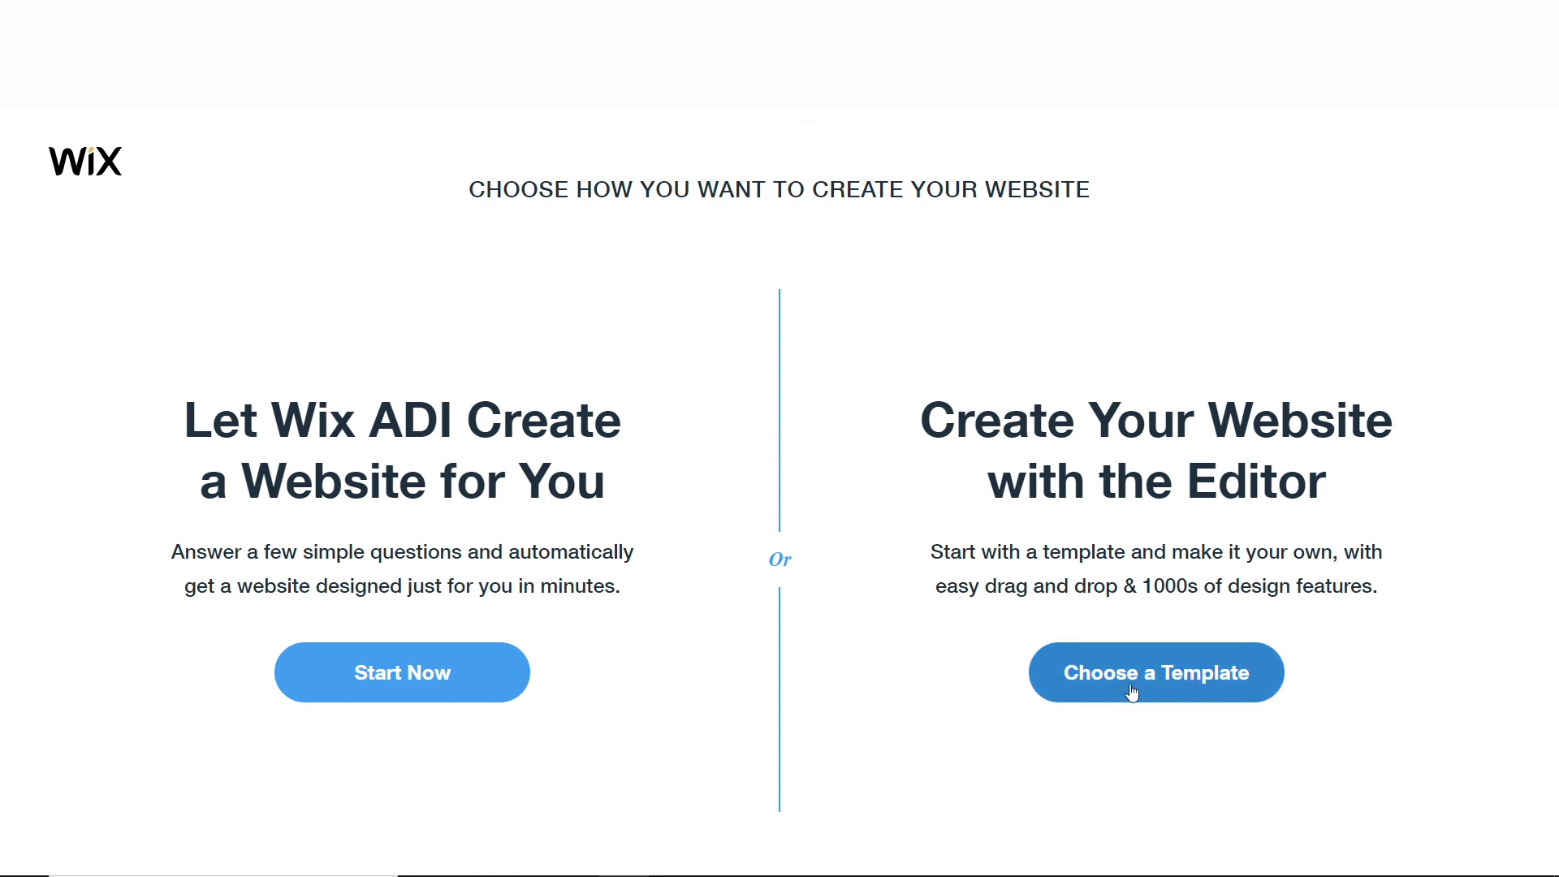
- Choose to create the website with the Editor from a template and browse the online store templates
click(1155, 673)
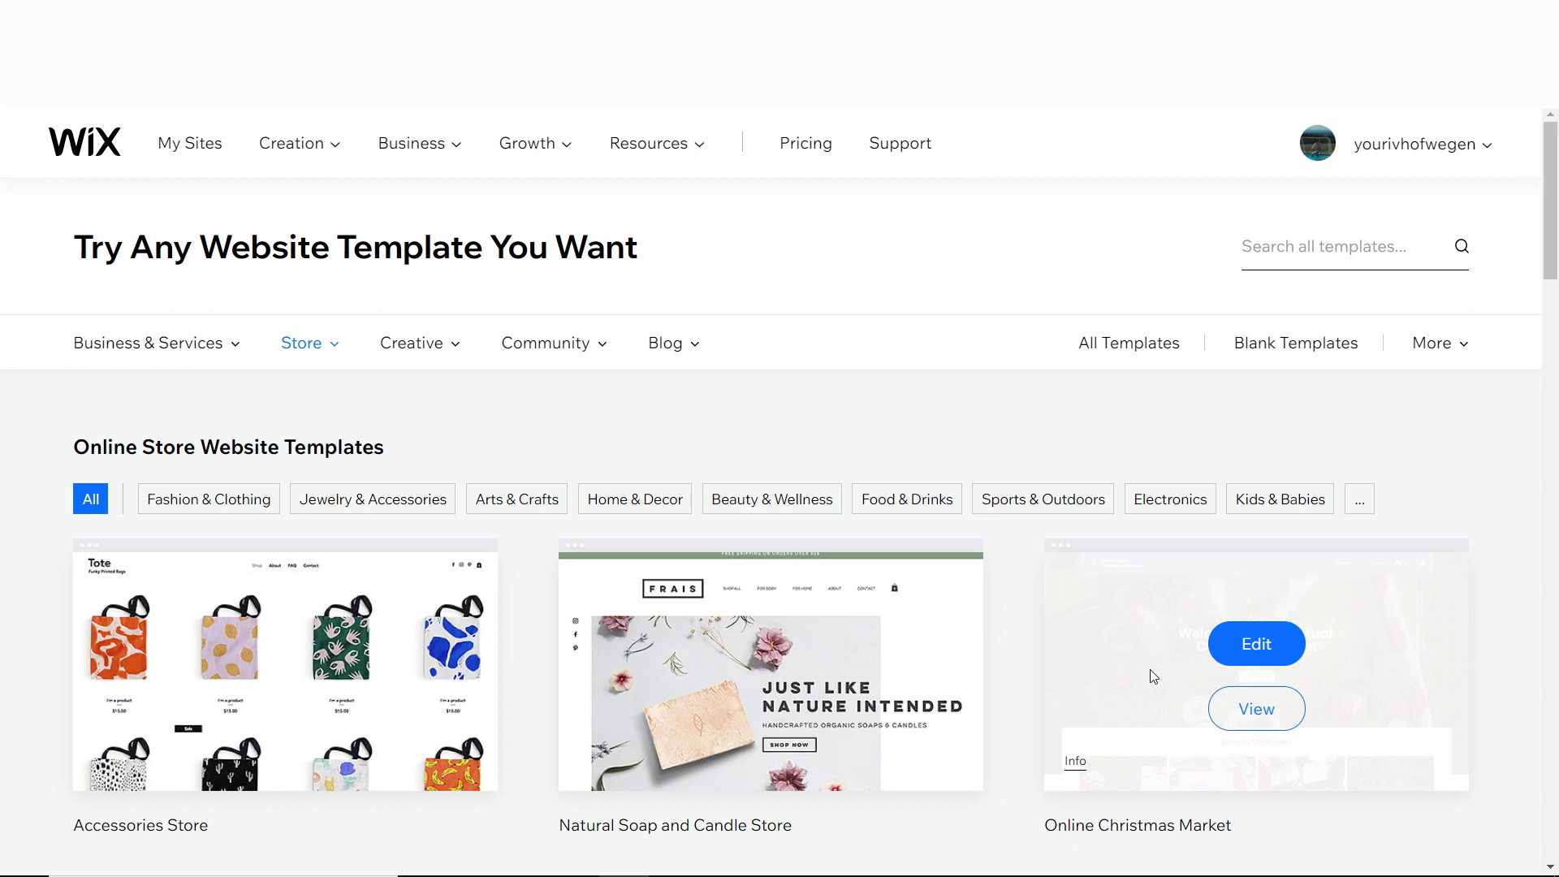
mouse_move(601, 333)
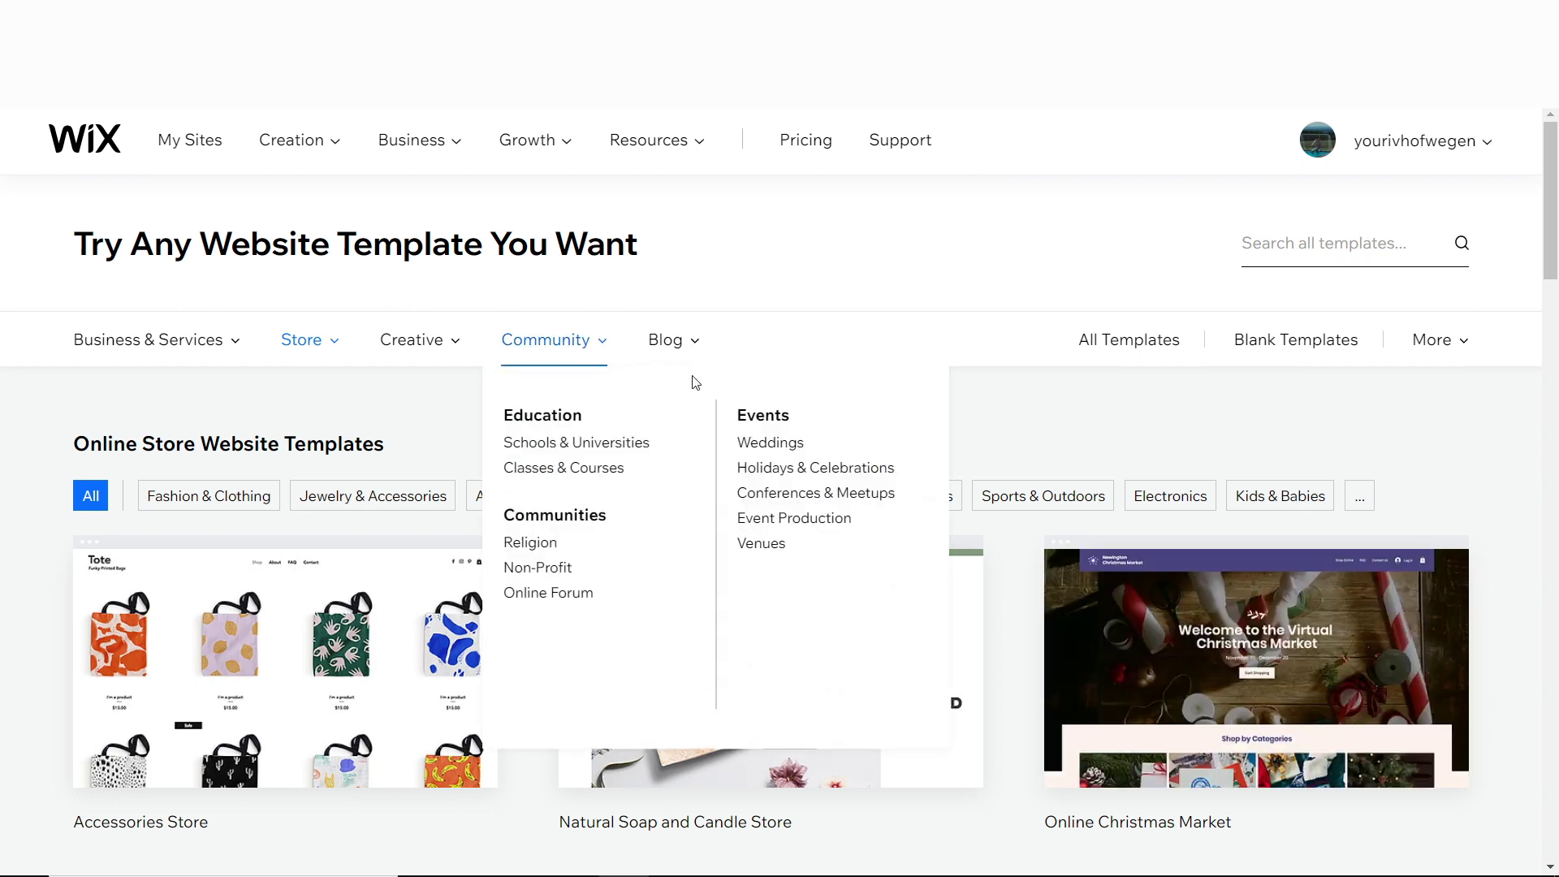
scroll(915, 431, down, 5)
scroll(1555, 381, down, 2)
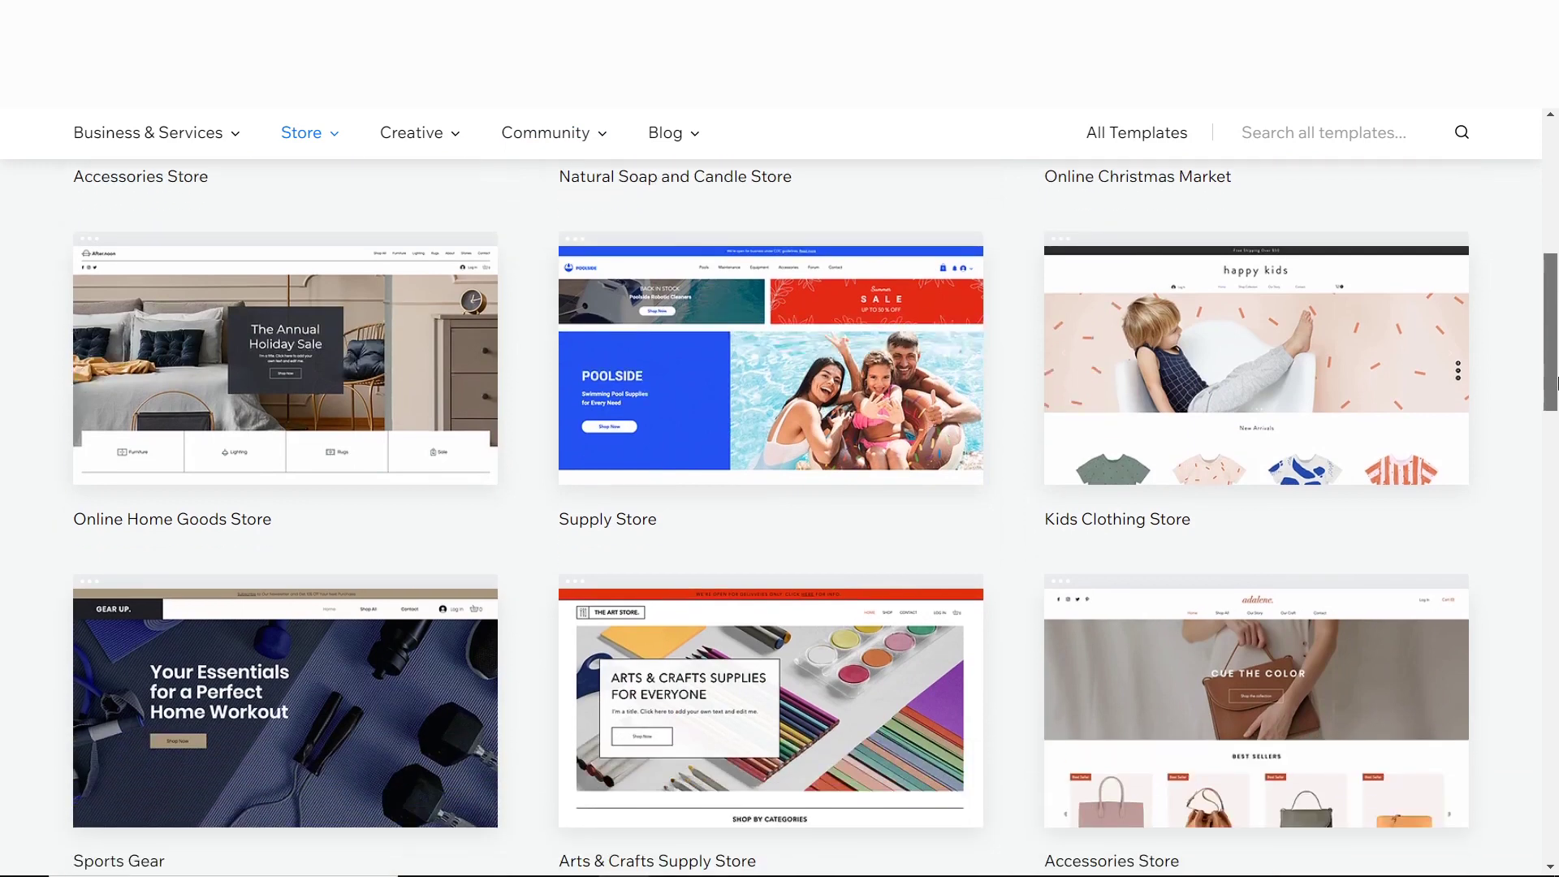
drag(1555, 382, 1555, 532)
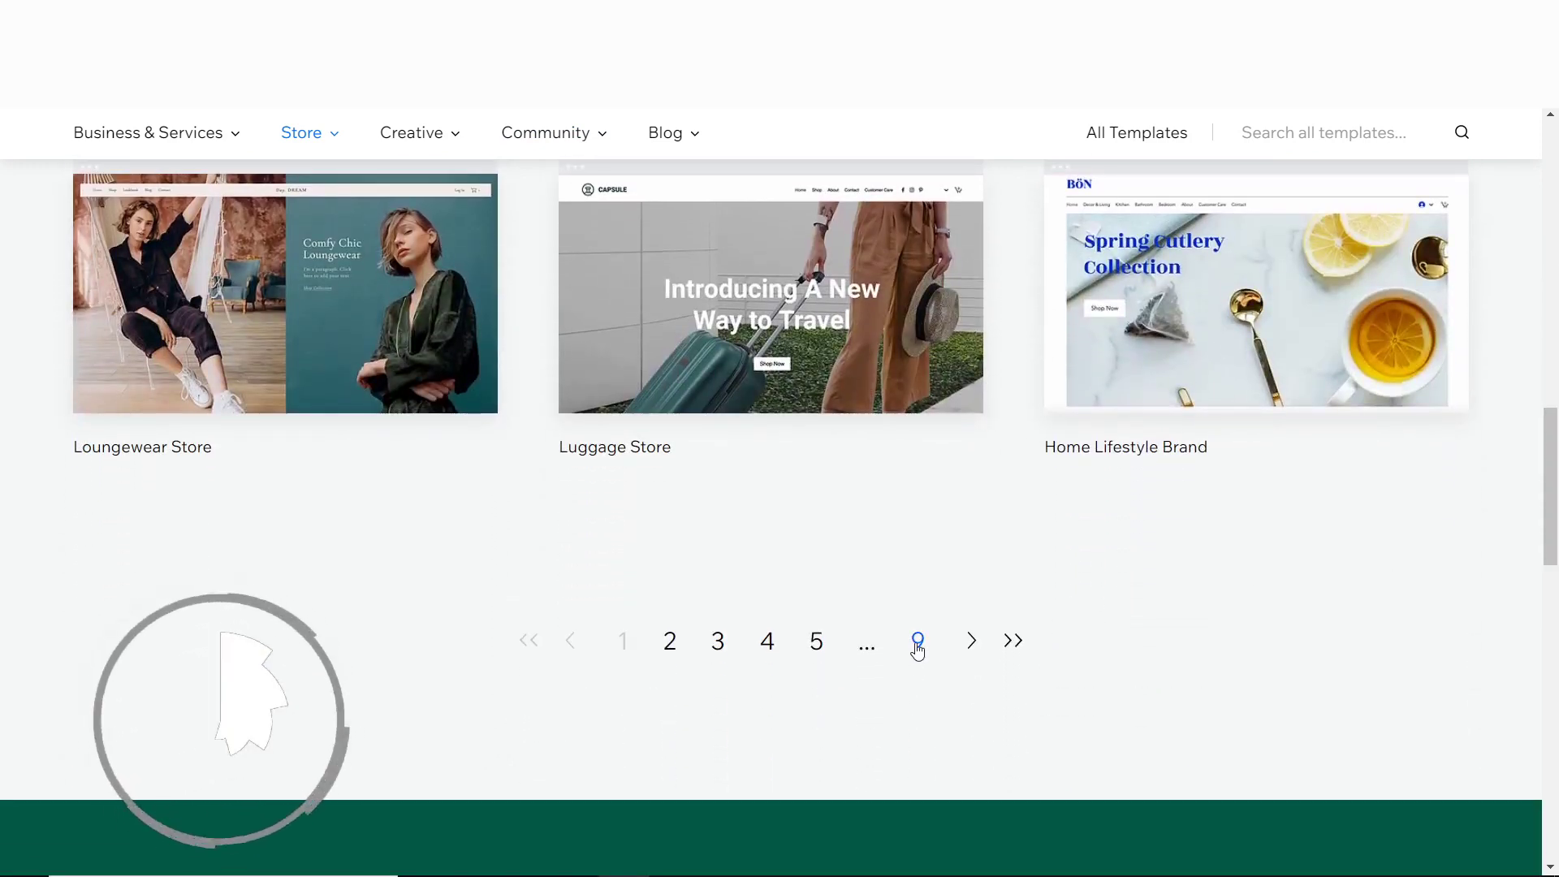
- Open page 9 of the online store templates and look through the designs
click(918, 642)
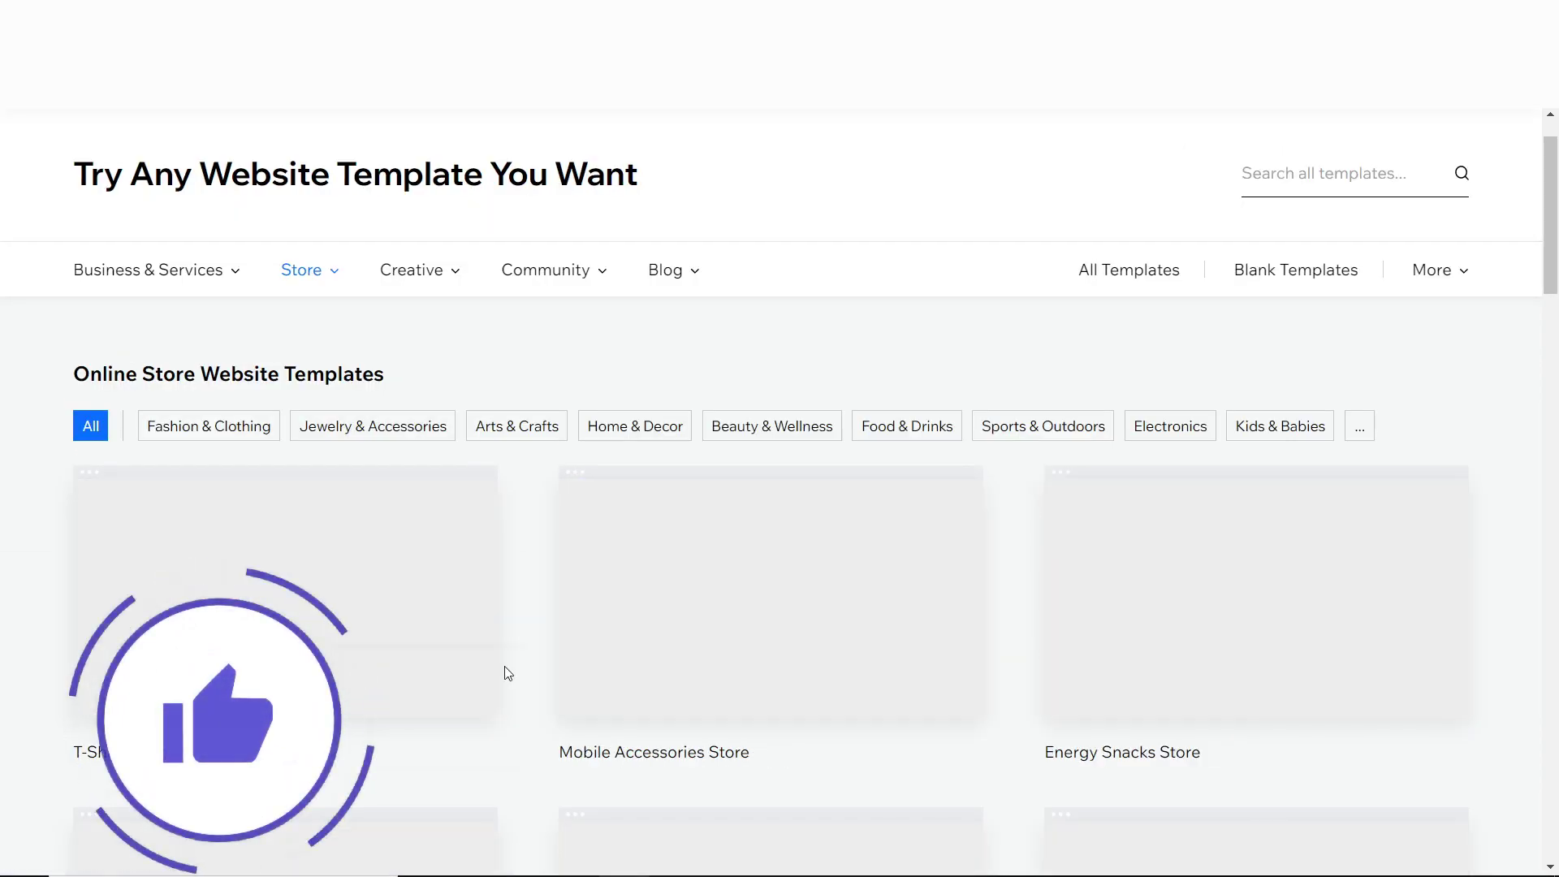
scroll(840, 640, down, 20)
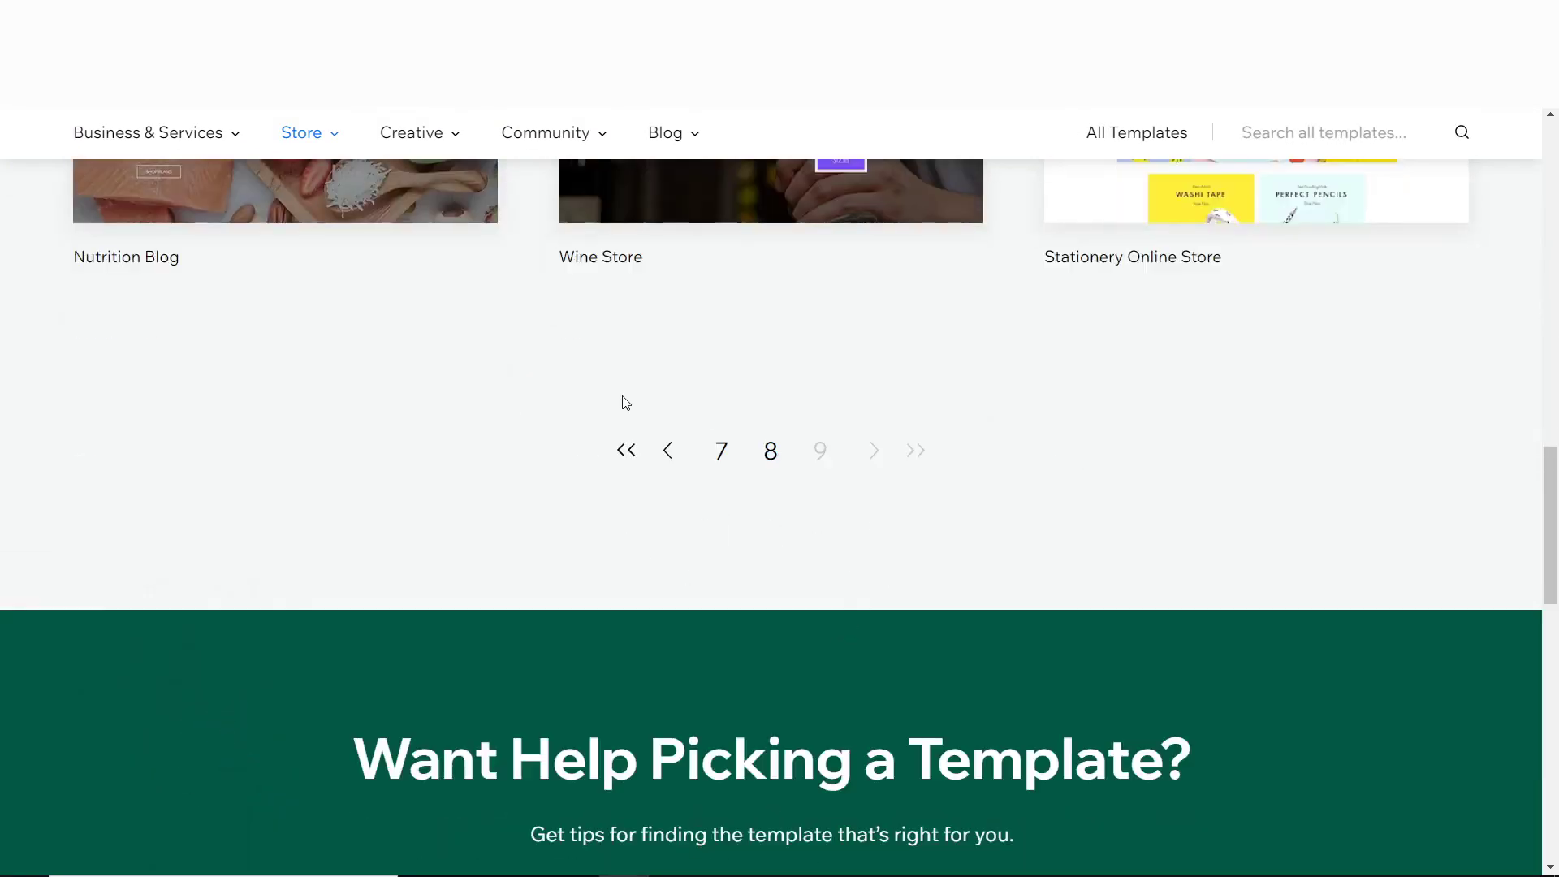
scroll(809, 573, up, 20)
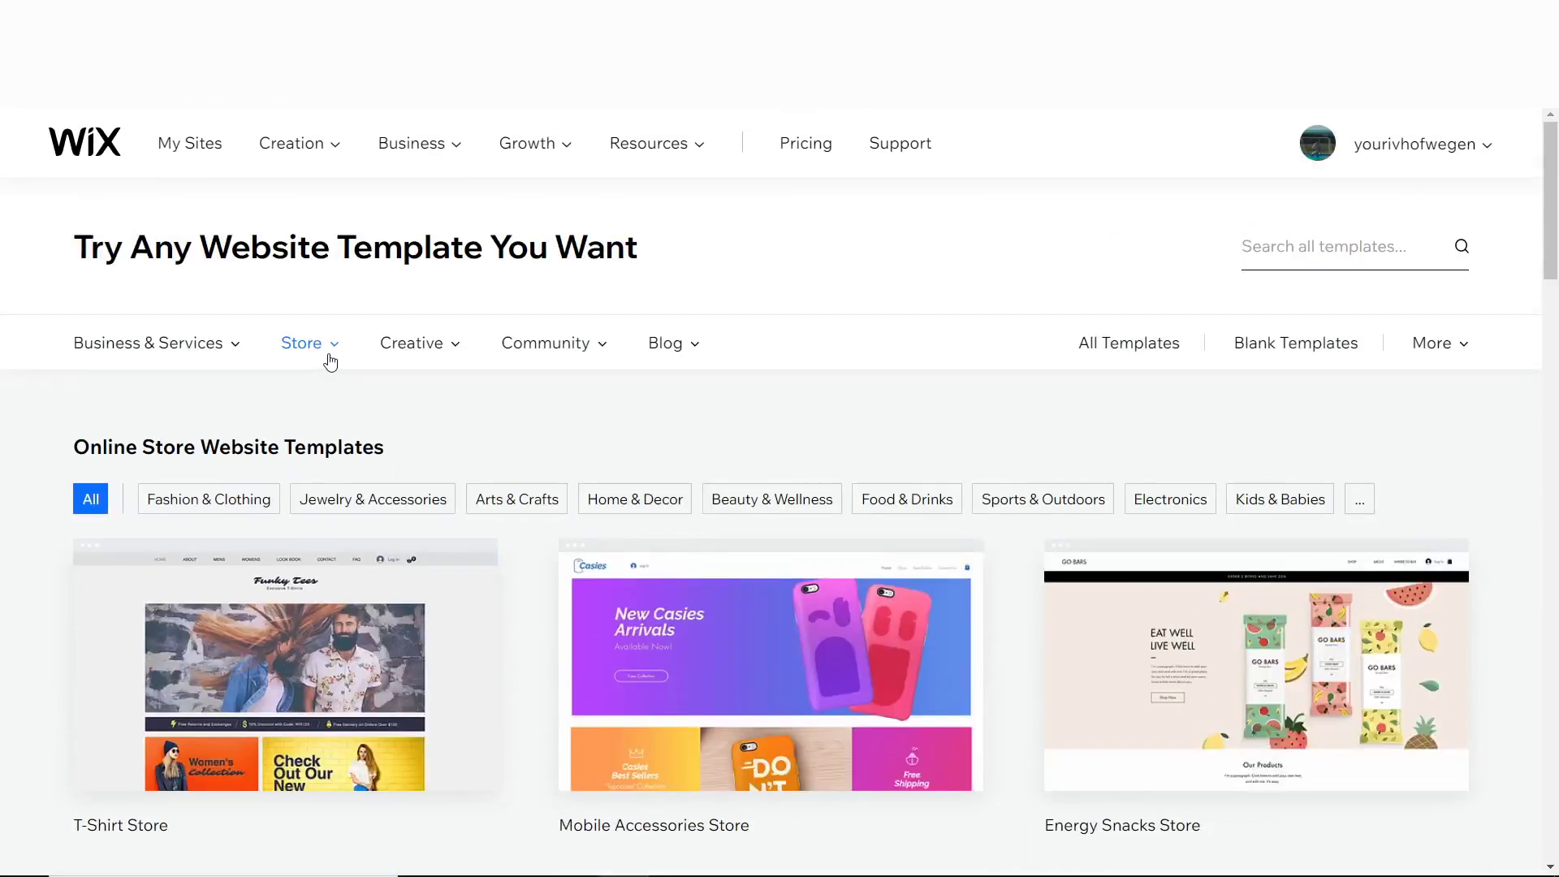
- Narrow the online store templates to the Electronics category and look through them
mouse_move(328, 355)
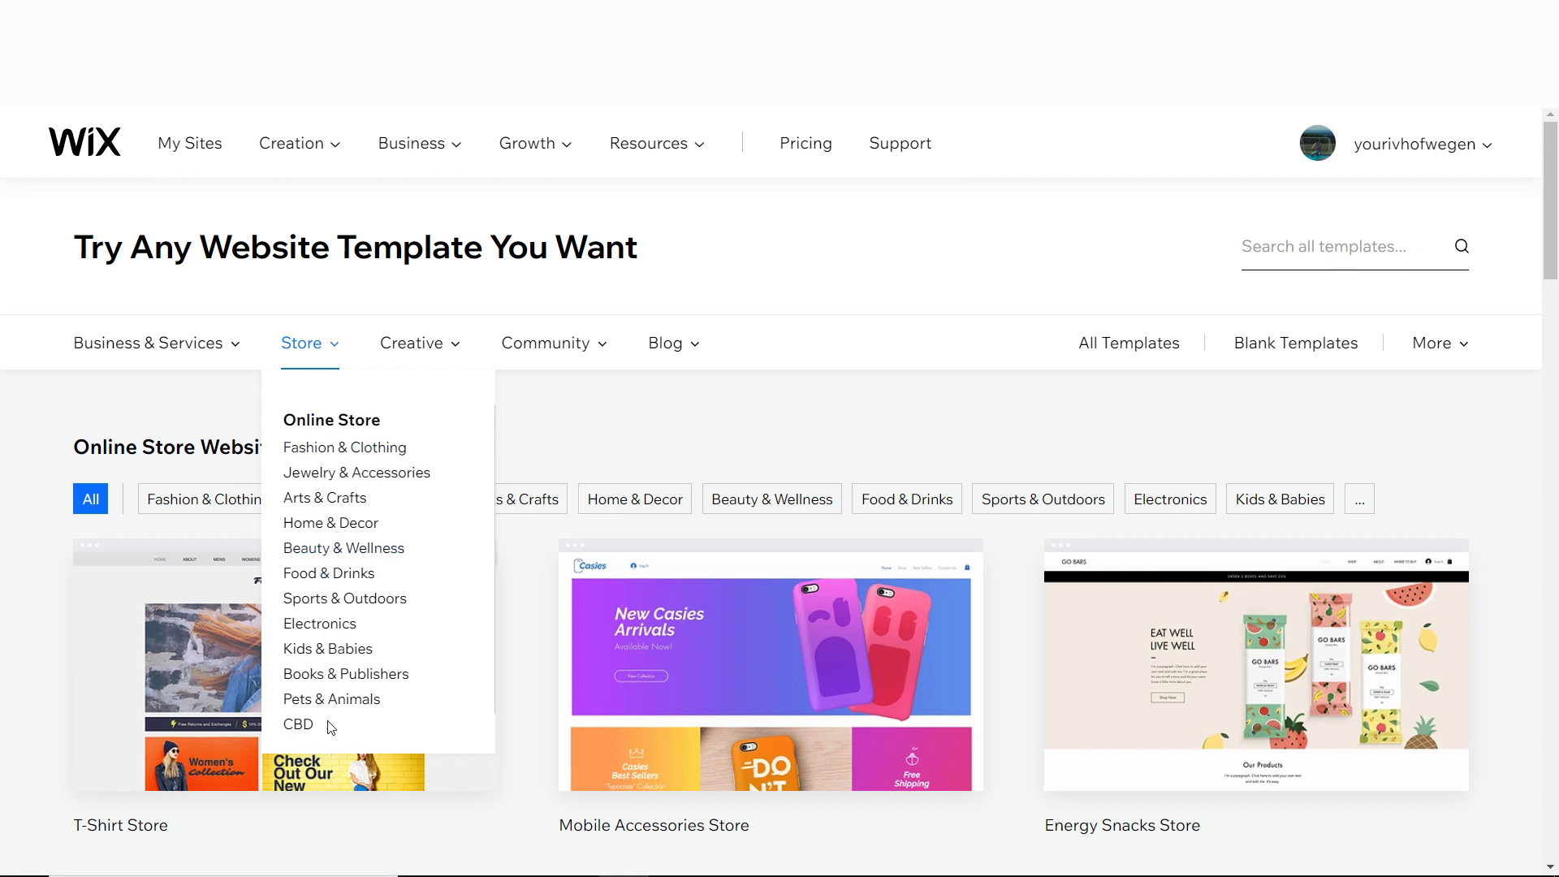
click(331, 625)
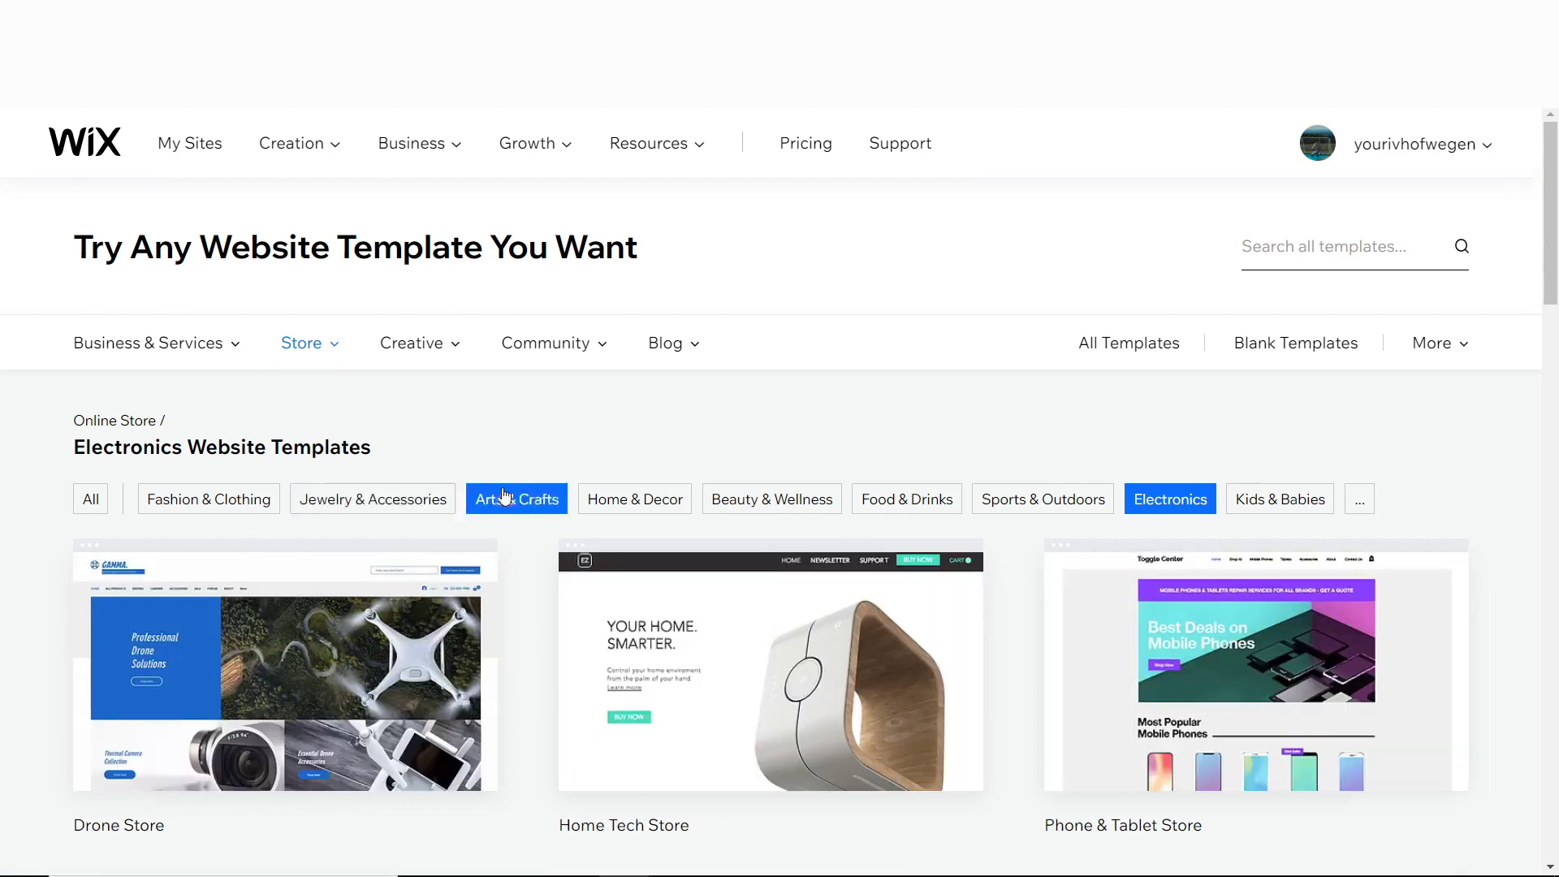
scroll(504, 490, down, 10)
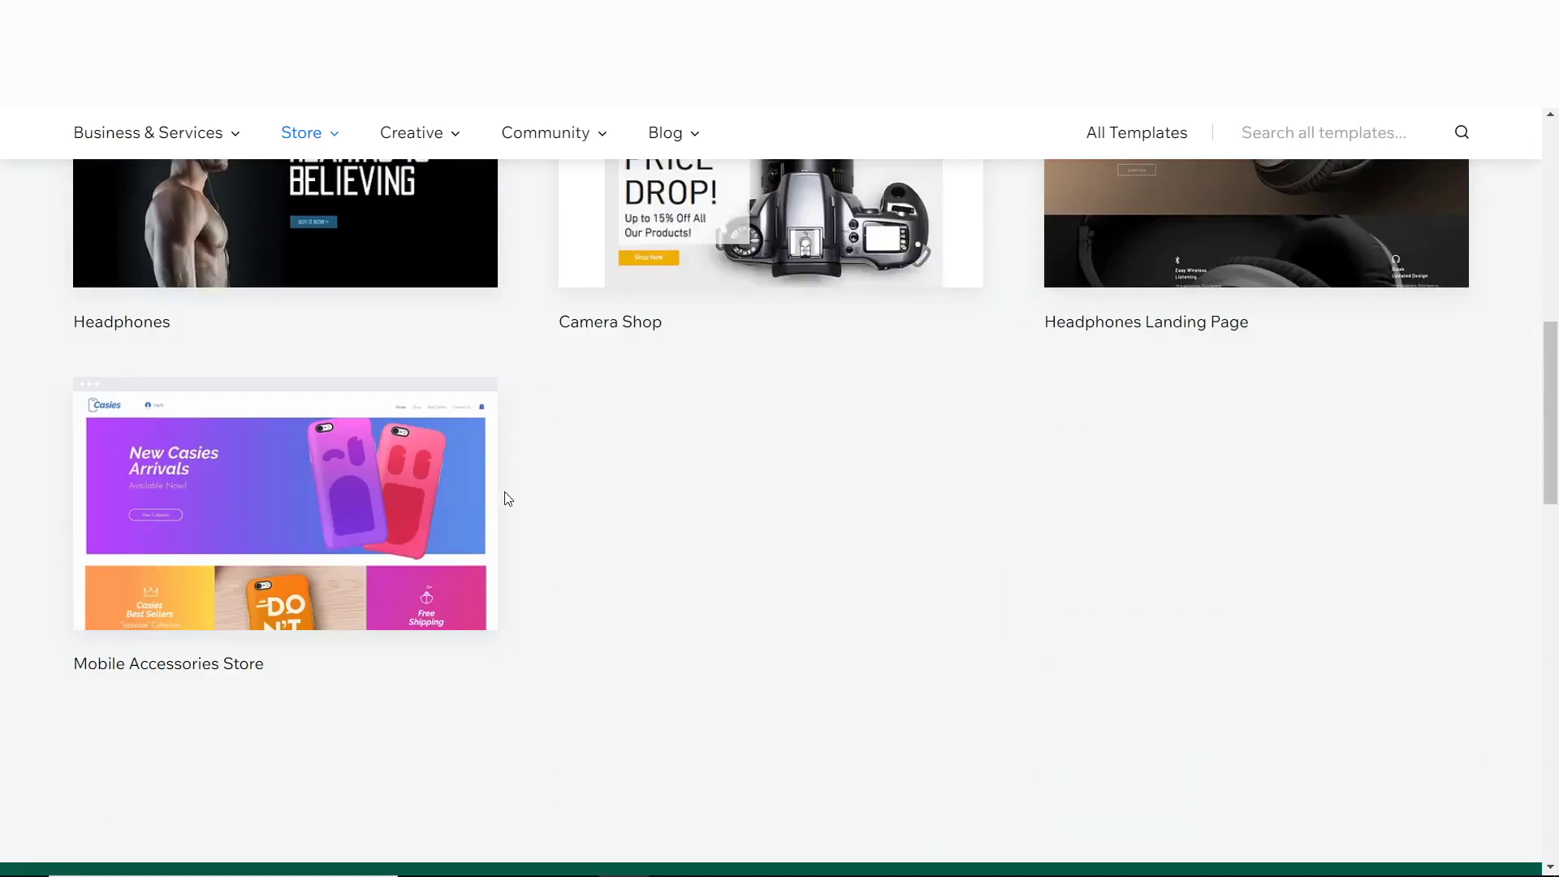
- View the full demo of the Mobile Accessories Store template and examine its home page
mouse_move(208, 476)
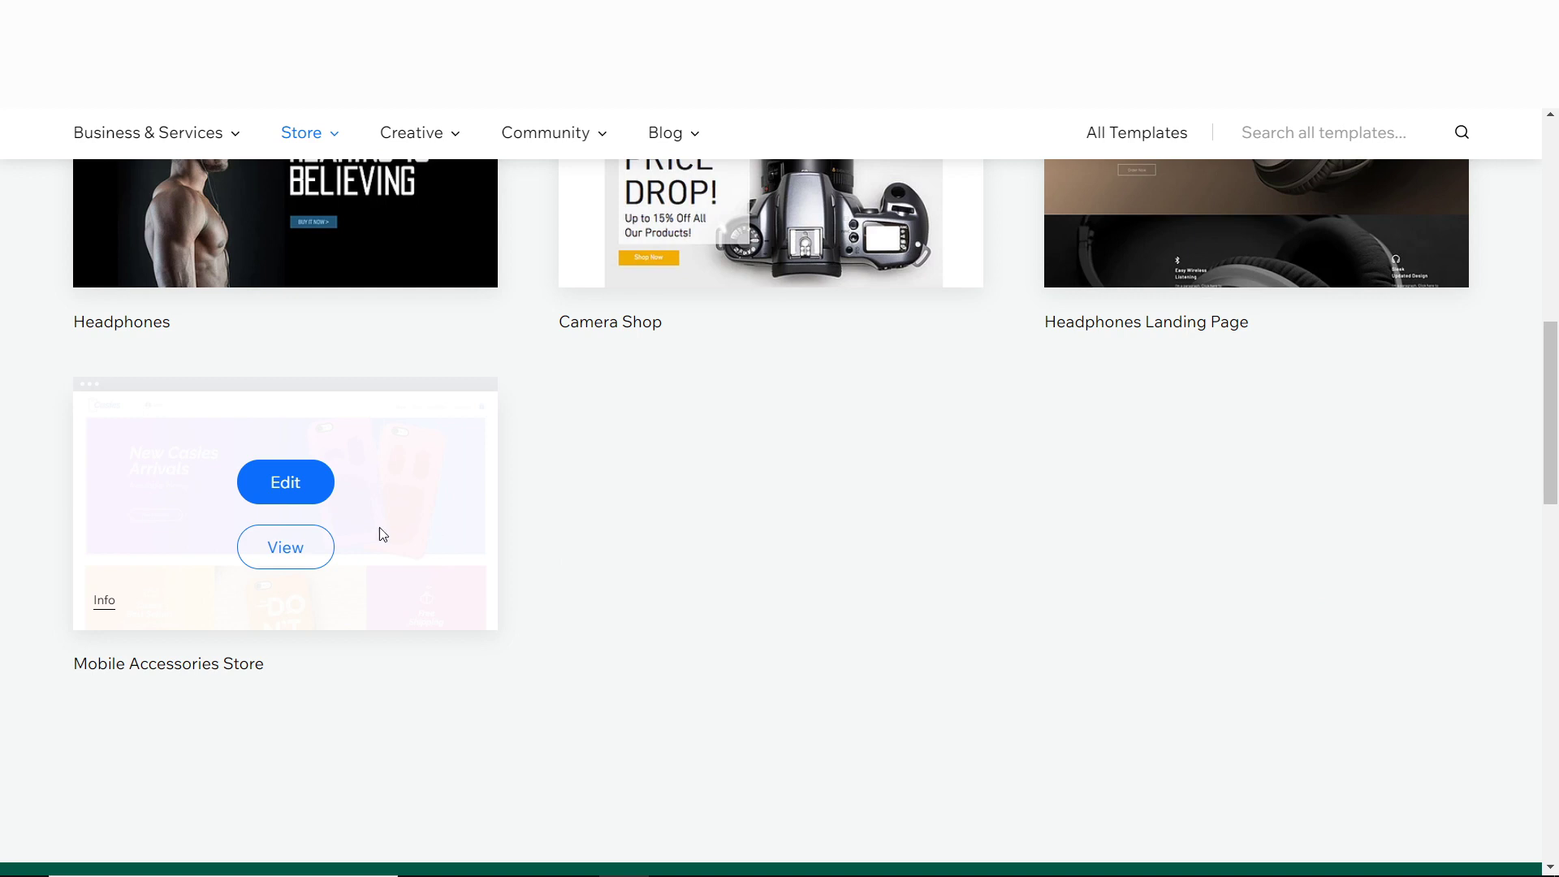
click(298, 552)
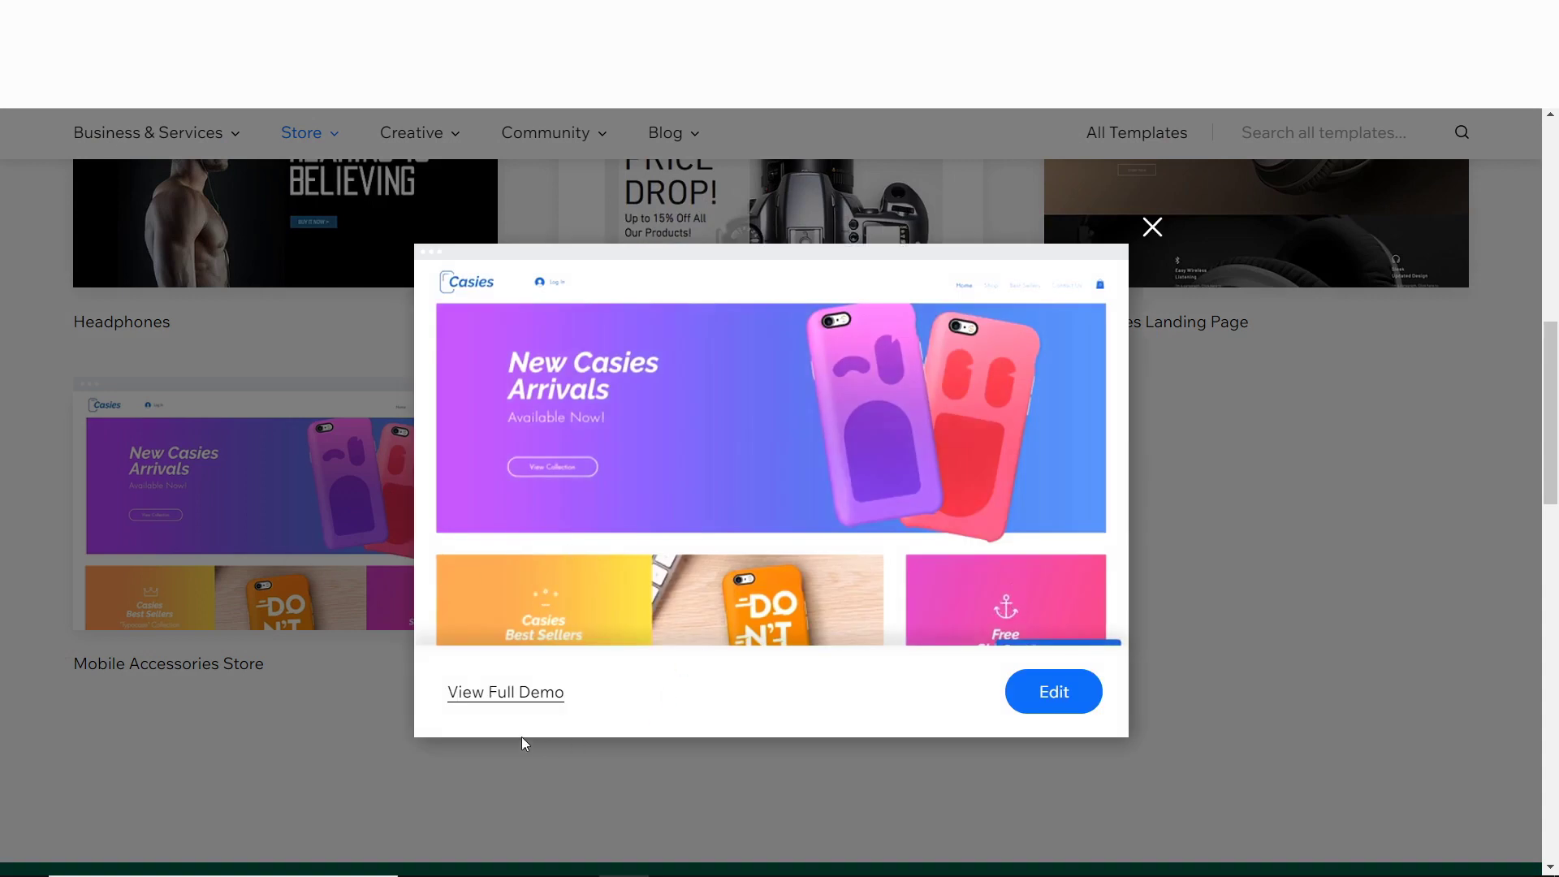
click(528, 693)
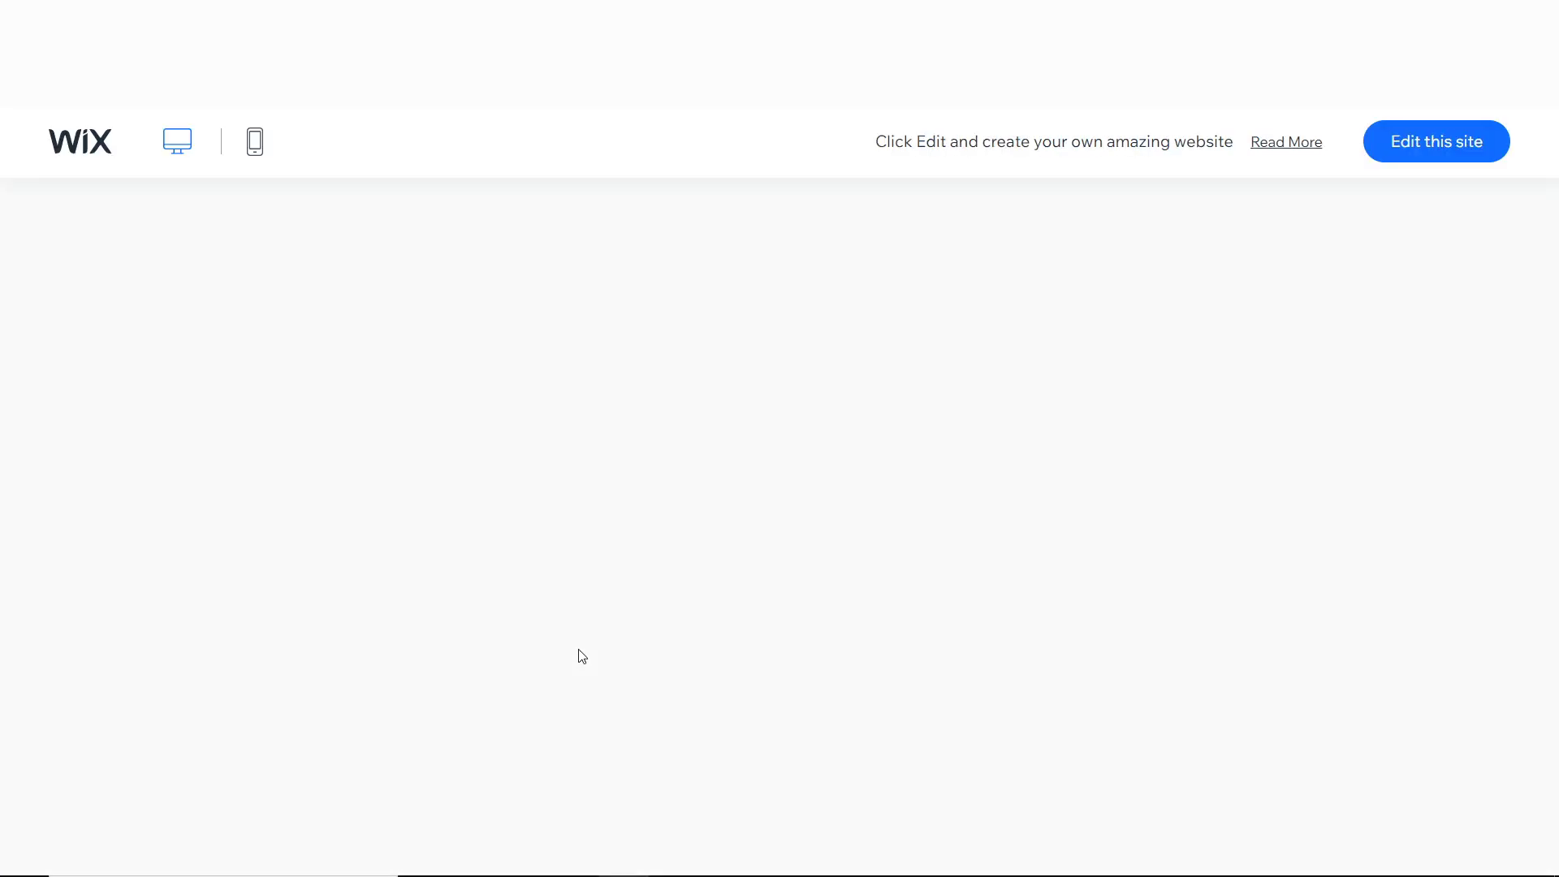
scroll(593, 499, down, 10)
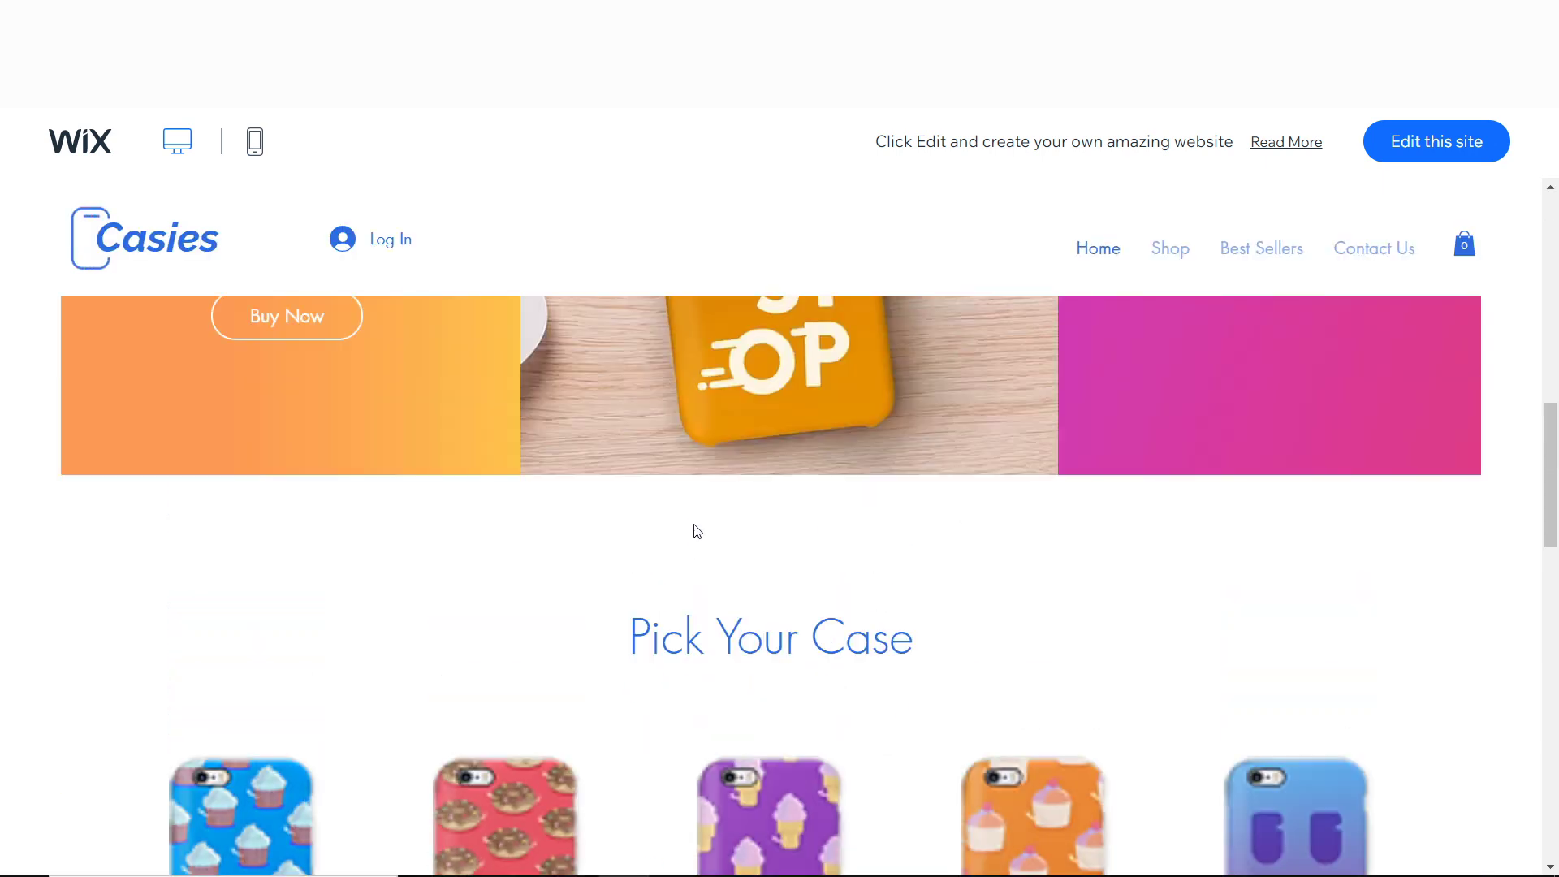
scroll(718, 562, up, 10)
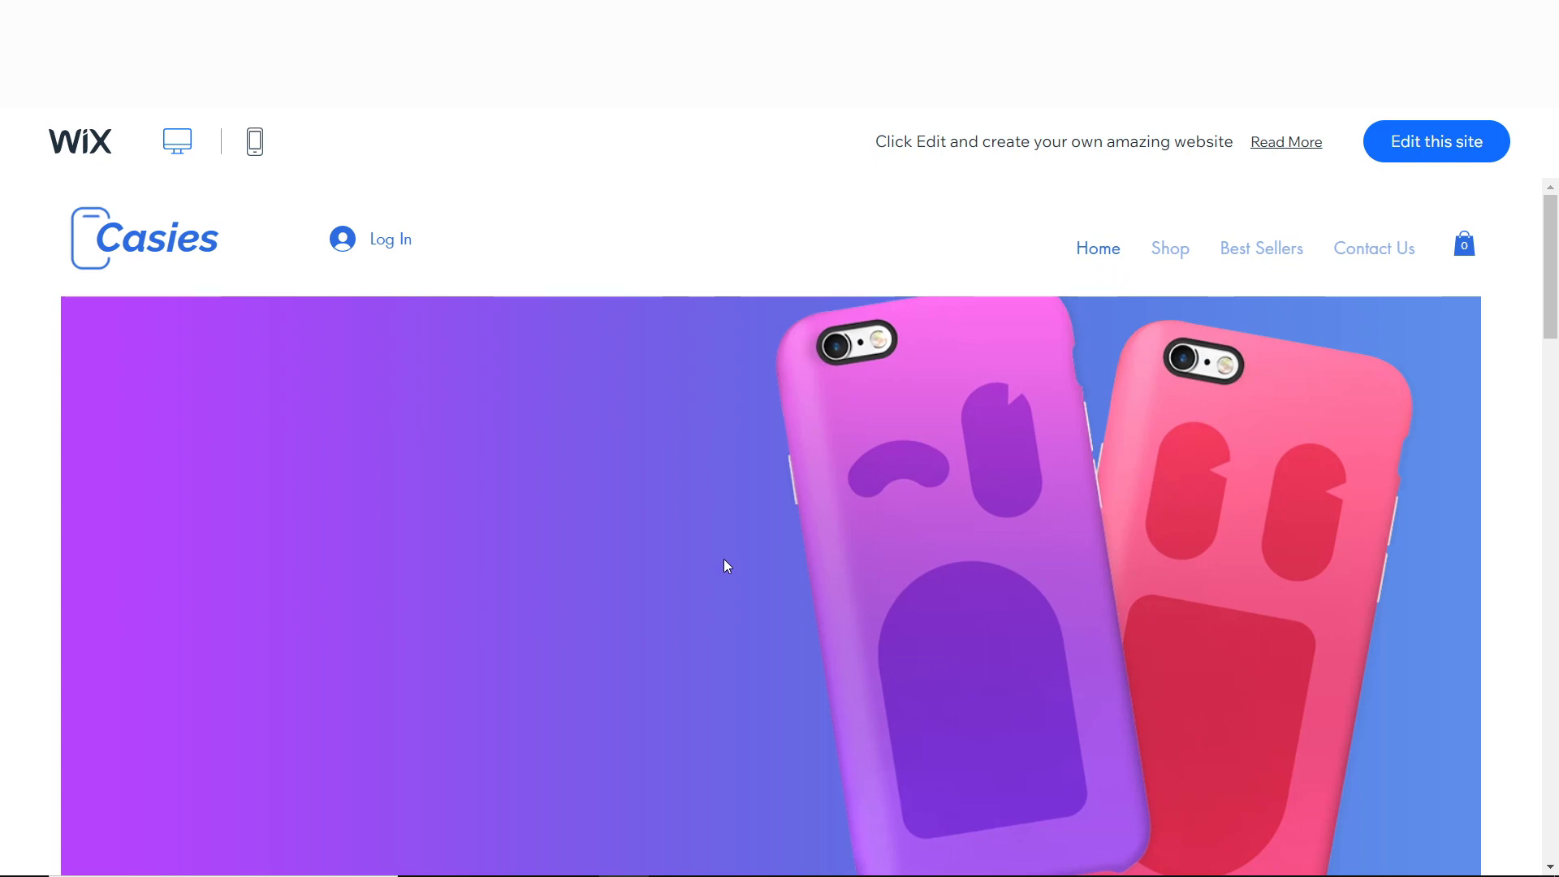
scroll(724, 558, down, 5)
scroll(785, 534, down, 10)
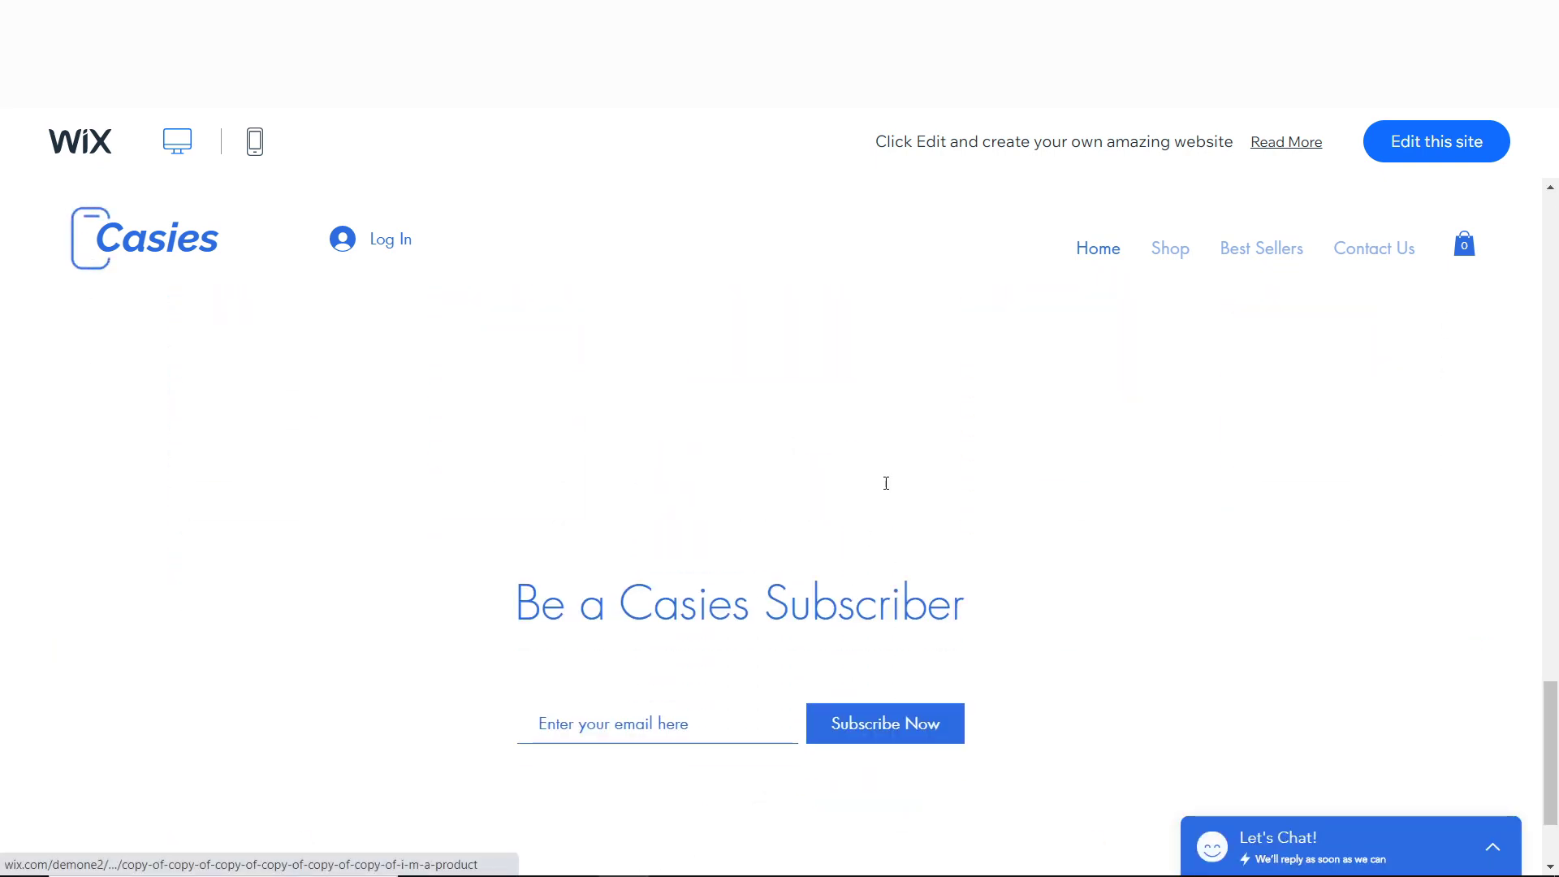
scroll(852, 568, up, 10)
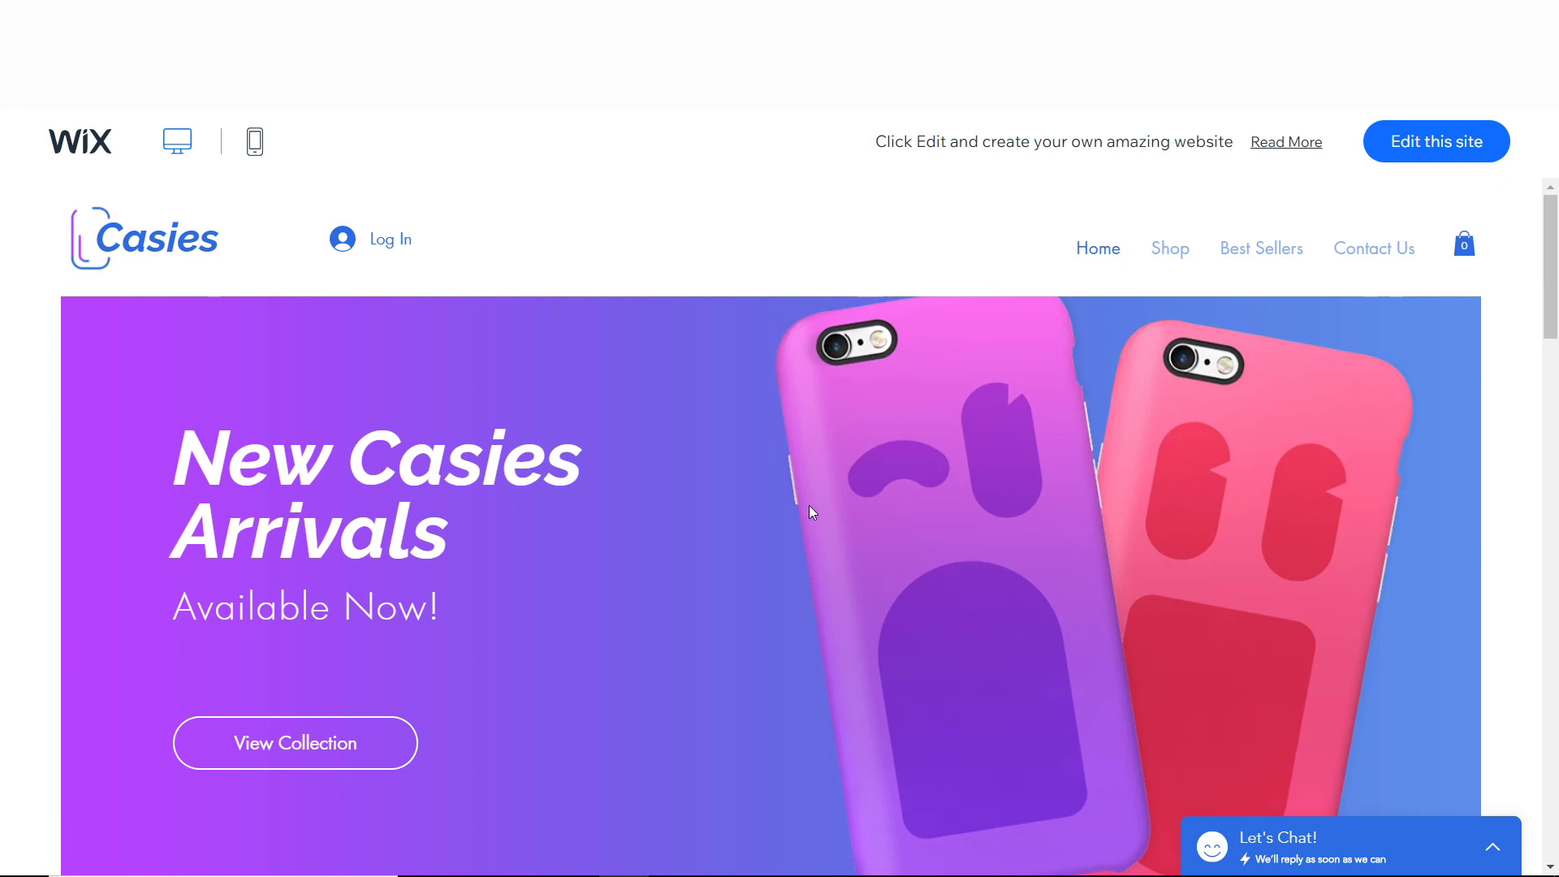
- Open the Mobile Accessories Store template for editing and look over its home page
click(1442, 143)
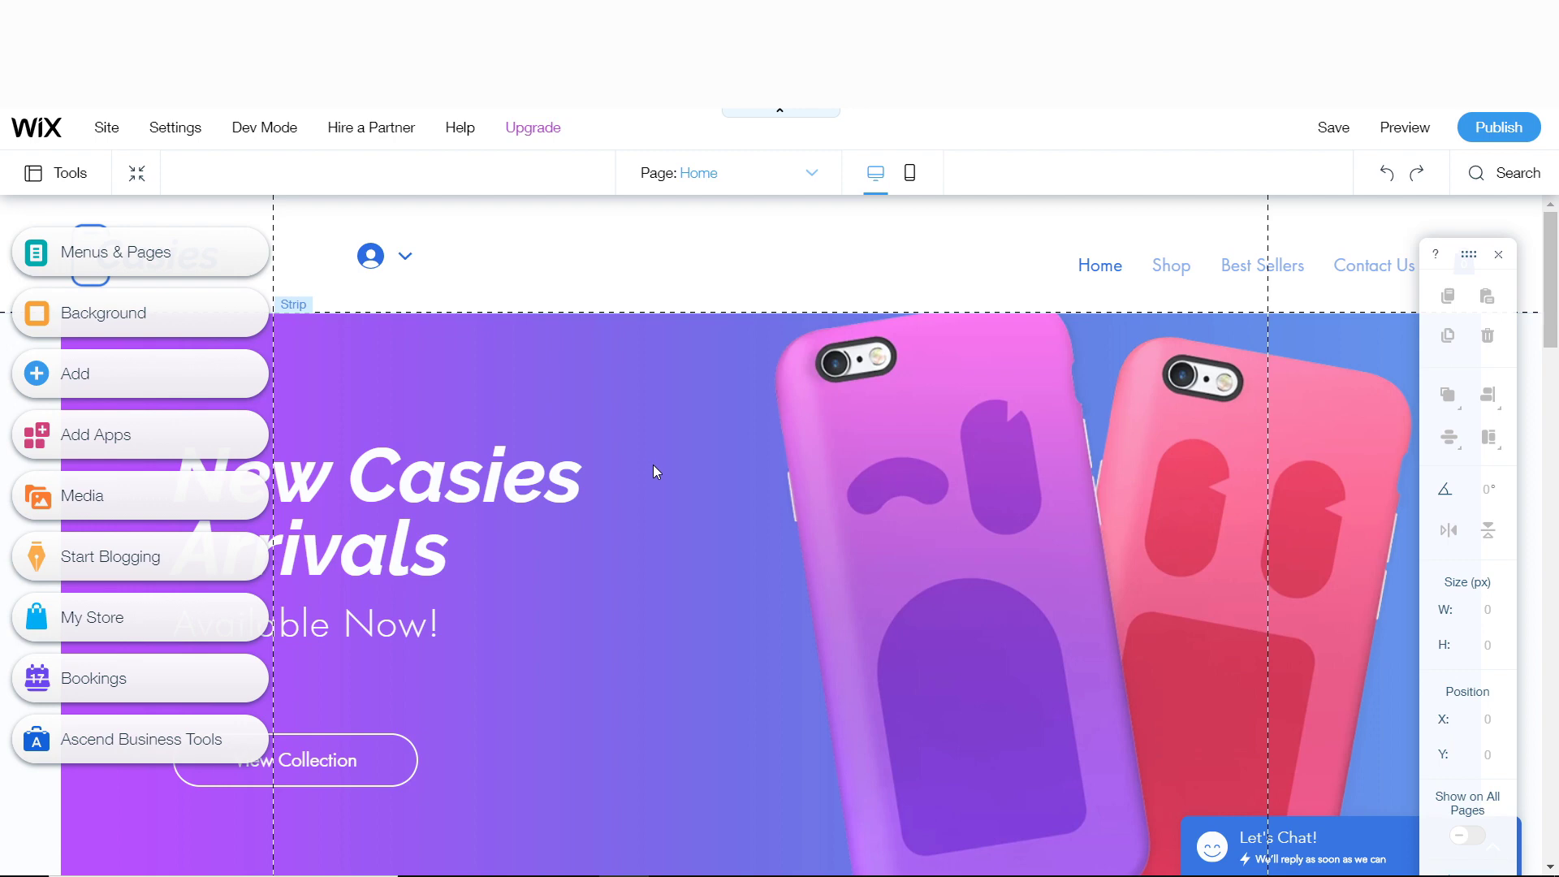
scroll(656, 472, down, 6)
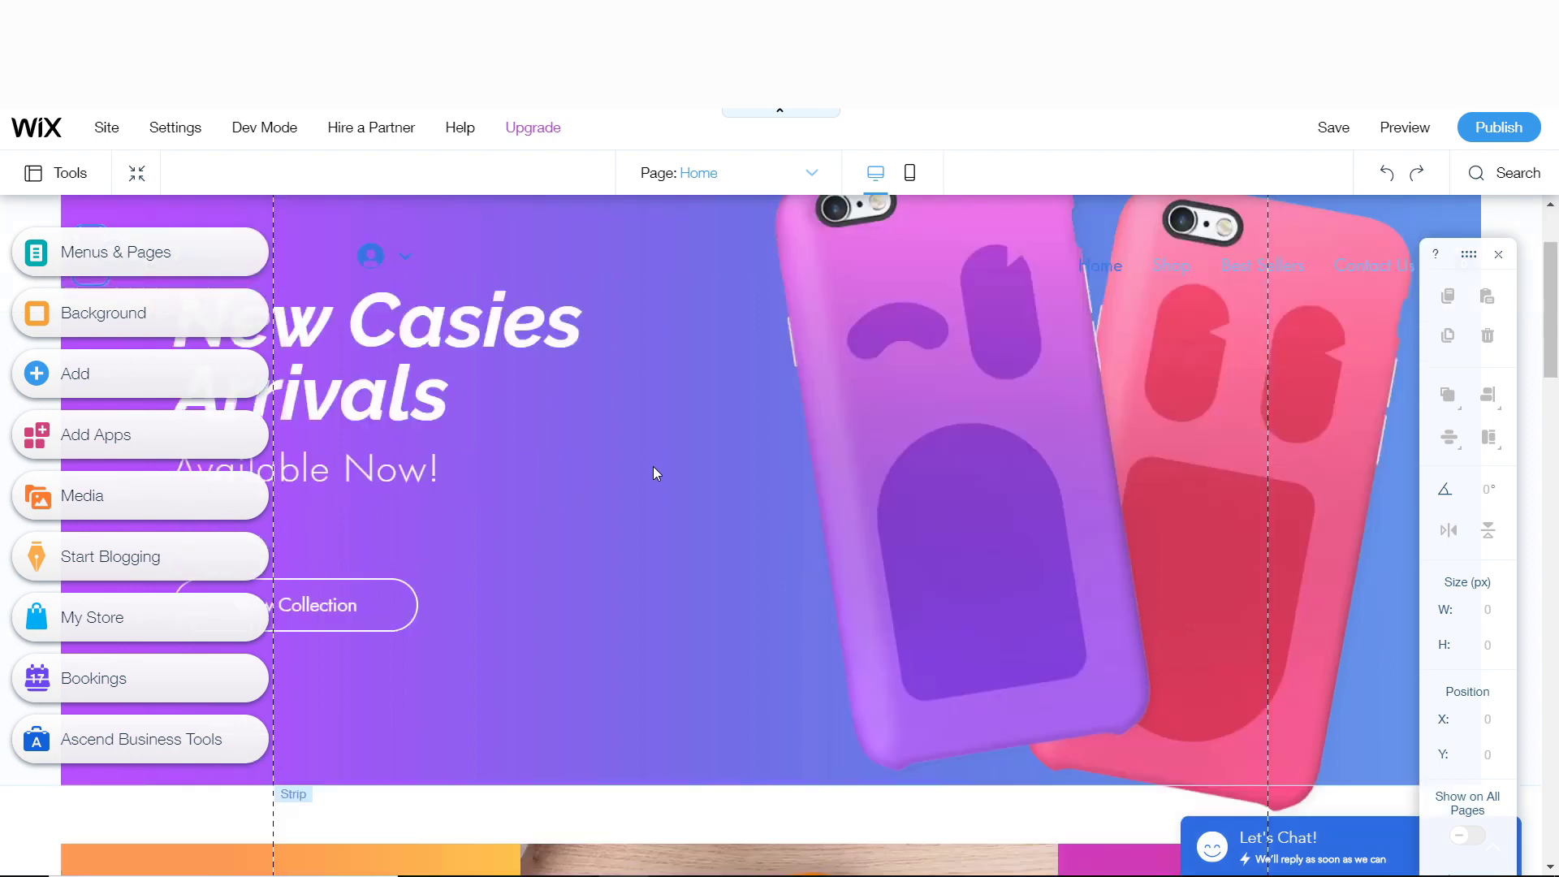
scroll(652, 463, up, 6)
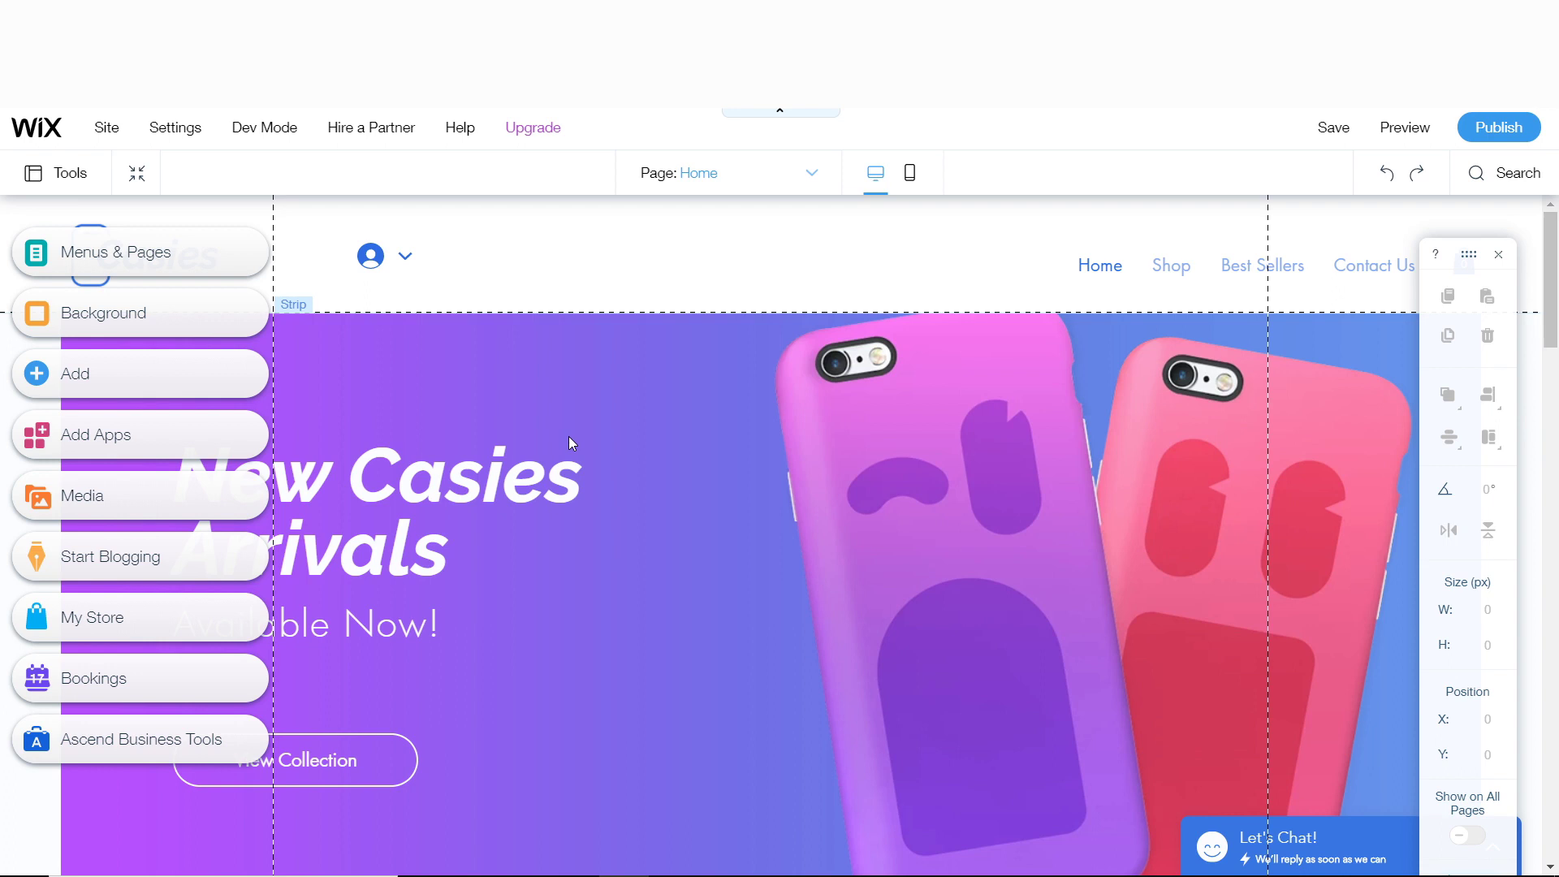
- Save the site from the upgrade offer under a free Wix.com domain with the site name mysite
mouse_move(544, 130)
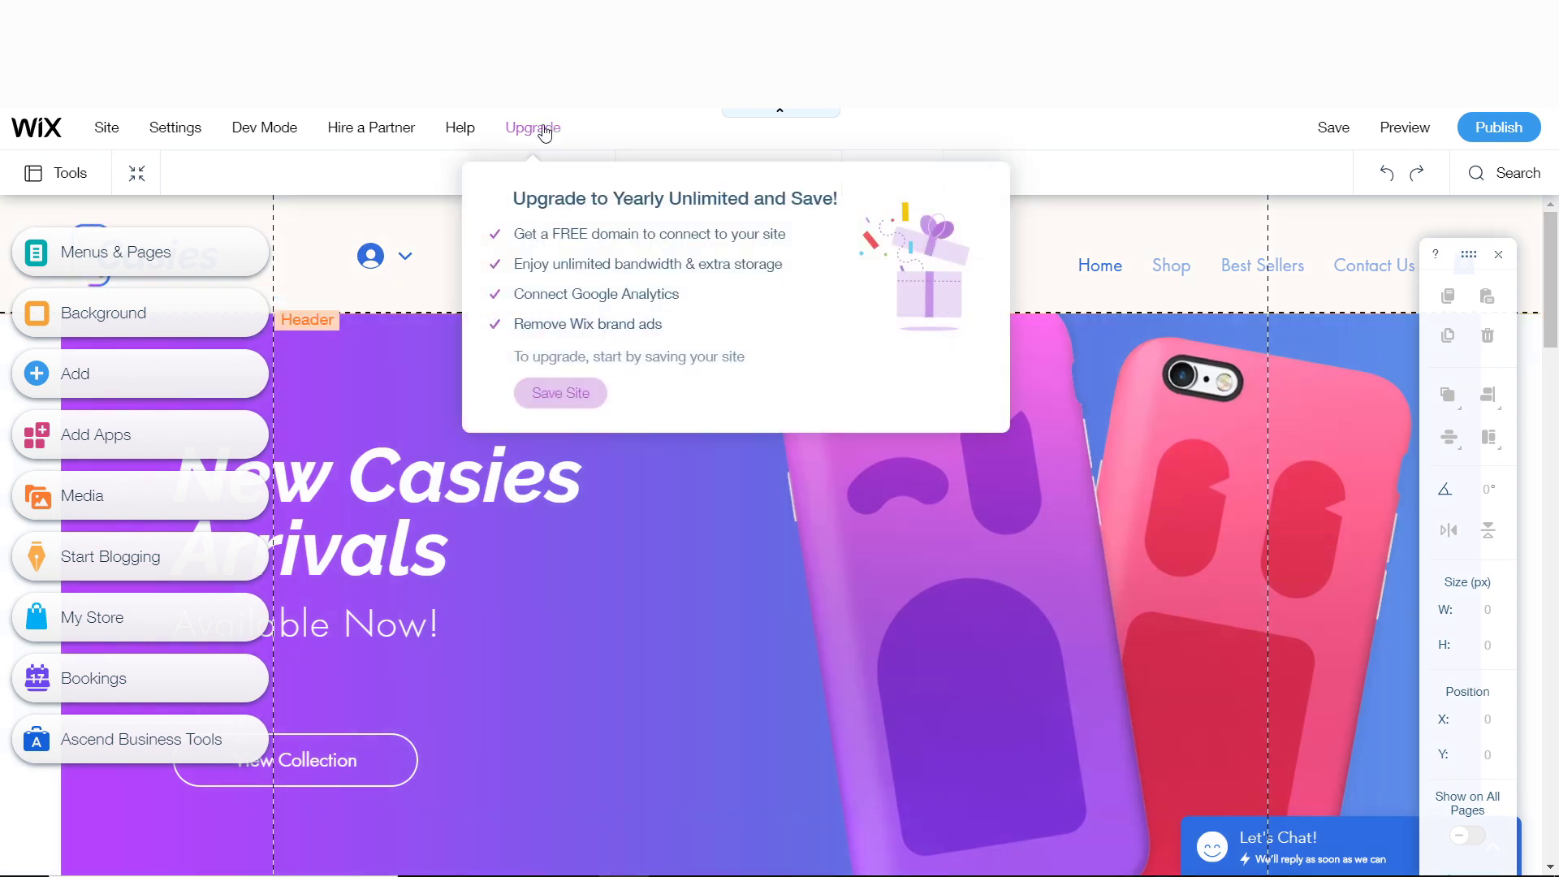
click(576, 403)
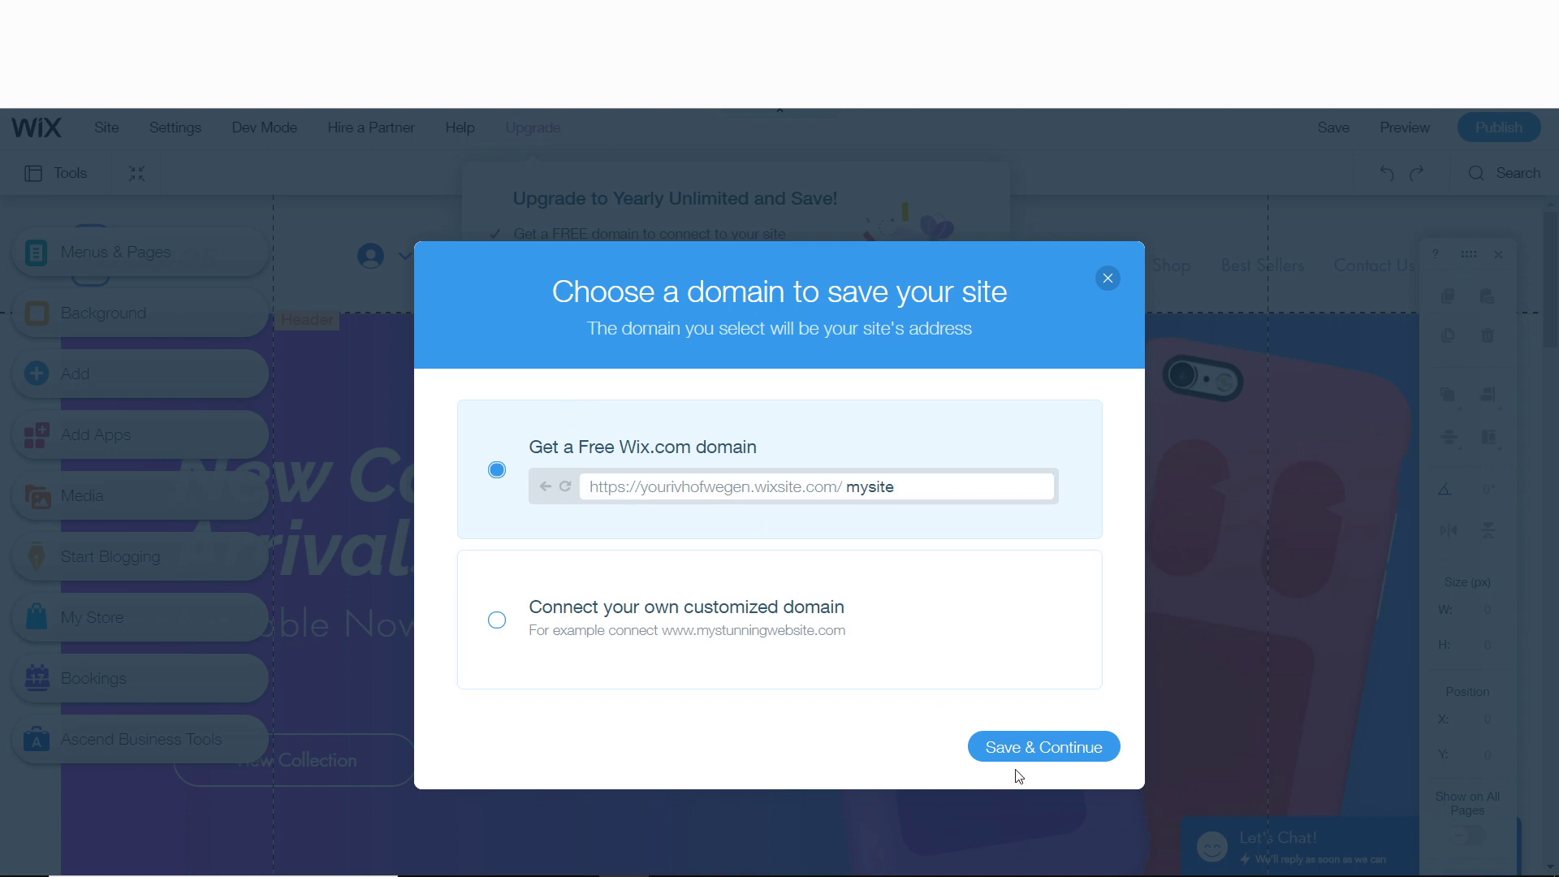
click(1019, 747)
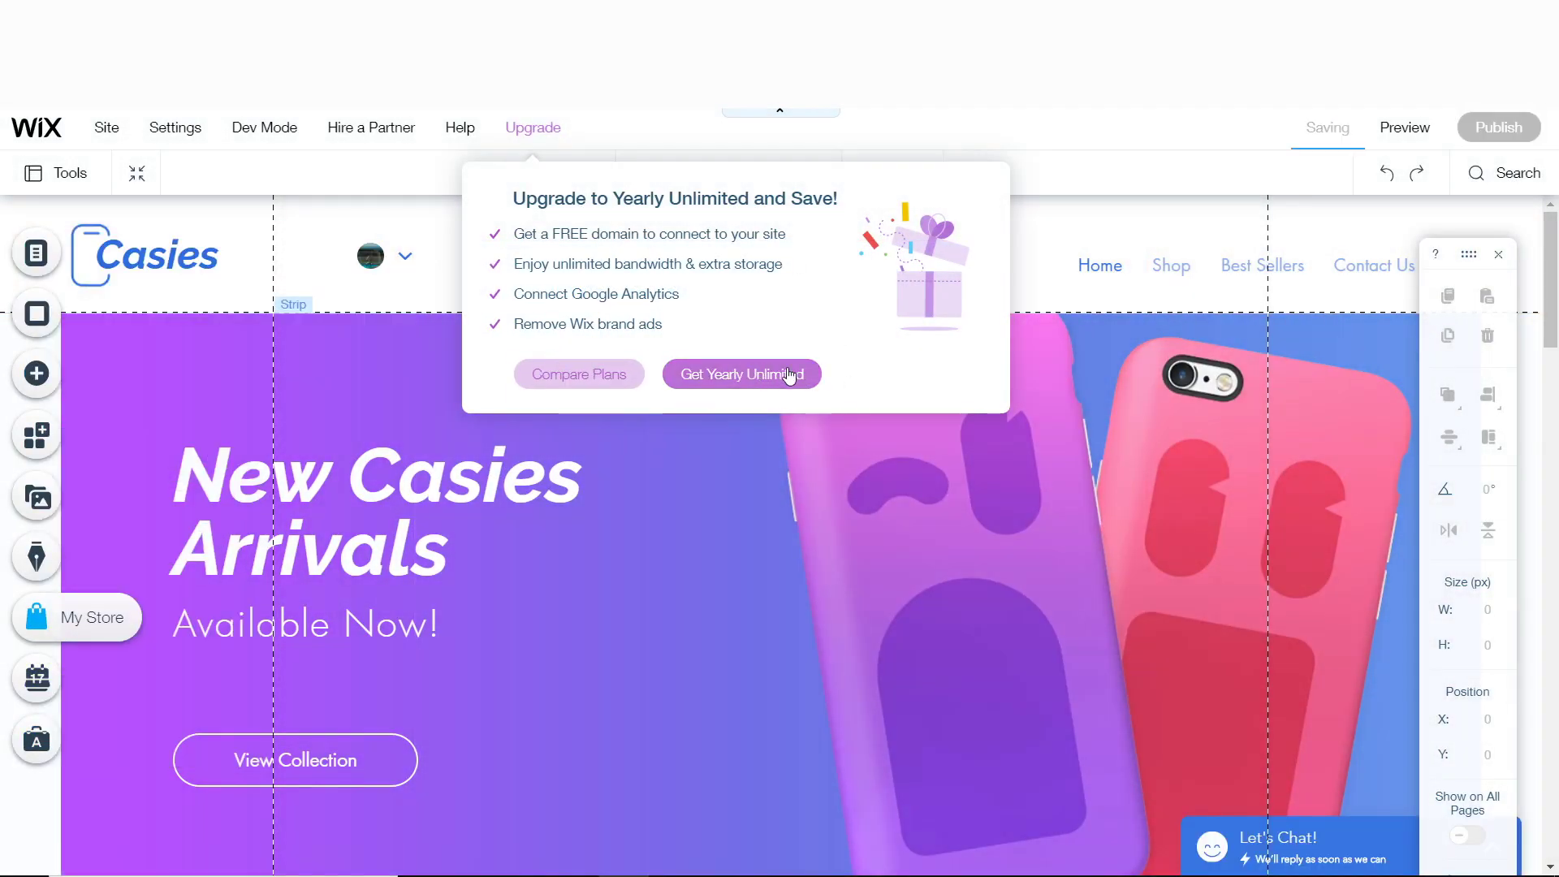
- Start the premium upgrade and switch to the Business & eCommerce plans to compare their features
click(730, 378)
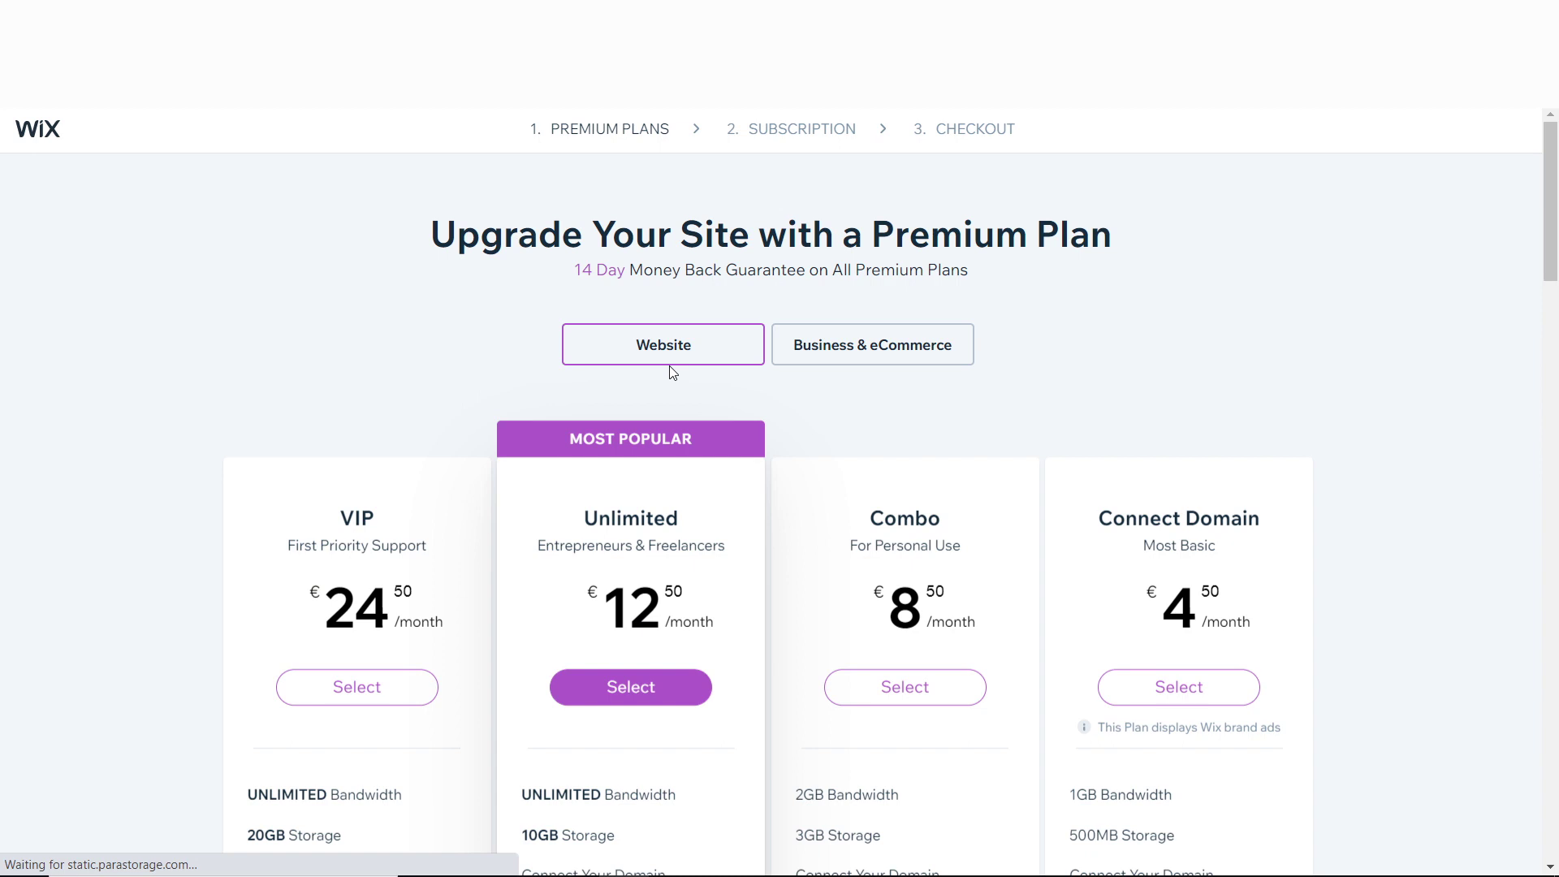
click(872, 344)
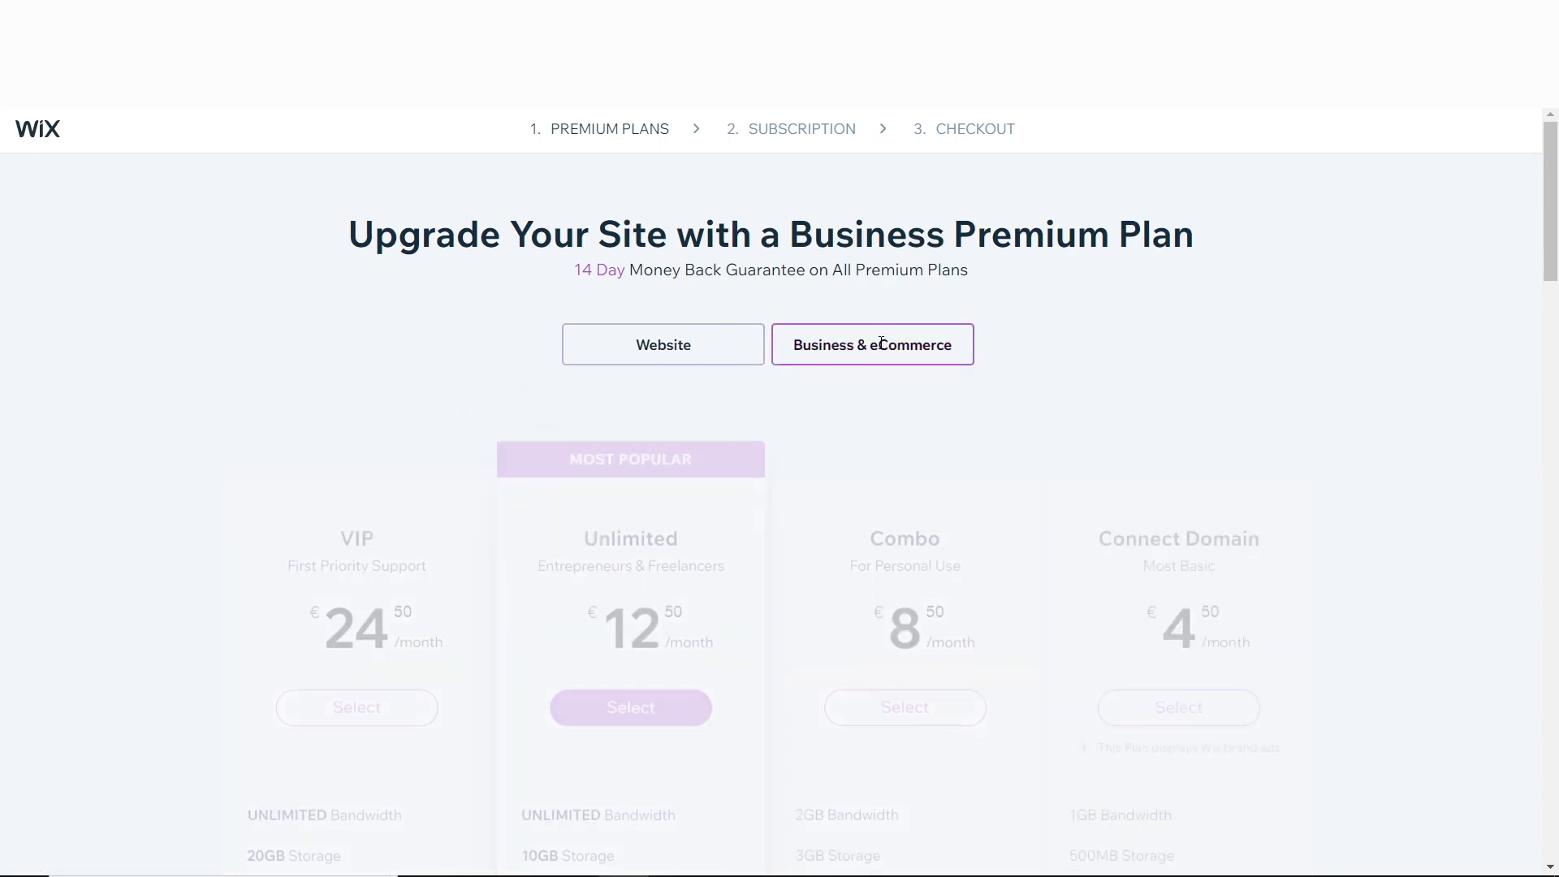
scroll(997, 442, down, 4)
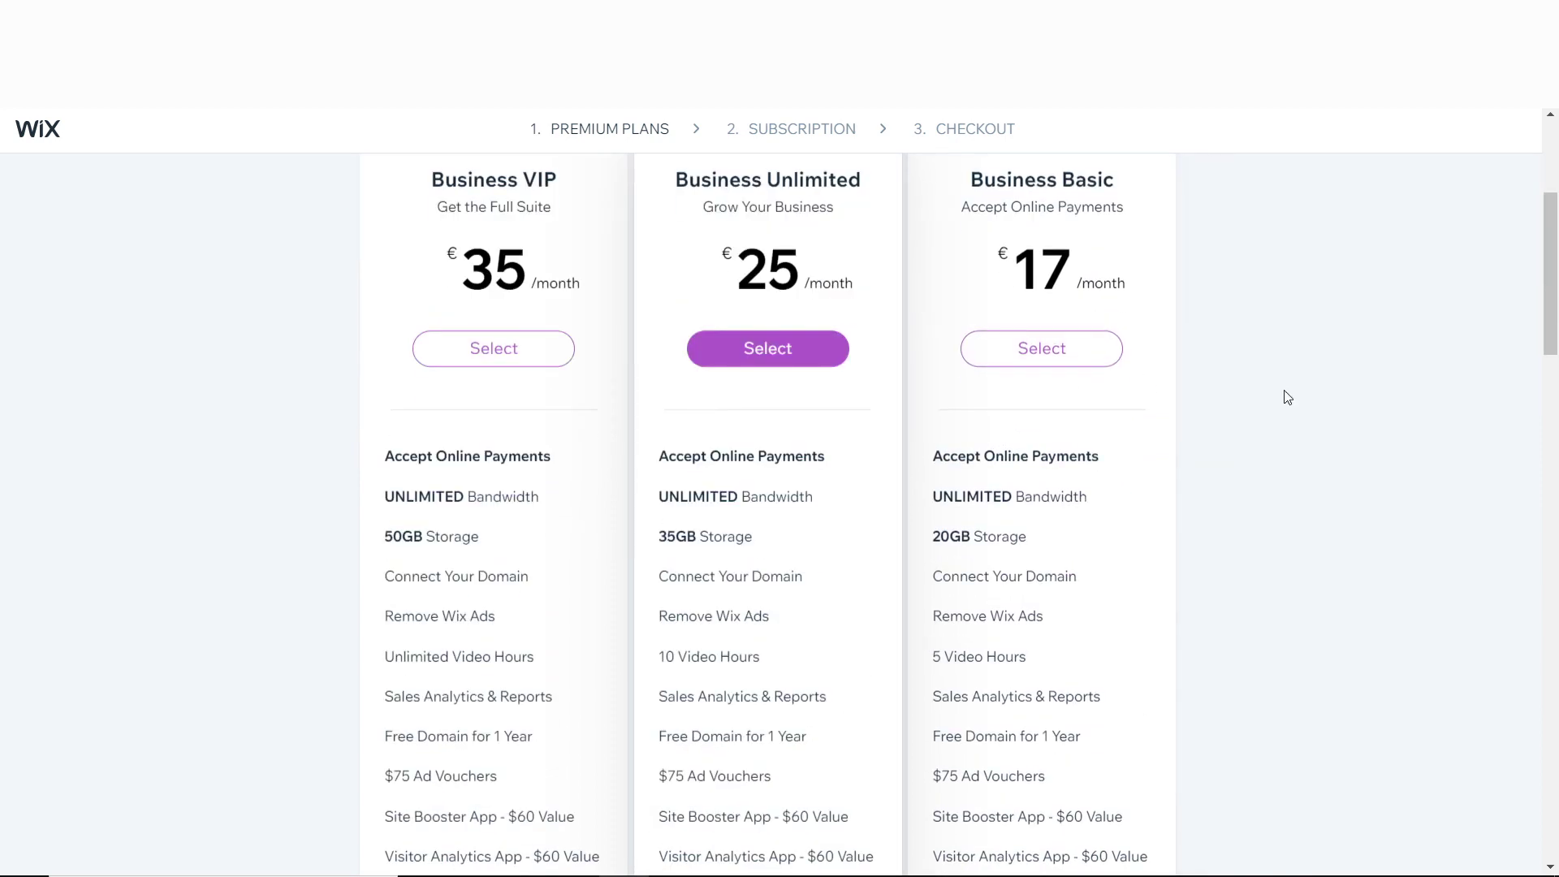
scroll(1204, 454, up, 2)
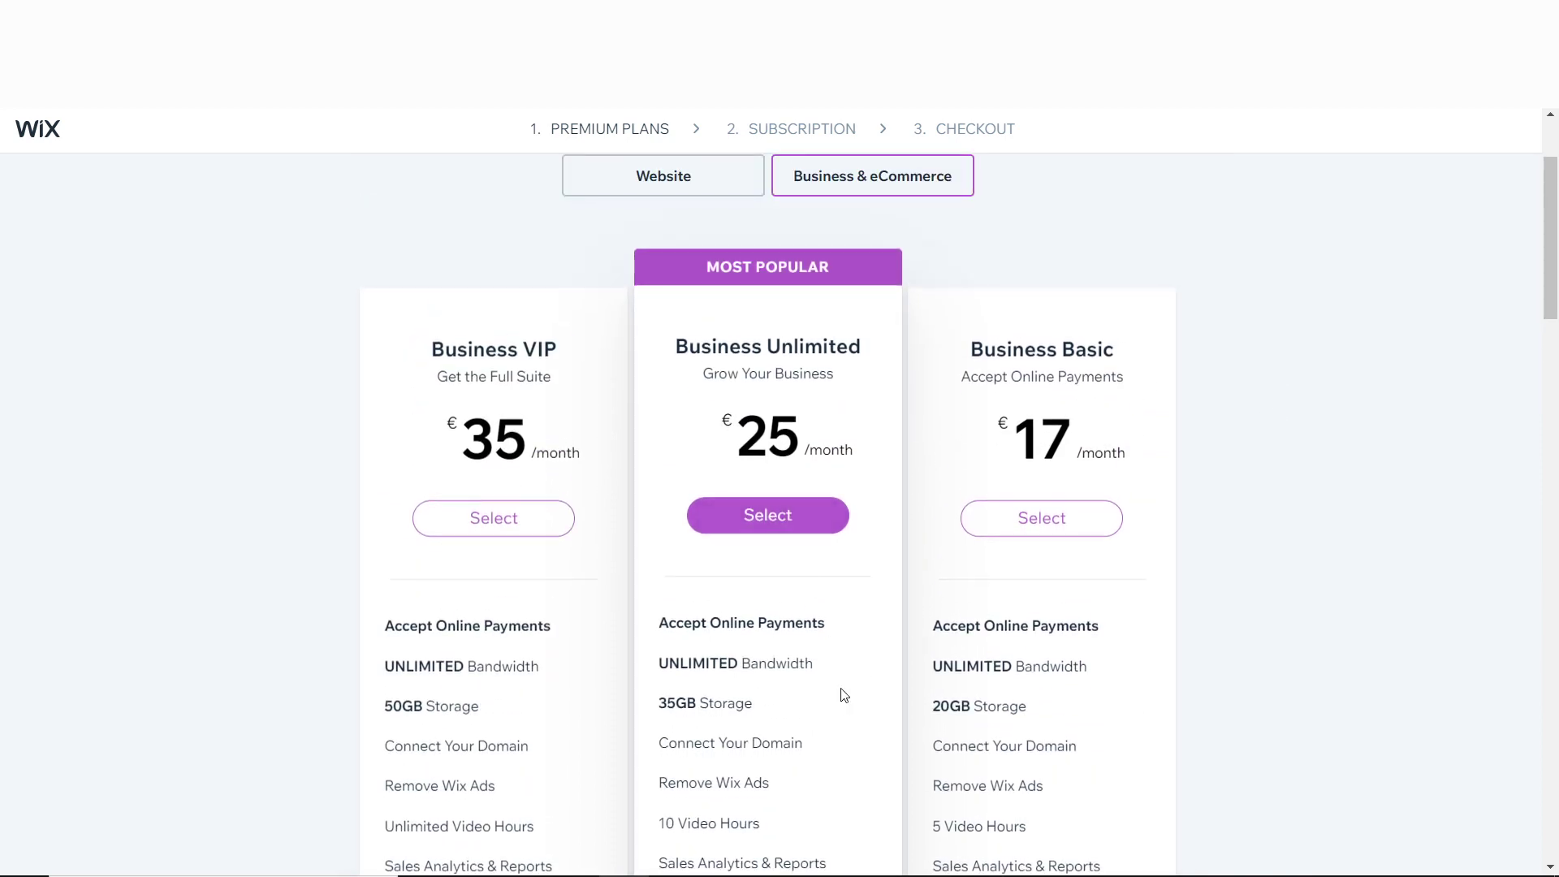
mouse_move(796, 713)
scroll(773, 355, down, 2)
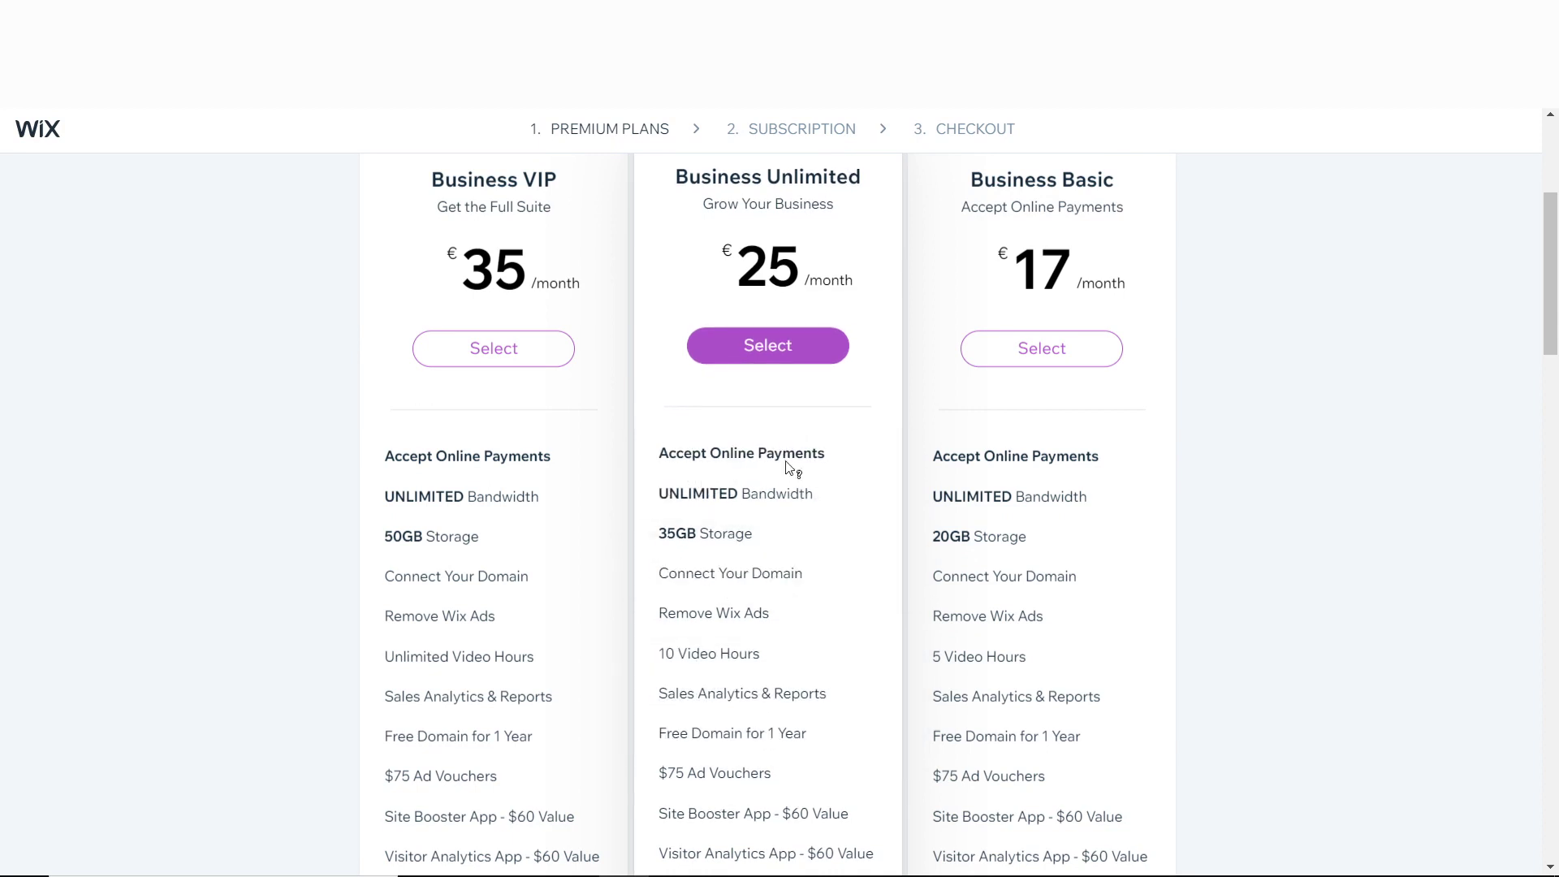
scroll(807, 533, down, 2)
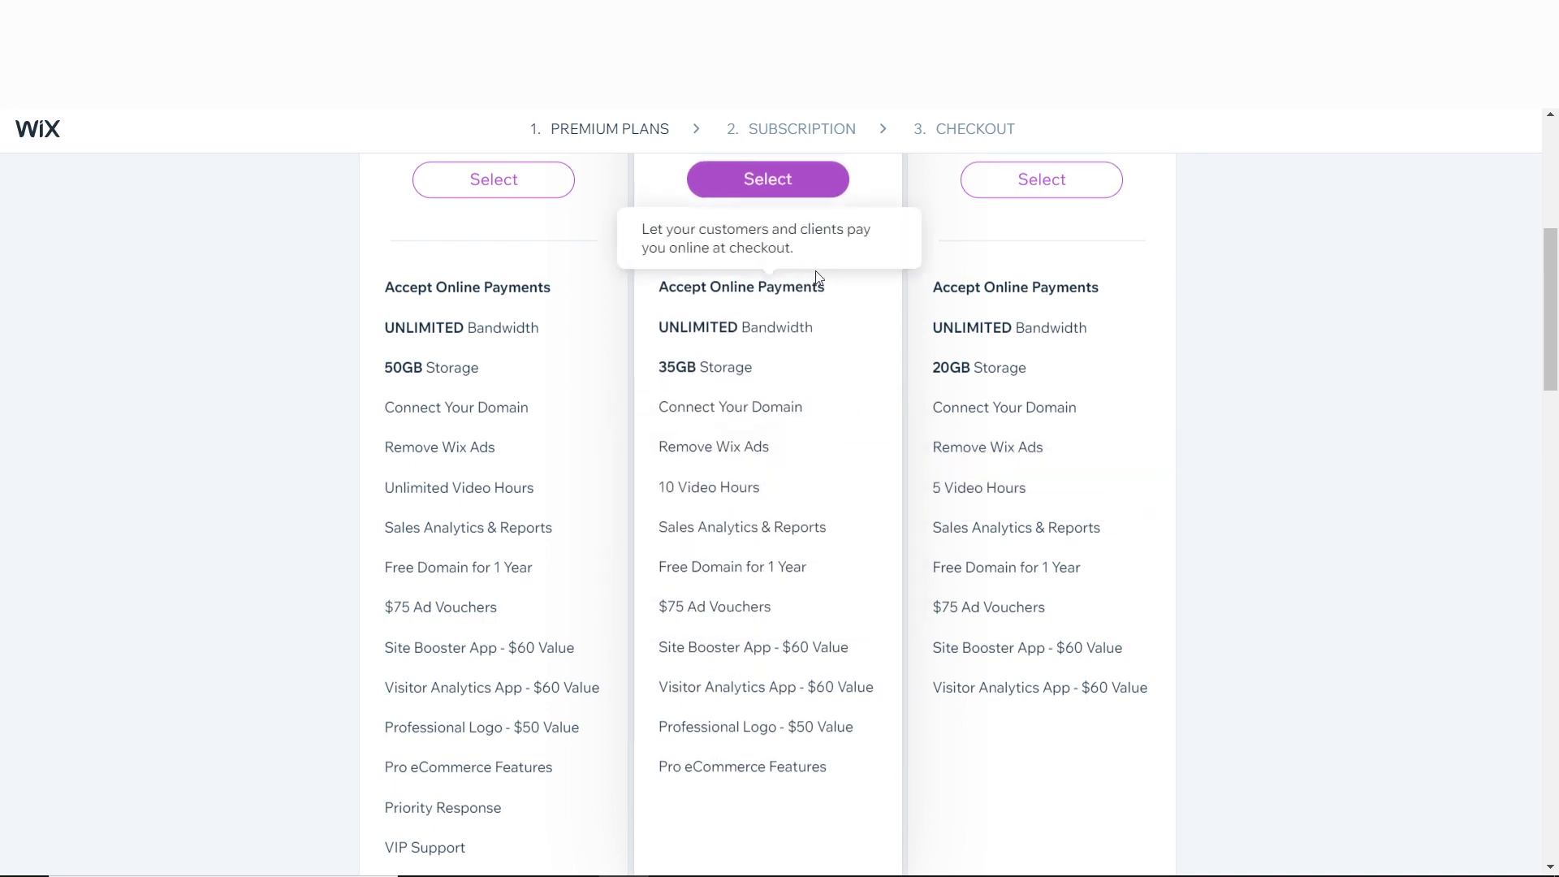
- Select the Business Unlimited plan with a yearly subscription and postpone the coupon offer at checkout
scroll(771, 562, up, 2)
click(778, 349)
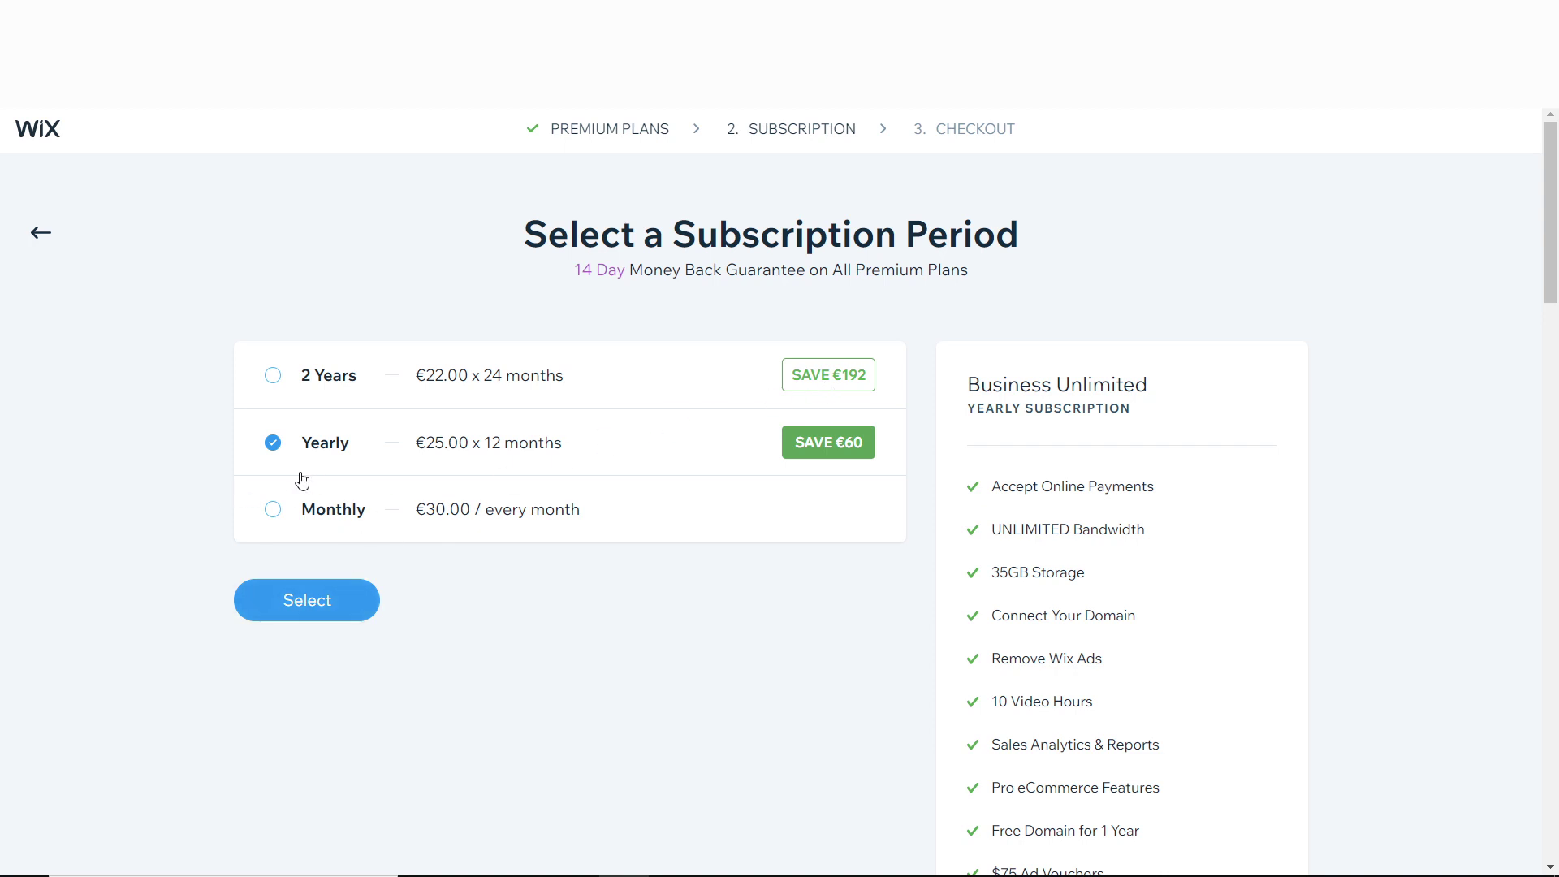
click(313, 601)
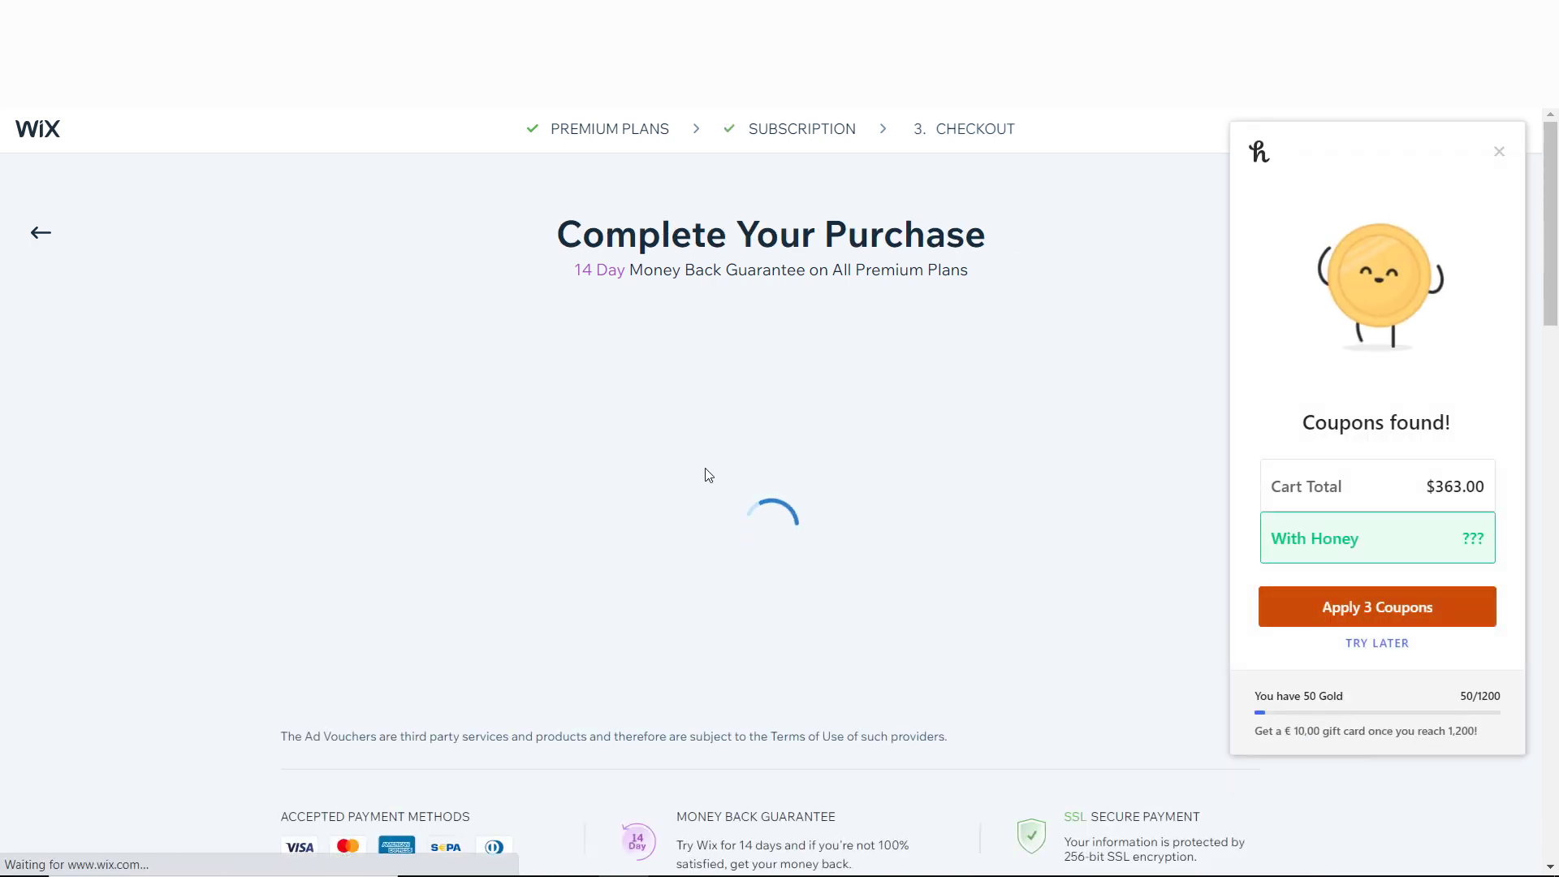
click(1330, 642)
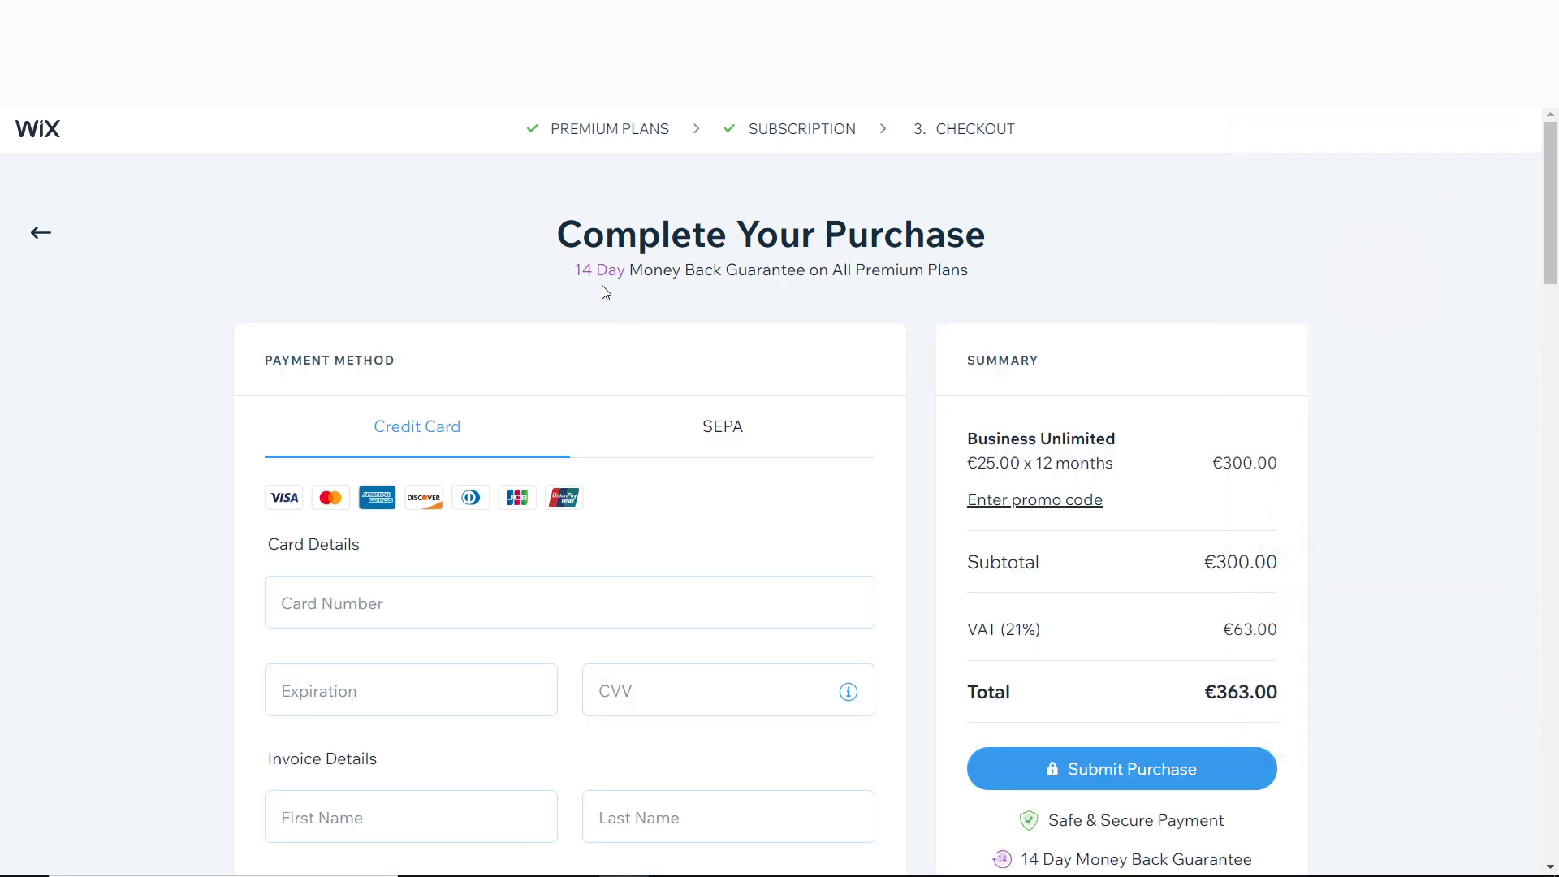
drag(584, 273, 977, 273)
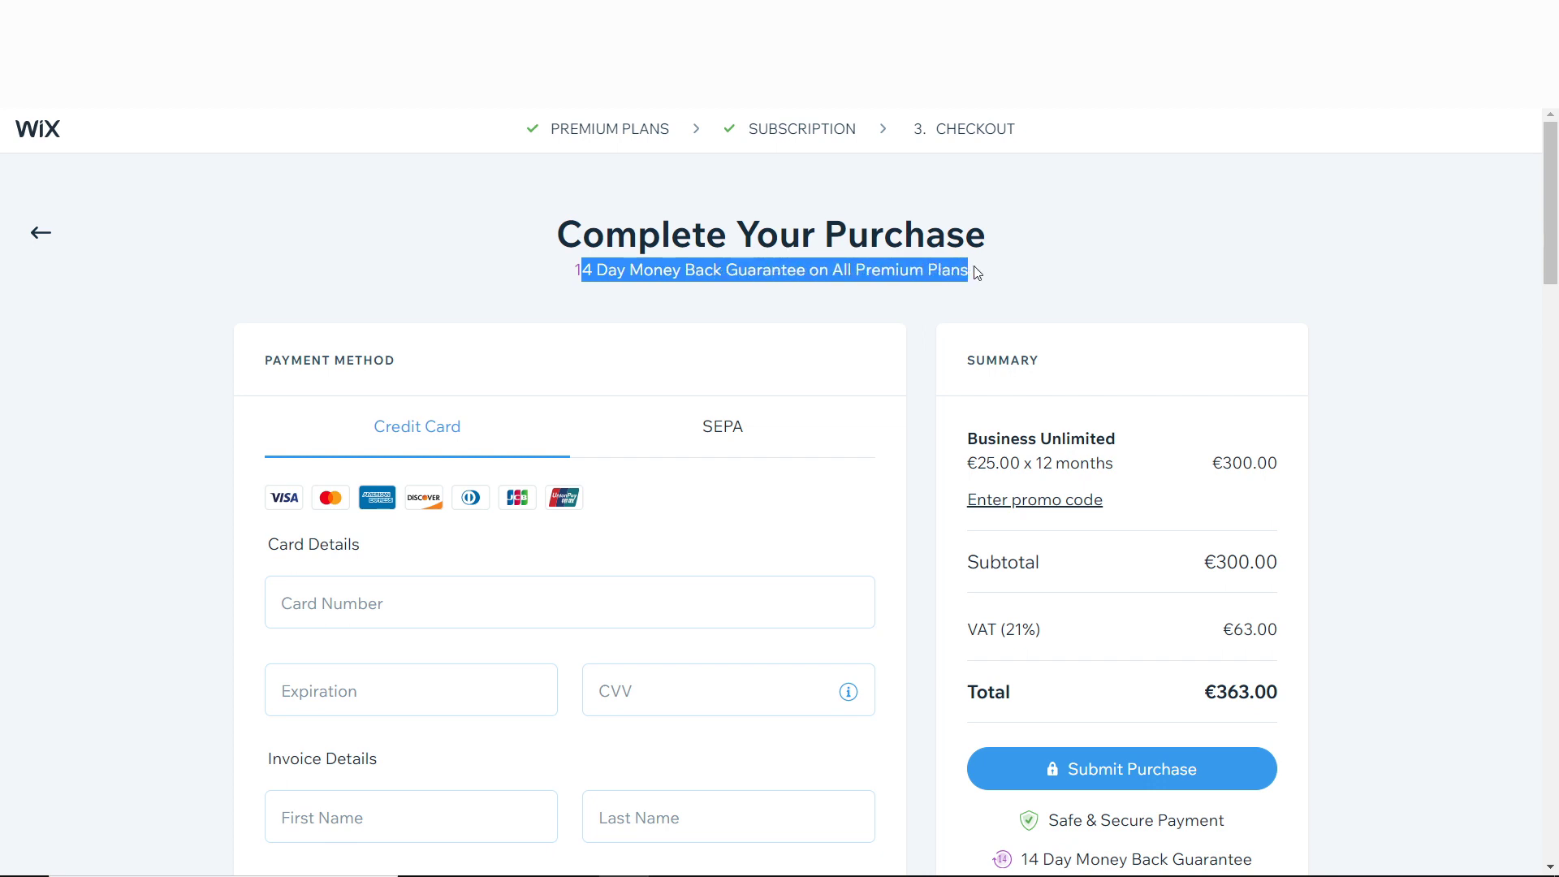
click(892, 265)
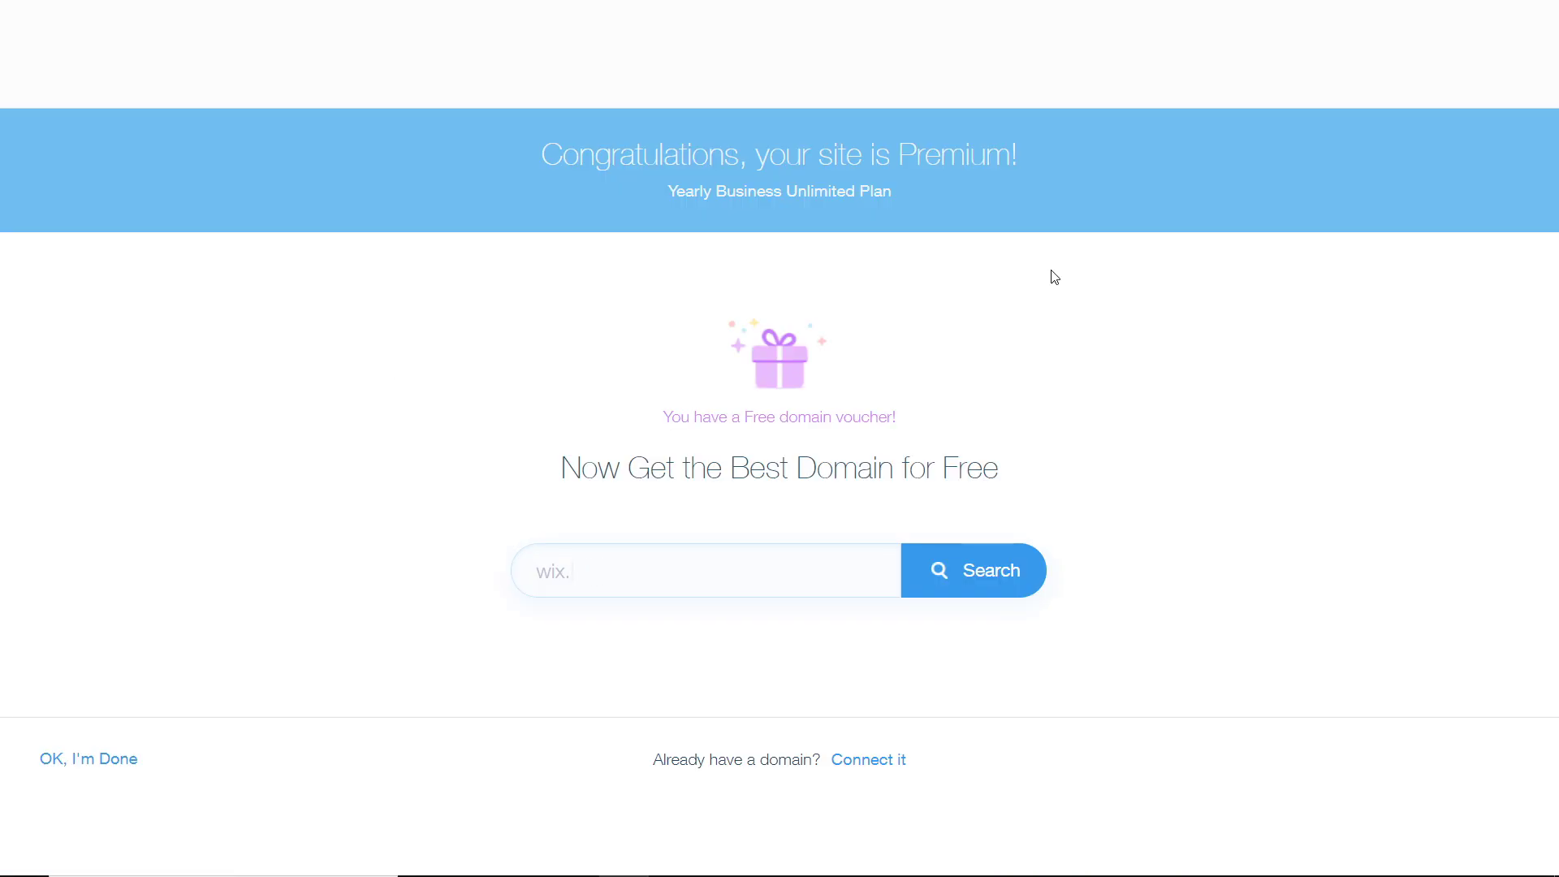
- Search for the free domain HOWTODIGITALSTORE.com and claim it for the site
click(662, 569)
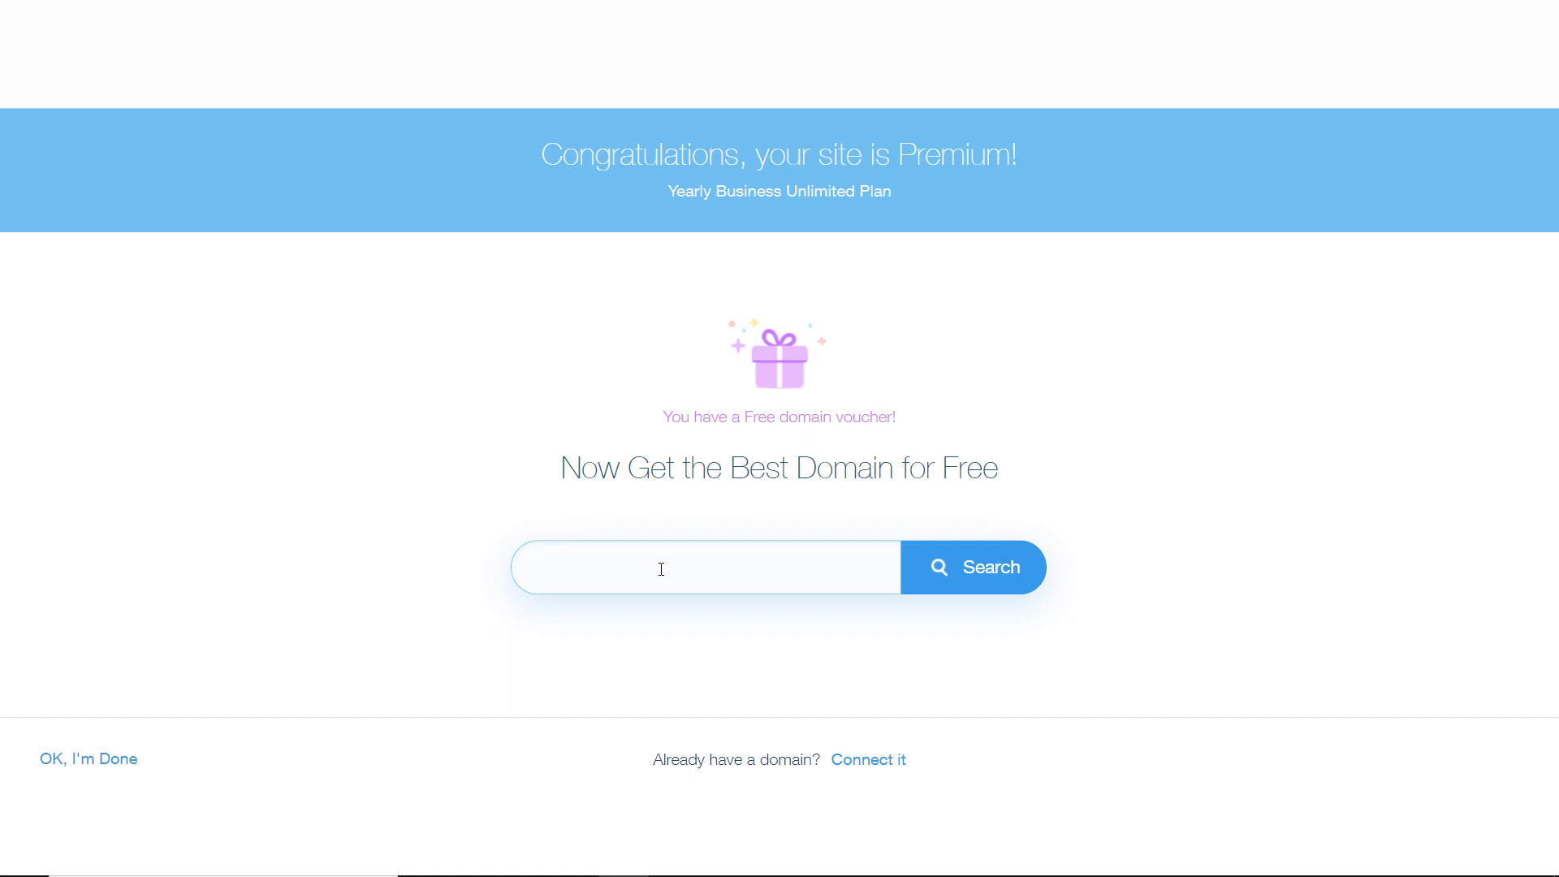
text(HOWTODIGITALSTORE)
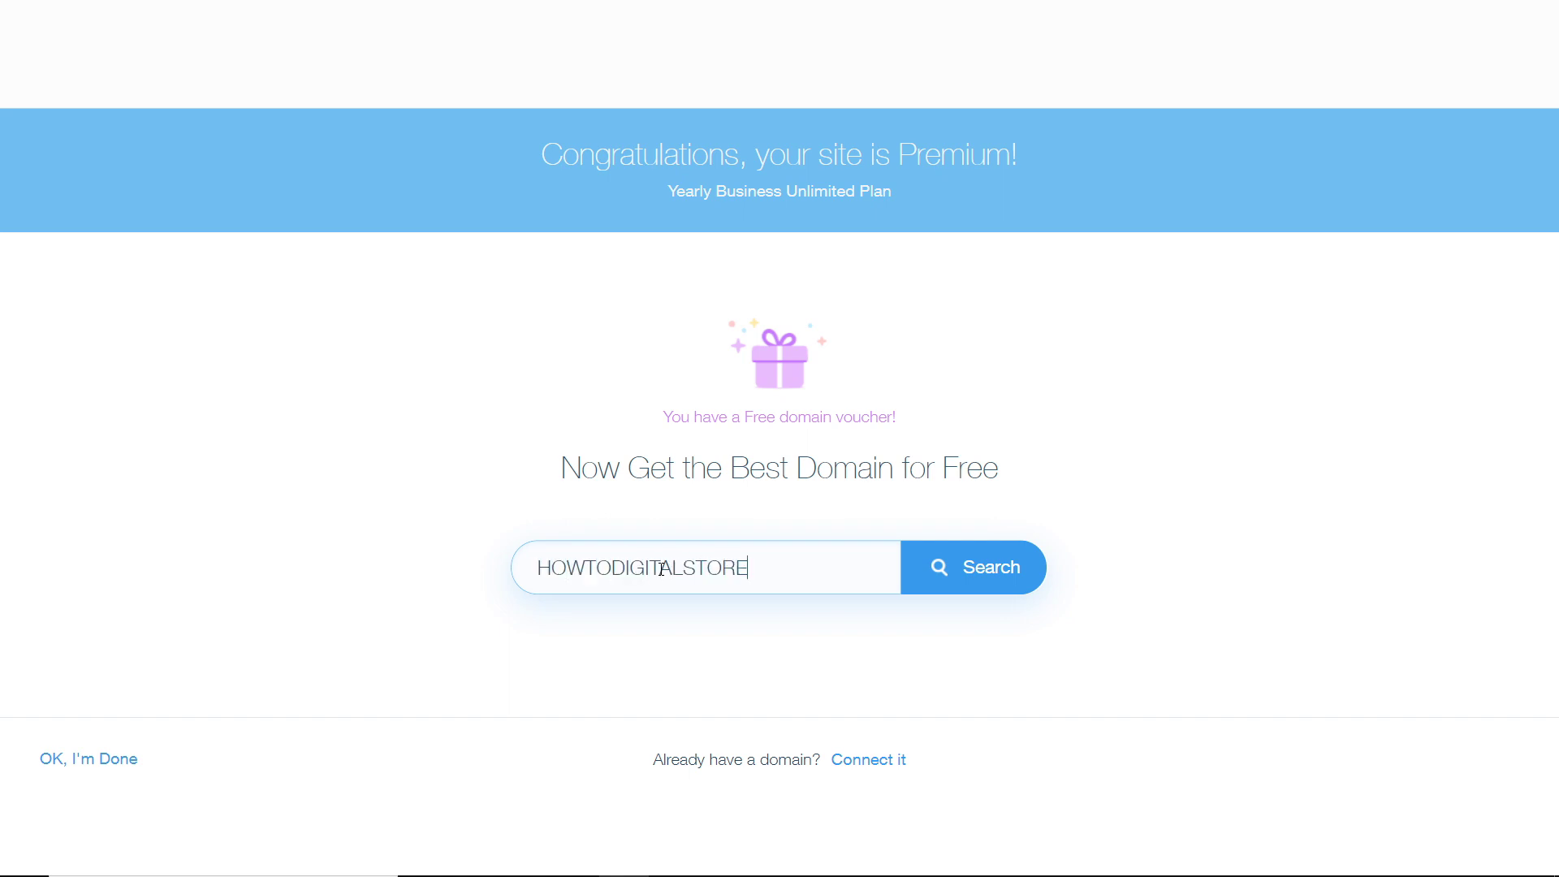
key(Return)
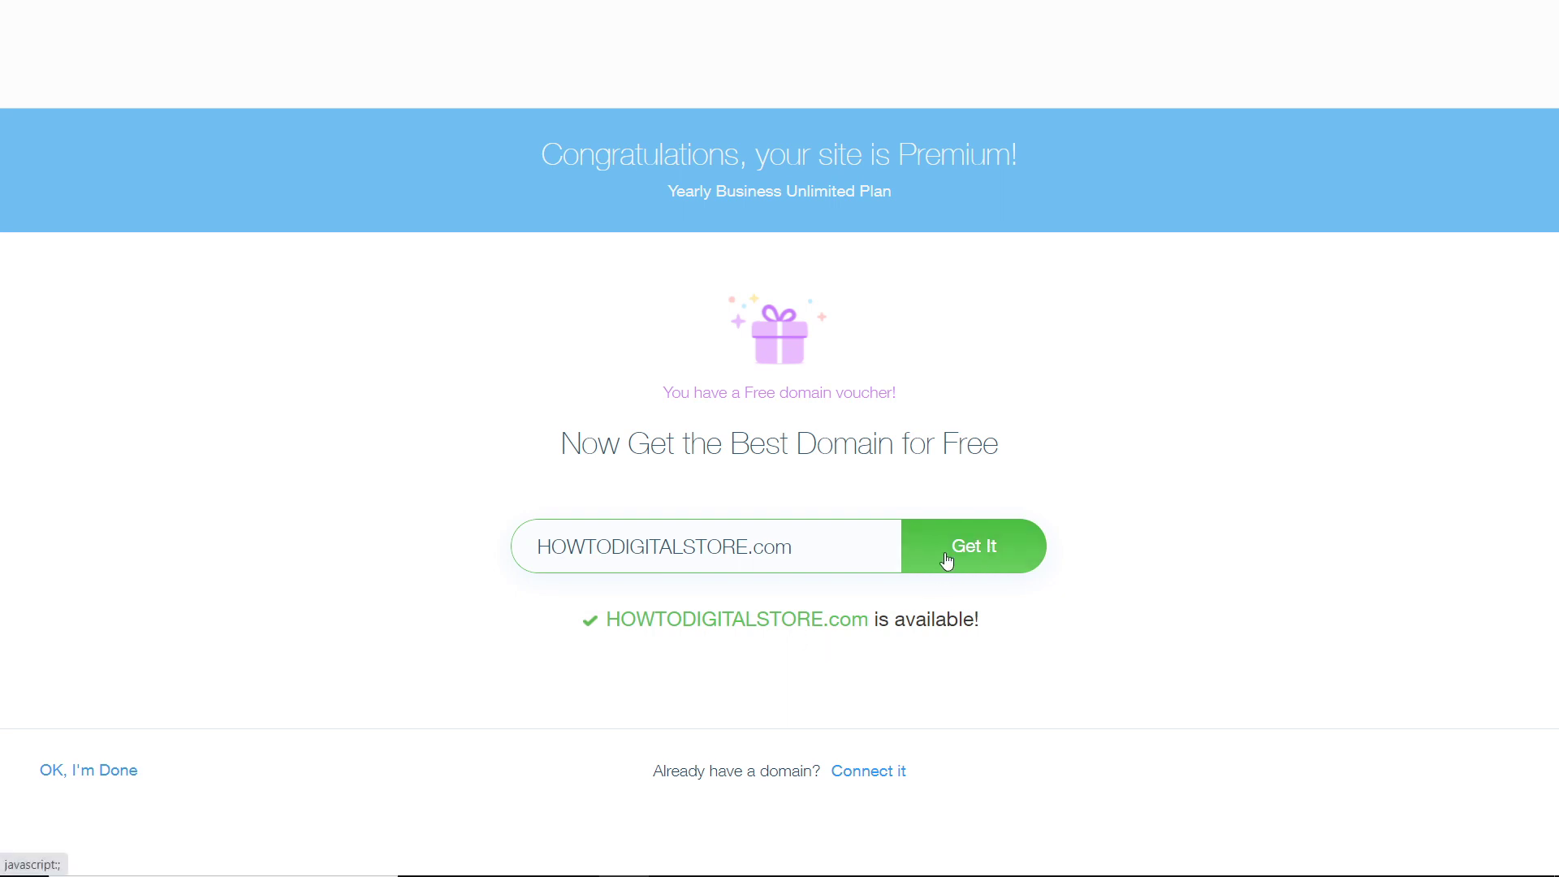
click(977, 549)
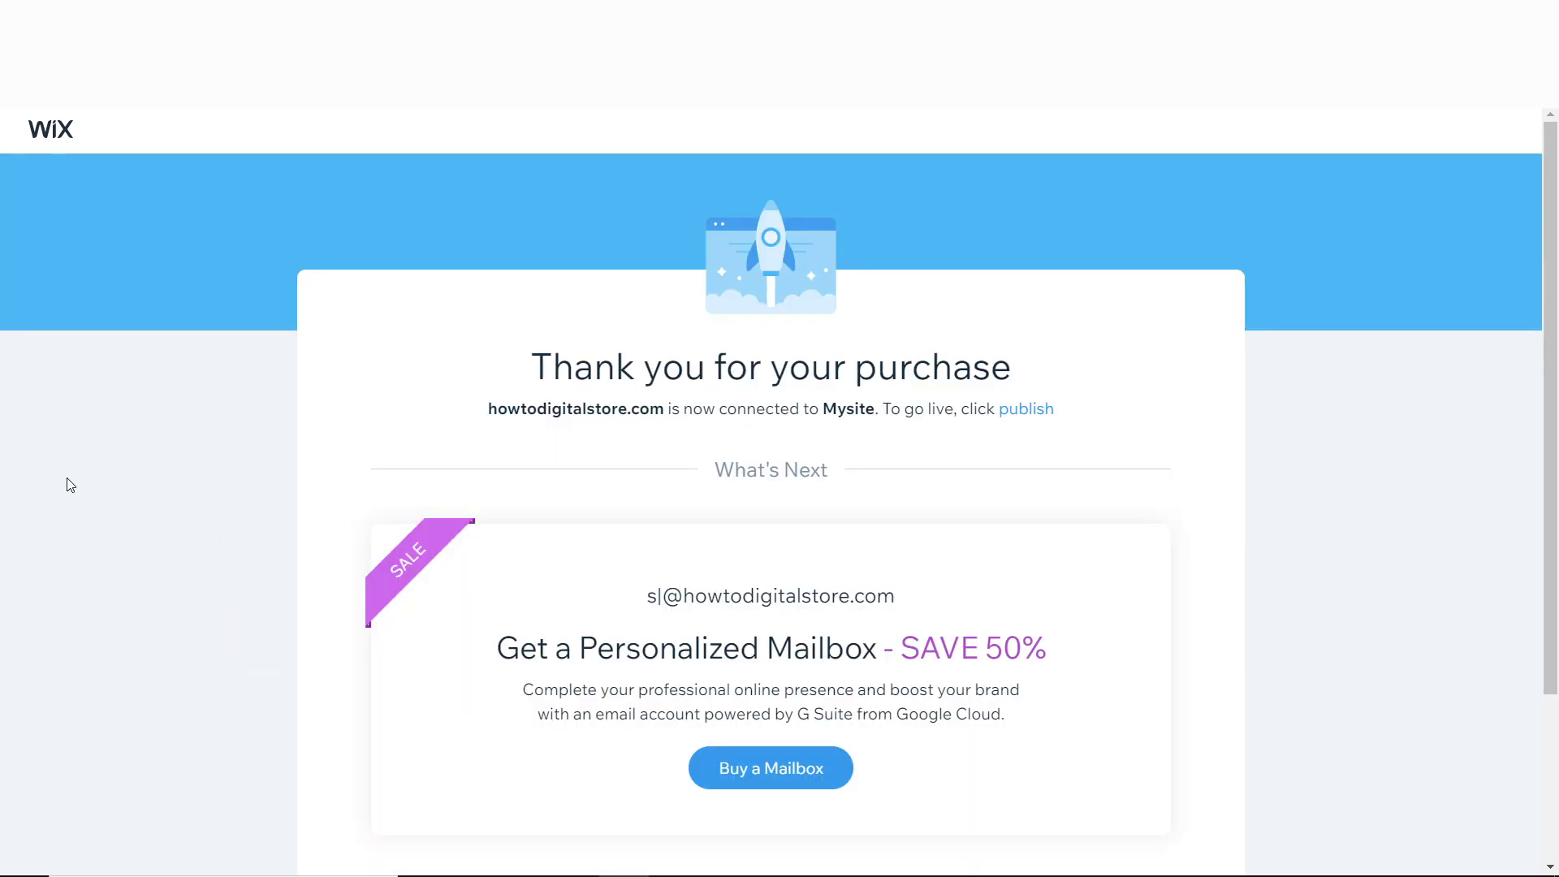
scroll(504, 508, down, 3)
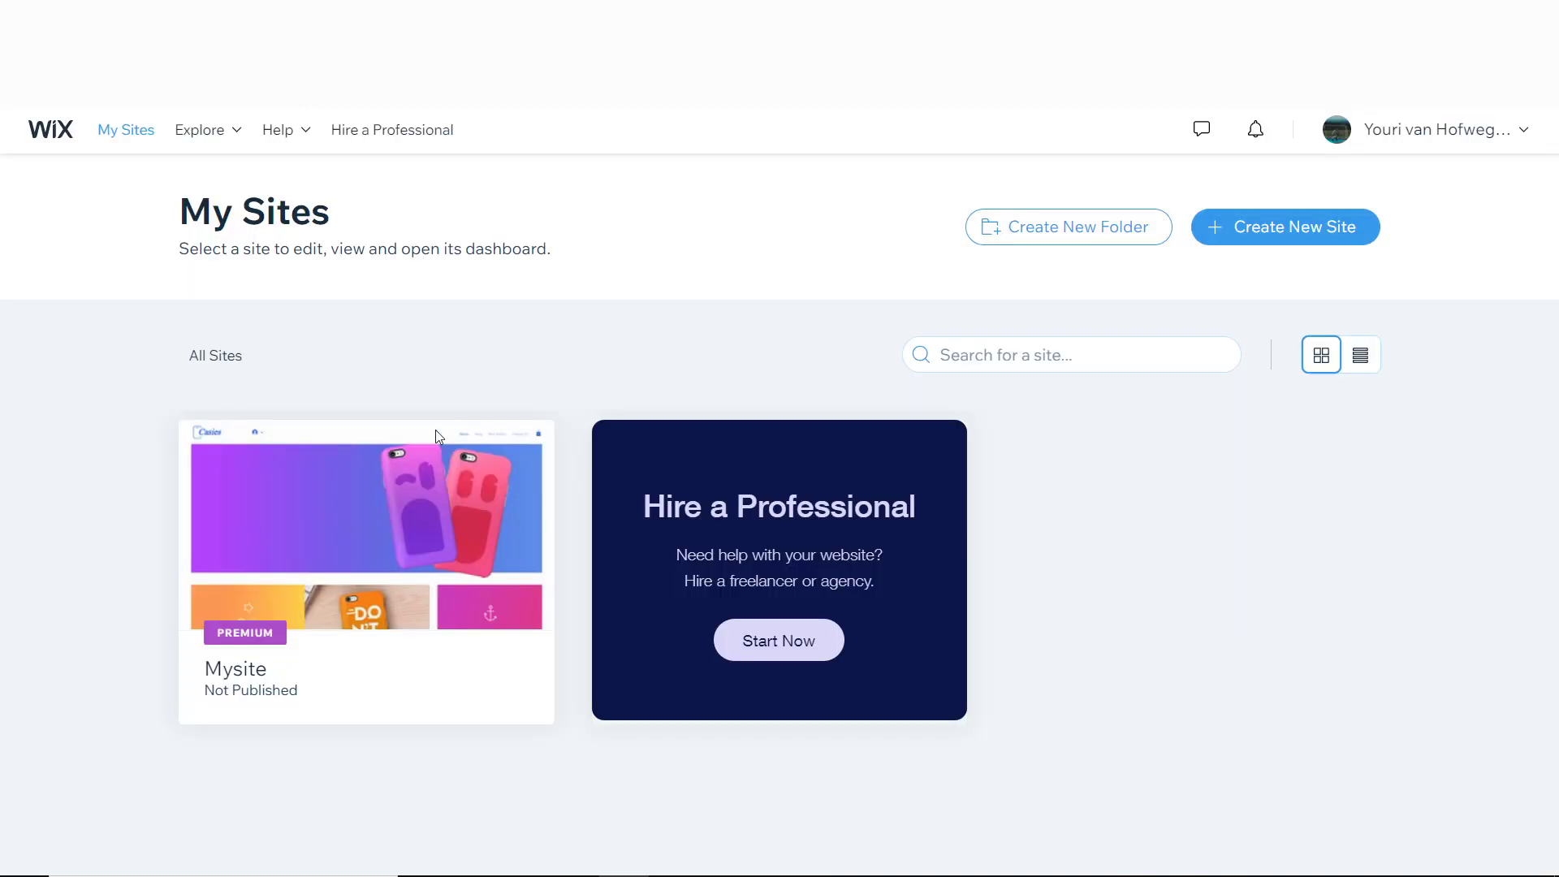
- Open Mysite for editing from the site overview and look over its home page down to the footer
mouse_move(285, 601)
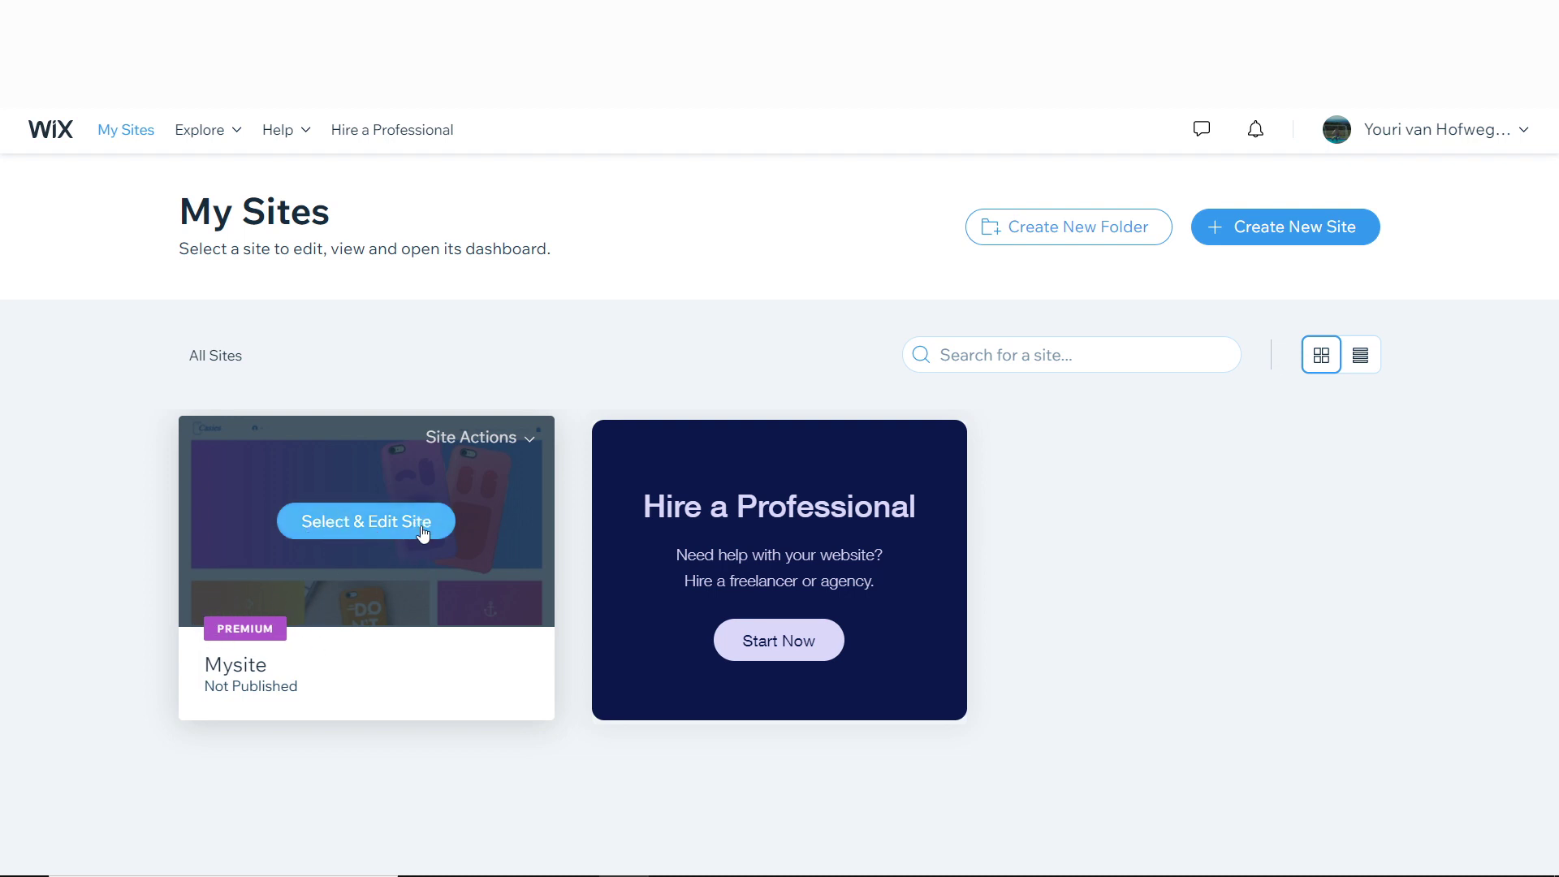
click(353, 528)
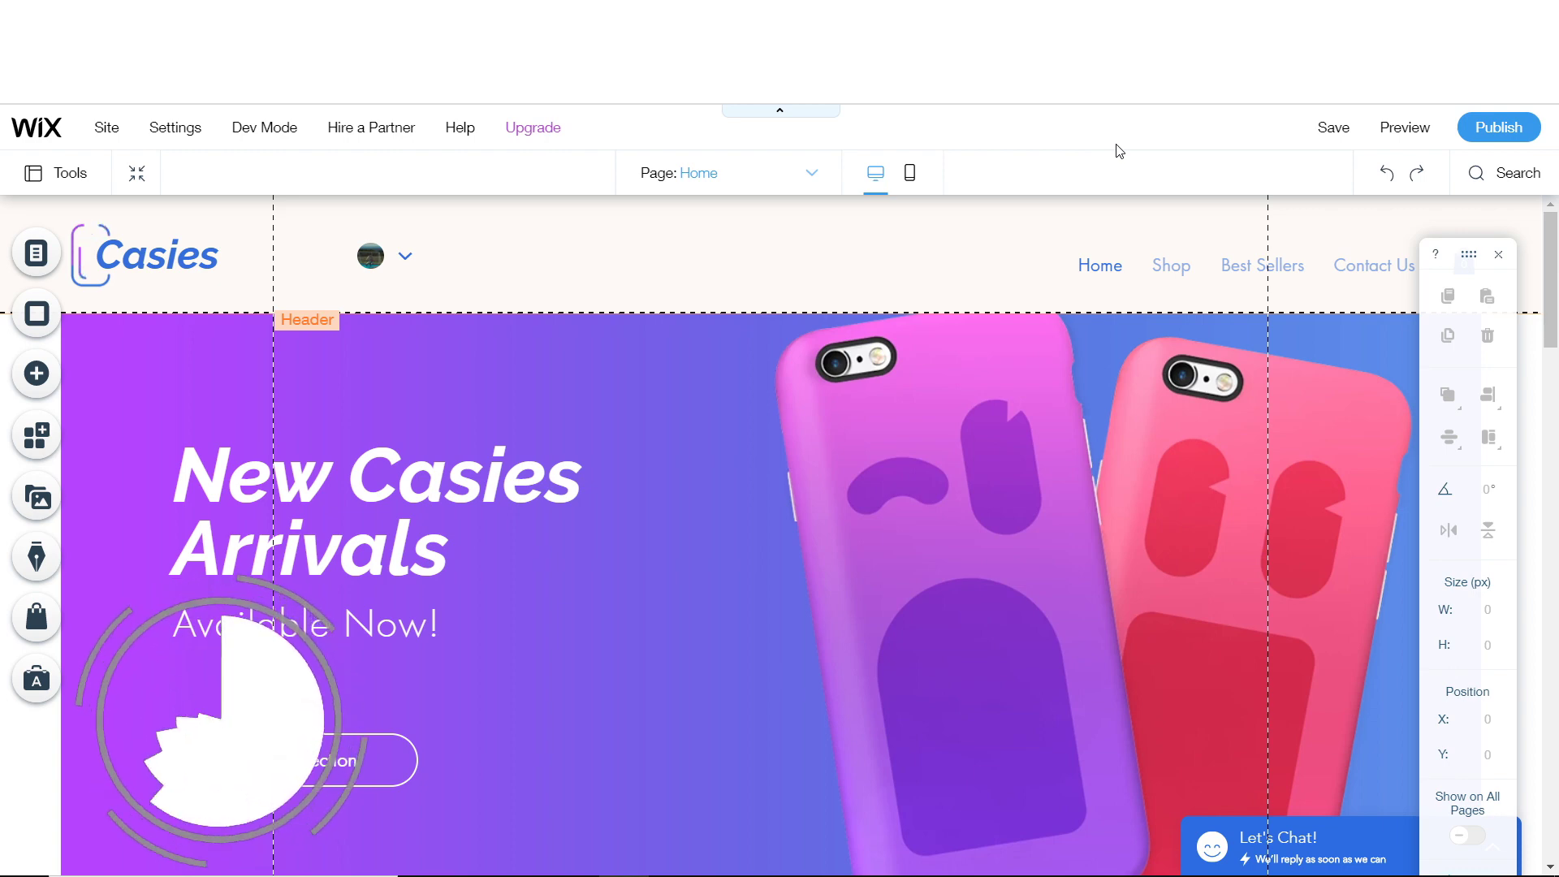
scroll(812, 438, down, 6)
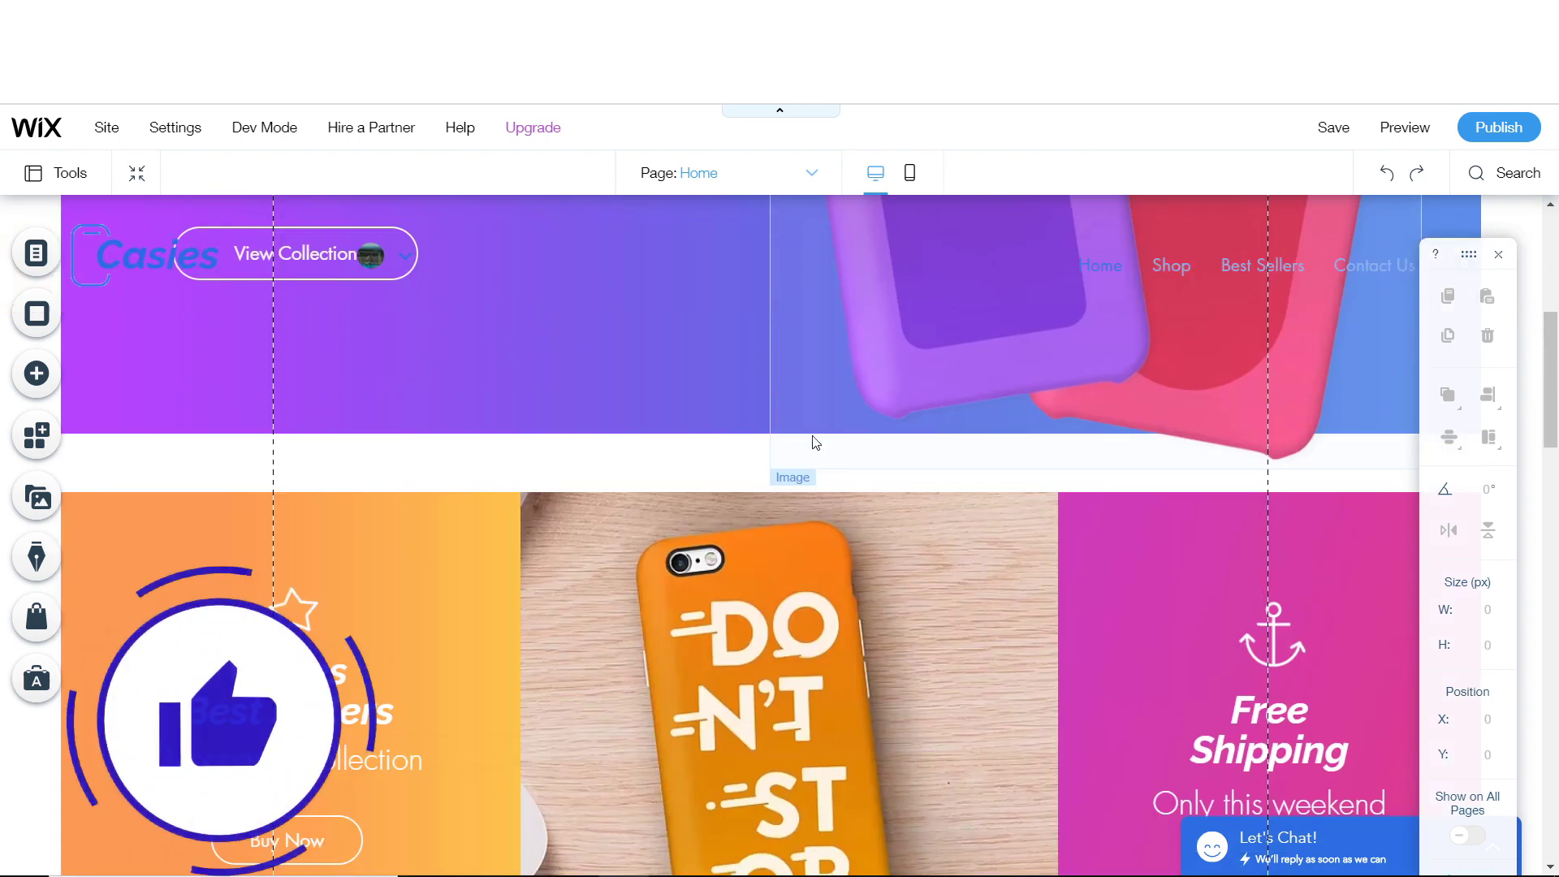
scroll(784, 449, down, 20)
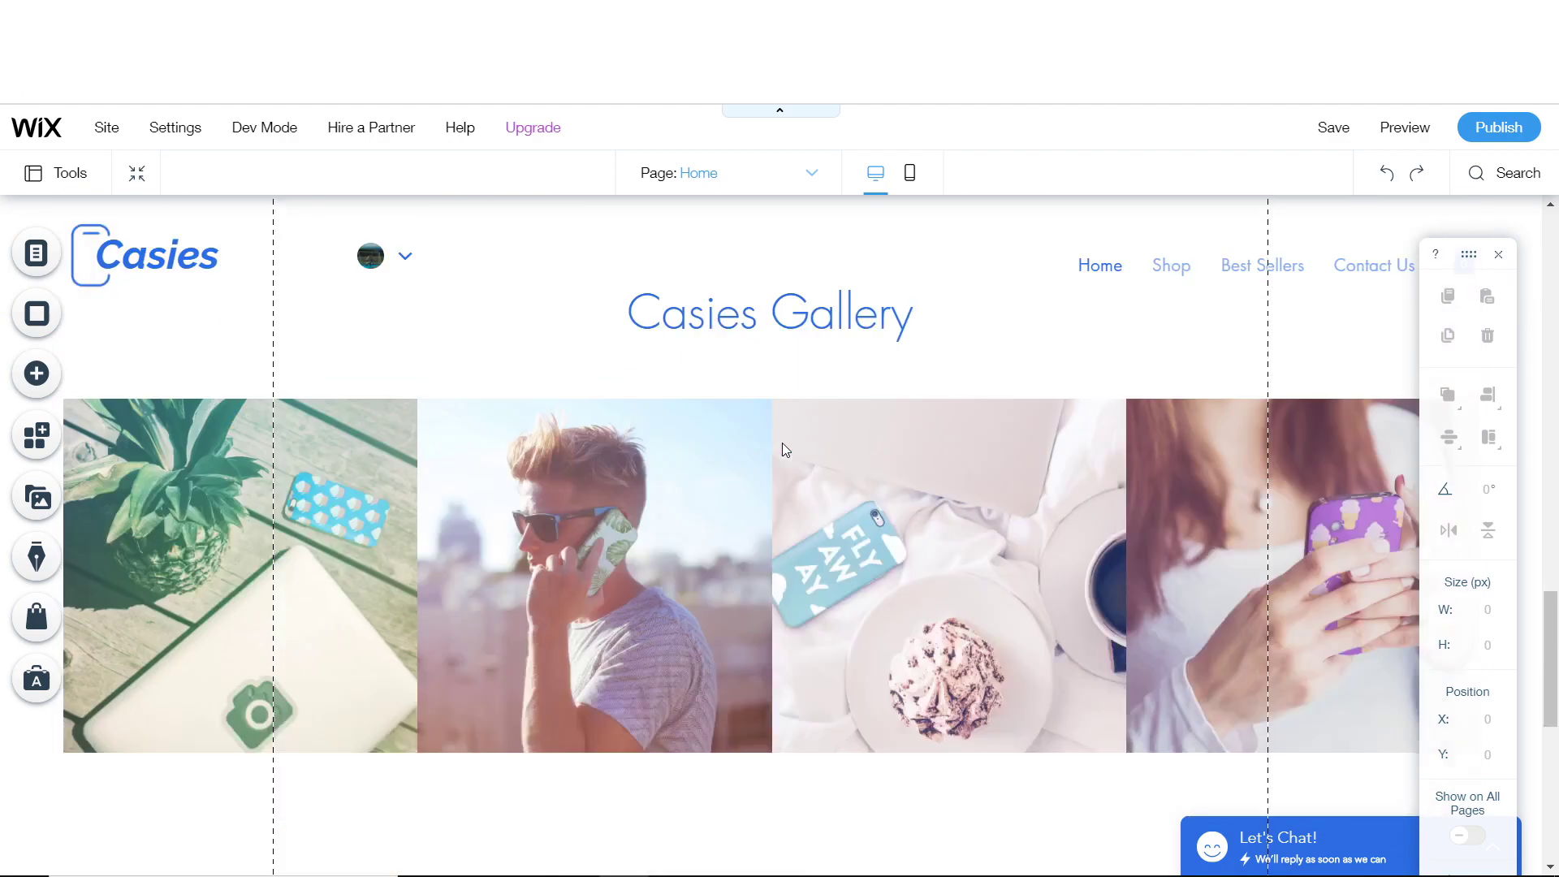
scroll(781, 442, down, 5)
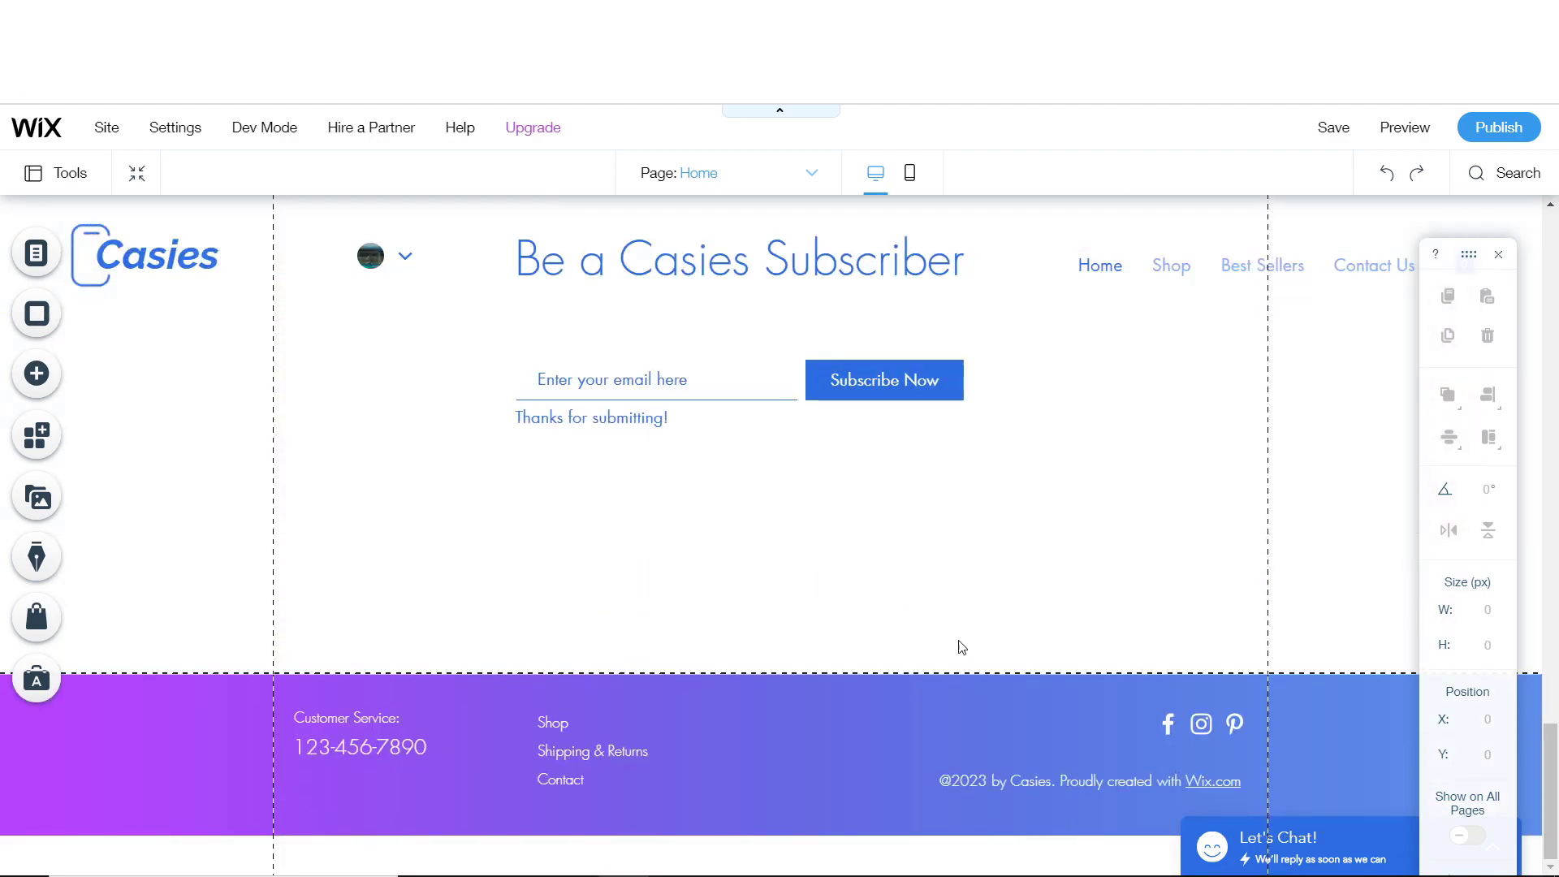
scroll(833, 586, up, 20)
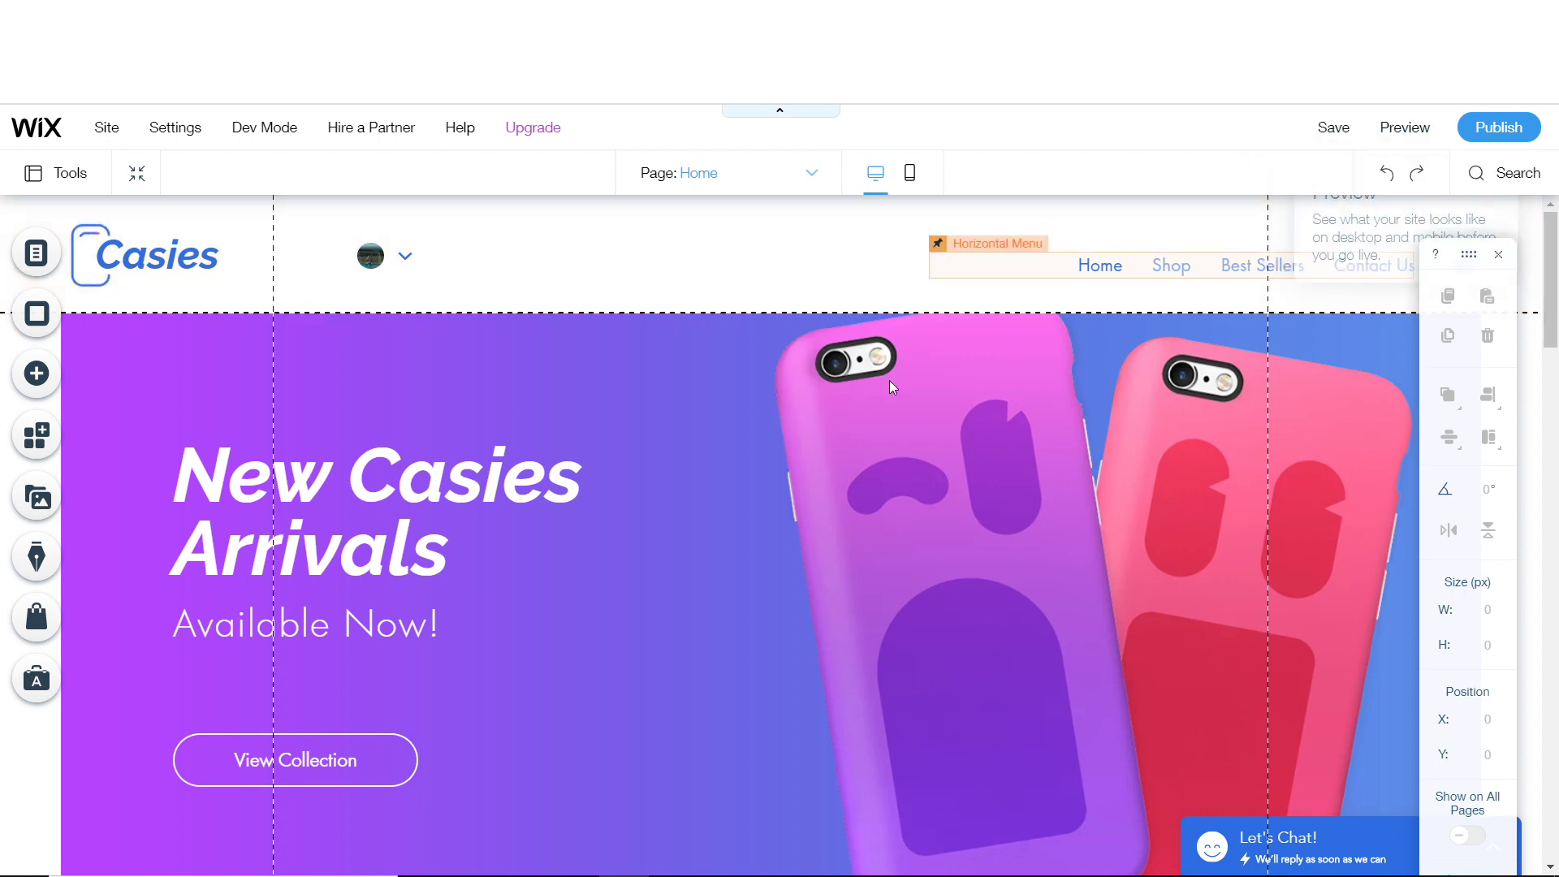
scroll(846, 388, down, 10)
scroll(1157, 411, up, 10)
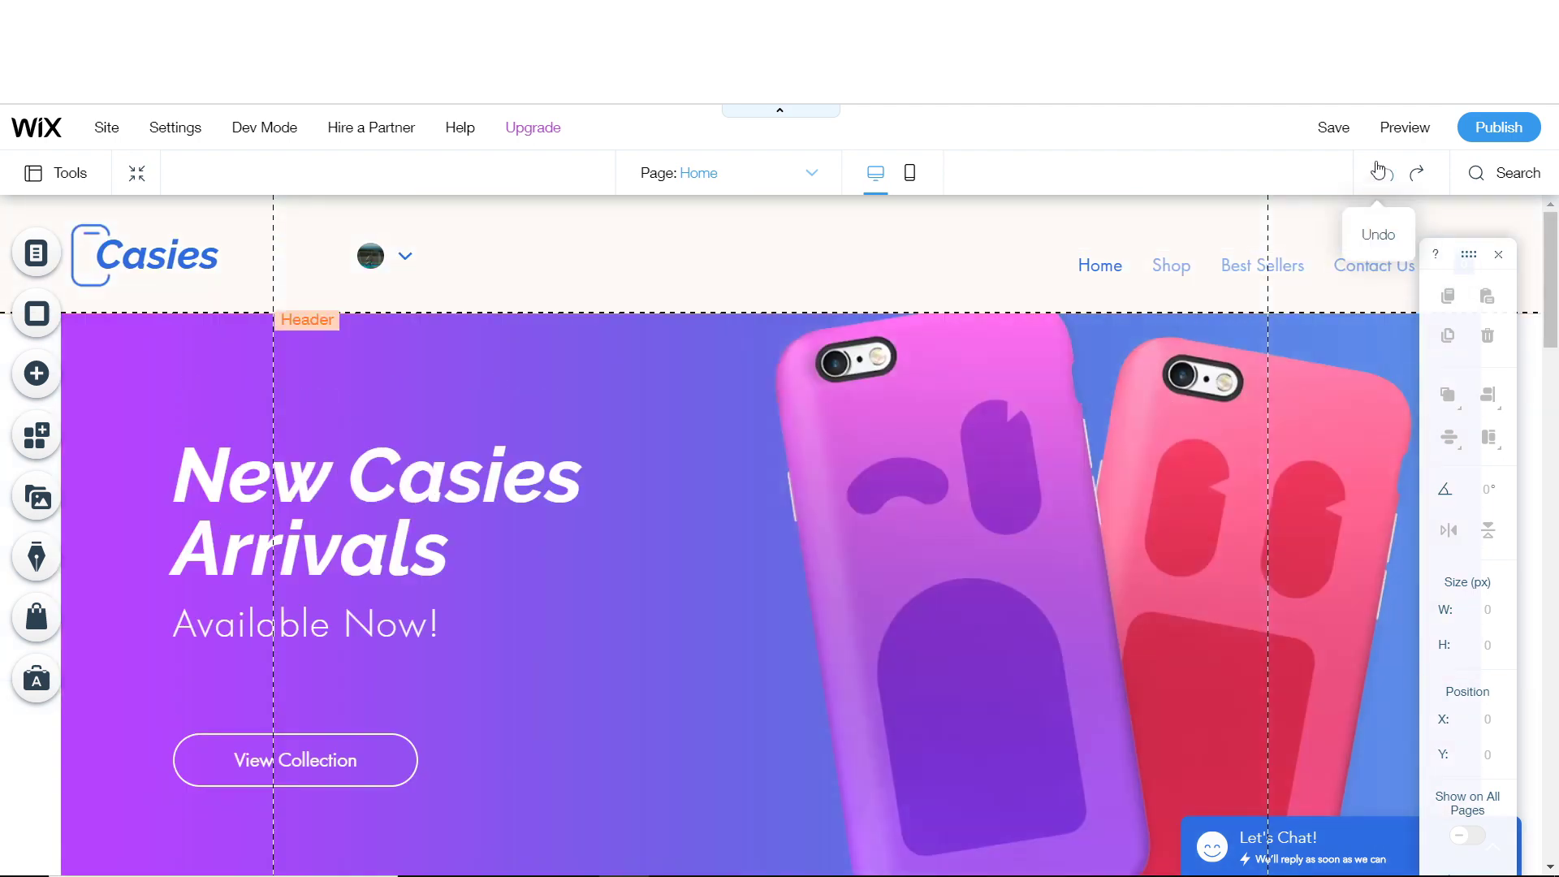
- Preview the site, look through the whole home page and return to editing
click(1405, 127)
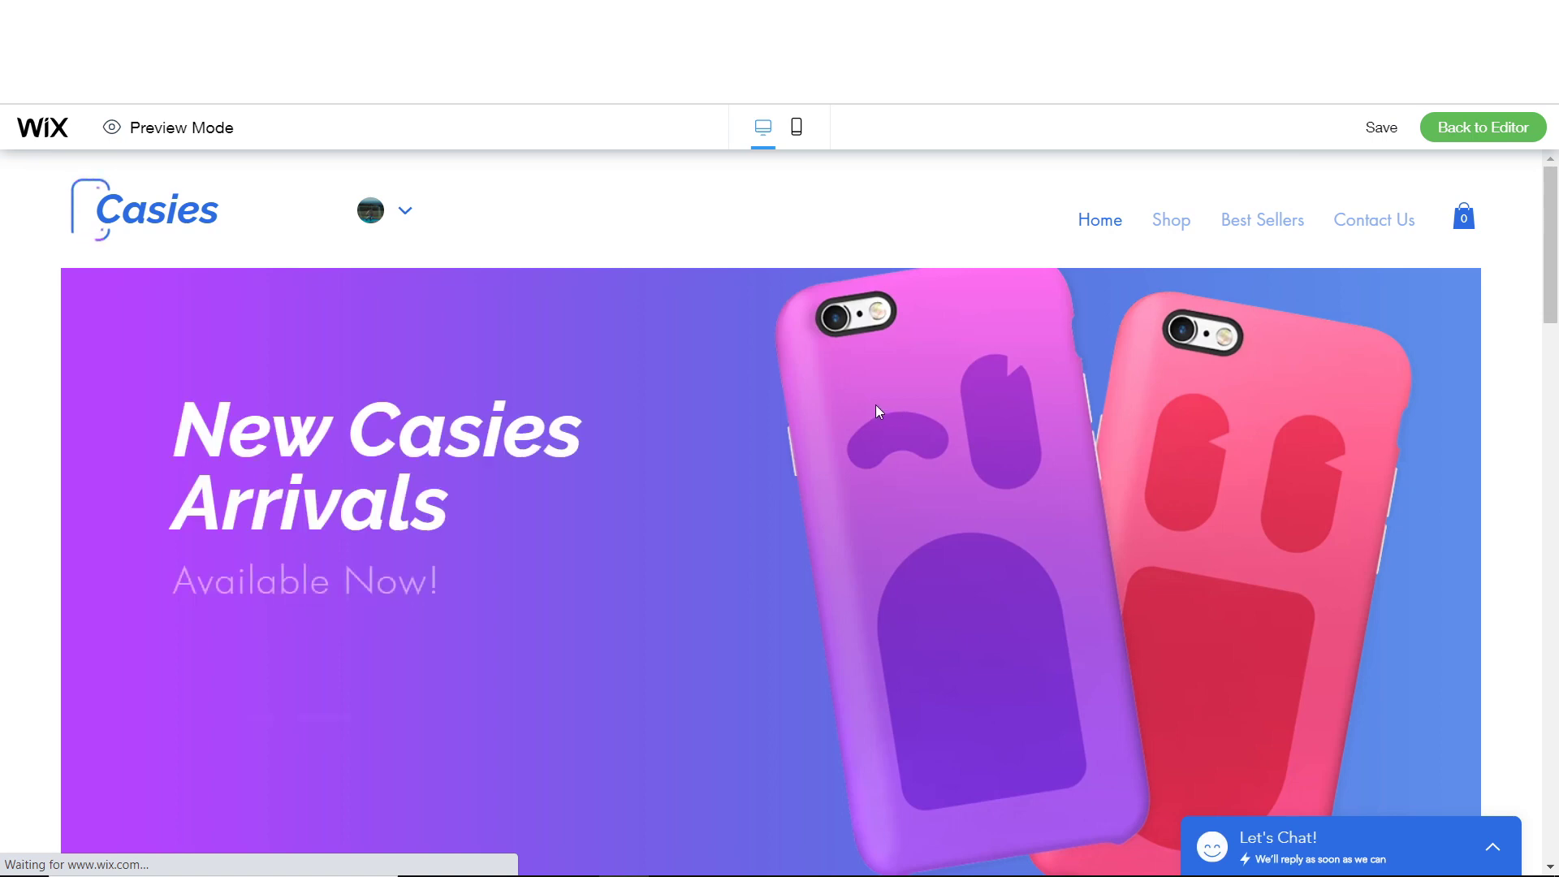
scroll(878, 412, down, 15)
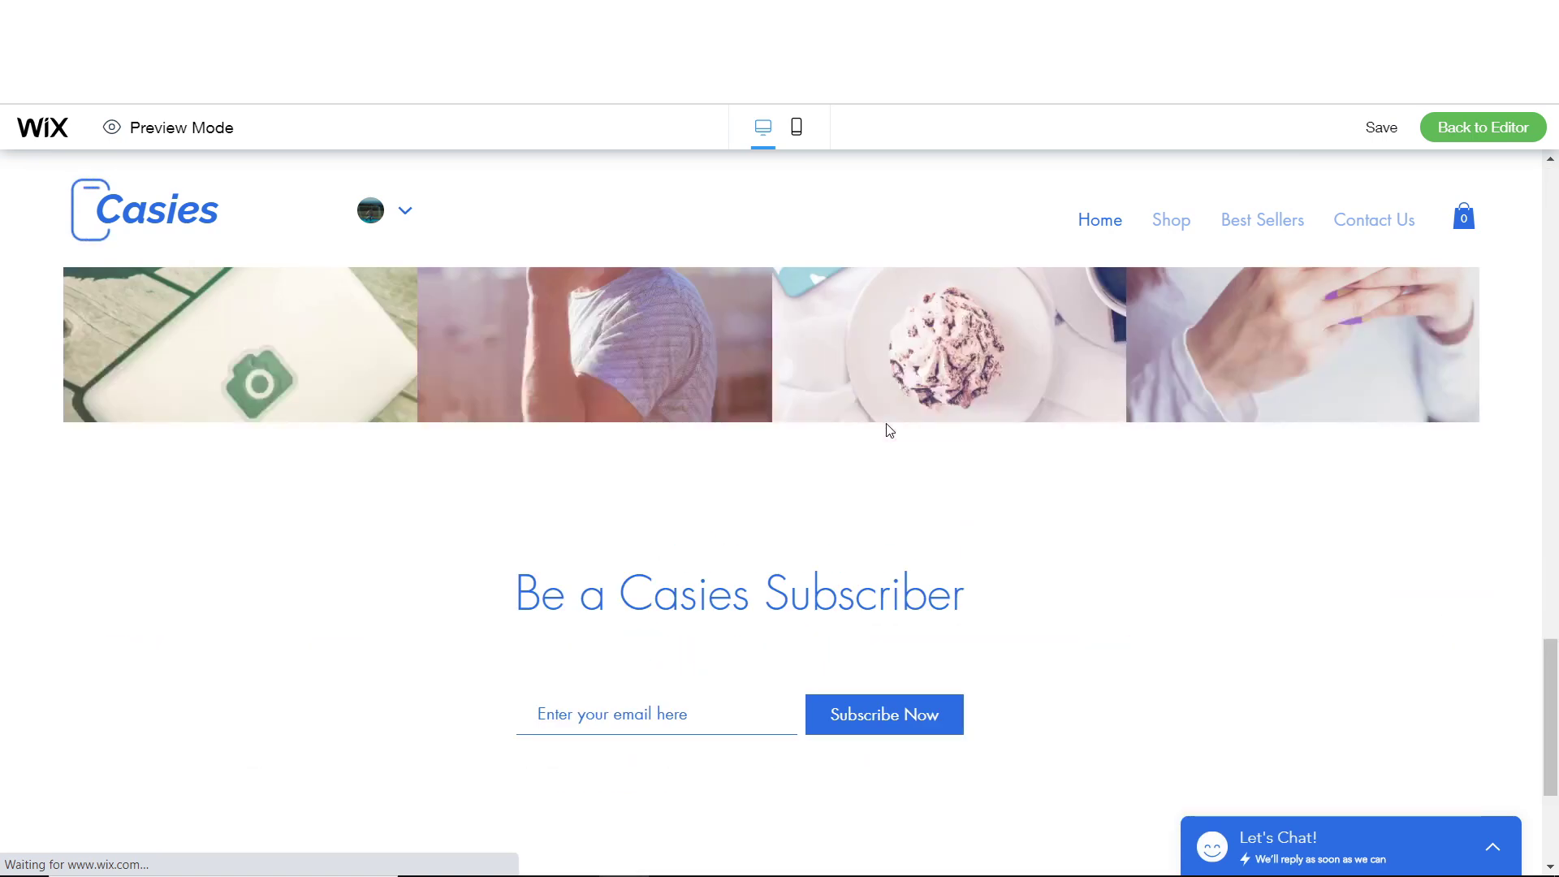
scroll(890, 430, down, 3)
scroll(888, 435, up, 18)
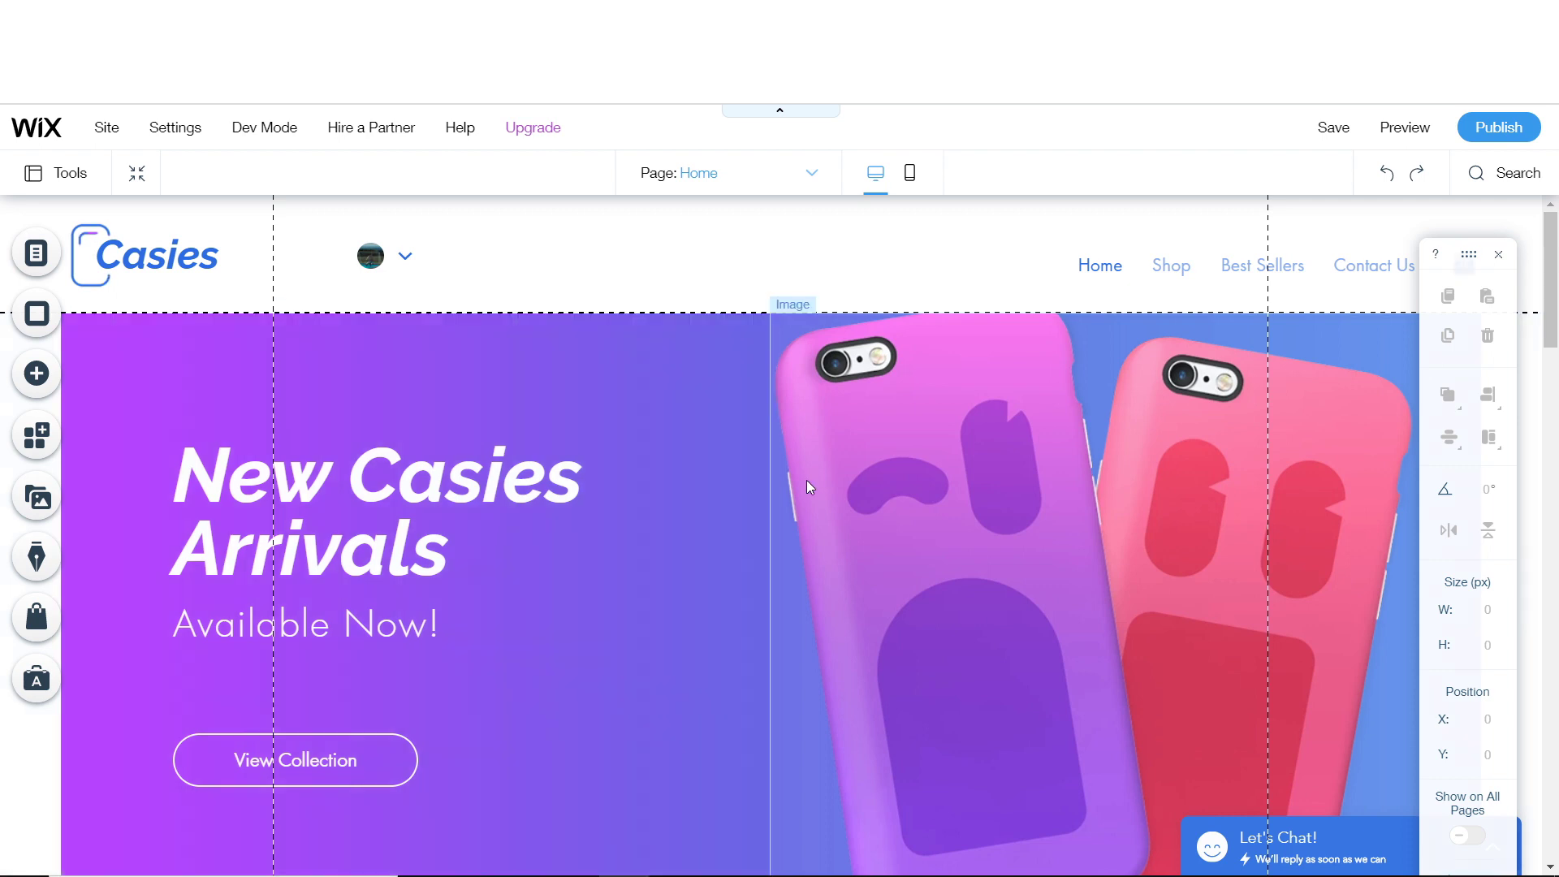
- Select the phone cases image in the hero strip to examine its editing options
scroll(650, 498, down, 4)
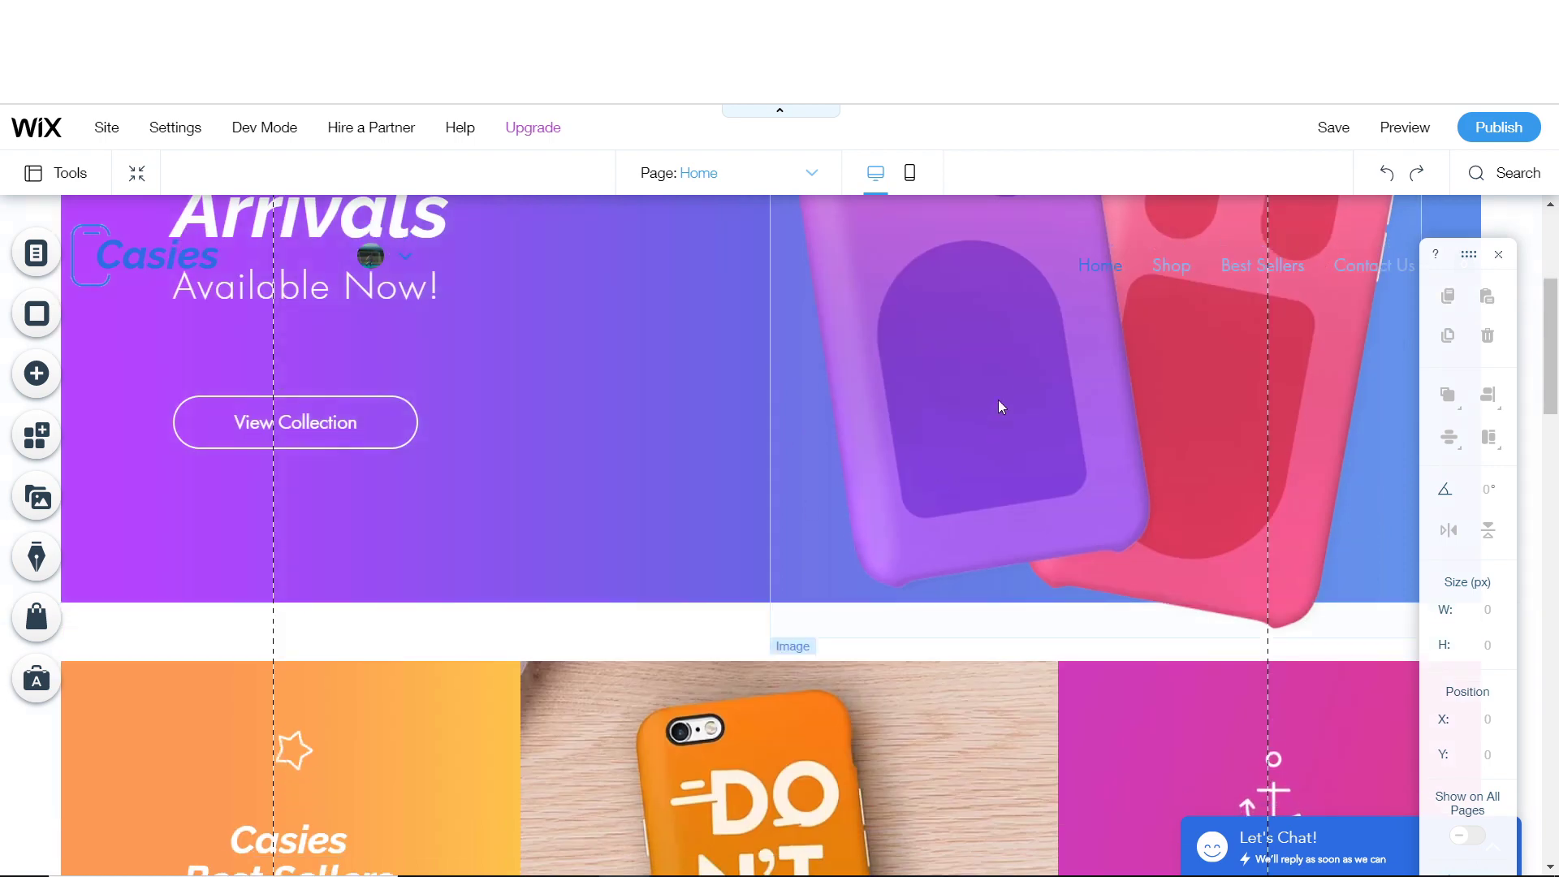
click(984, 393)
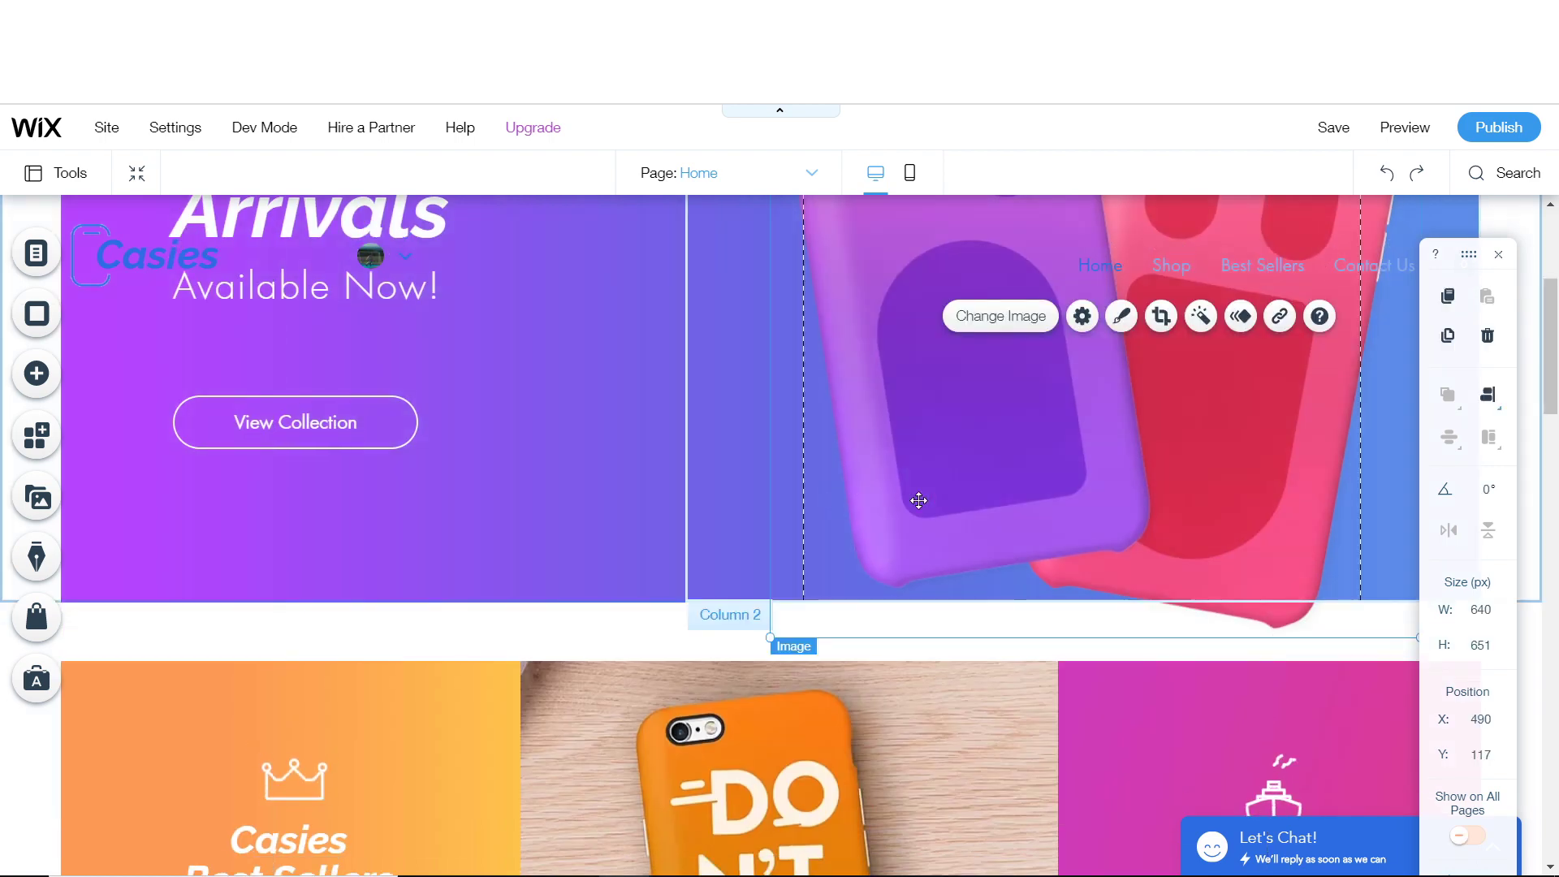
scroll(1009, 509, up, 2)
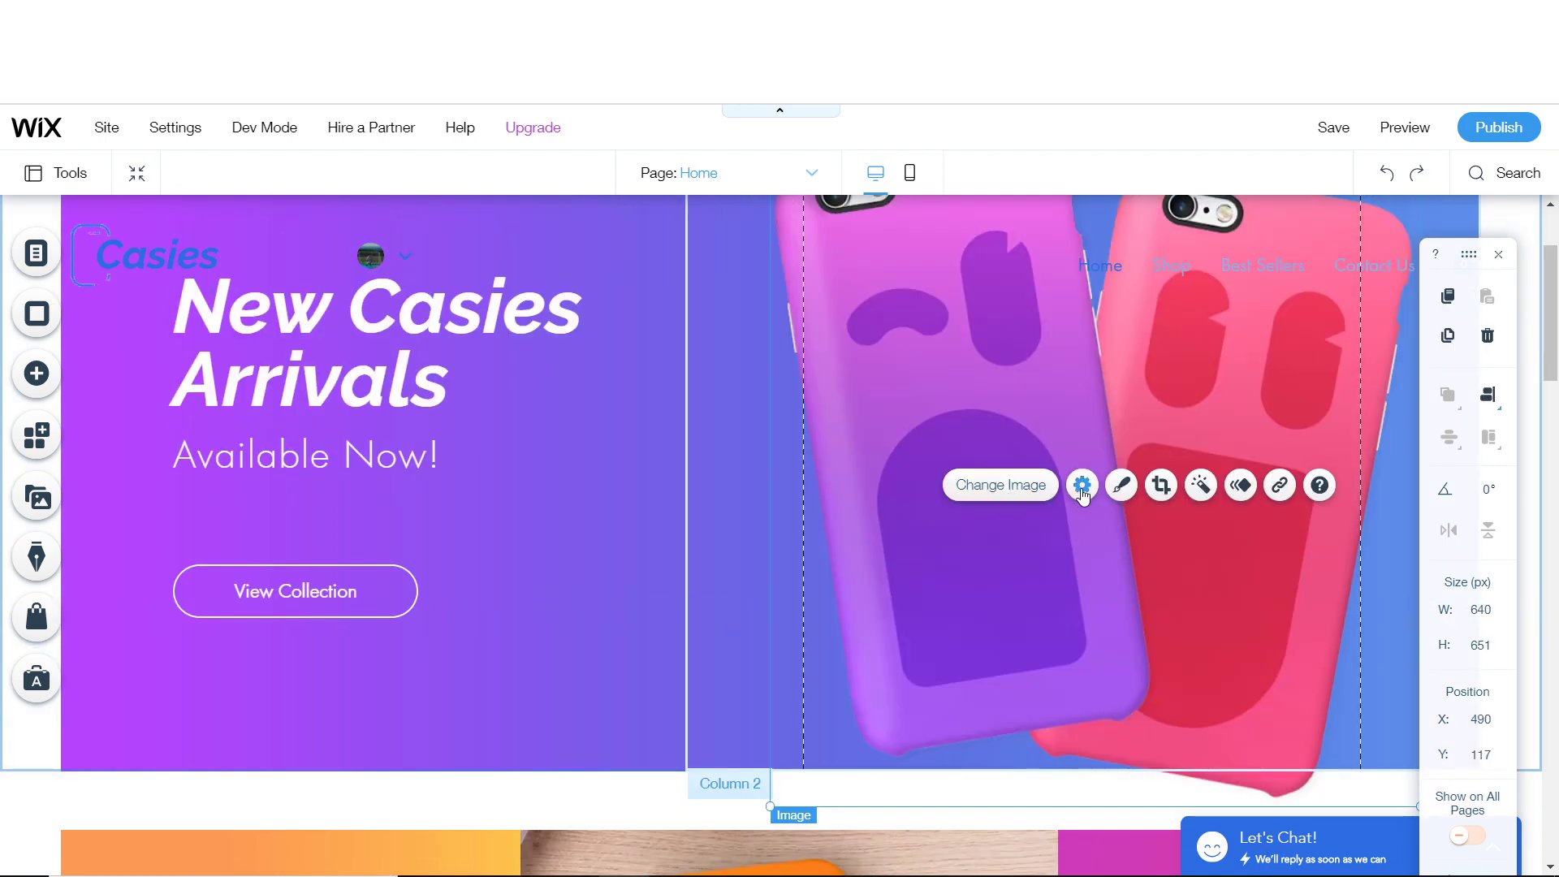
scroll(423, 517, up, 2)
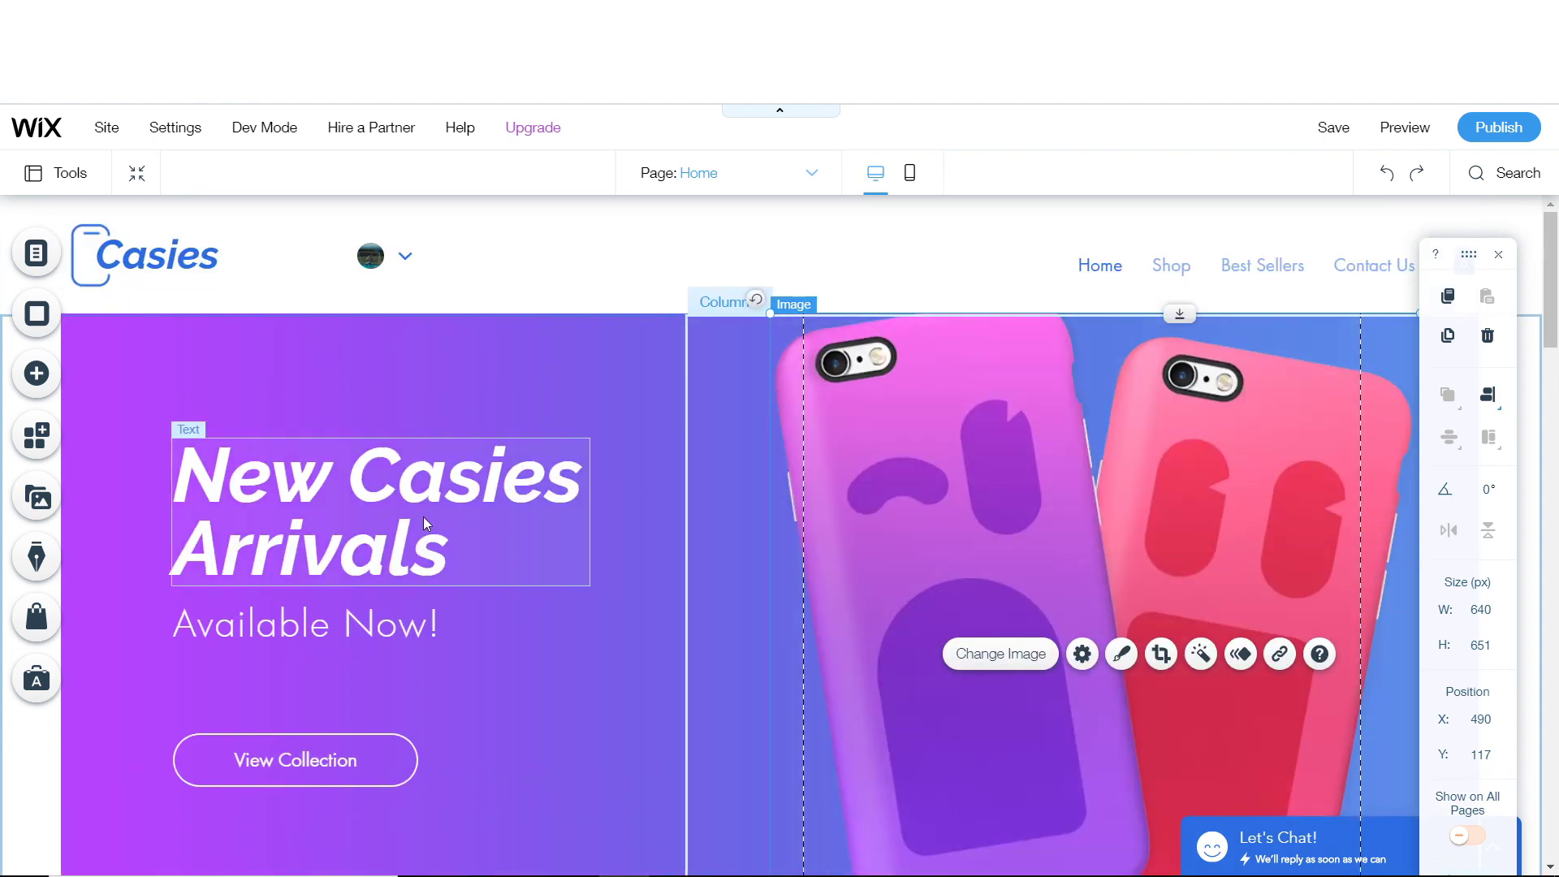
- Open the text settings of the "New Casies Arrivals" heading and review the formatting options
click(435, 505)
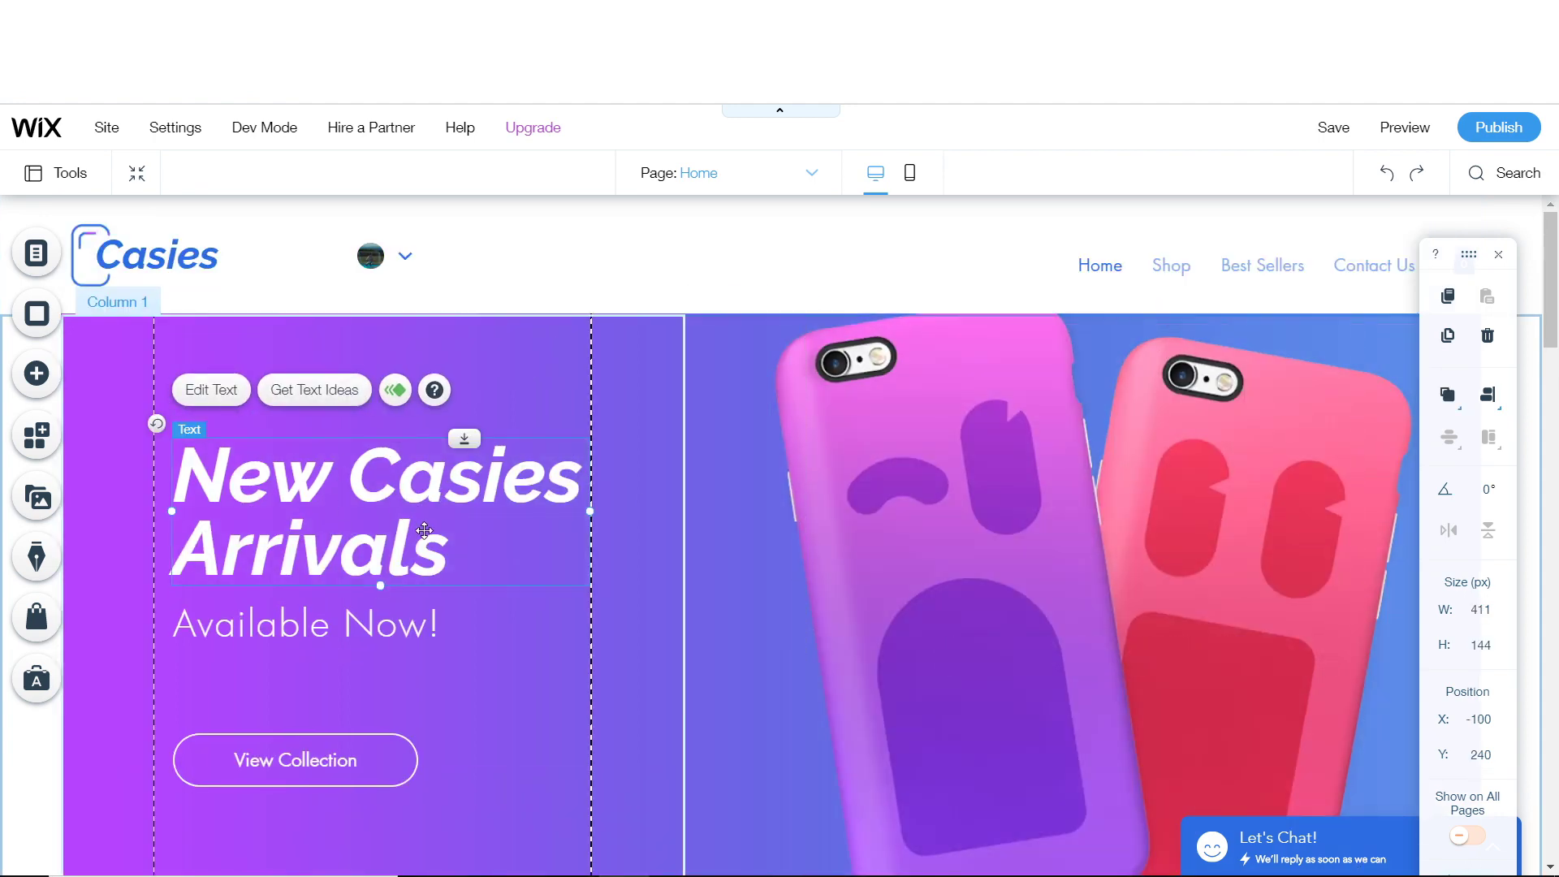
click(216, 393)
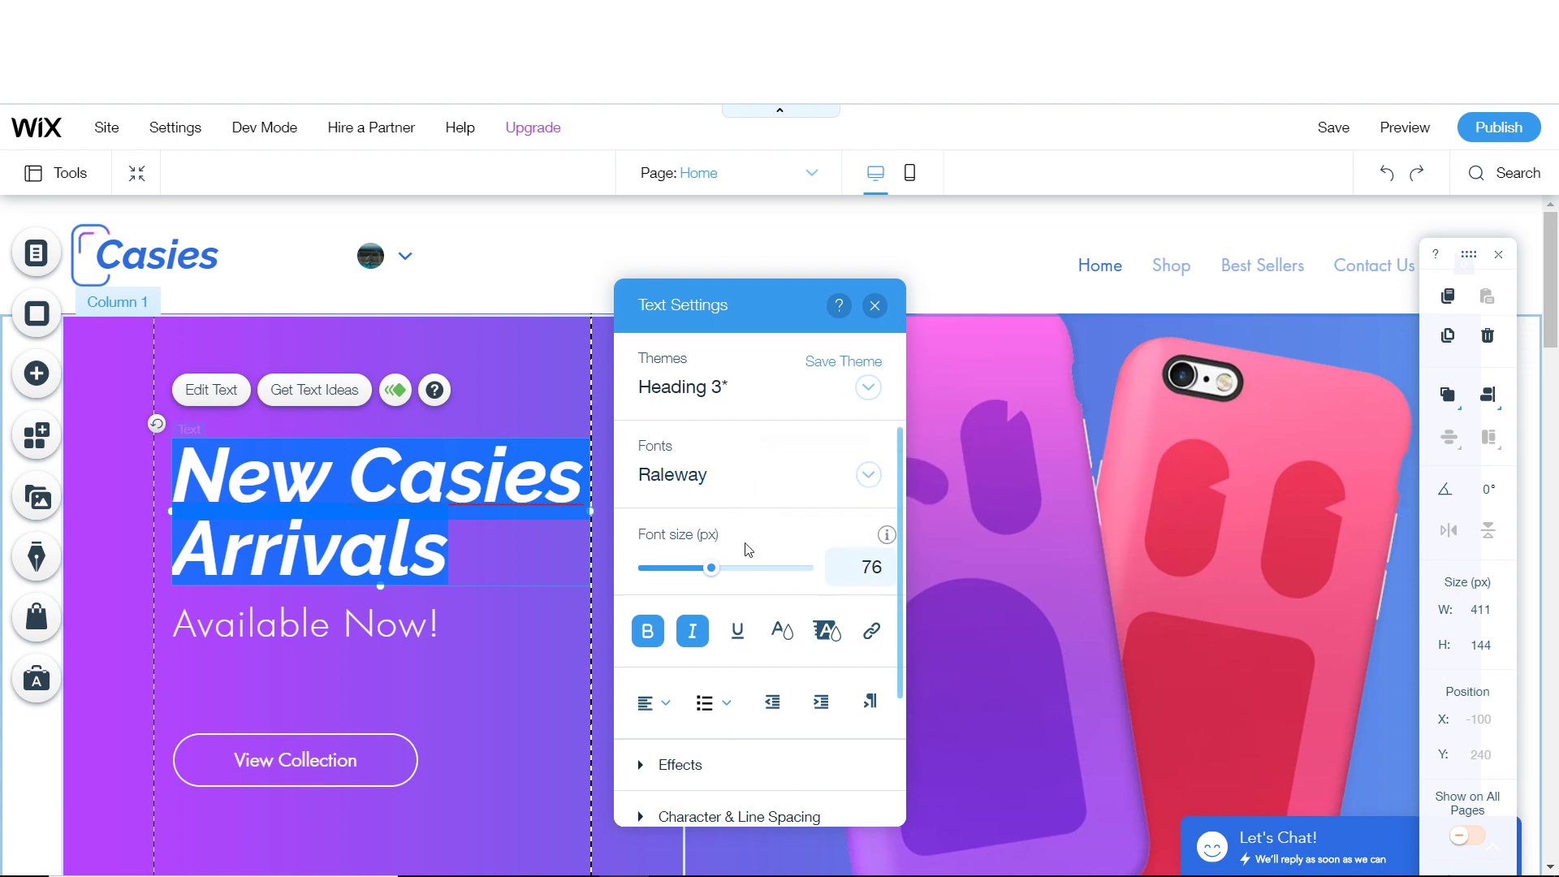
scroll(723, 397, down, 2)
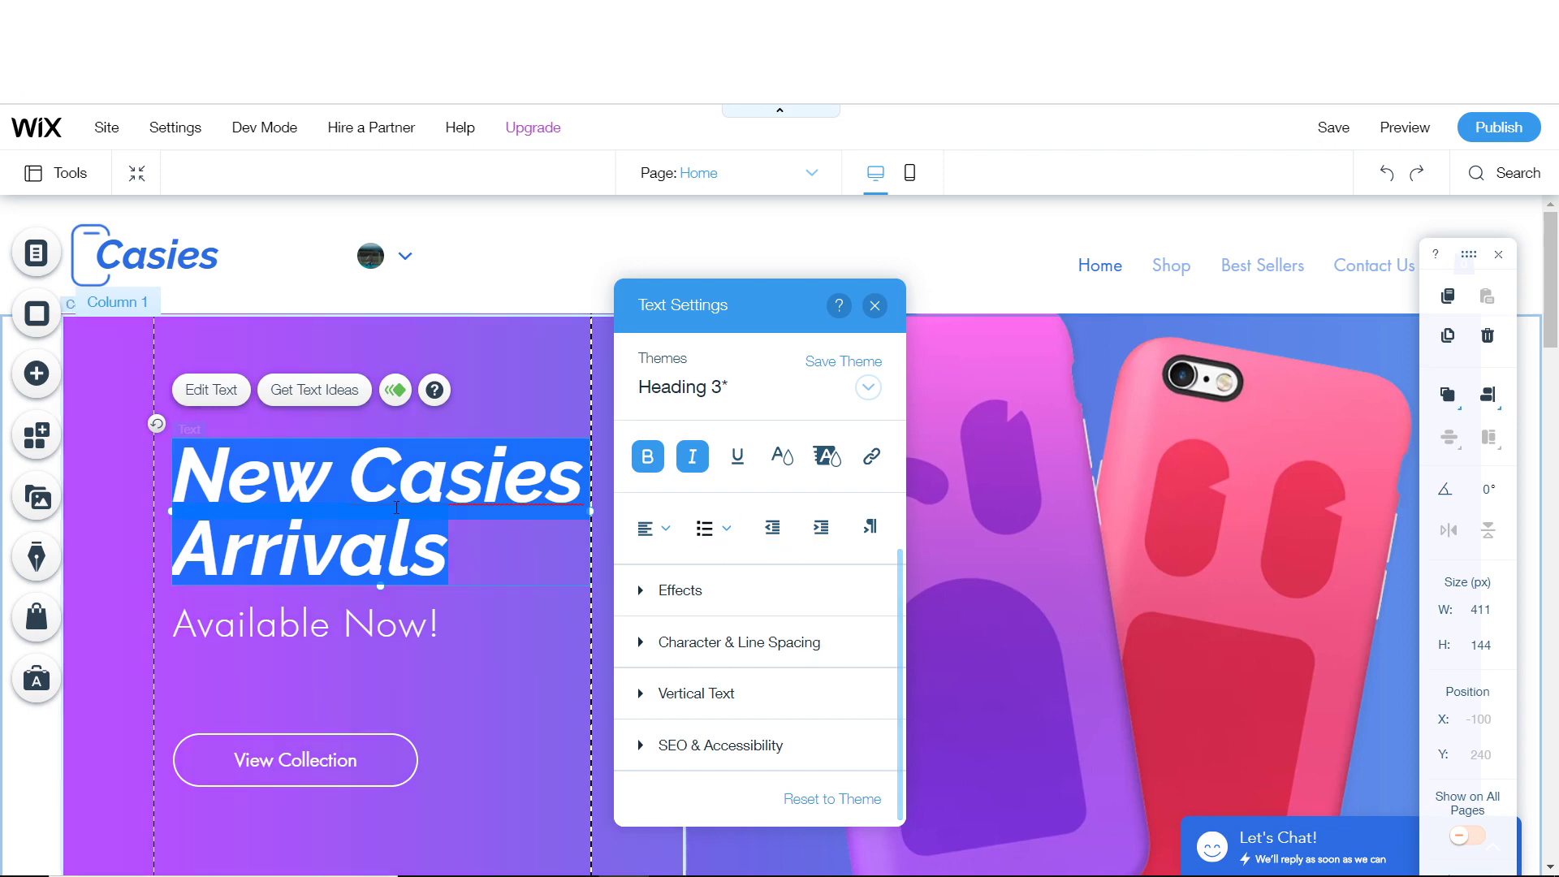
click(961, 269)
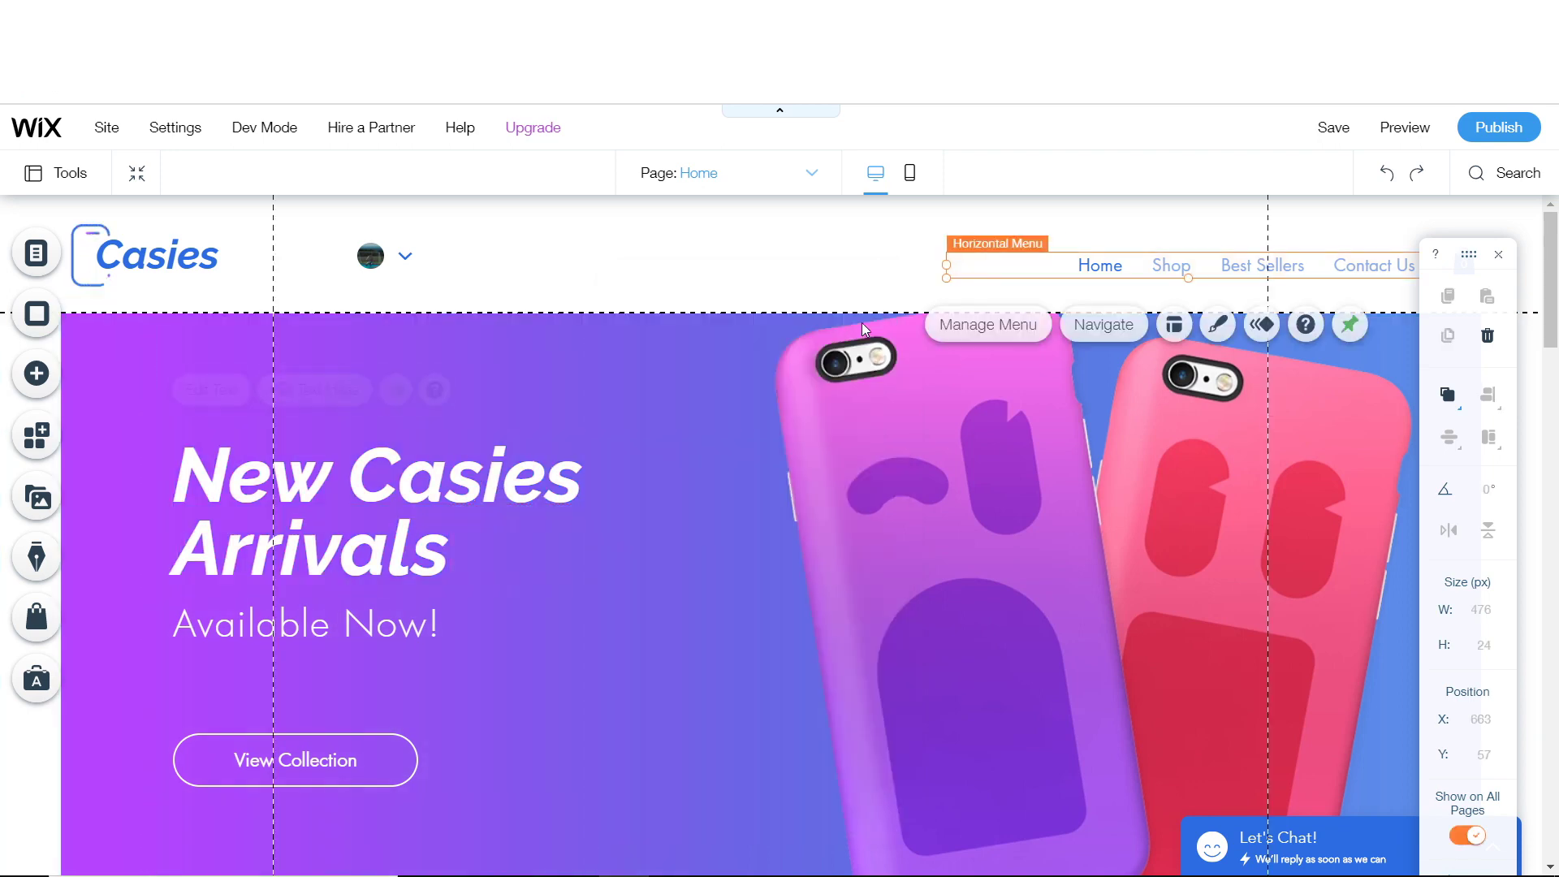
- Try the Ocean video as the background of the hero strip and look at the result
scroll(543, 483, down, 4)
click(642, 345)
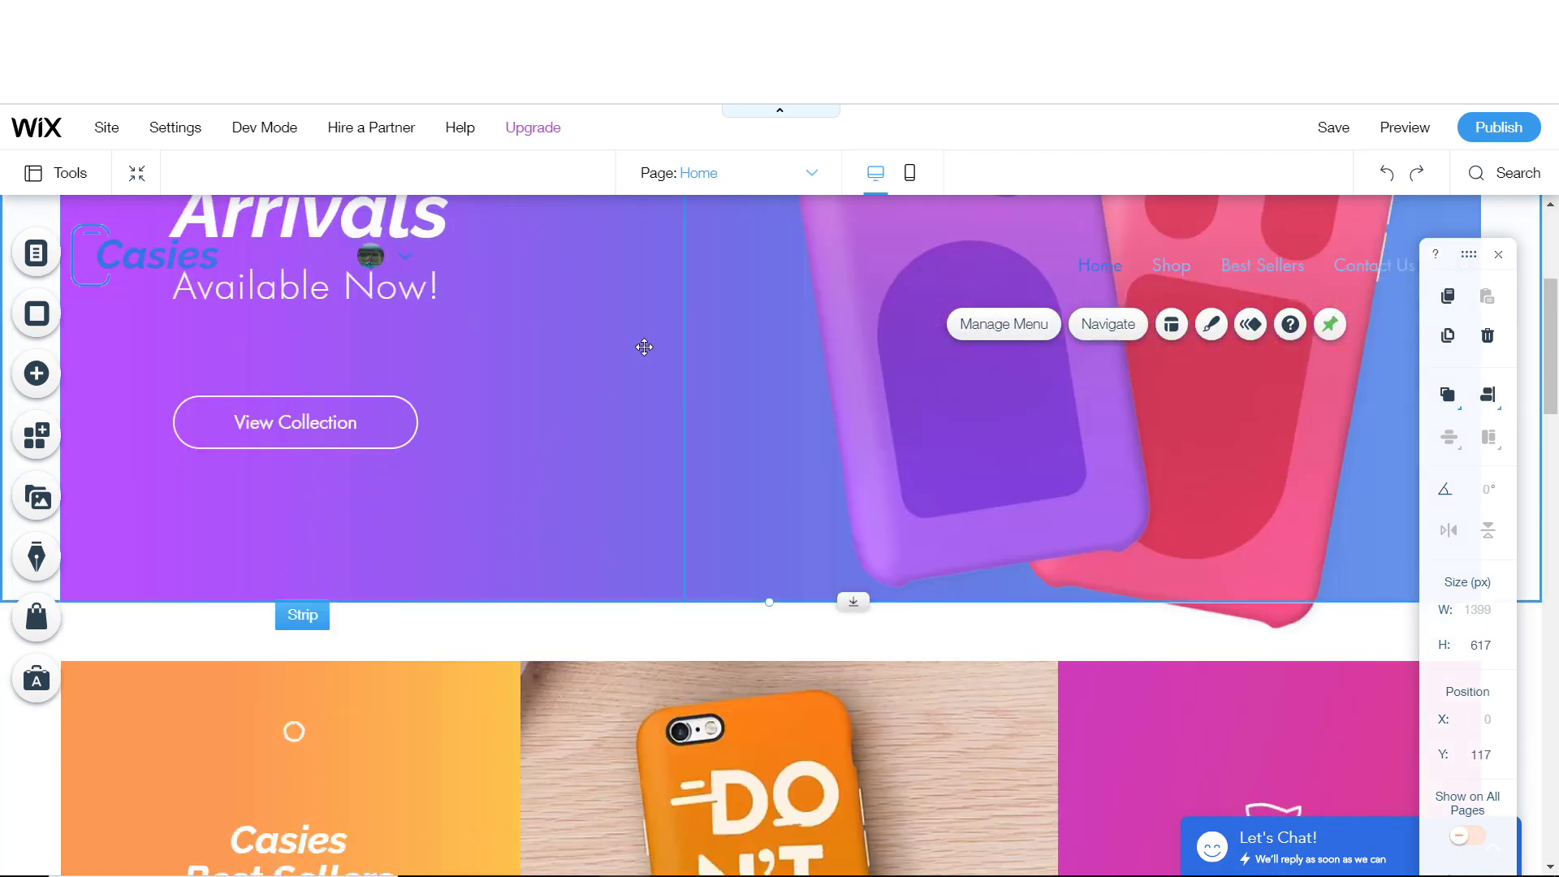
scroll(690, 435, up, 2)
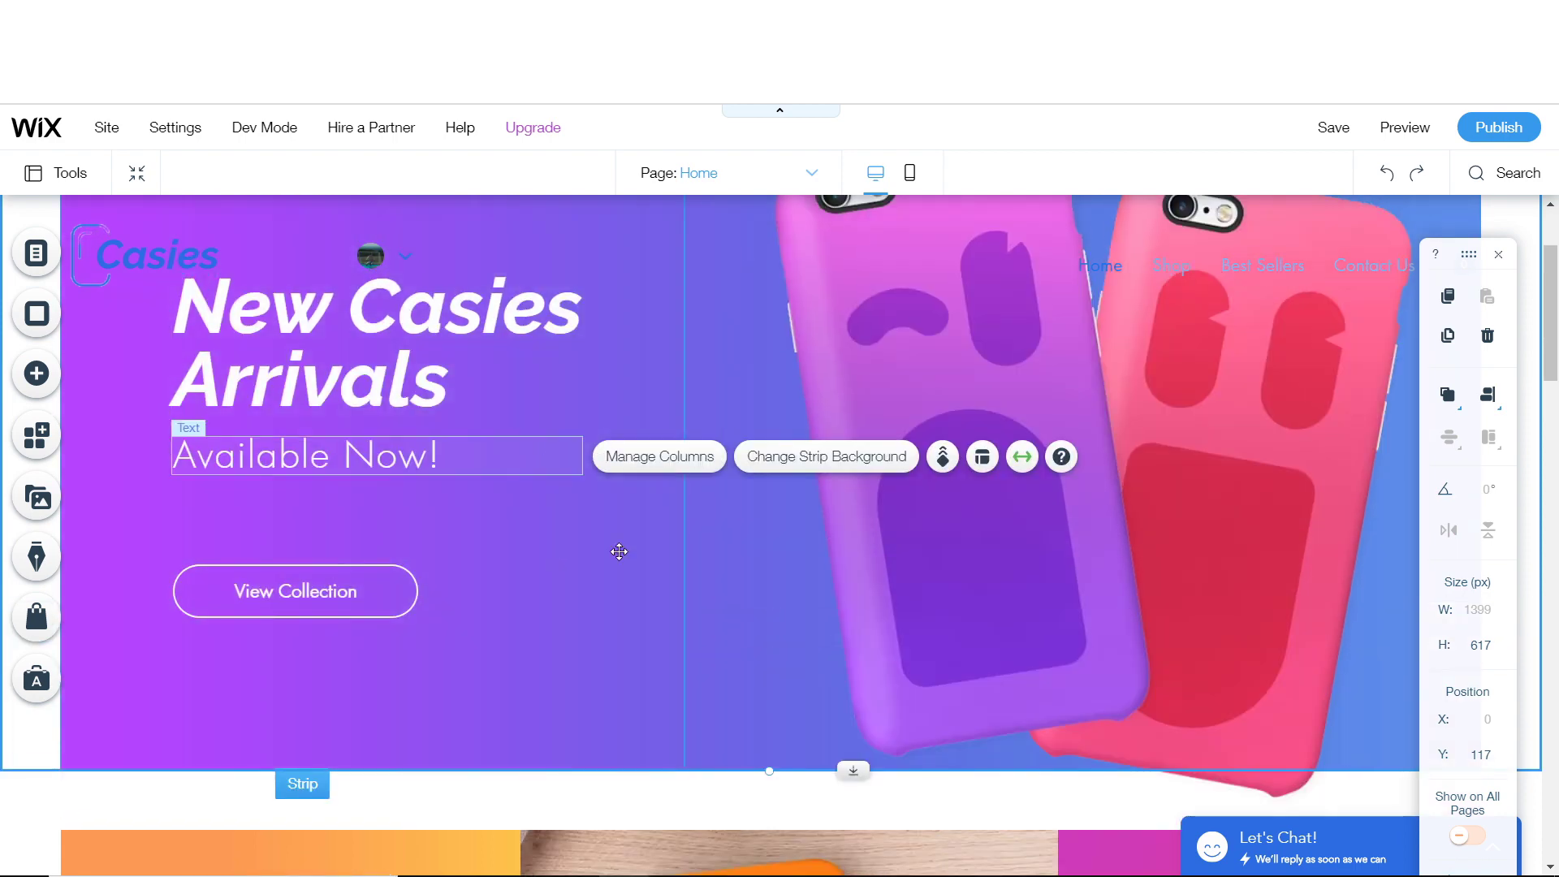
click(835, 461)
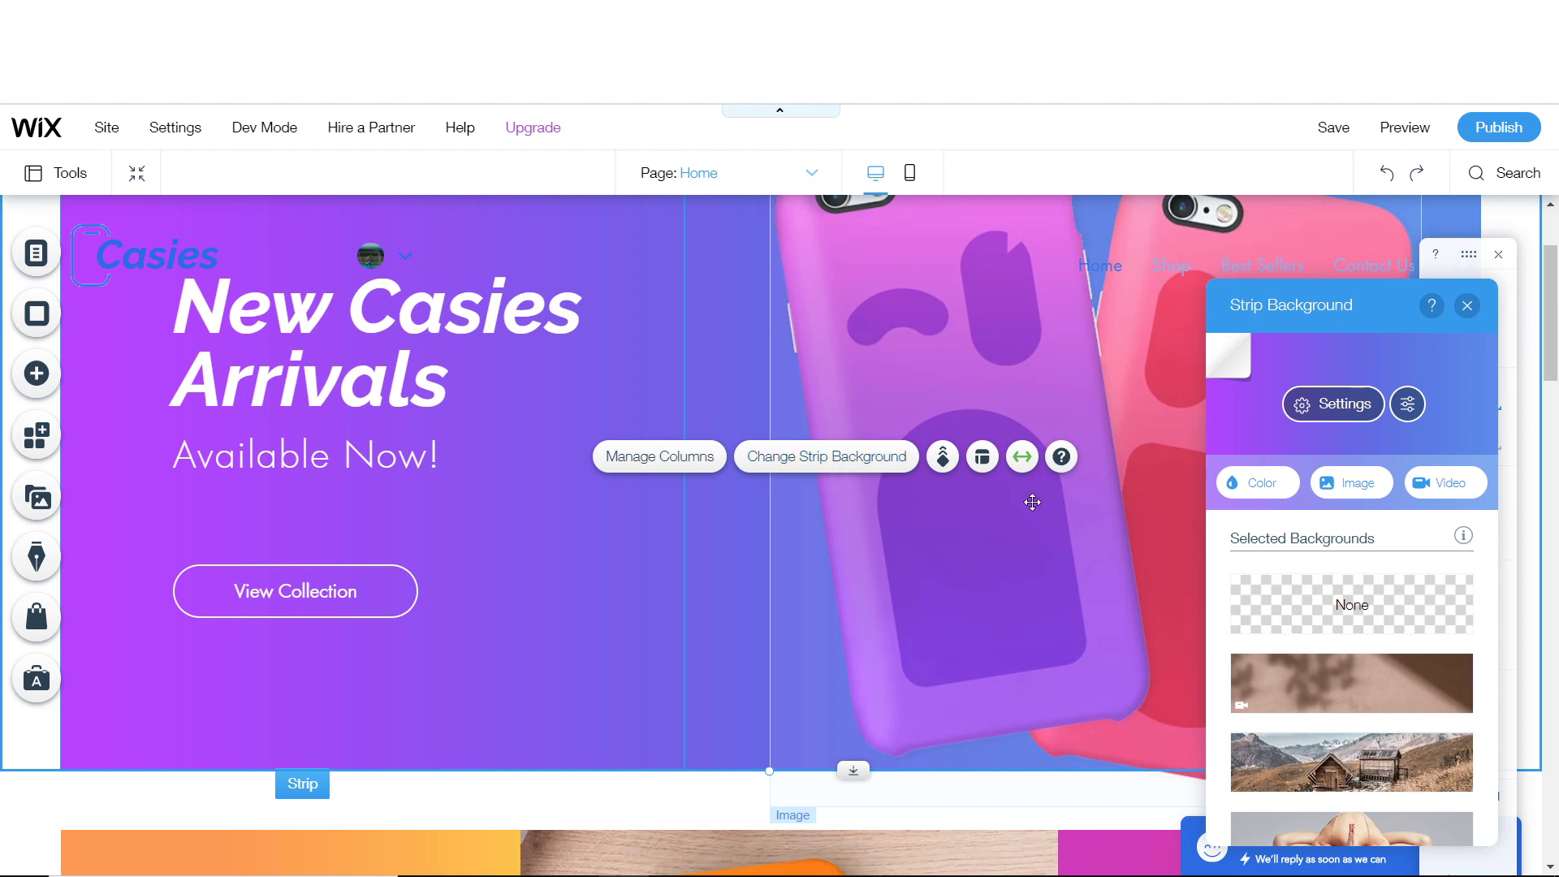
scroll(1384, 599, down, 3)
mouse_move(1361, 568)
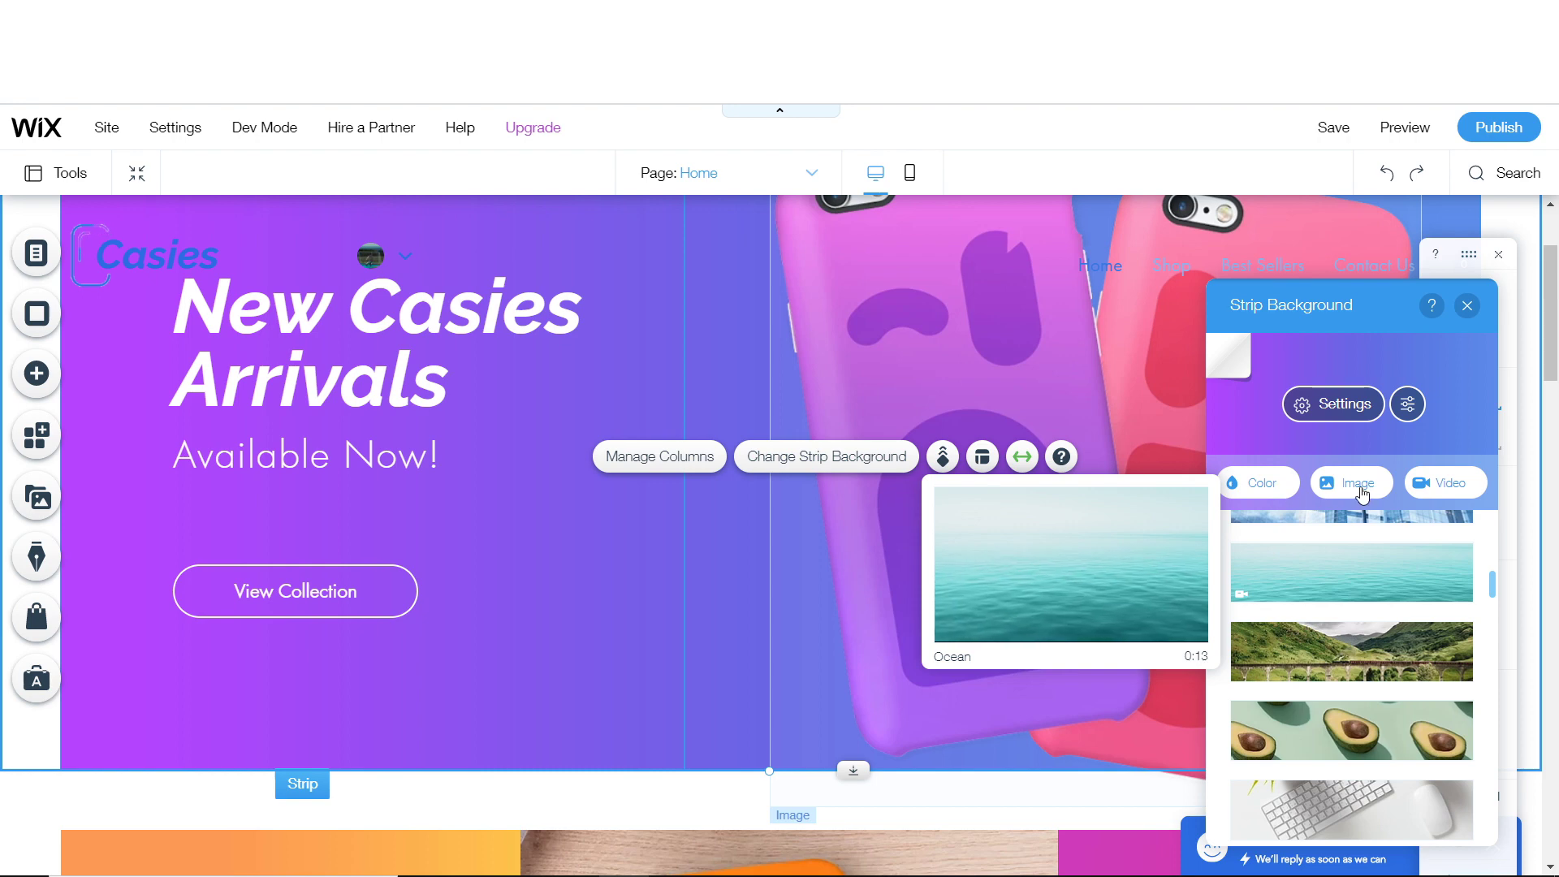
click(1429, 568)
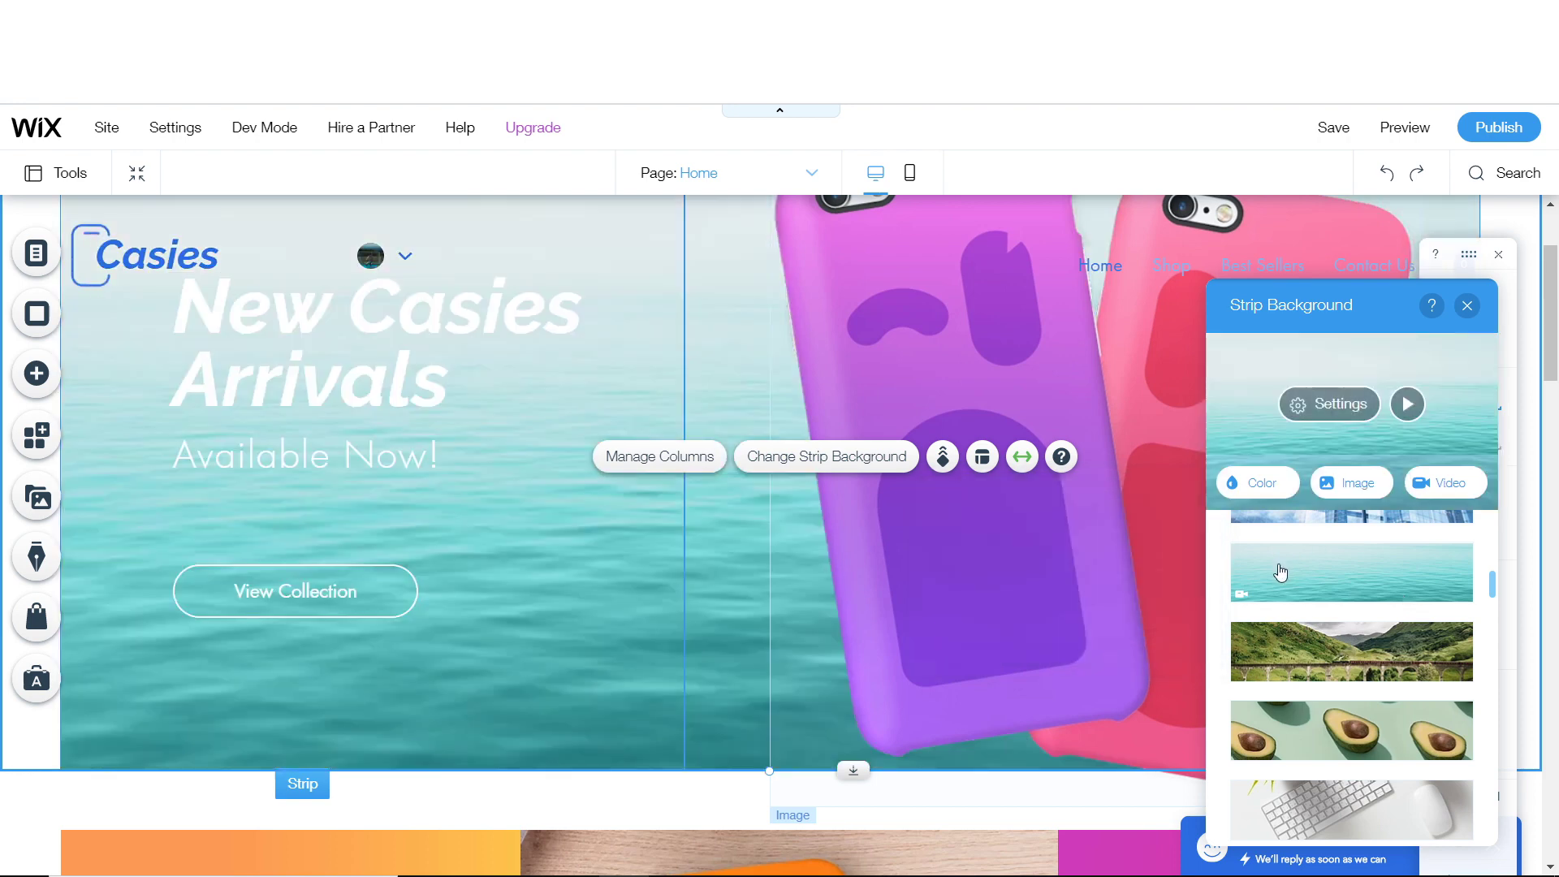
mouse_move(1411, 566)
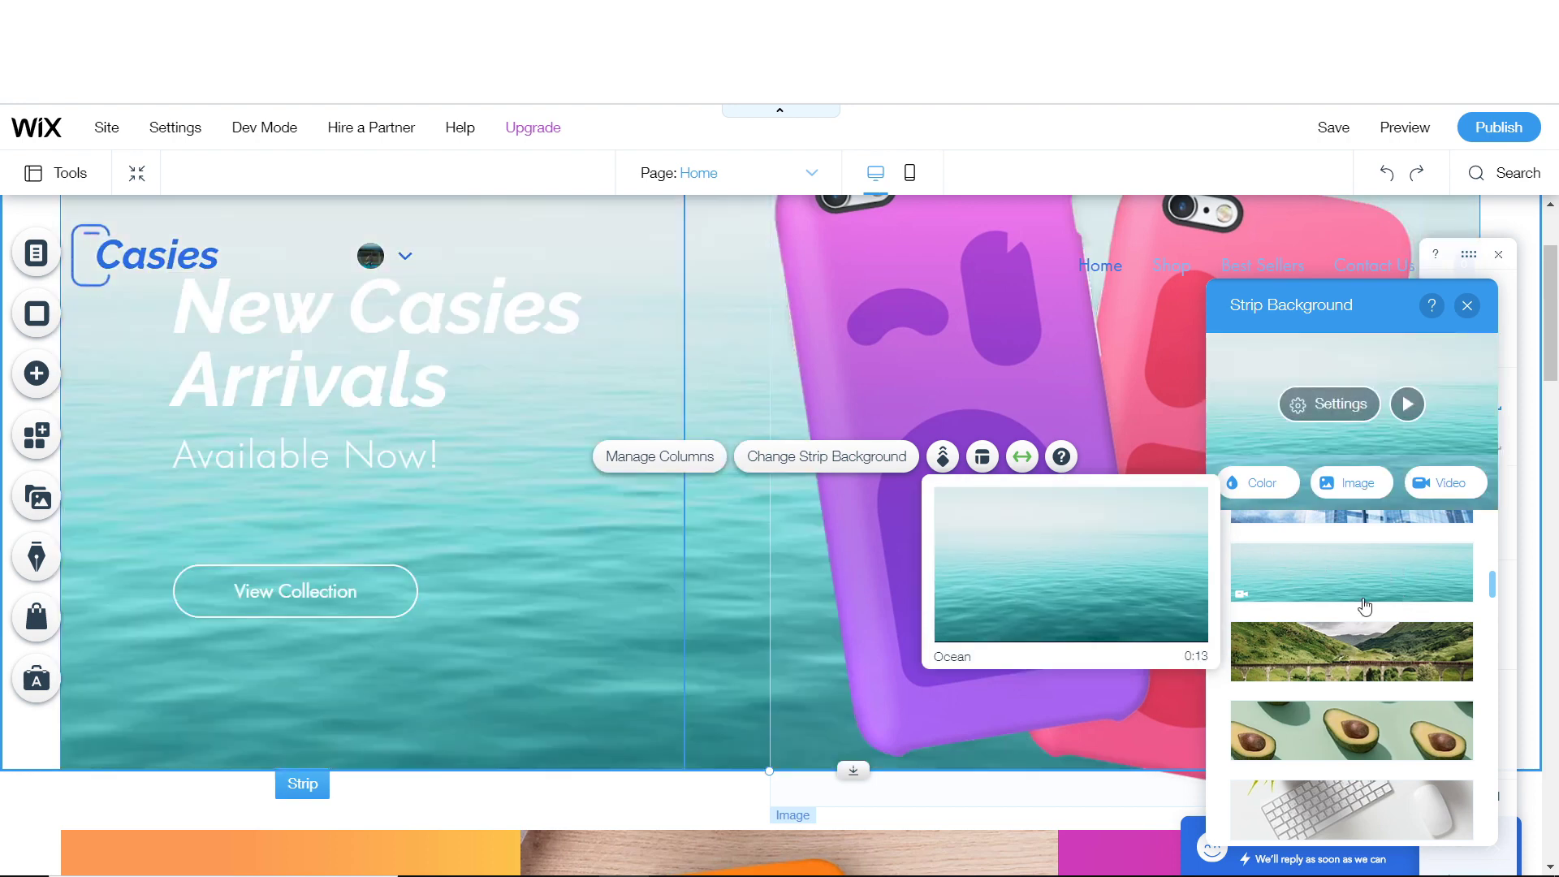
scroll(759, 451, up, 2)
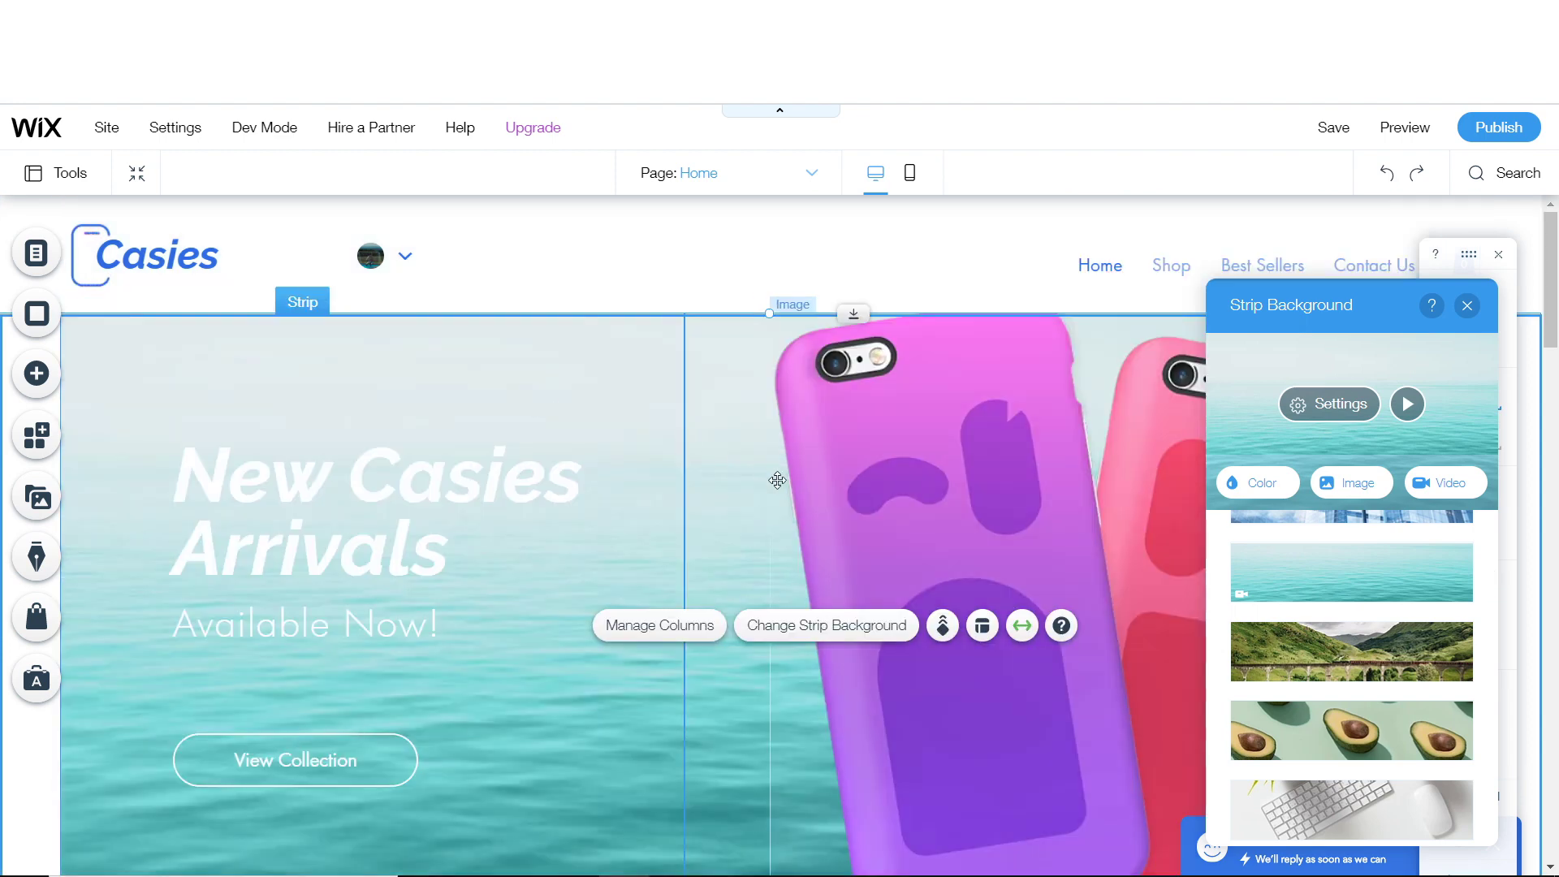
scroll(777, 480, down, 2)
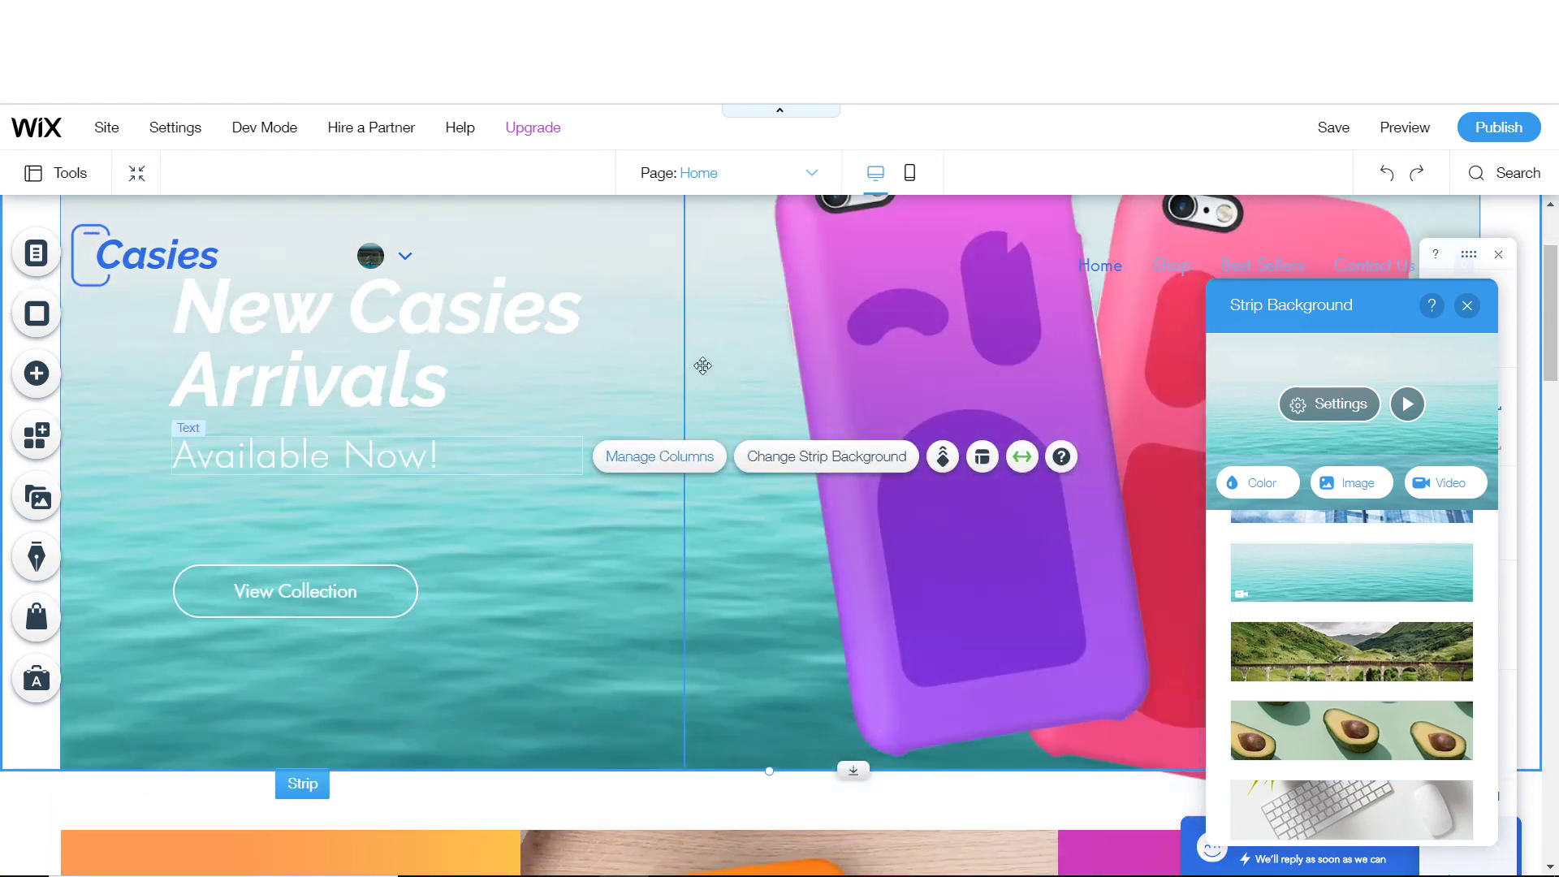
scroll(1354, 652, up, 5)
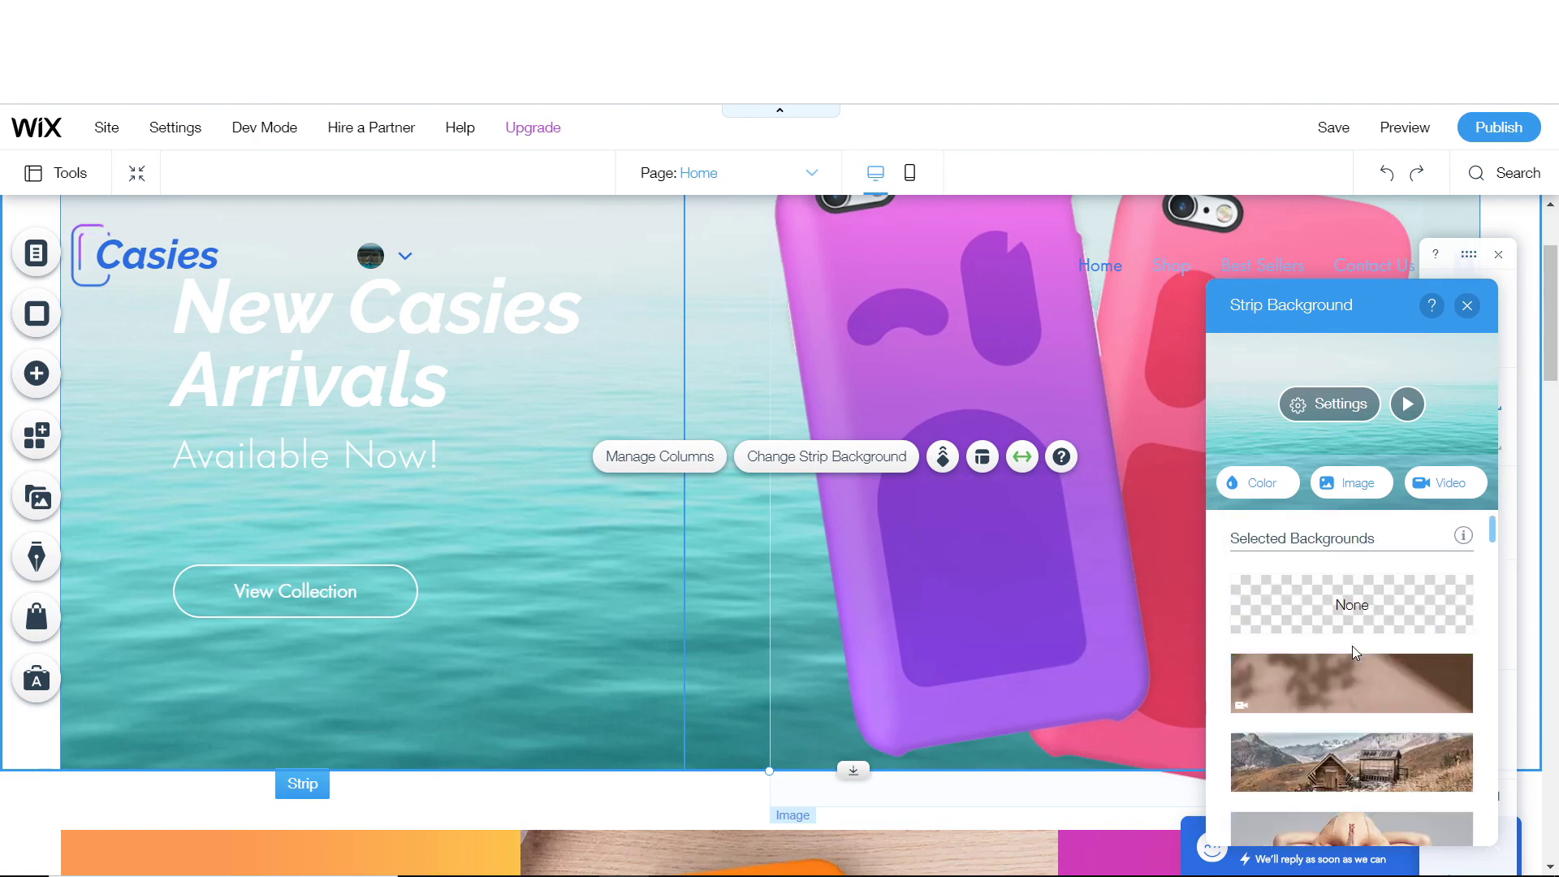
click(1467, 306)
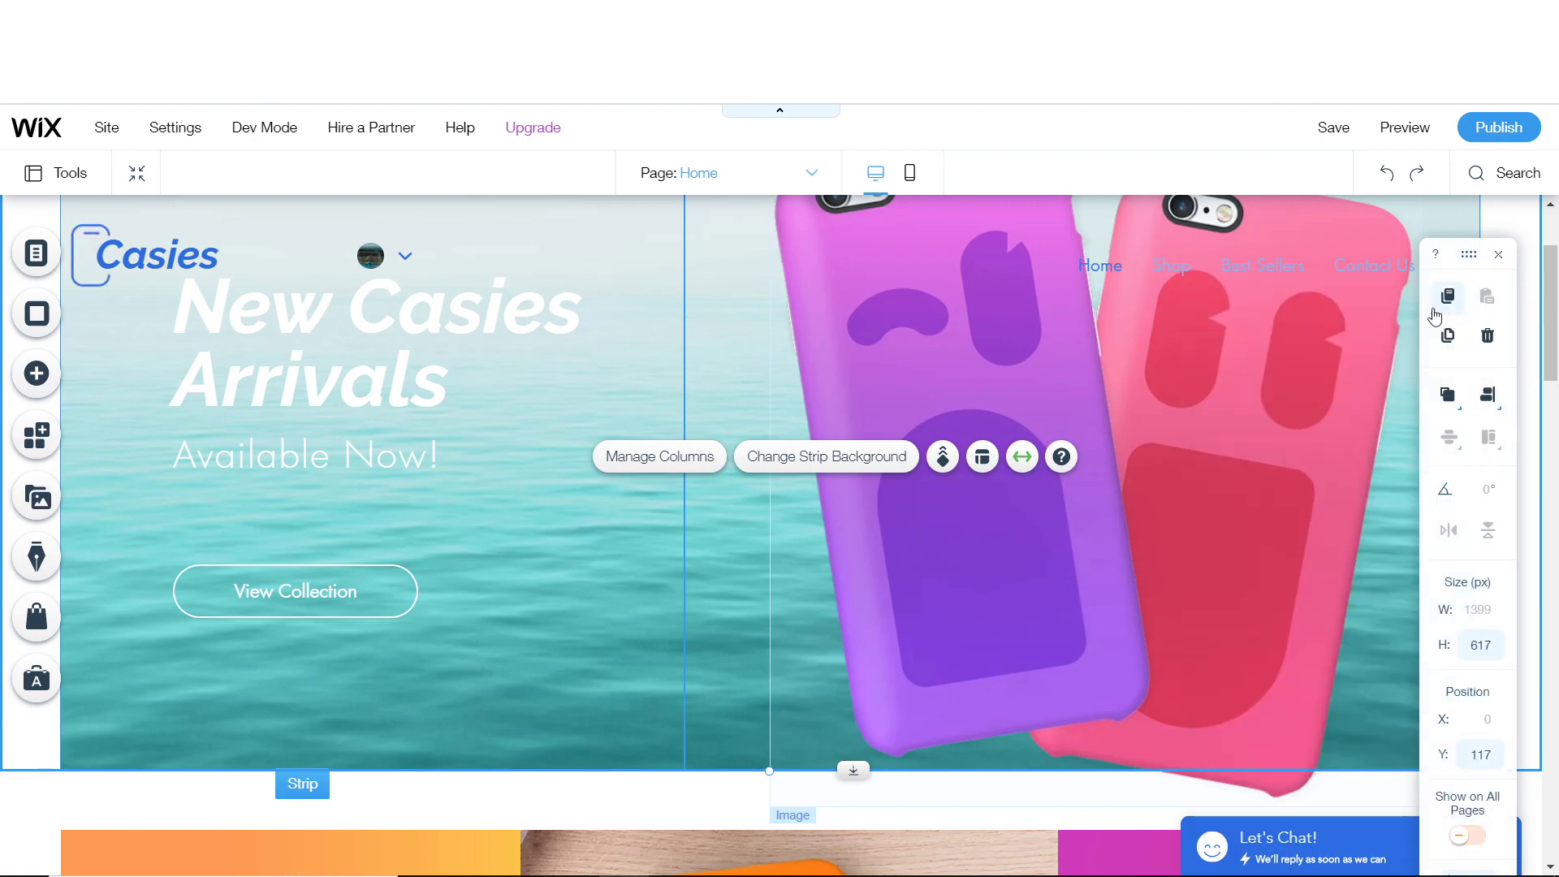
- Undo the last background change of the hero strip
click(1386, 180)
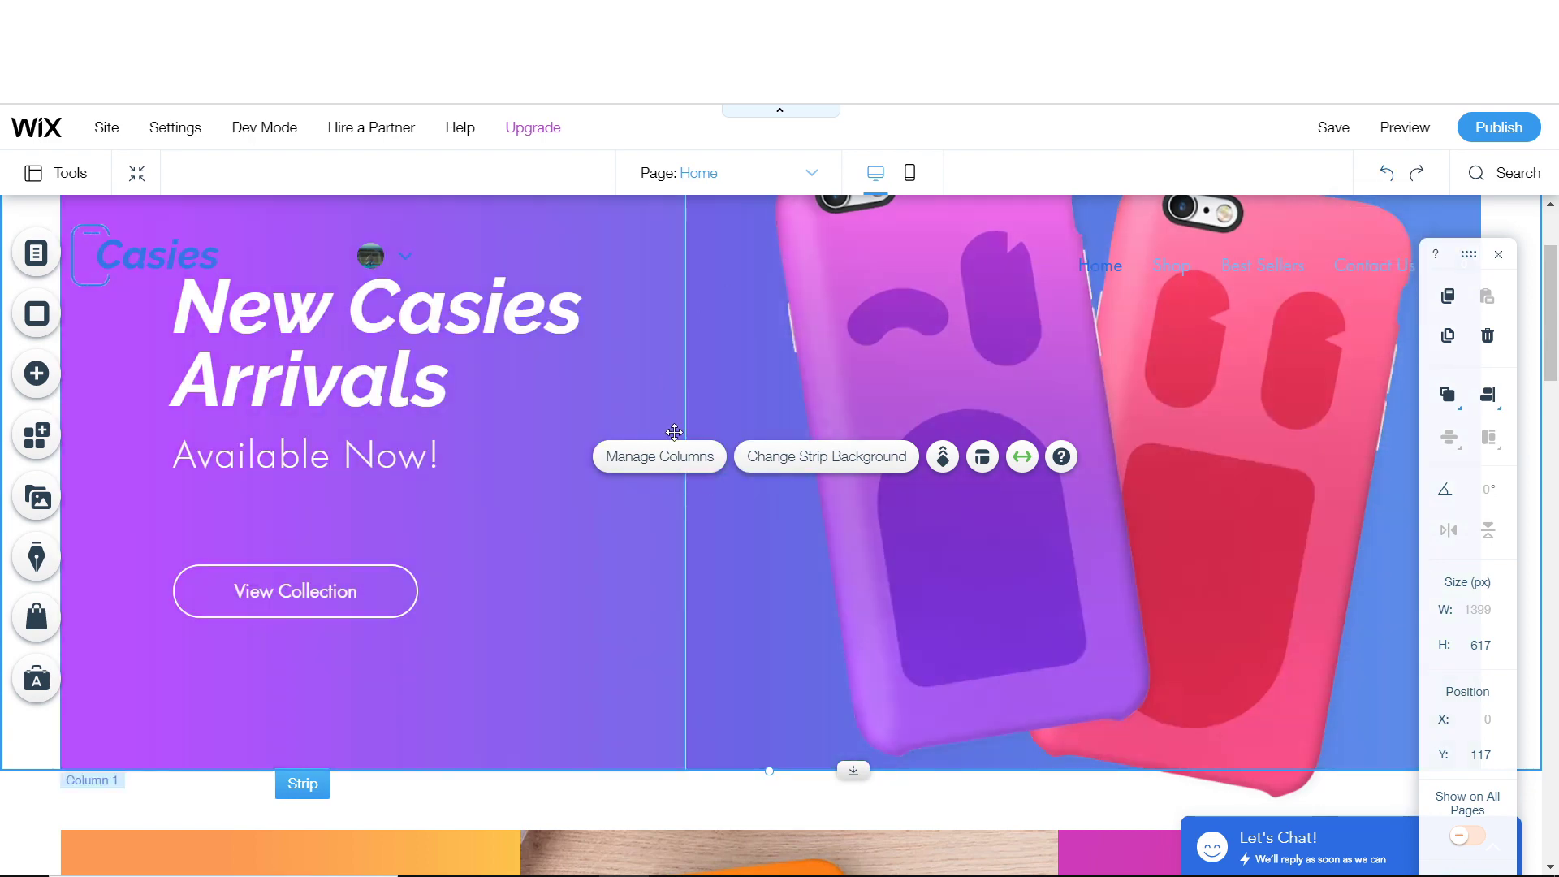
scroll(674, 431, up, 2)
scroll(898, 481, down, 8)
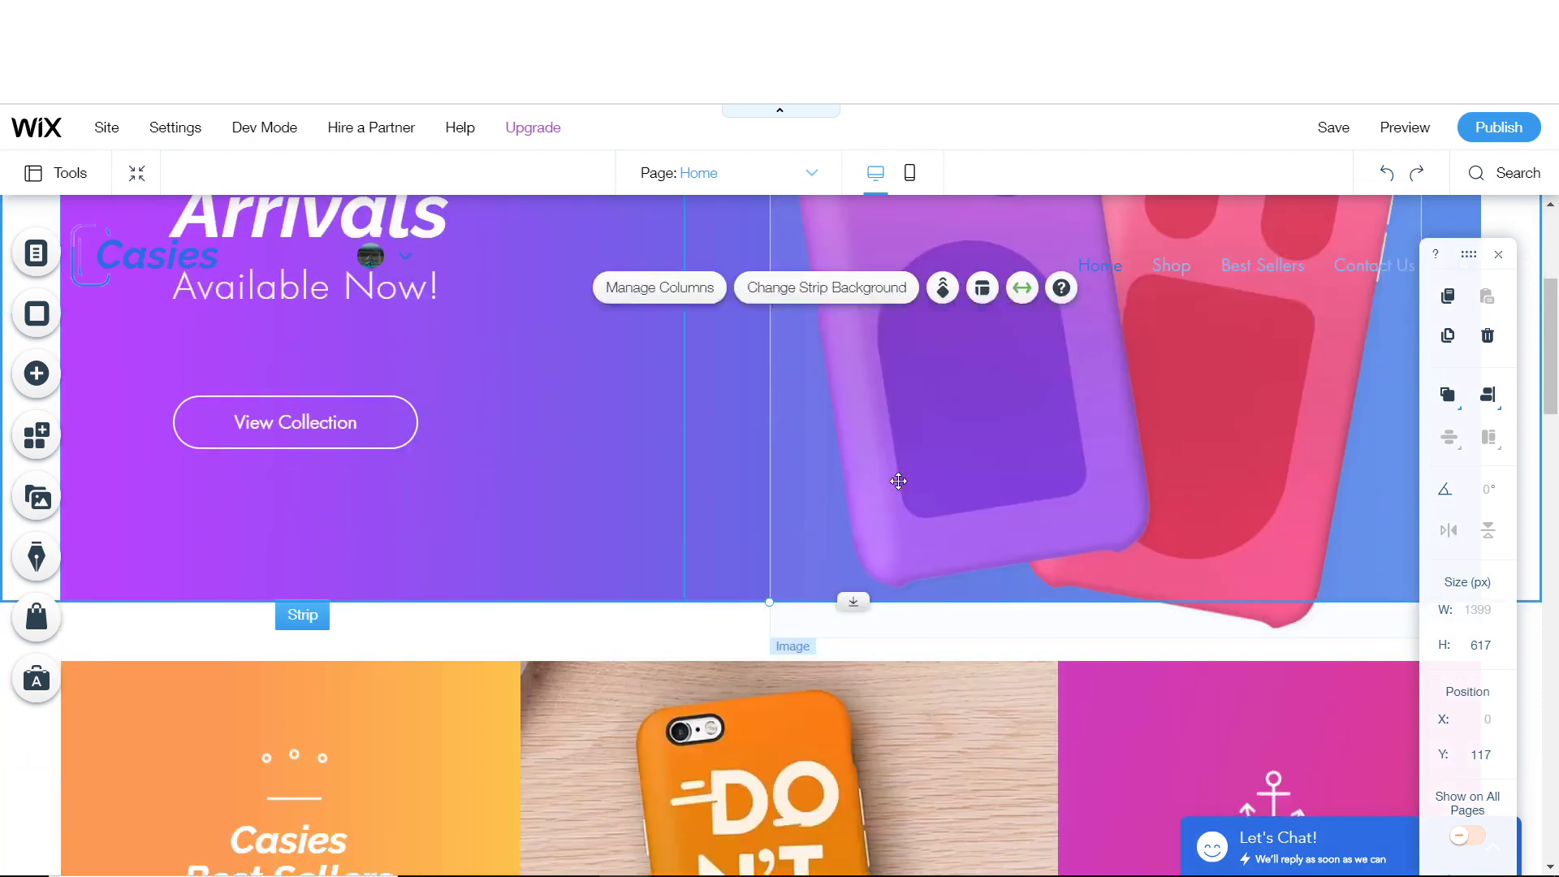
- Look over the home page's "Pick Your Case" section, selecting its product slider gallery and heading to view their editing options
scroll(666, 373, down, 10)
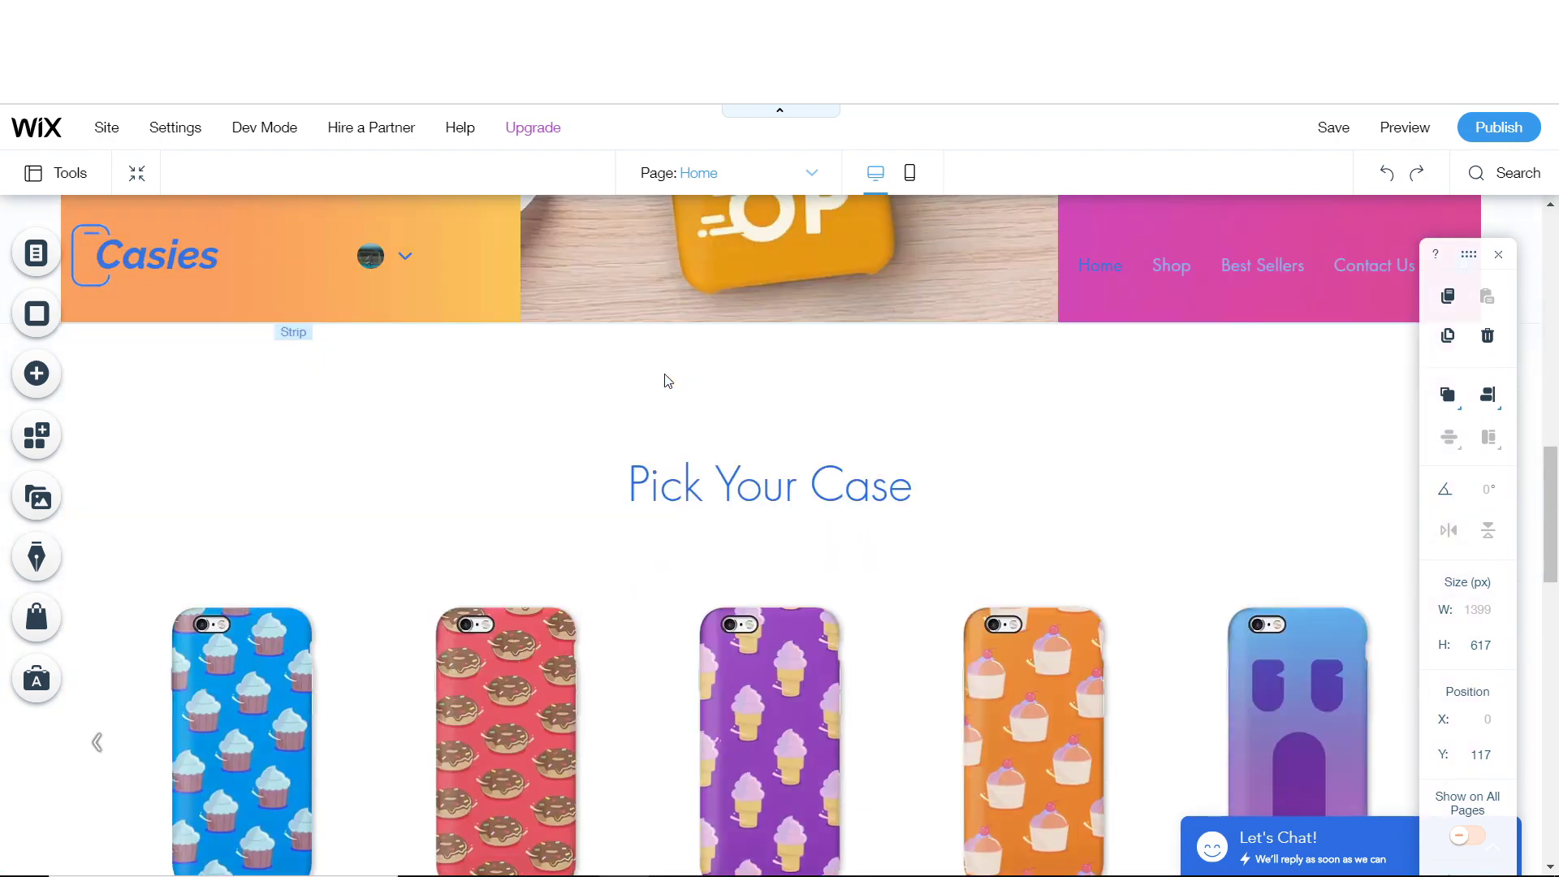
scroll(771, 485, up, 5)
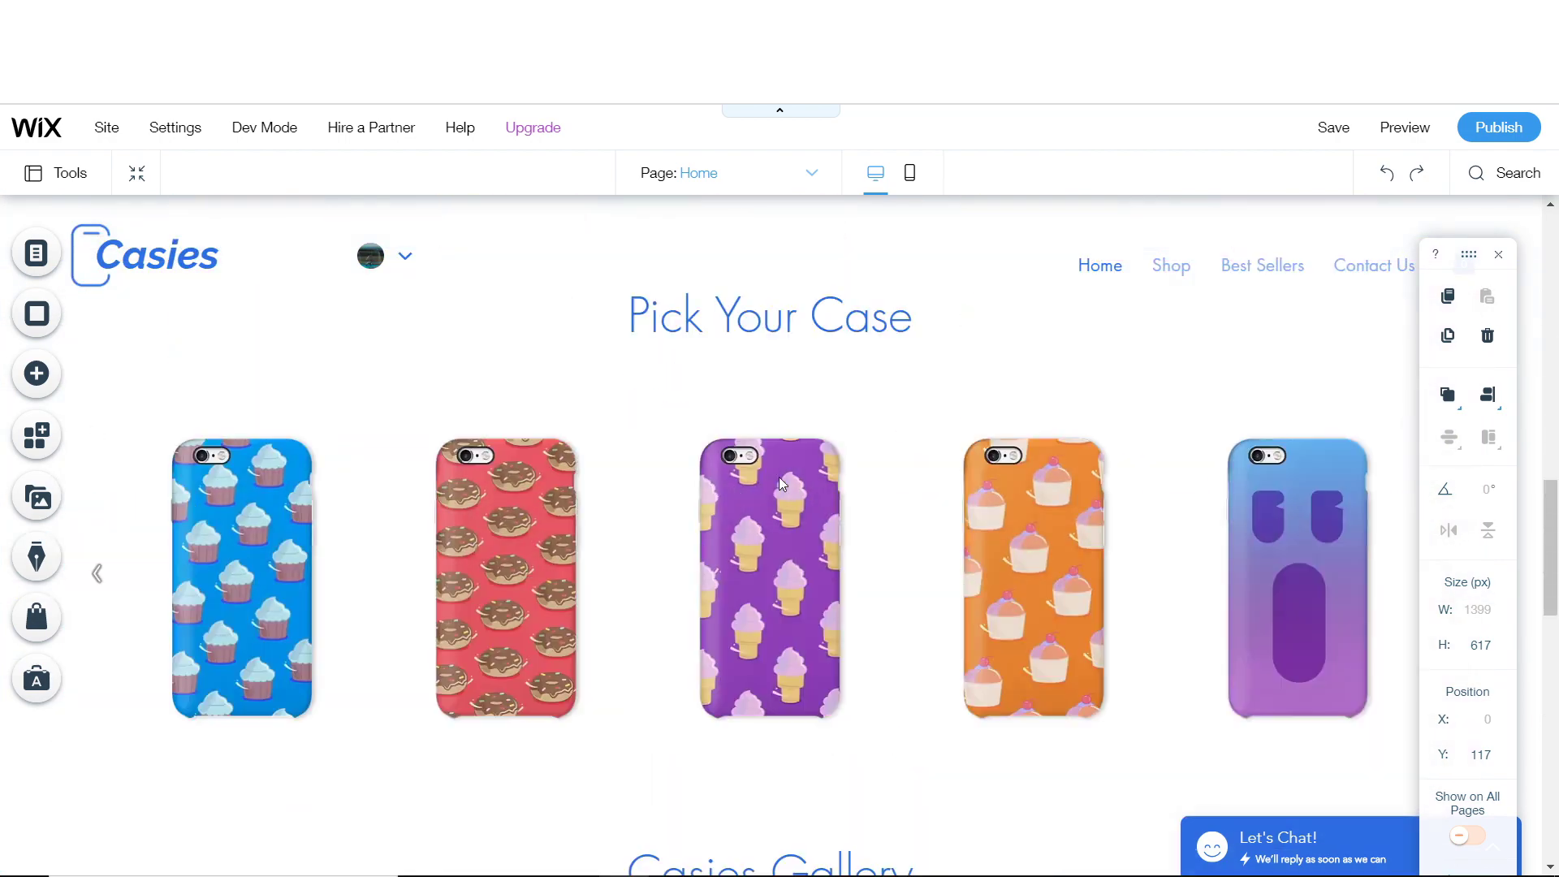
click(771, 485)
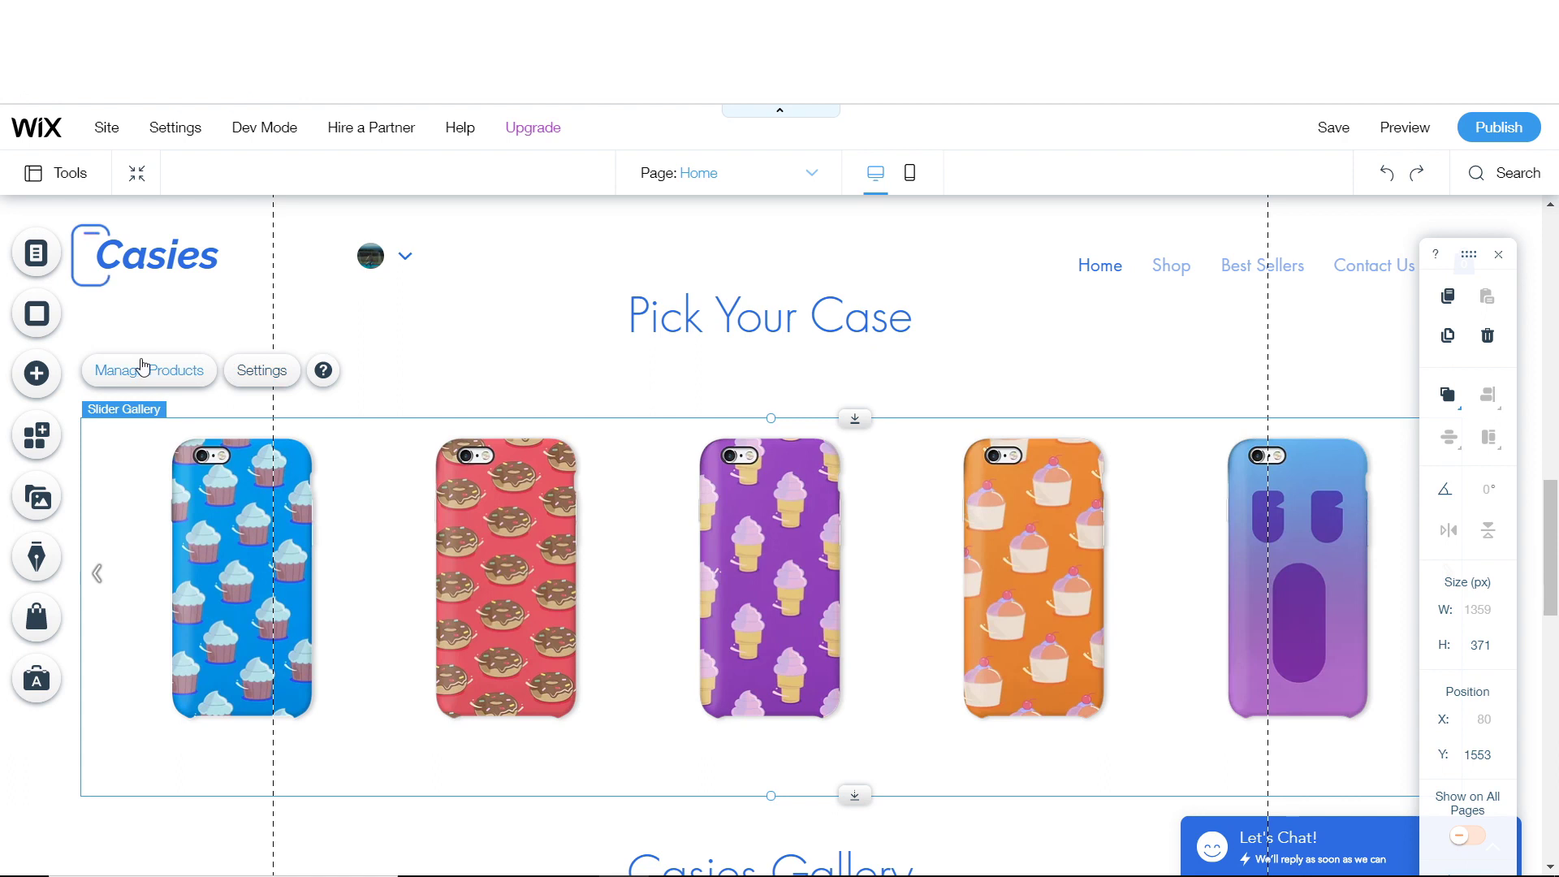
click(817, 313)
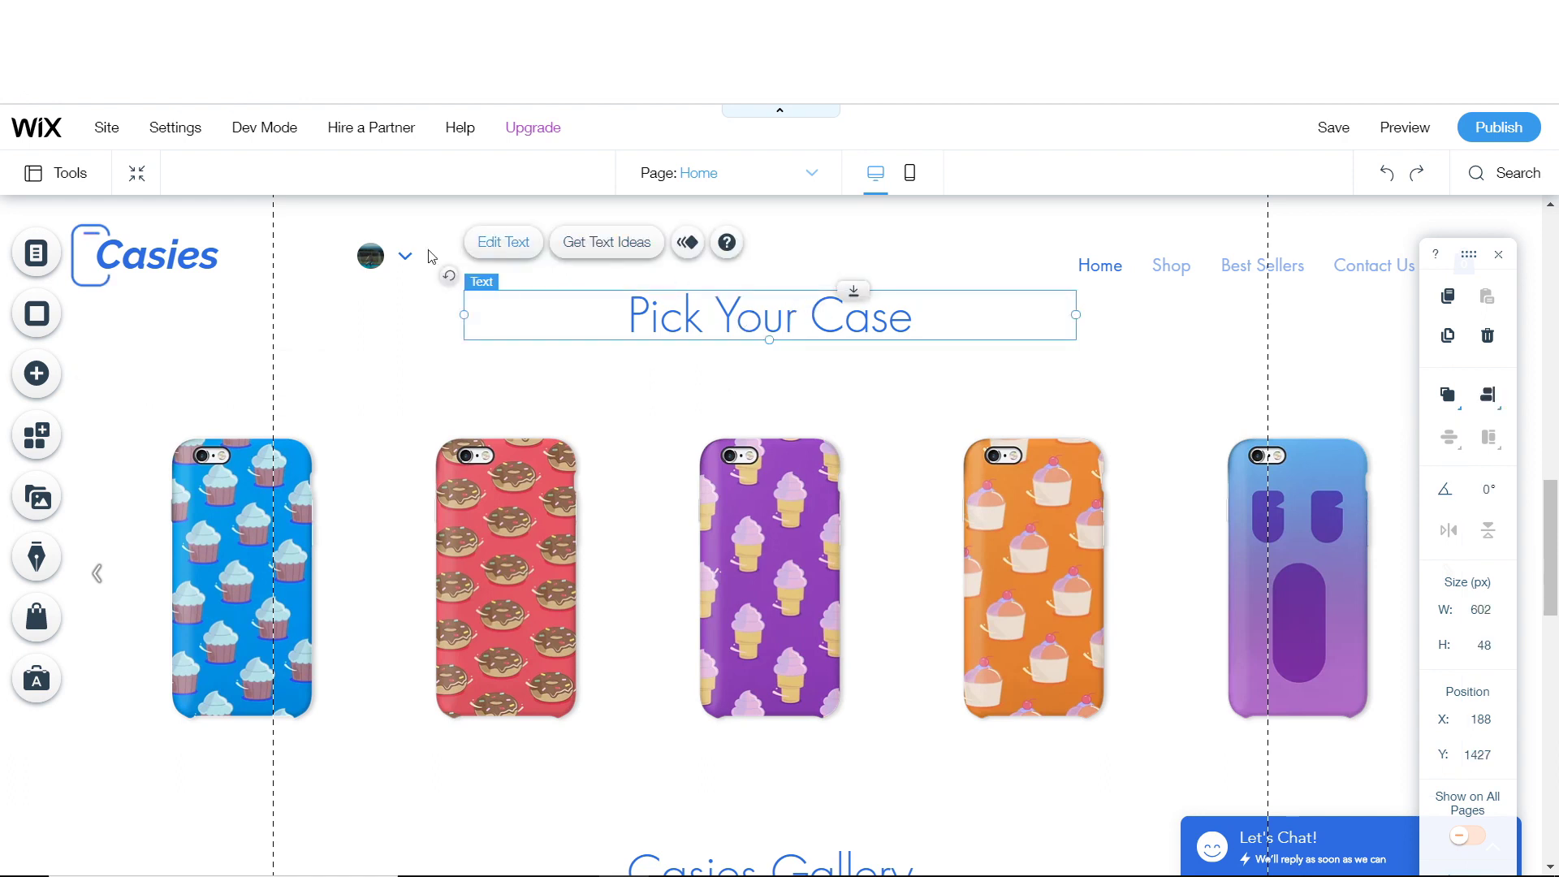
scroll(504, 322, up, 5)
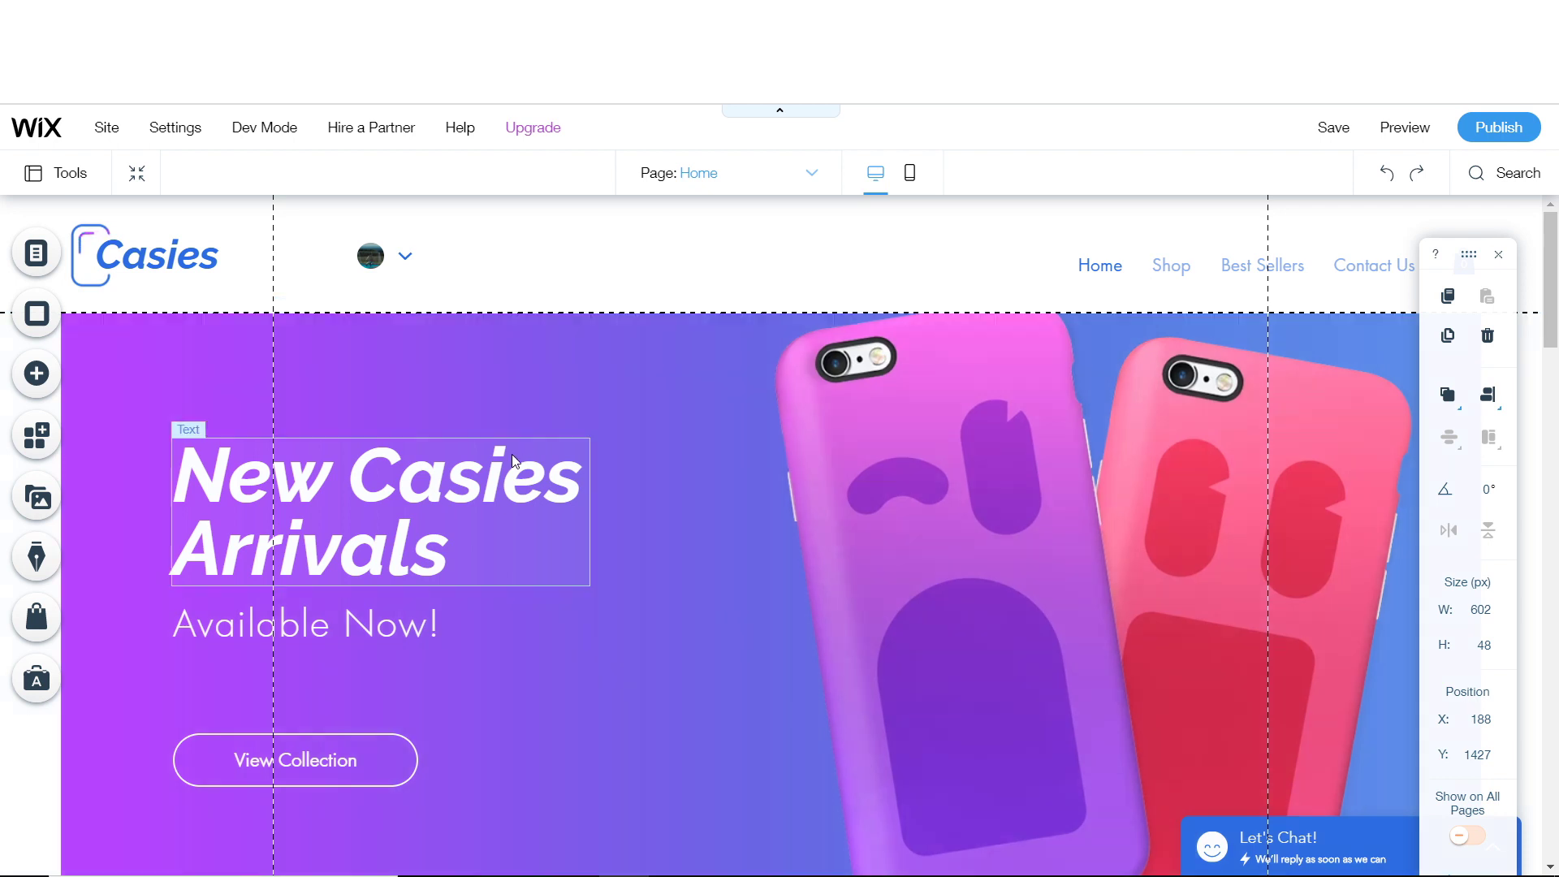
- Create a new store product named "Geek Freak" and add the wooden Geek Freak phone case picture from the Wix media as its image
click(52, 618)
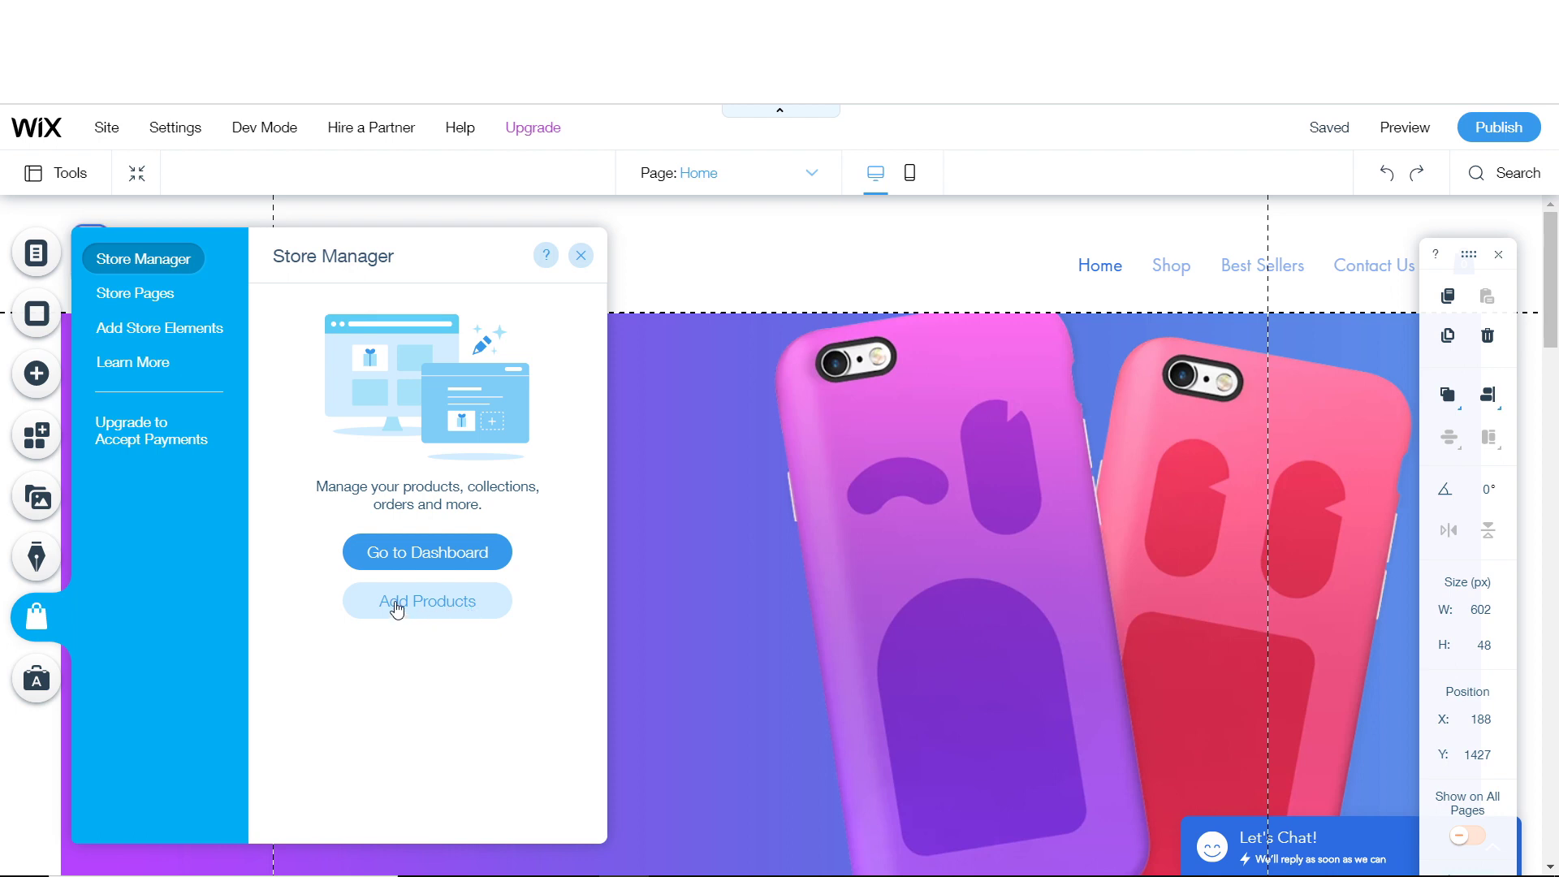
click(475, 606)
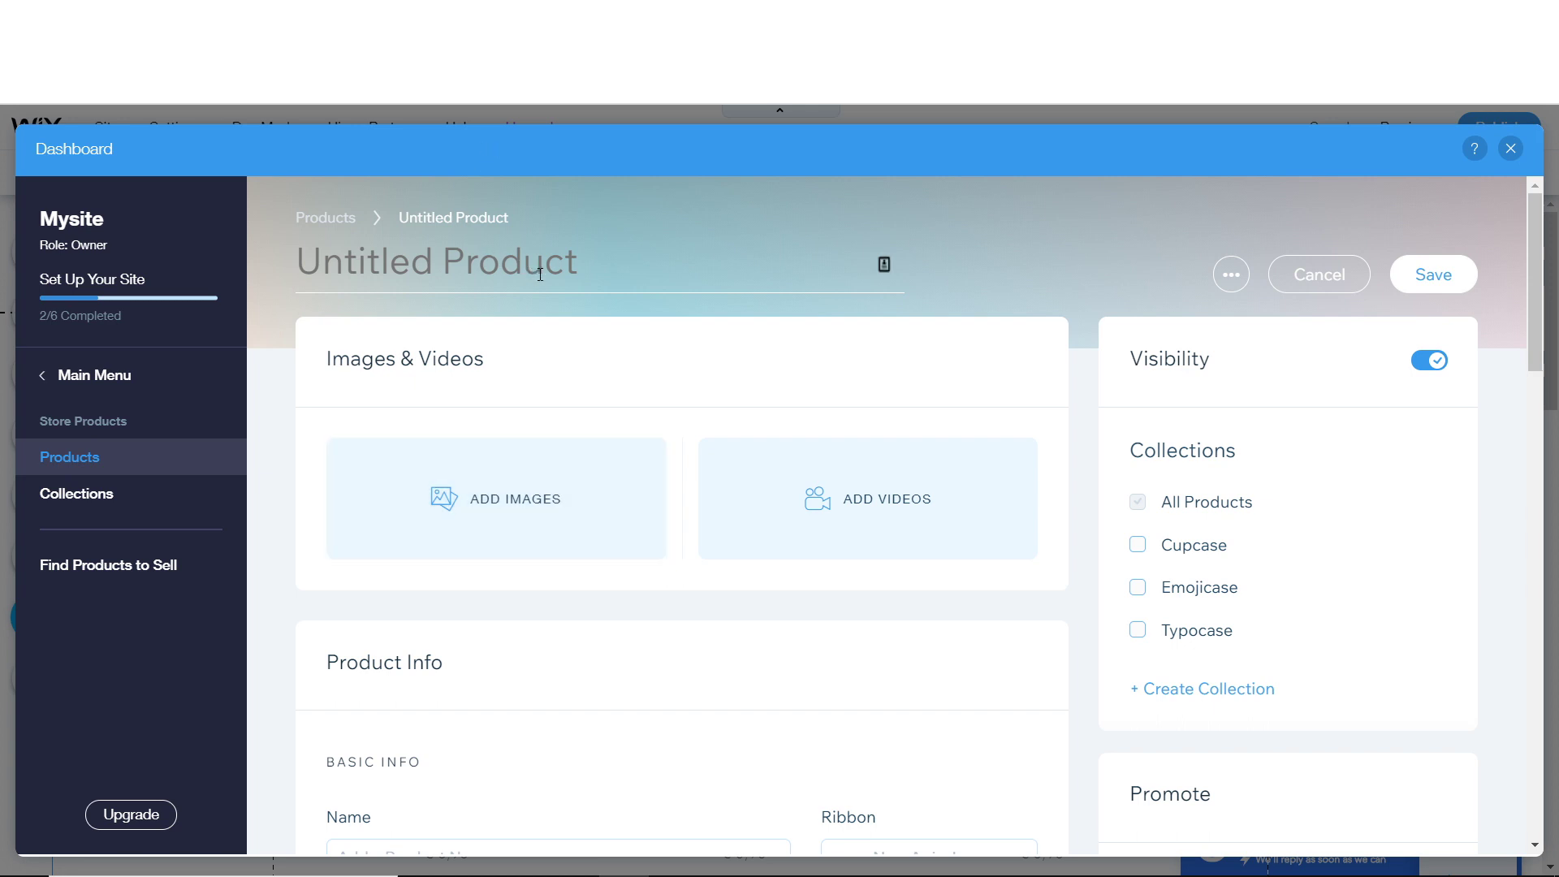
text(Geel)
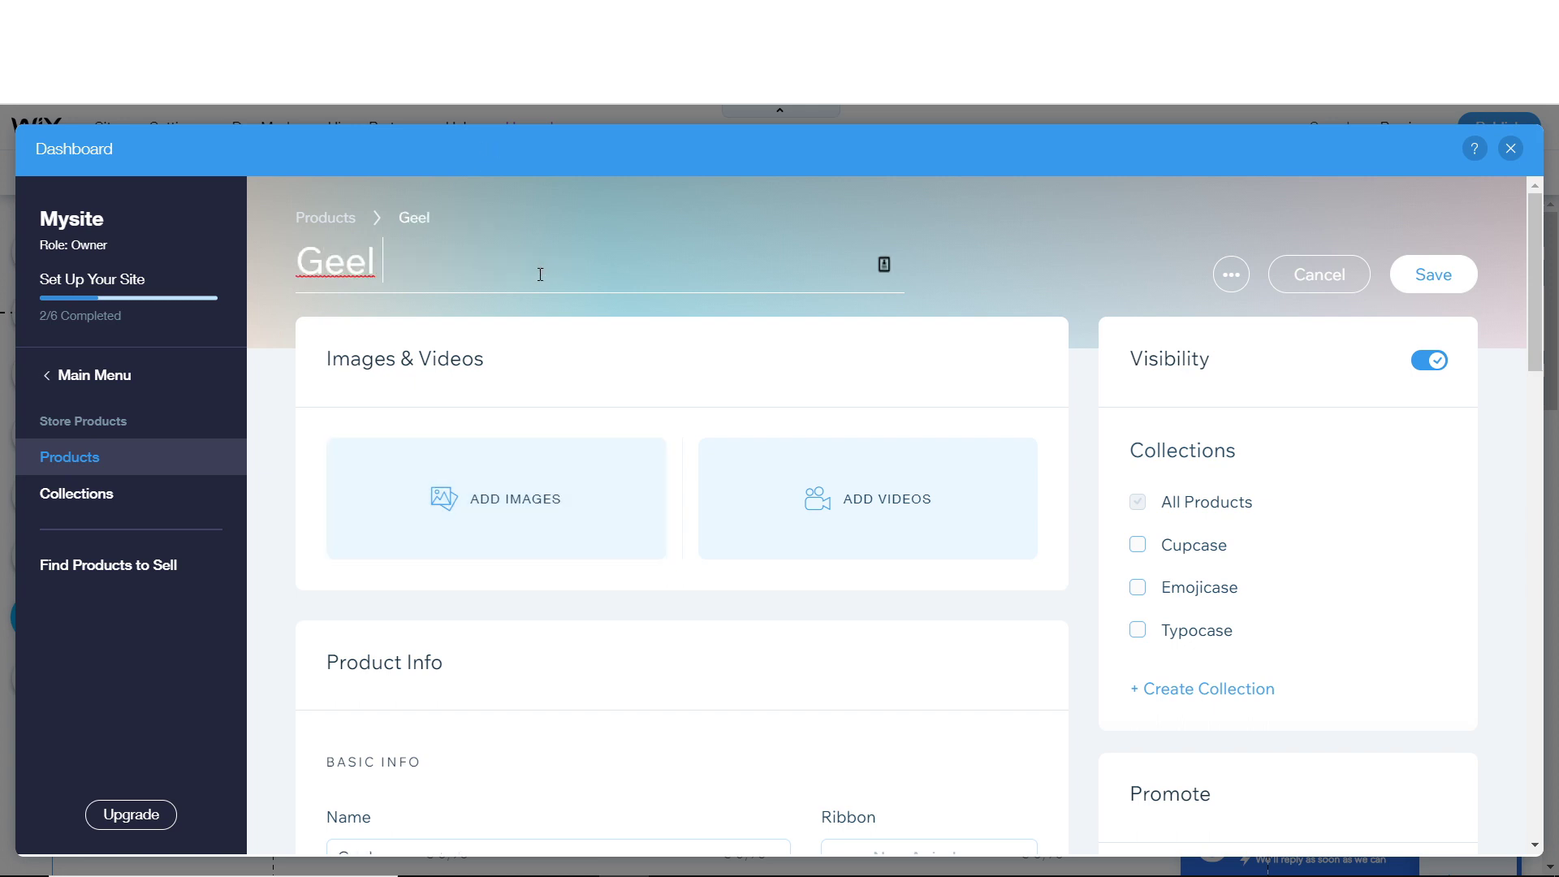
text(k Freak)
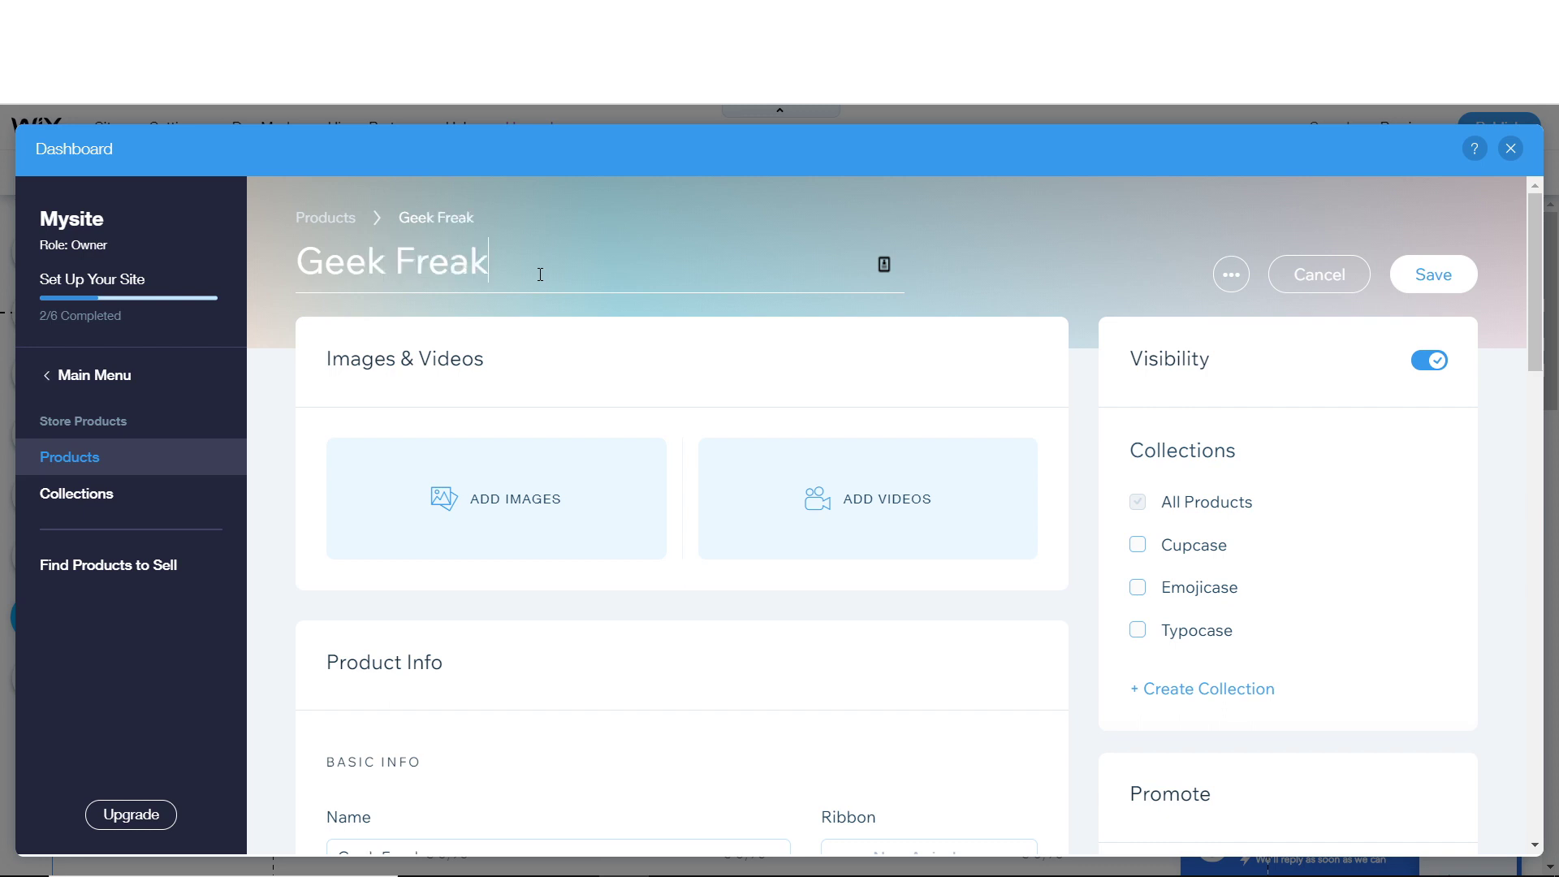
click(746, 391)
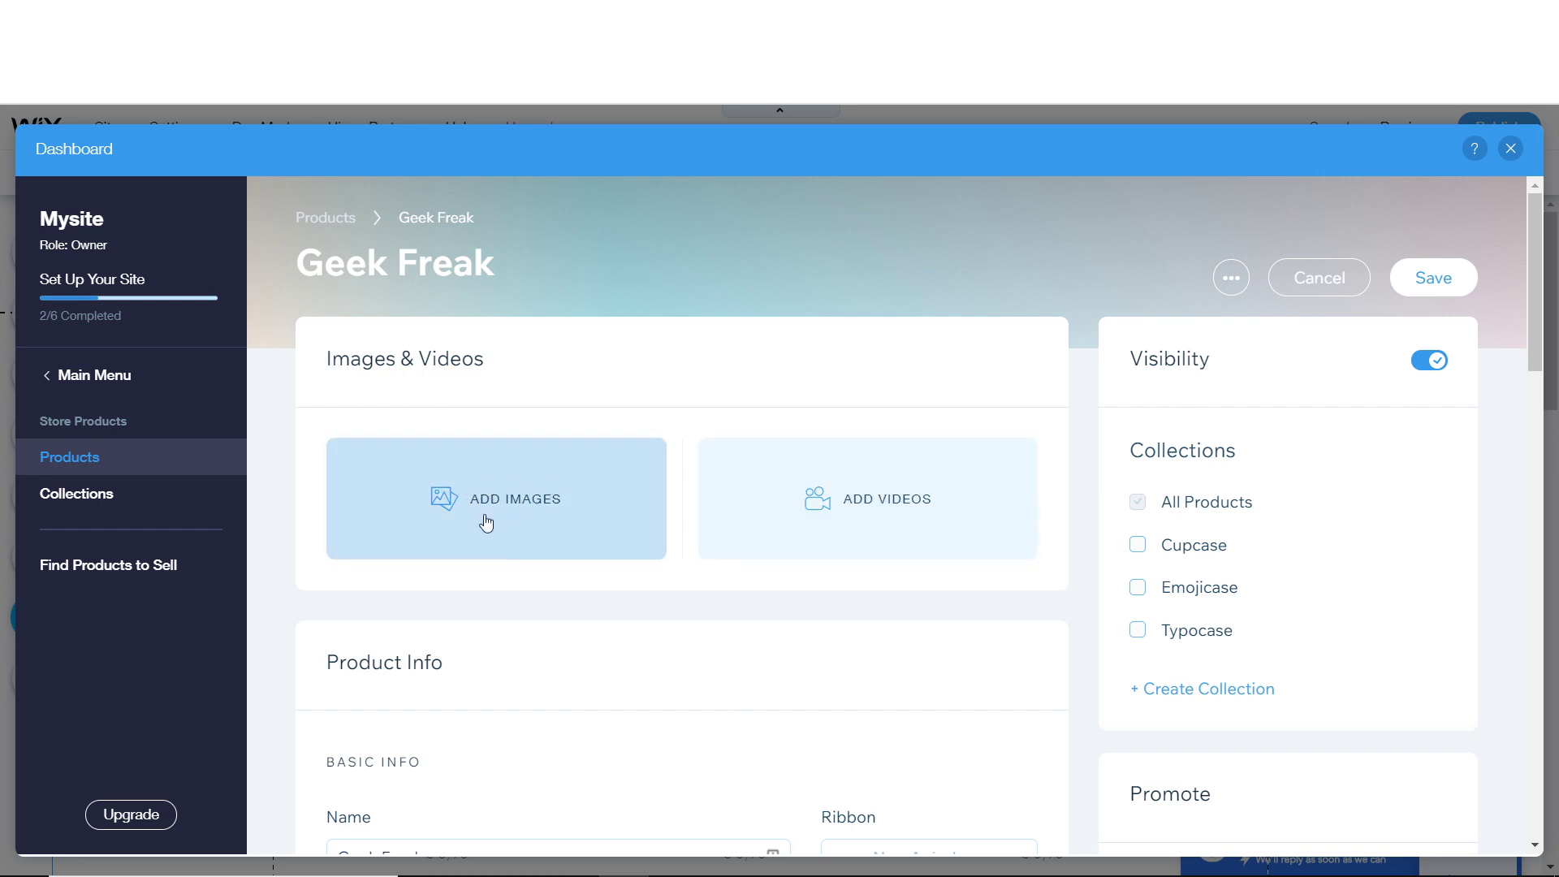
click(438, 517)
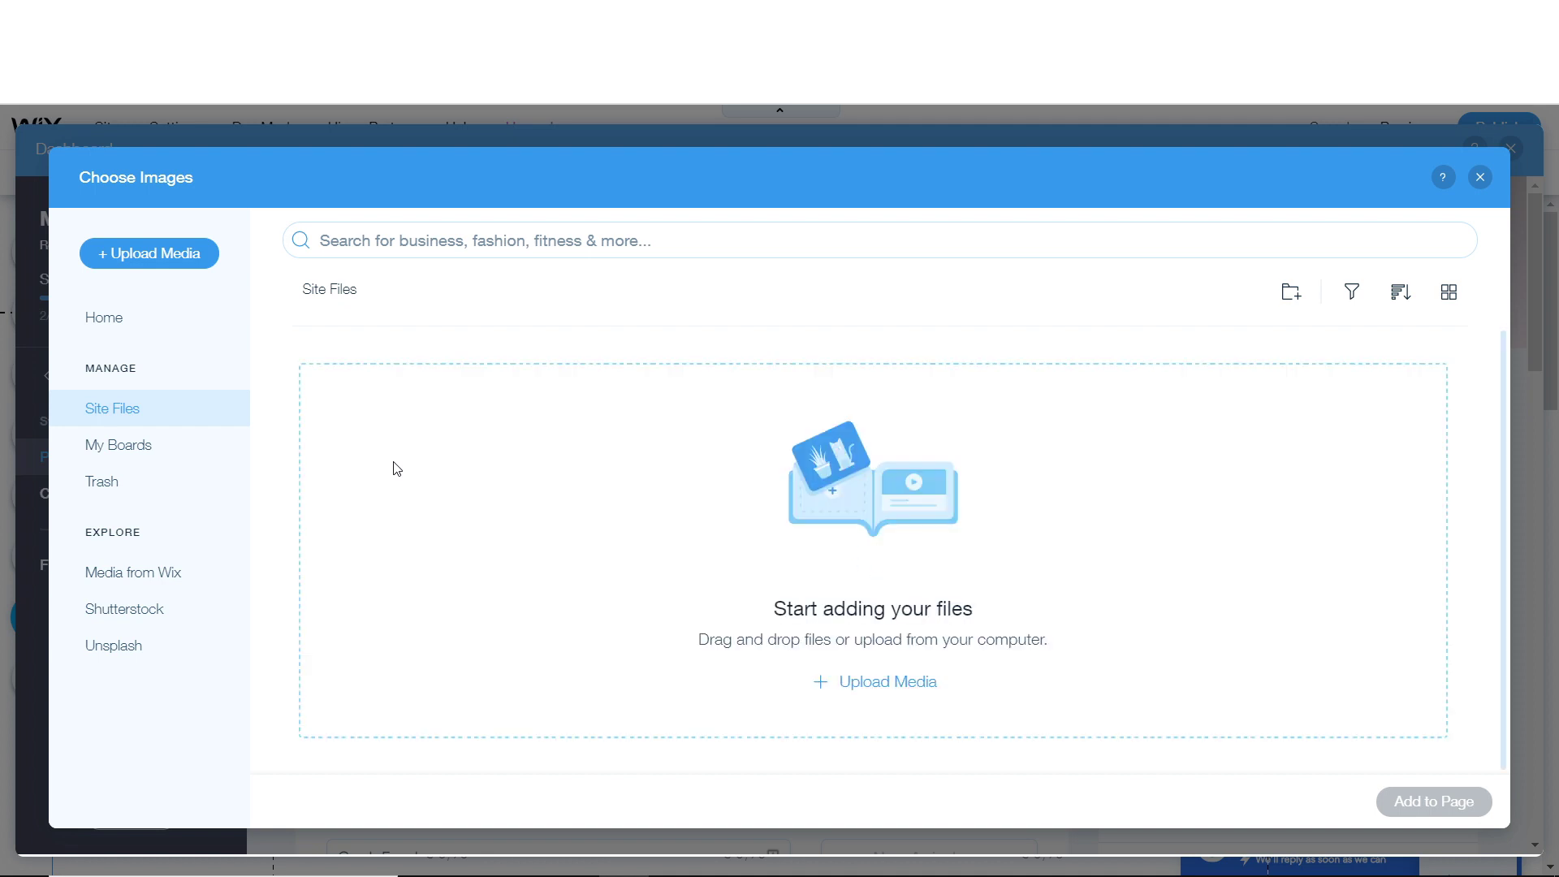
click(177, 573)
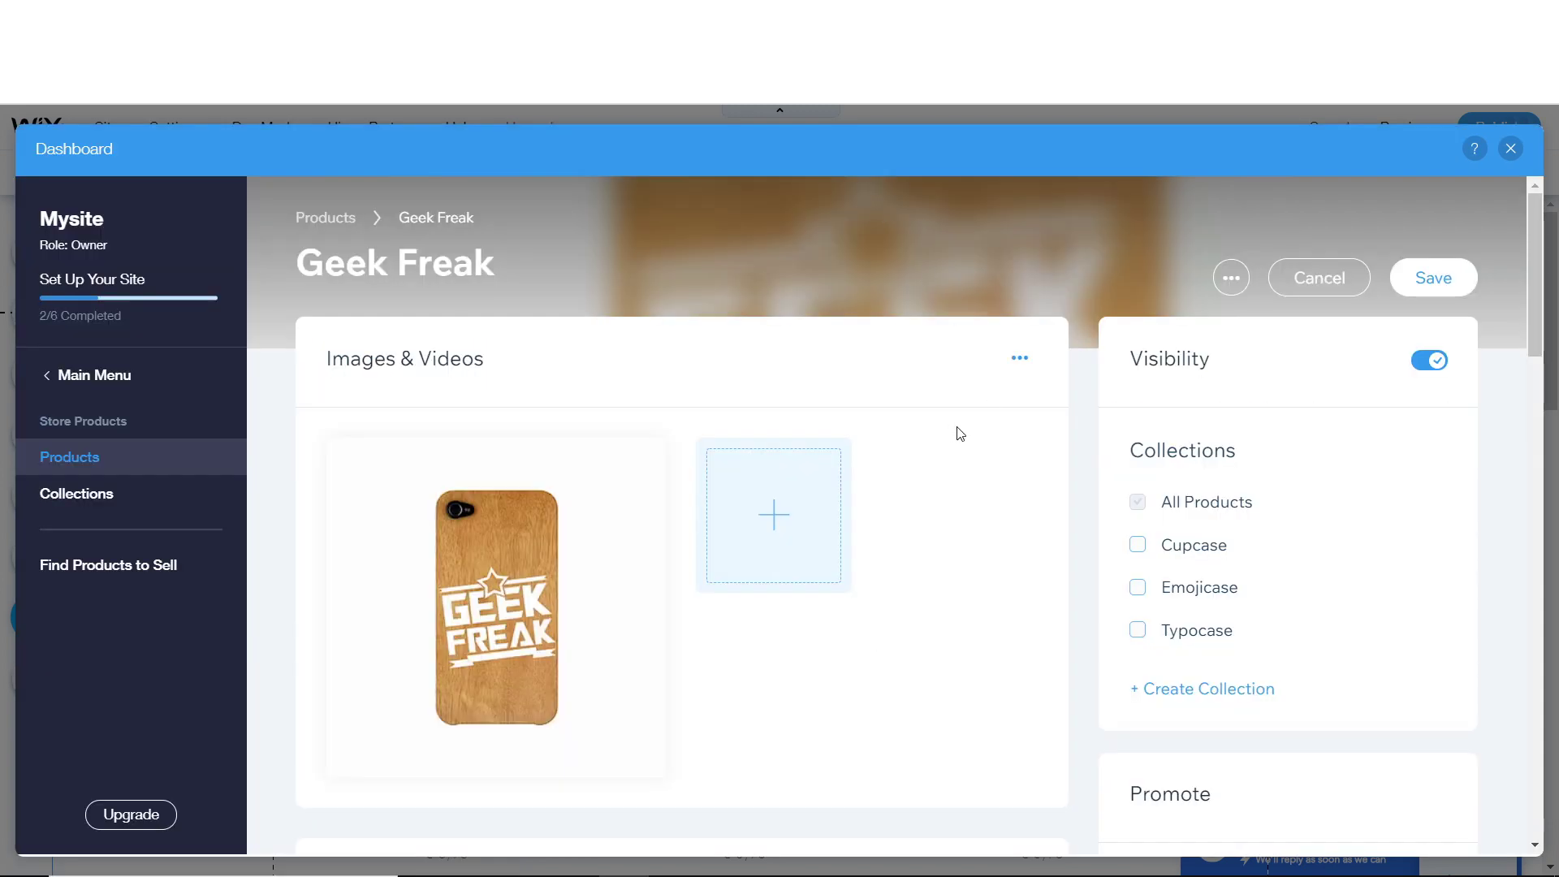
- Add the ribbon "New Arrival" to the Geek Freak product
scroll(950, 435, down, 8)
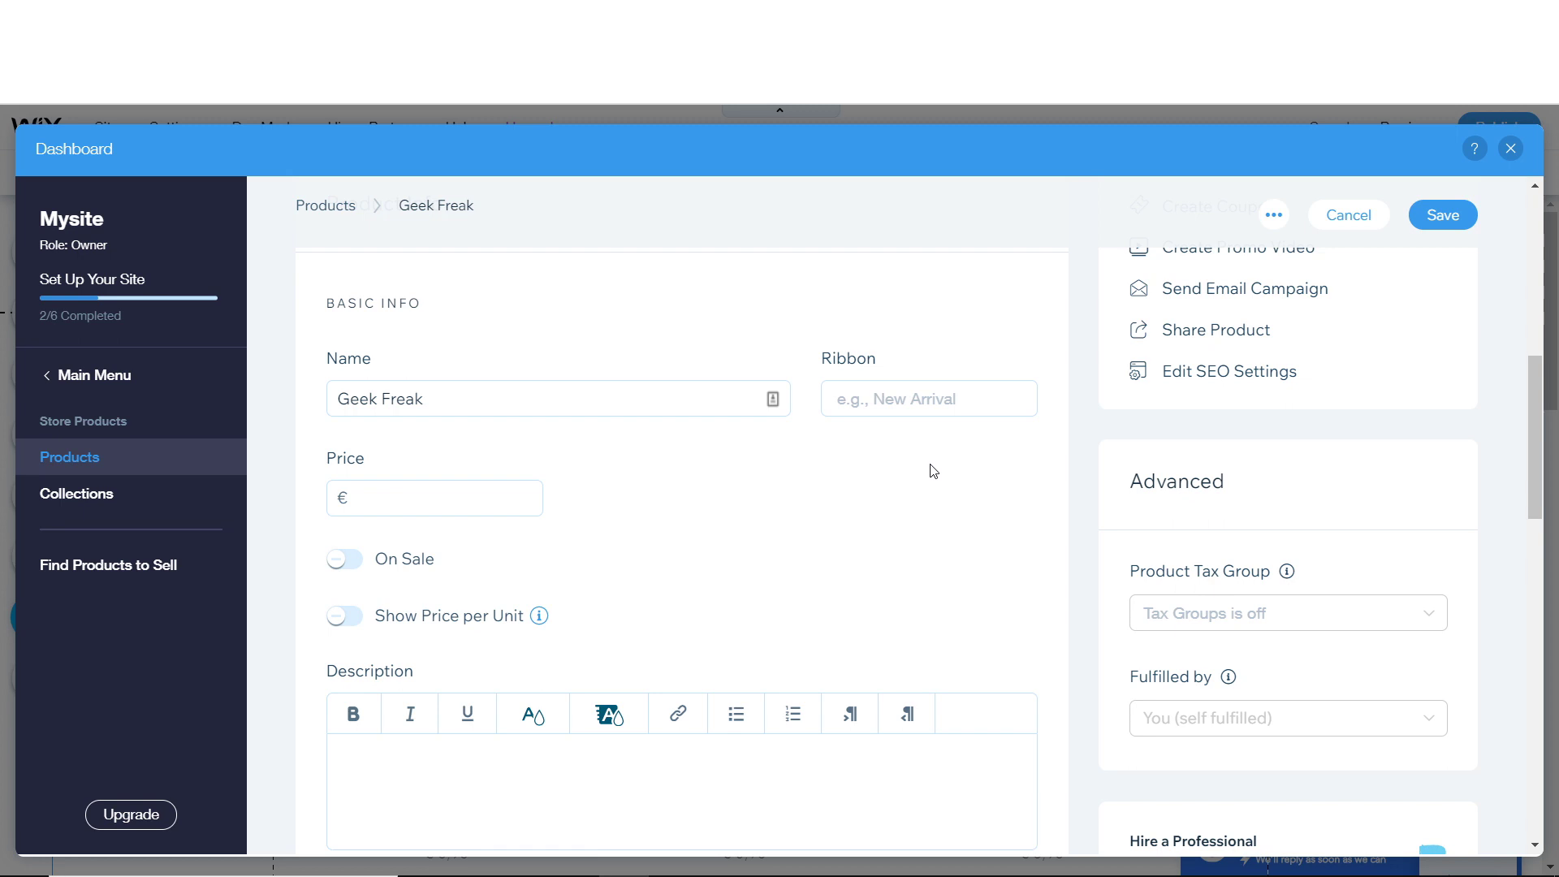
click(995, 399)
text(New)
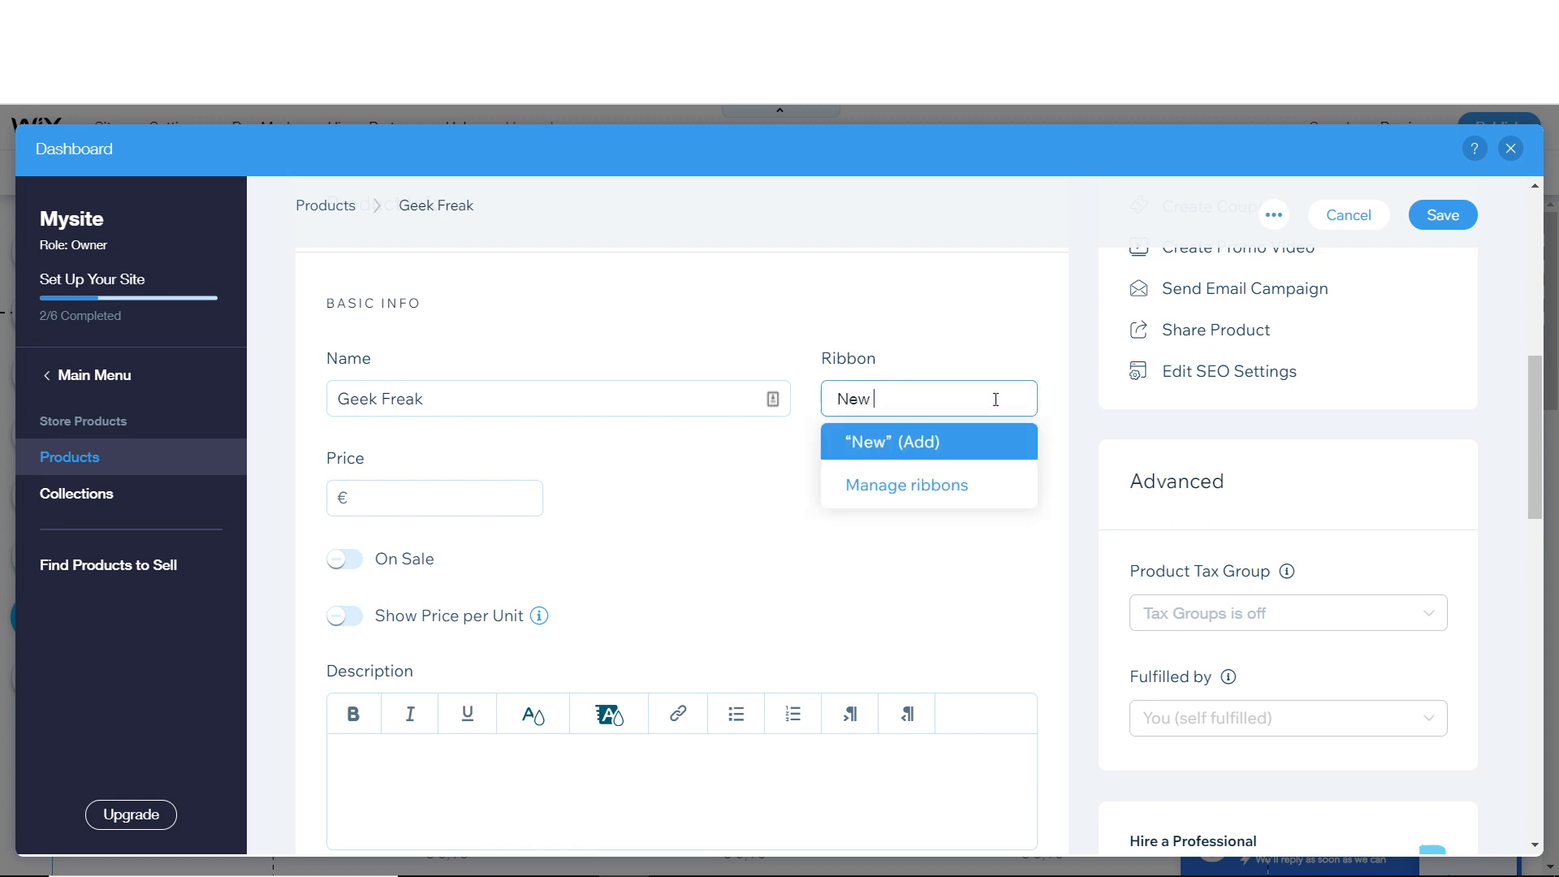
text( Arrival)
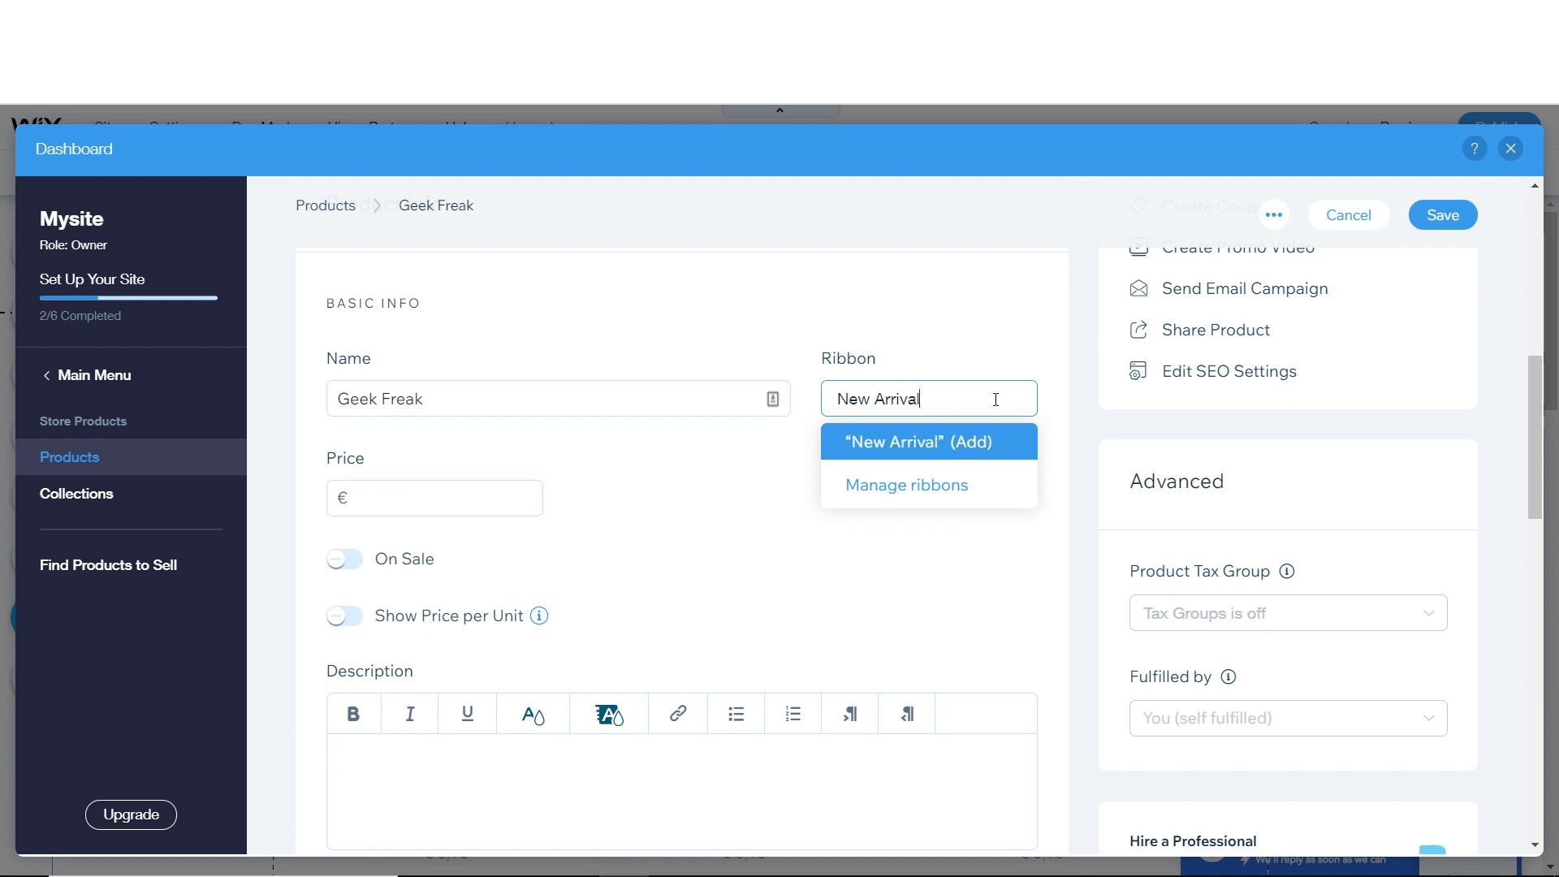
click(934, 468)
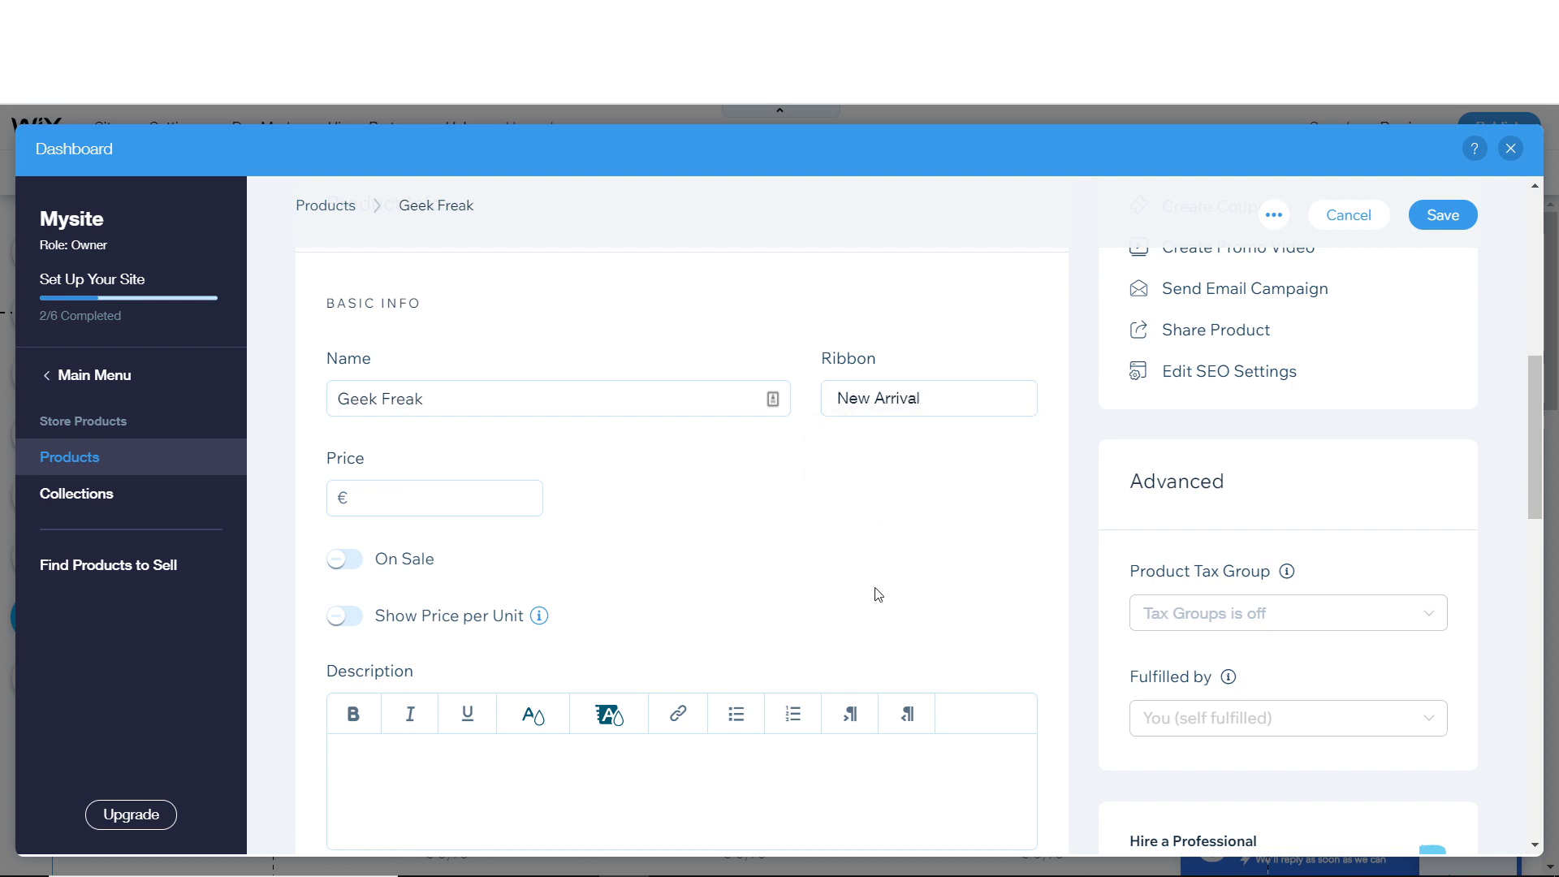
- Set the product's price to €20
click(478, 504)
text(20)
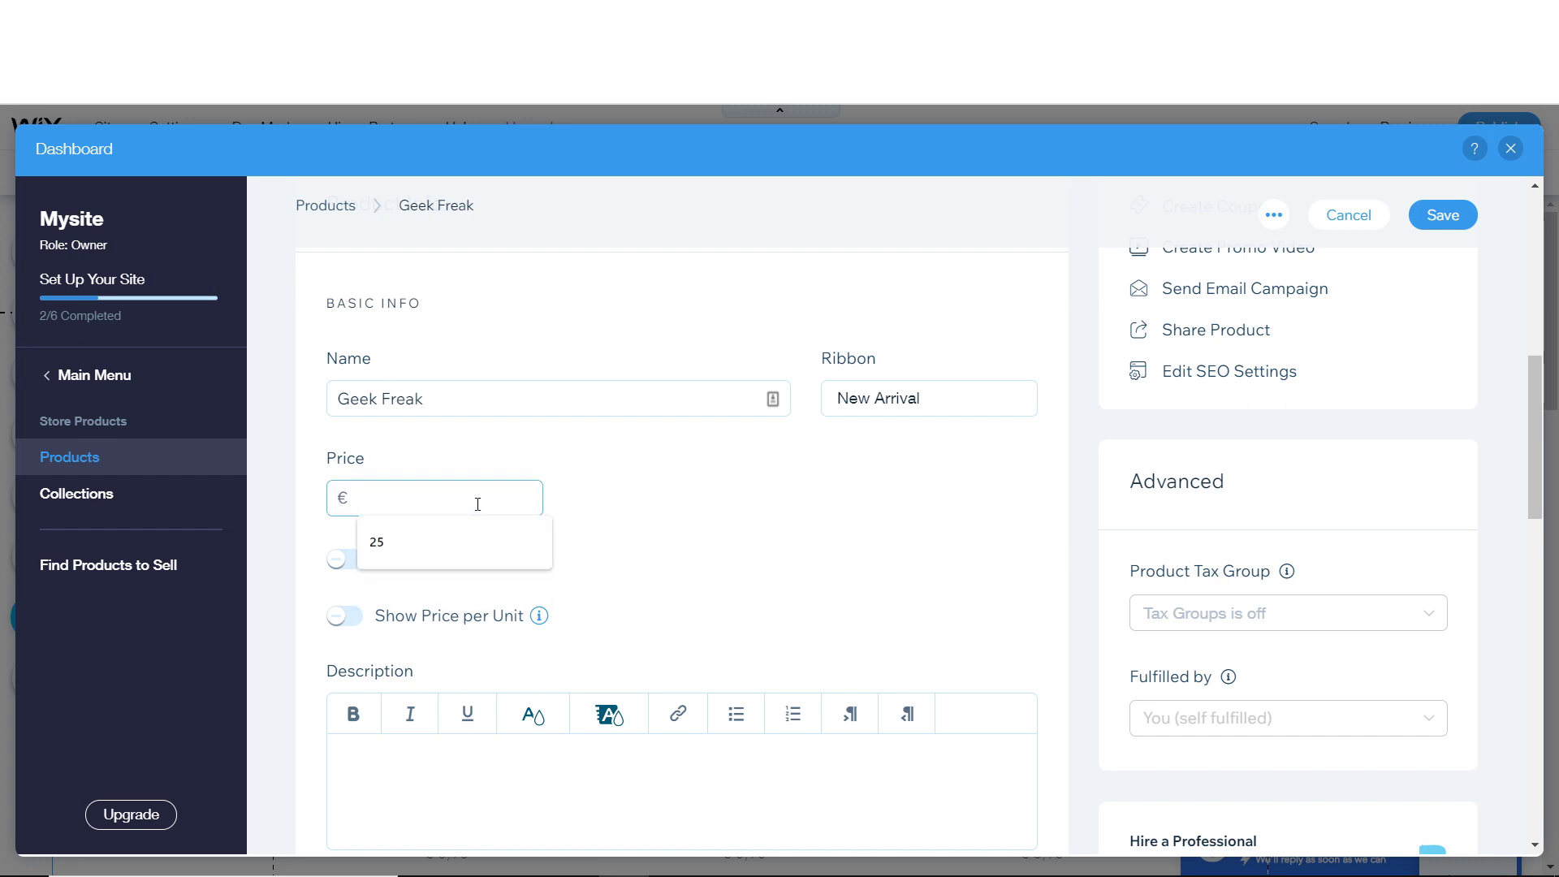
click(716, 510)
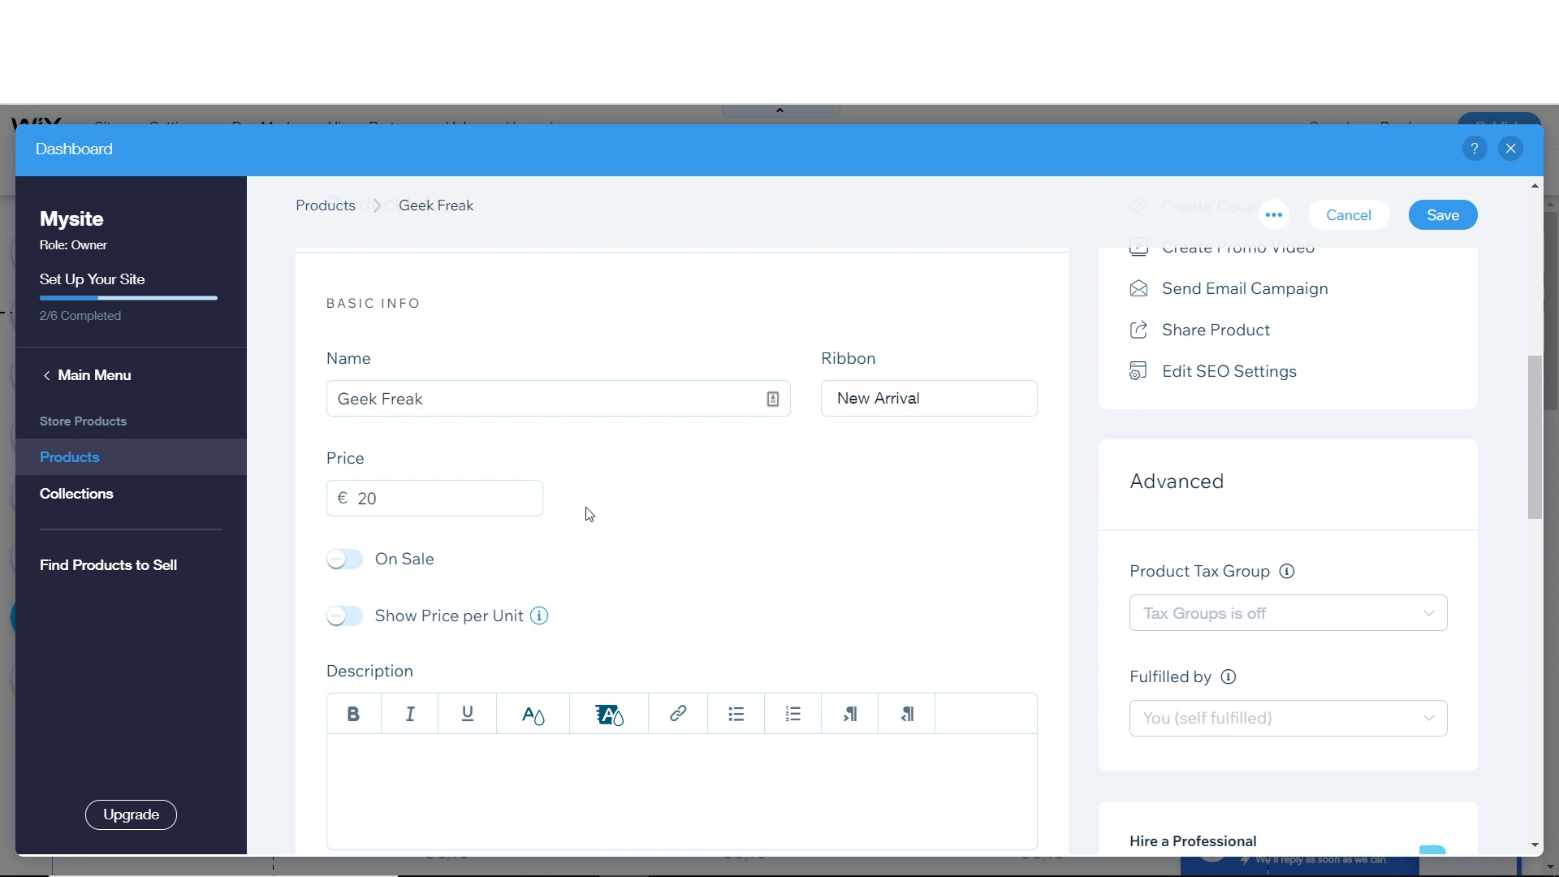
- Put the product on sale with a 20 percent discount
click(348, 560)
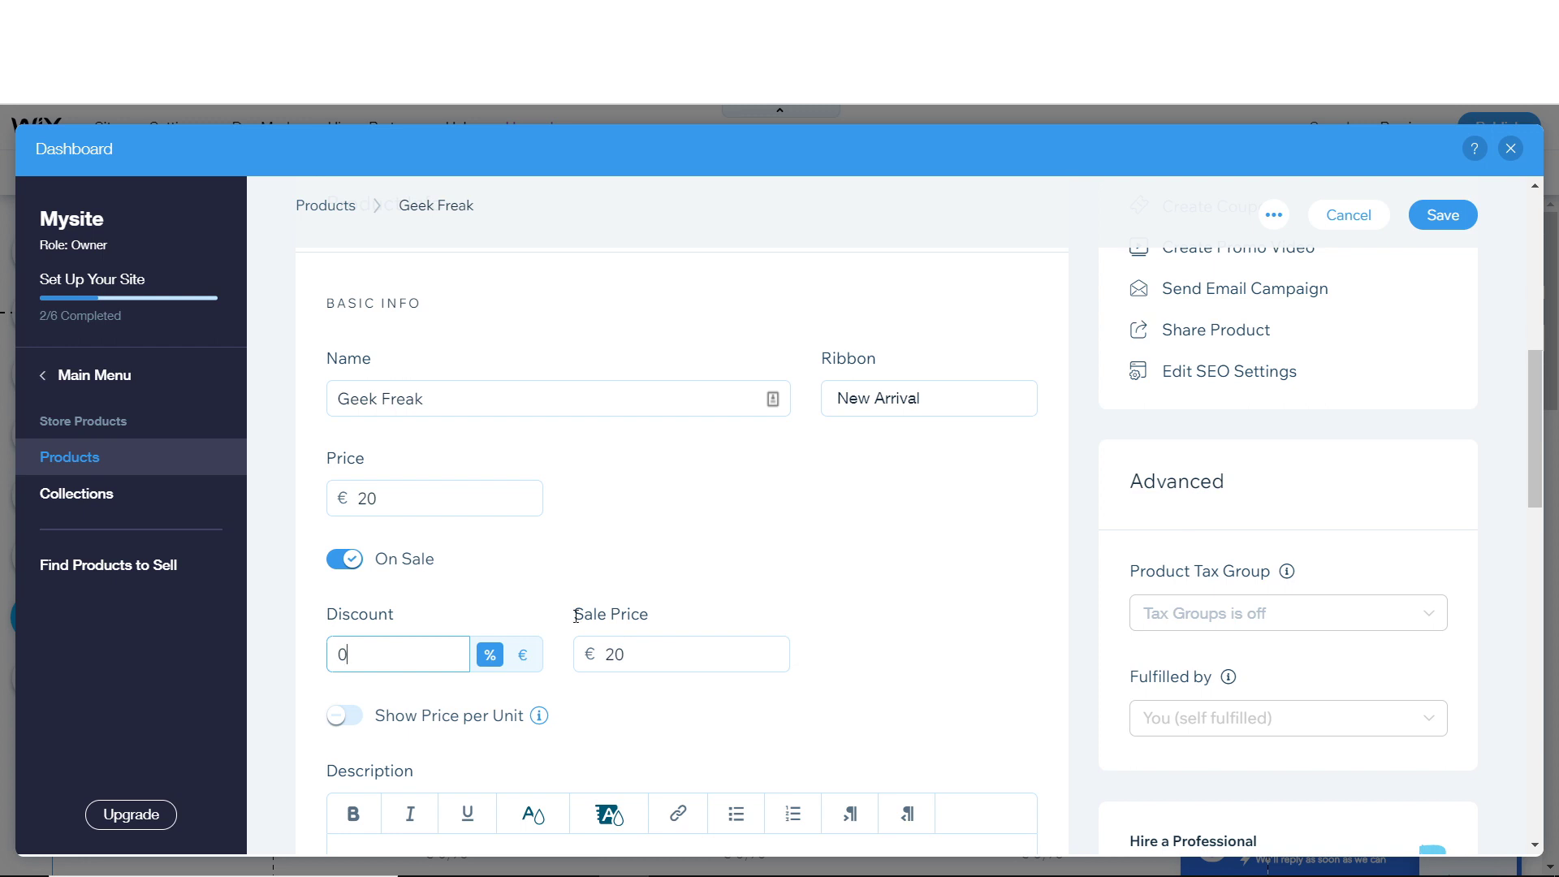
click(522, 654)
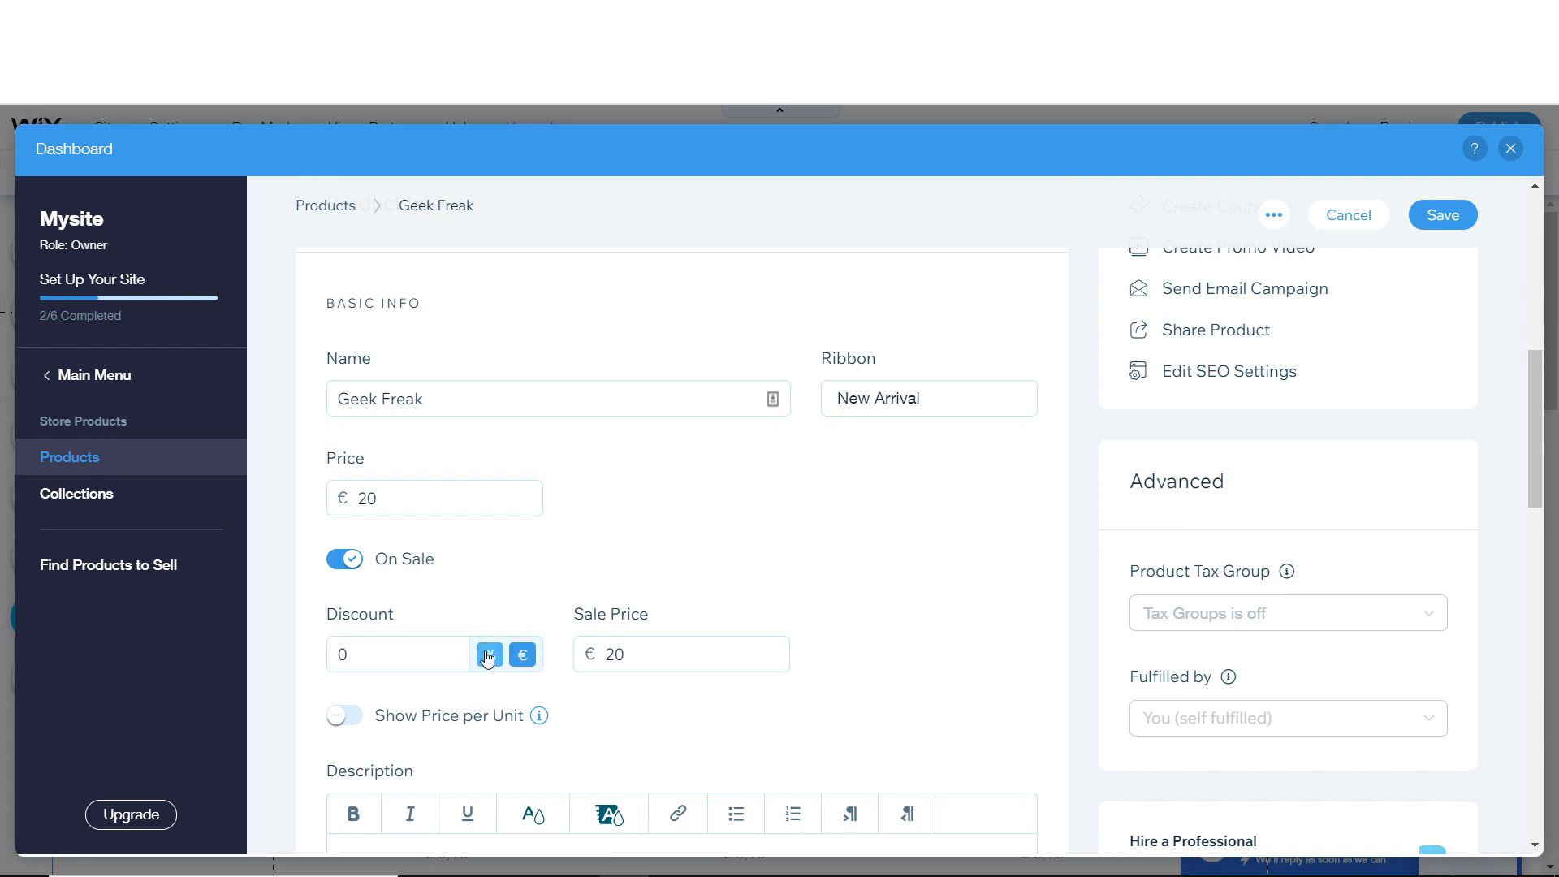
click(488, 656)
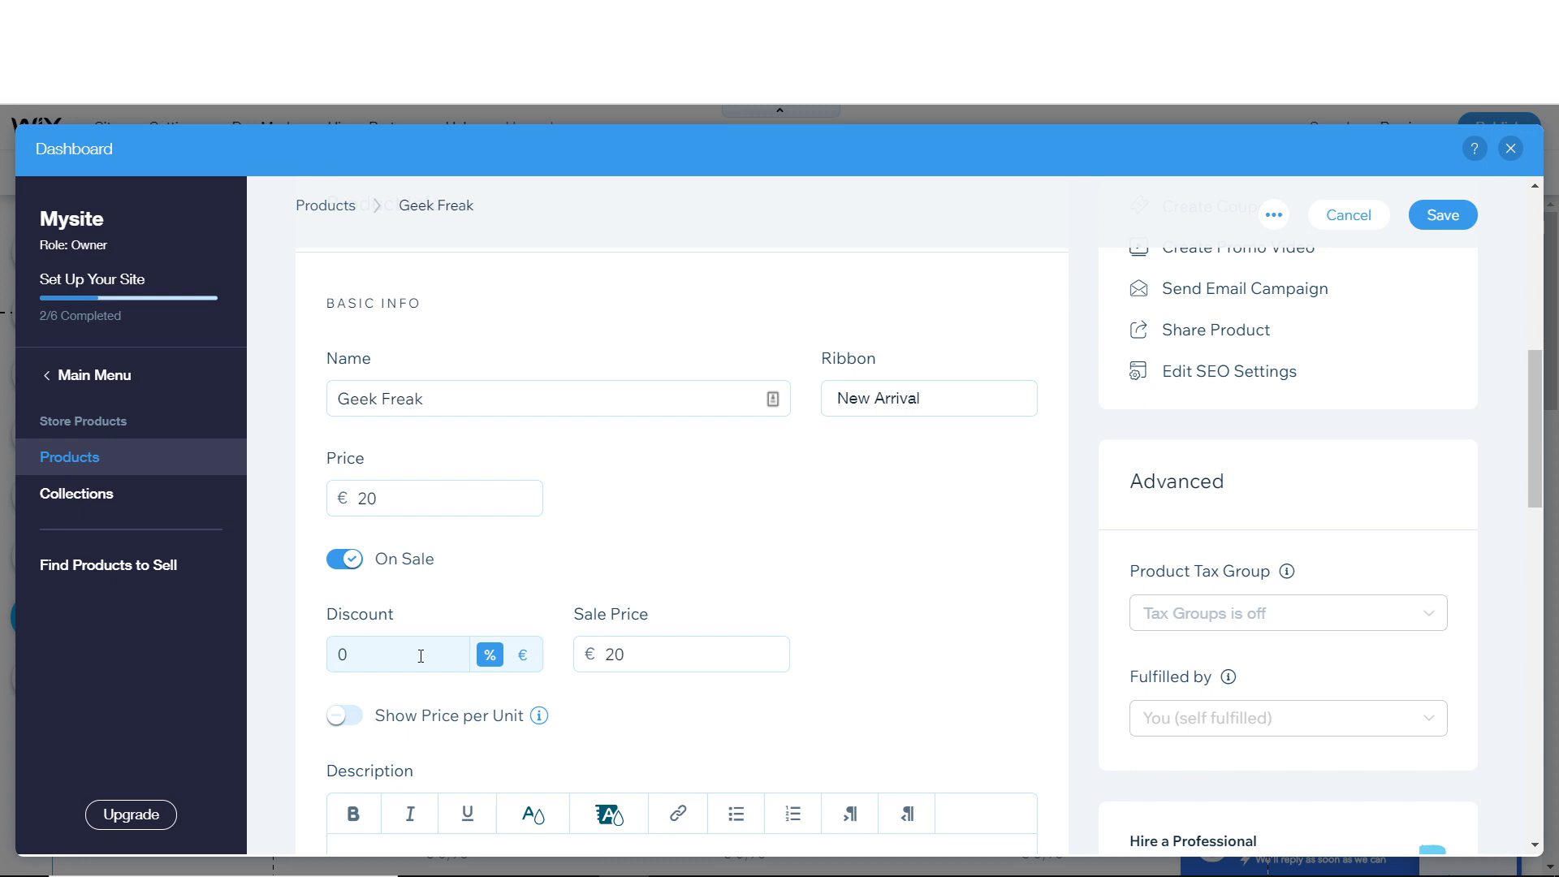
click(354, 656)
drag(464, 654, 297, 653)
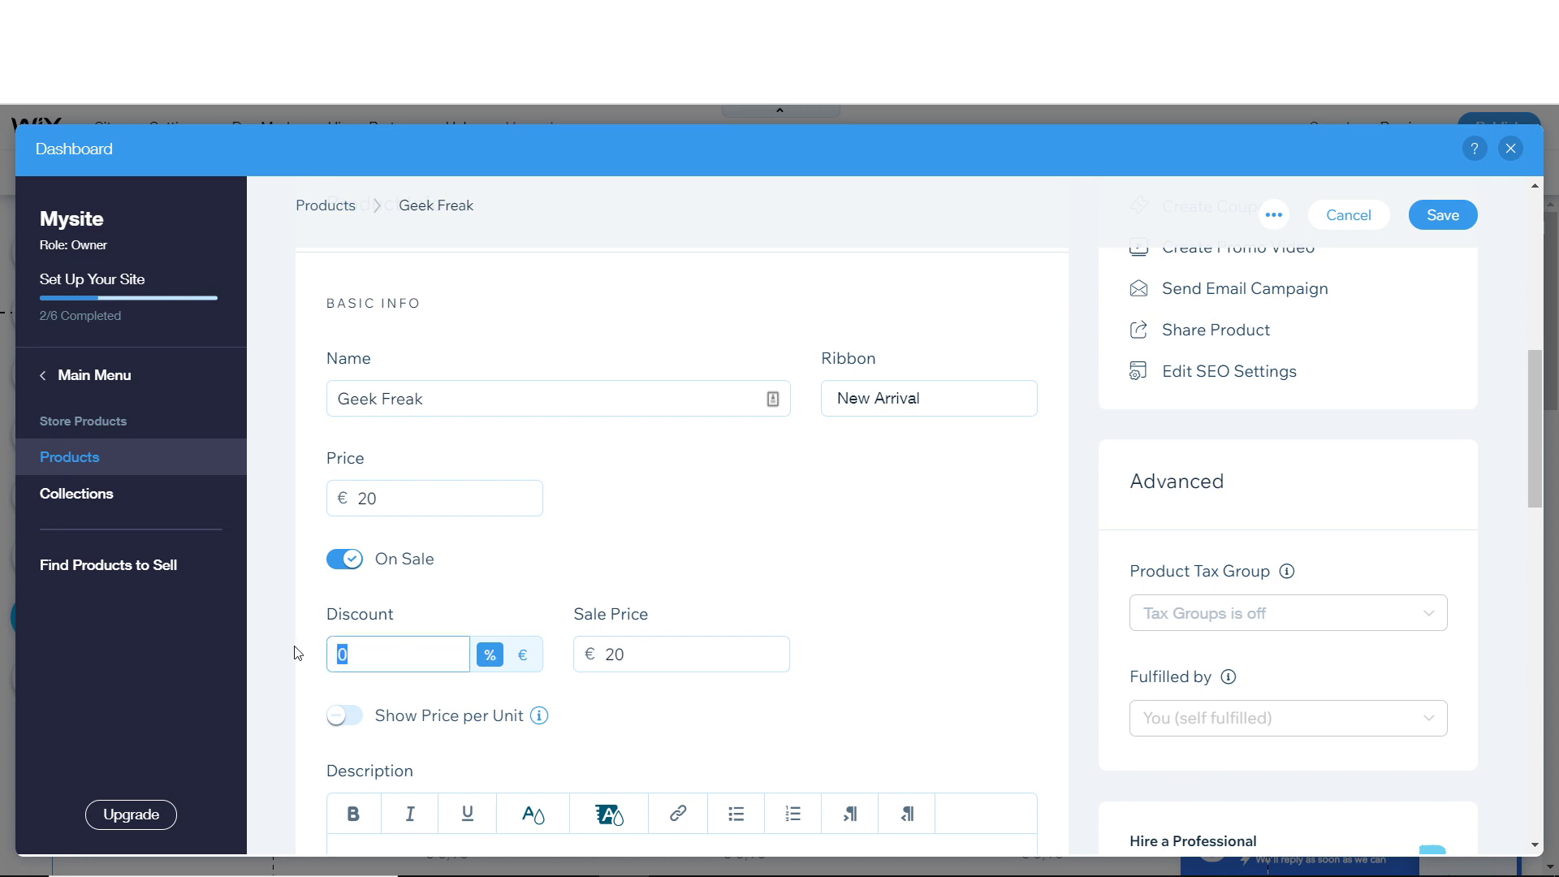
text(20)
click(759, 528)
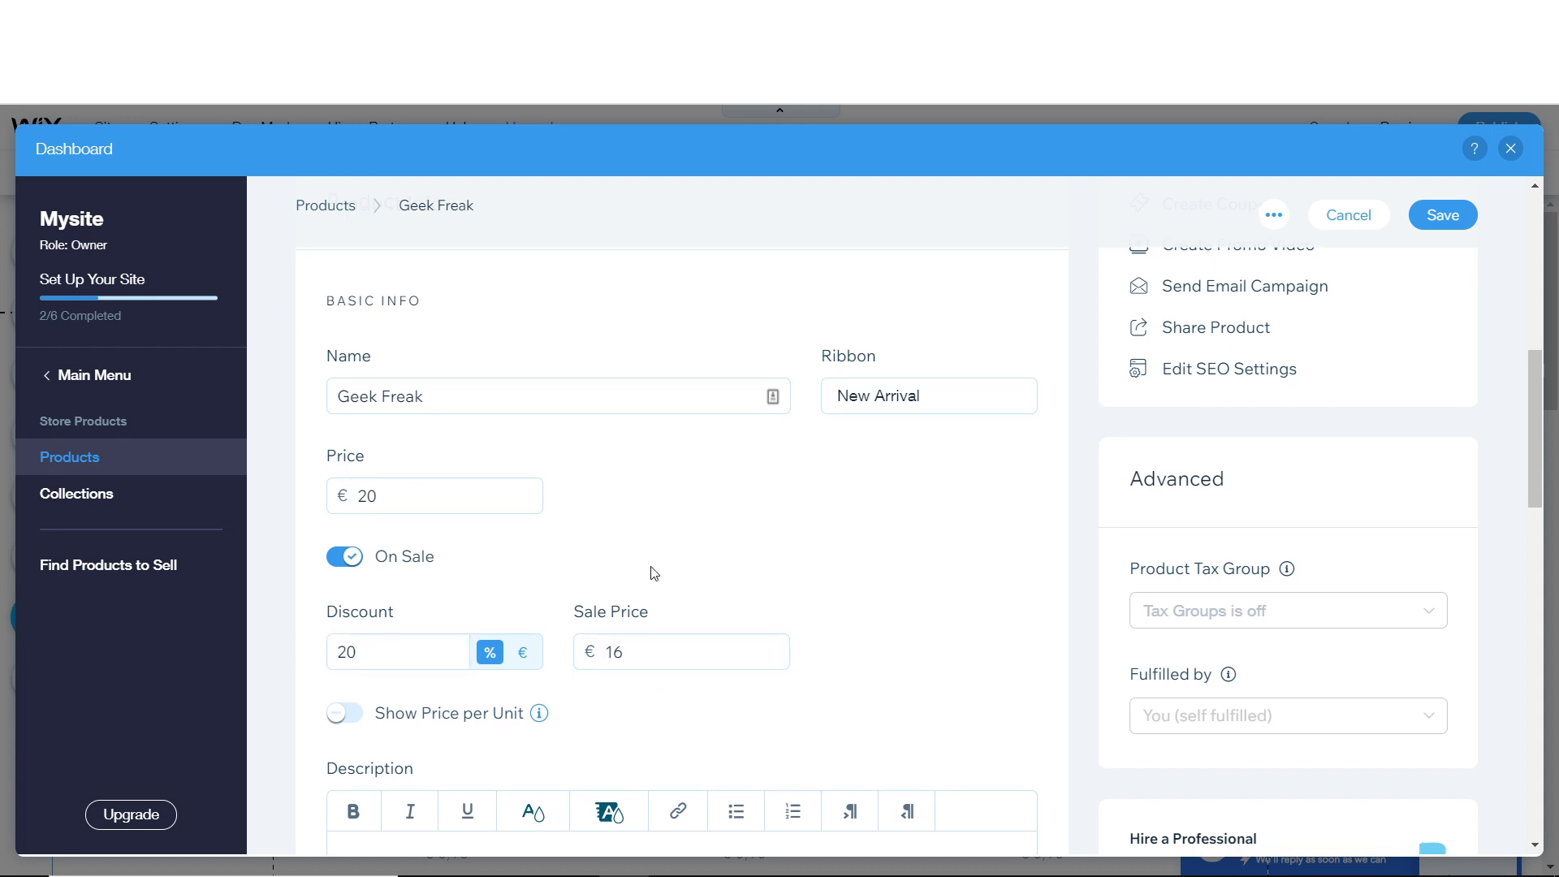
- Write "Geek Freak phone case" as the product's description
scroll(650, 569, down, 4)
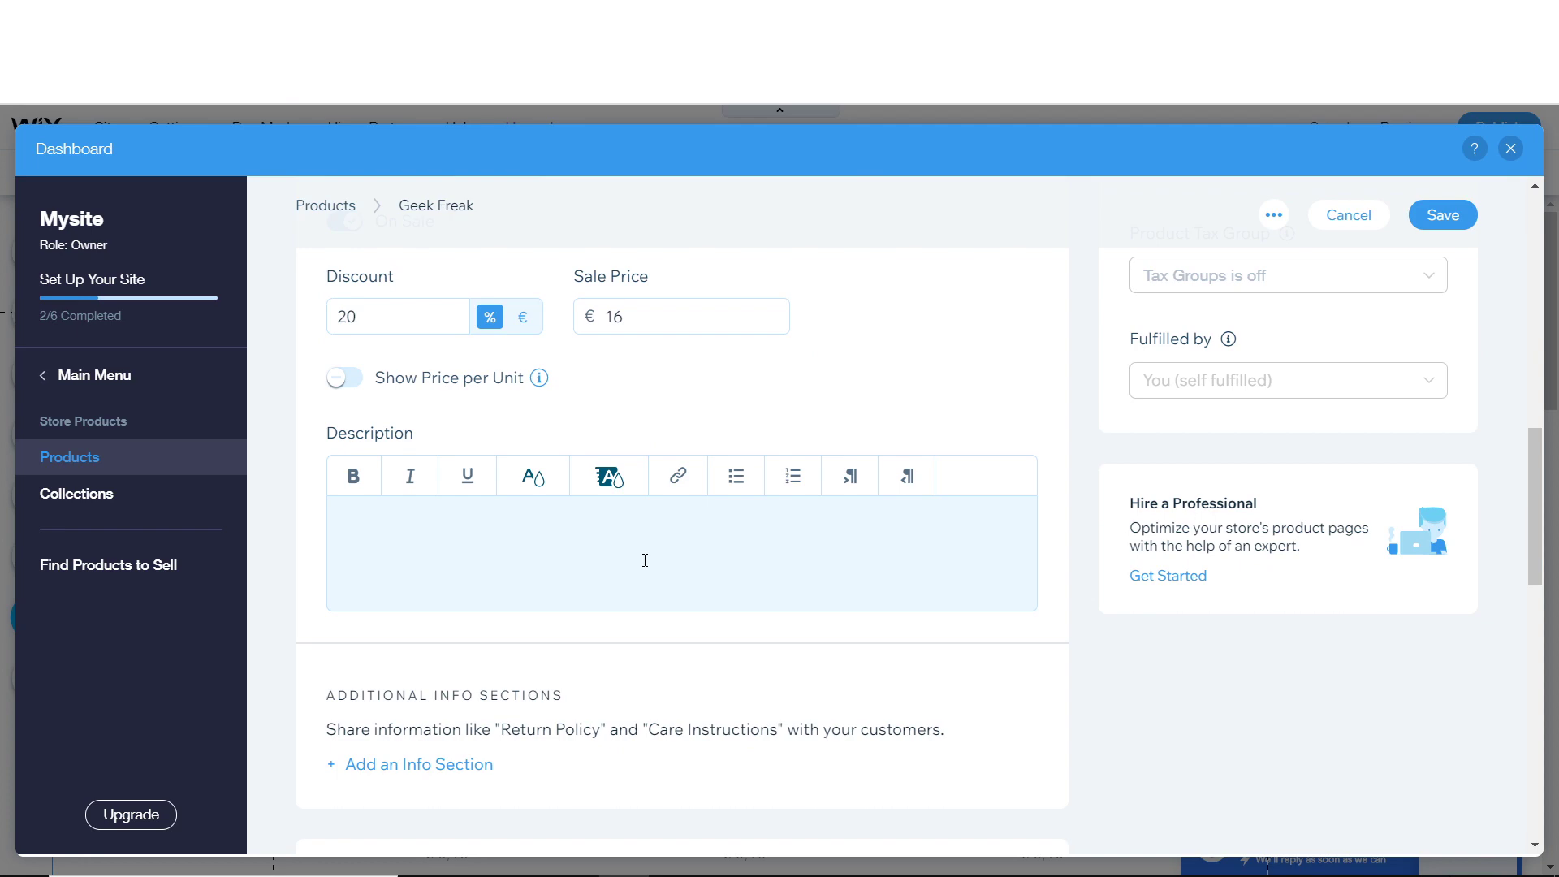
scroll(635, 545, up, 4)
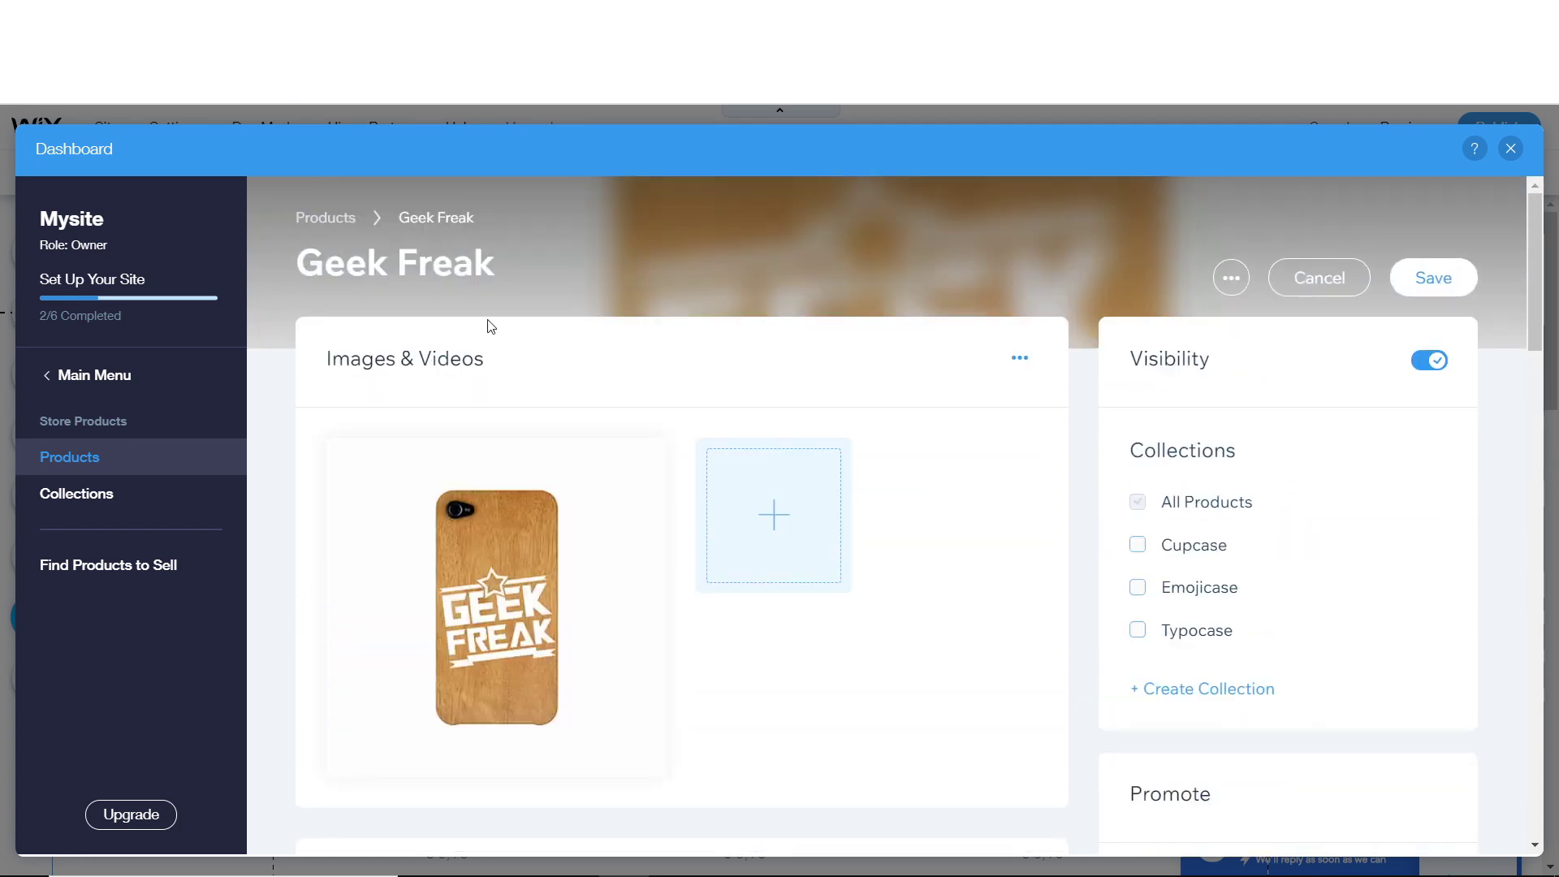
scroll(671, 543, down, 8)
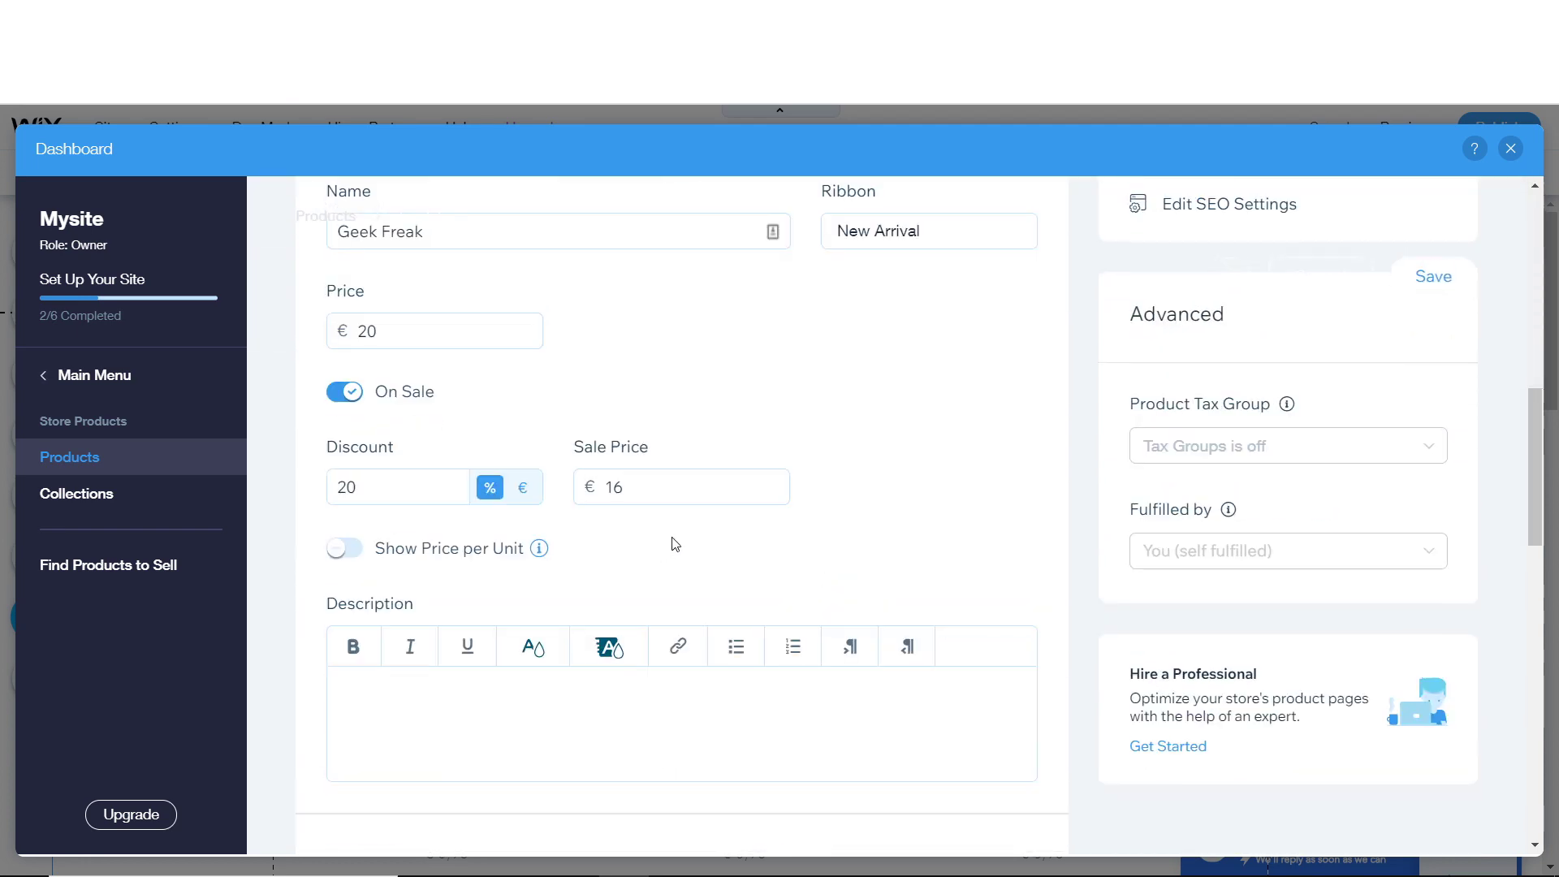
scroll(574, 439, down, 4)
scroll(568, 528, up, 4)
click(566, 529)
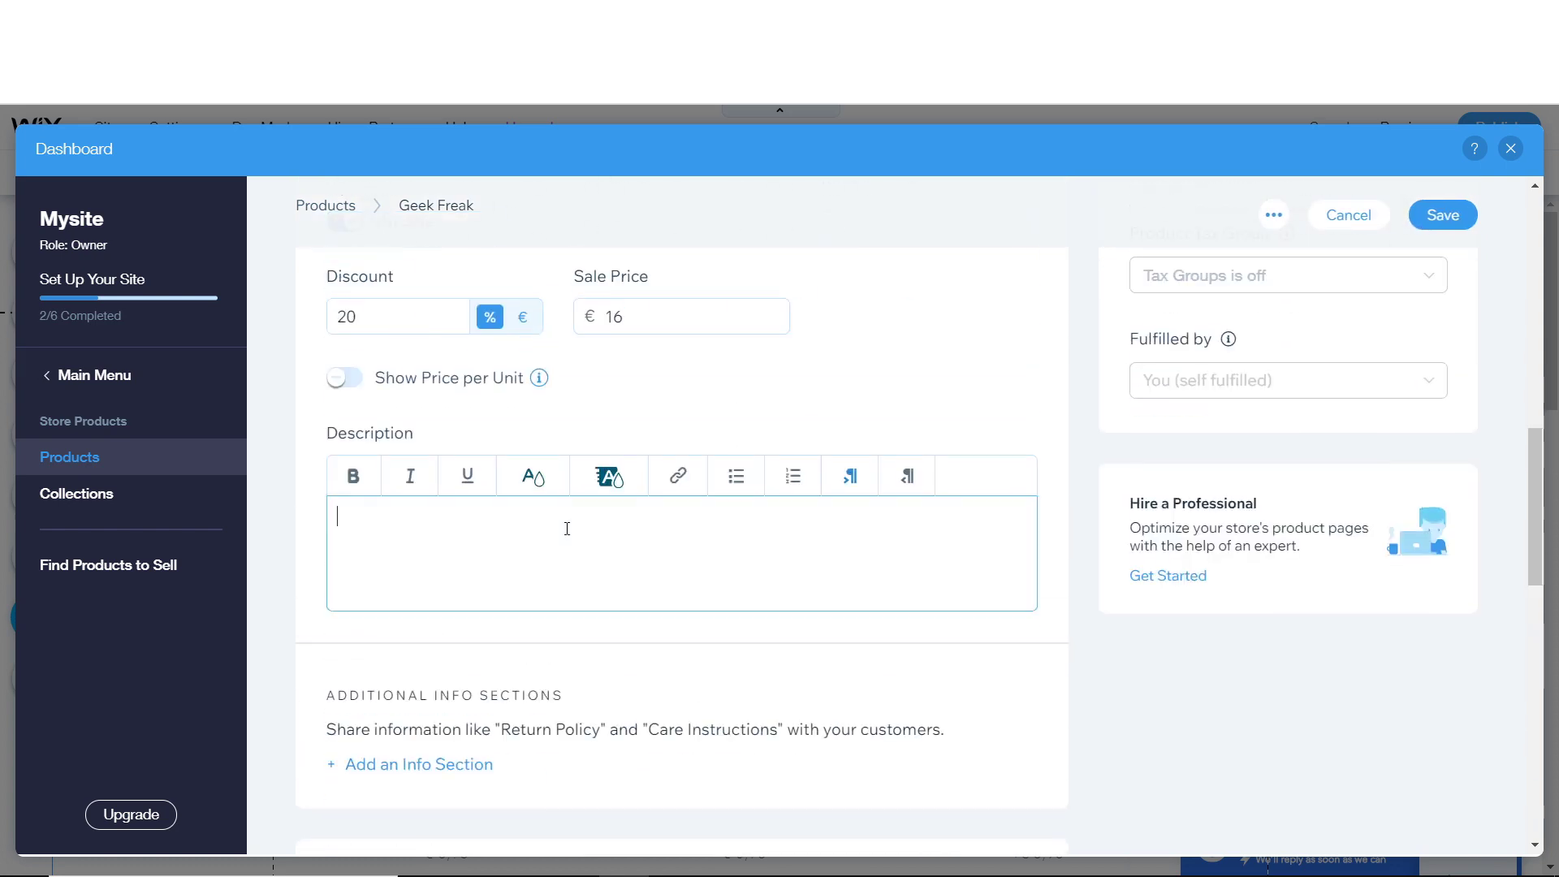
text(Geek Freak phon)
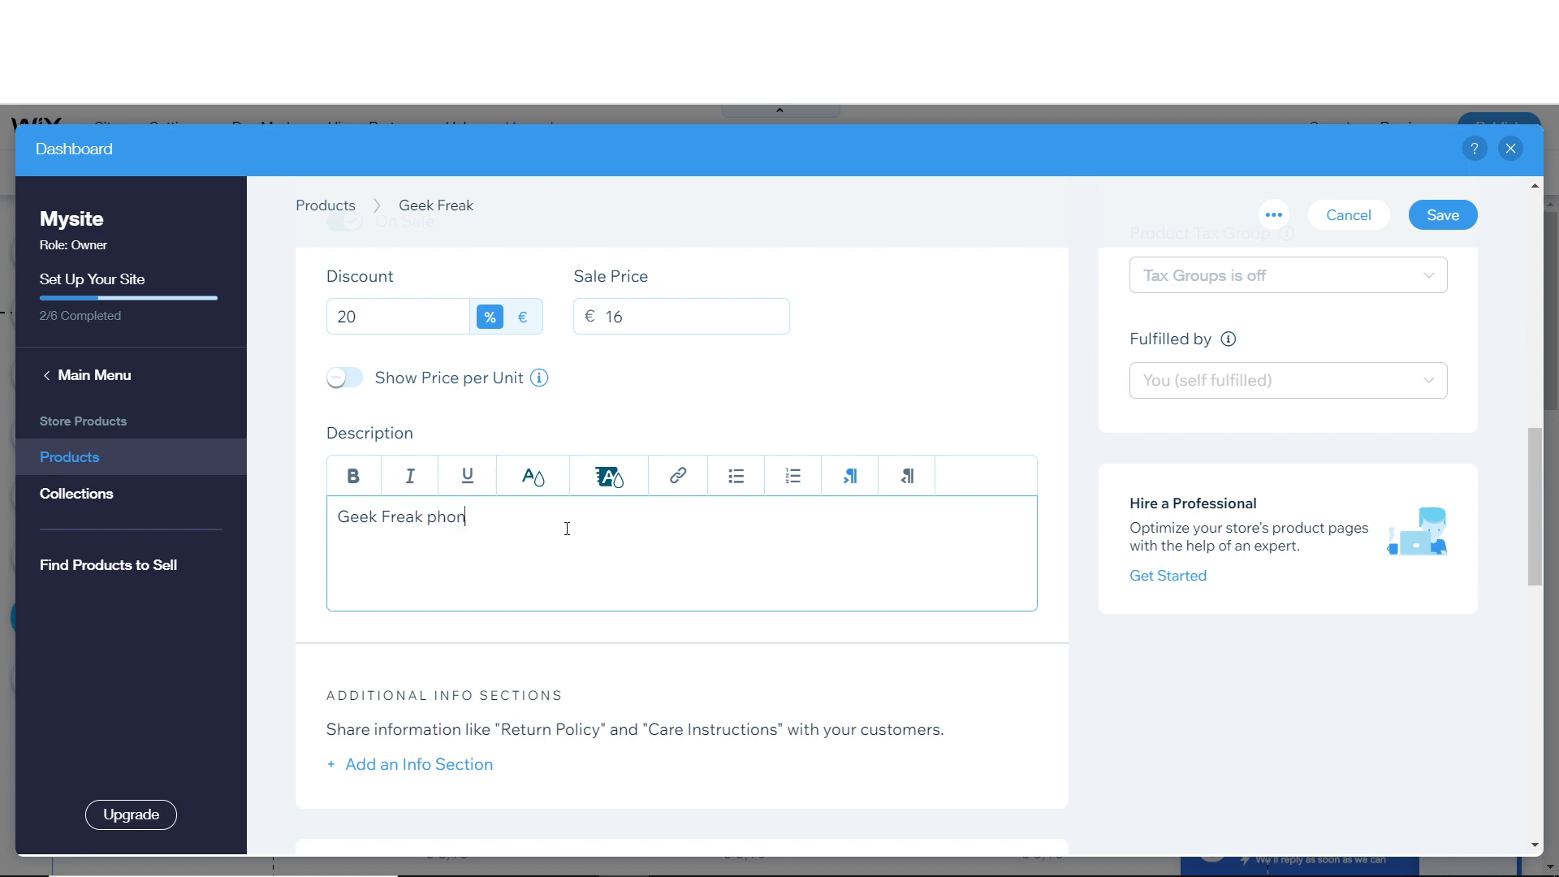
text(e case)
drag(515, 516, 266, 517)
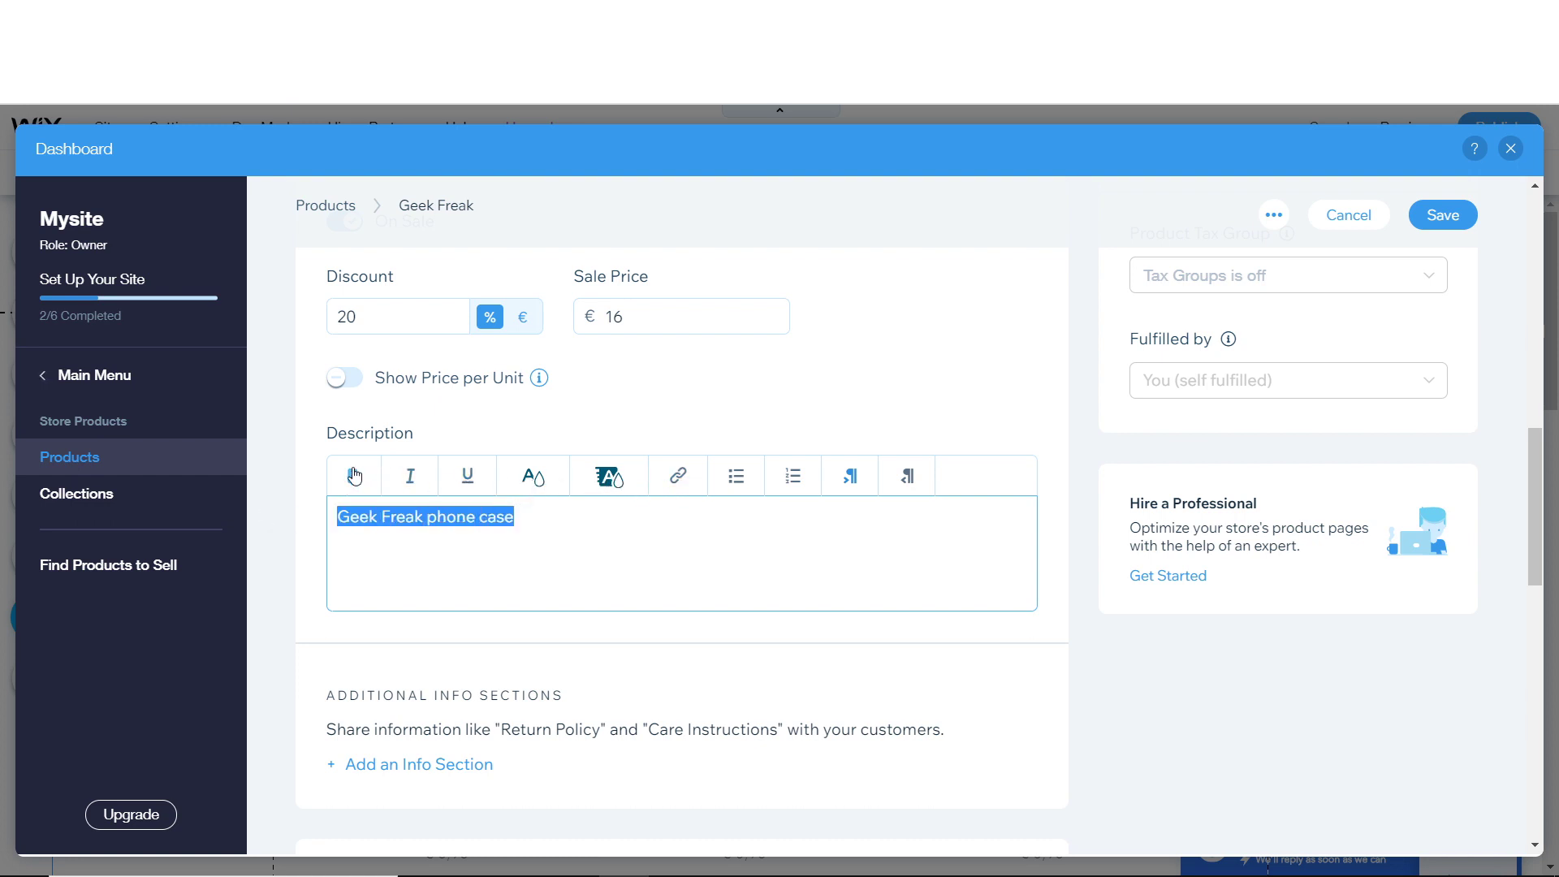
click(767, 574)
- Review the product's additional info, custom text, product options, and inventory and shipping sections
scroll(1243, 662, down, 4)
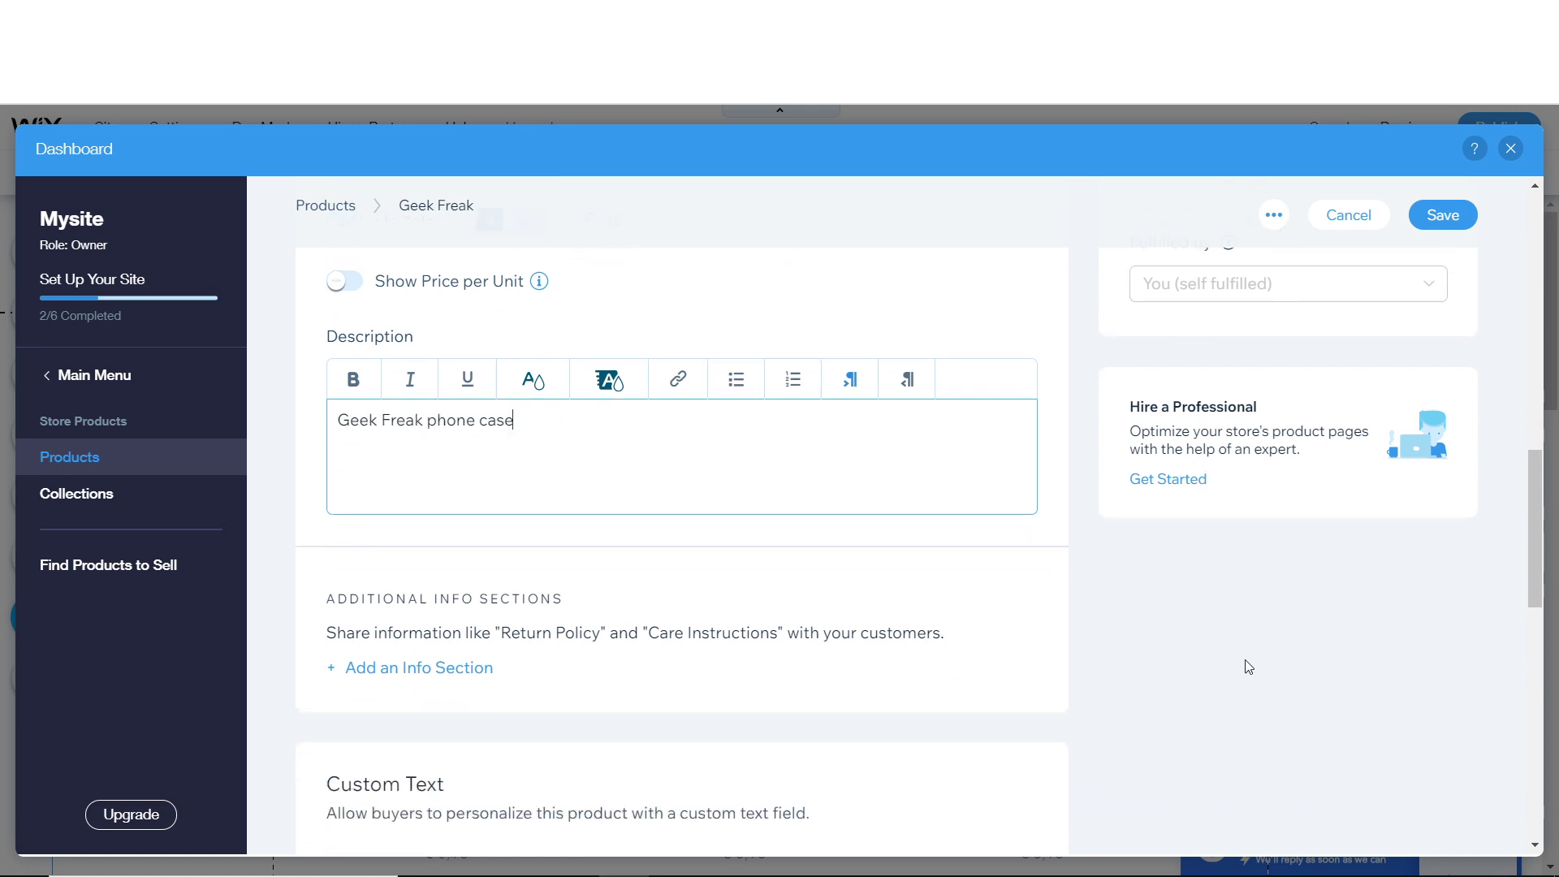
scroll(1248, 666, down, 2)
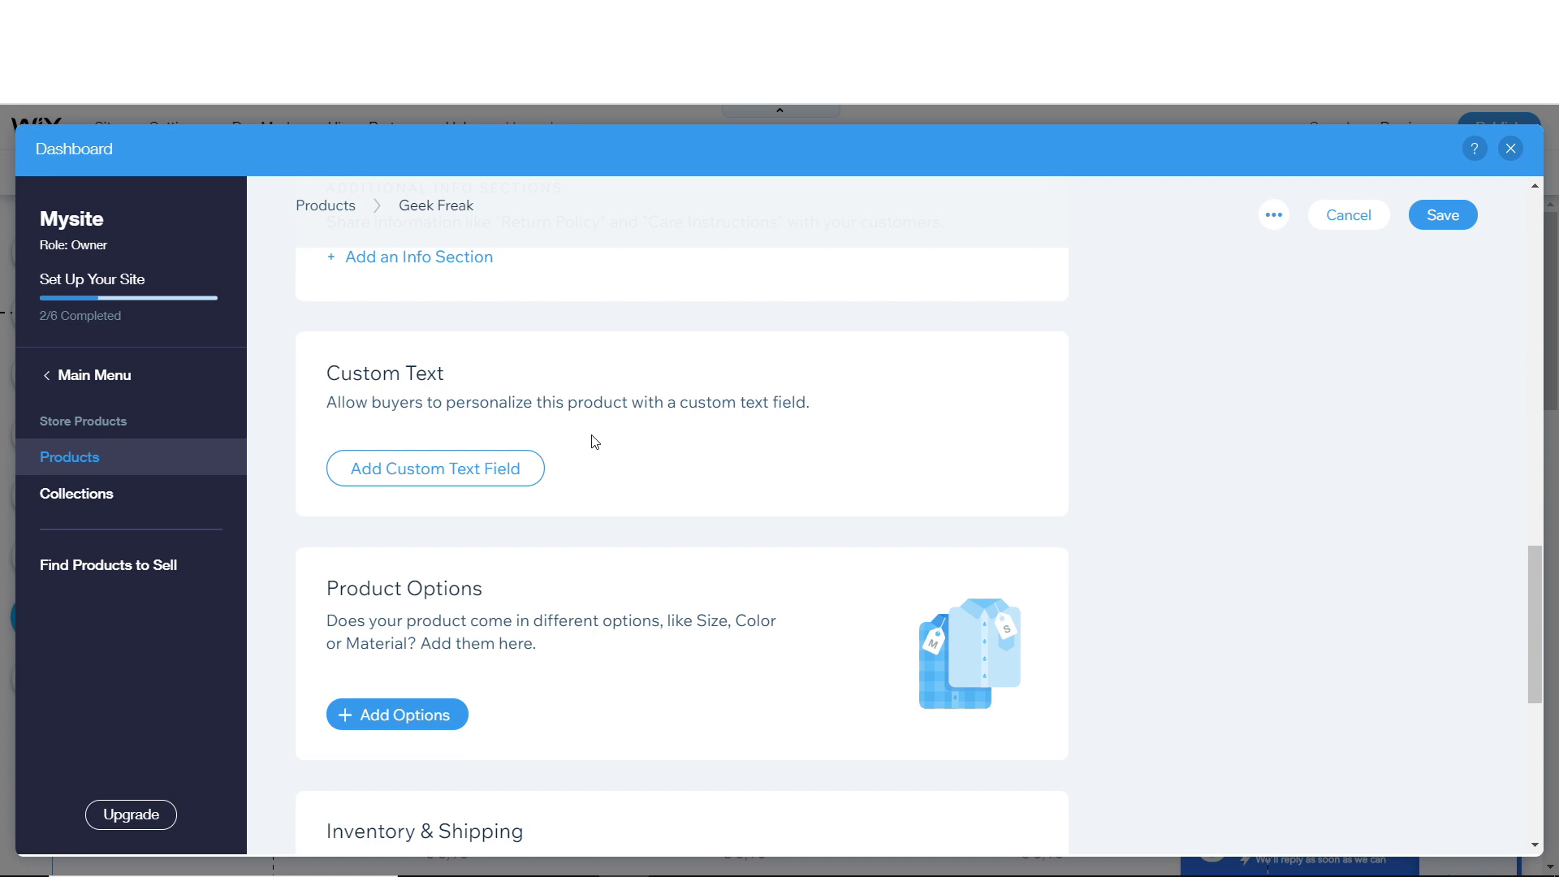
scroll(580, 439, up, 12)
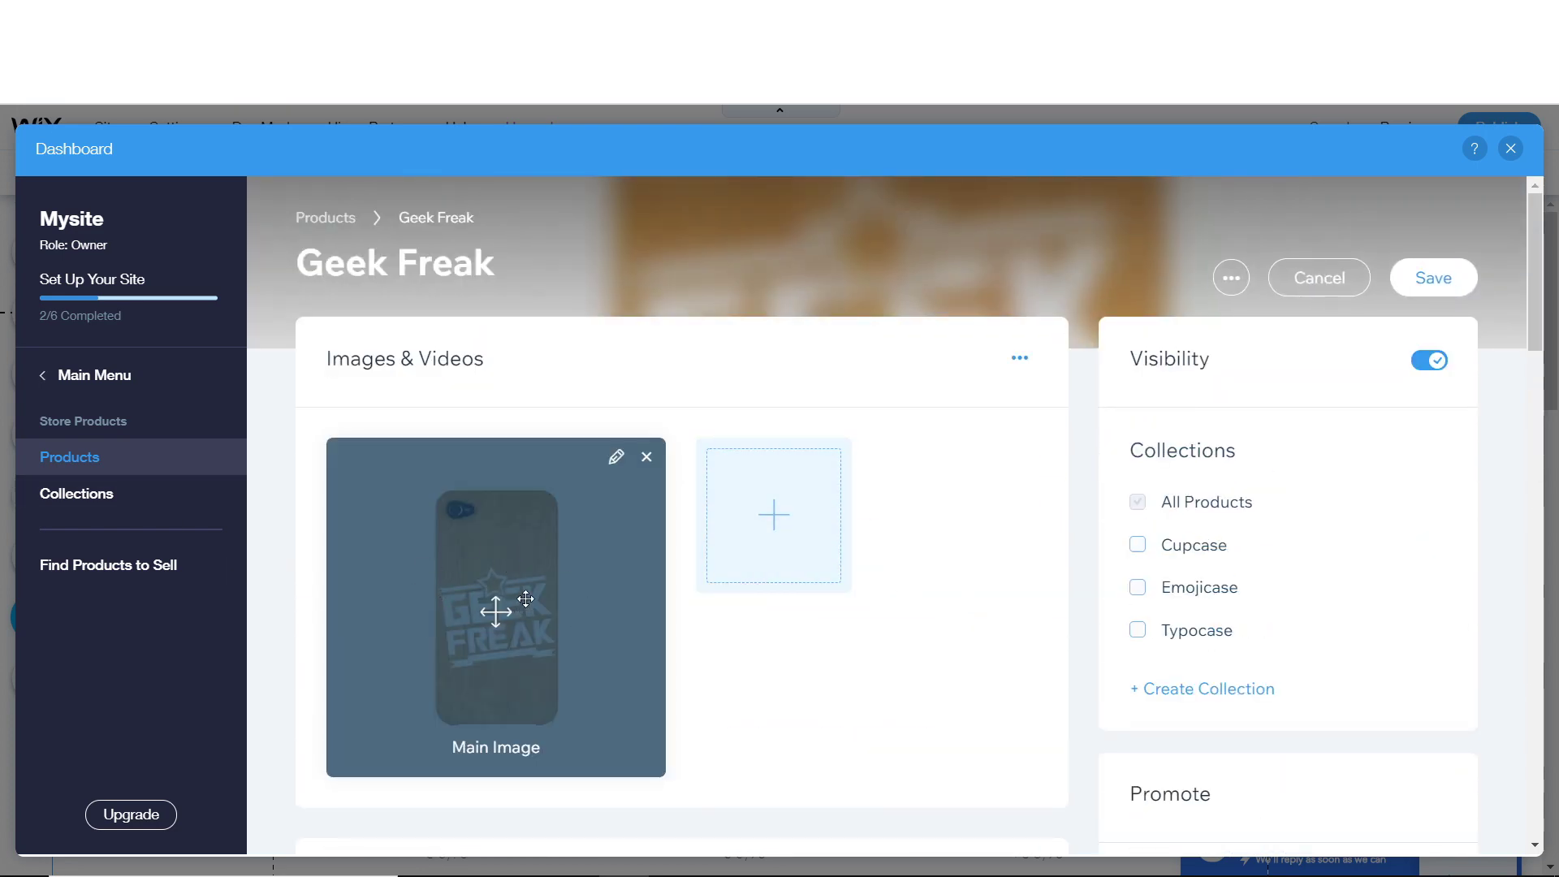
scroll(497, 609, down, 10)
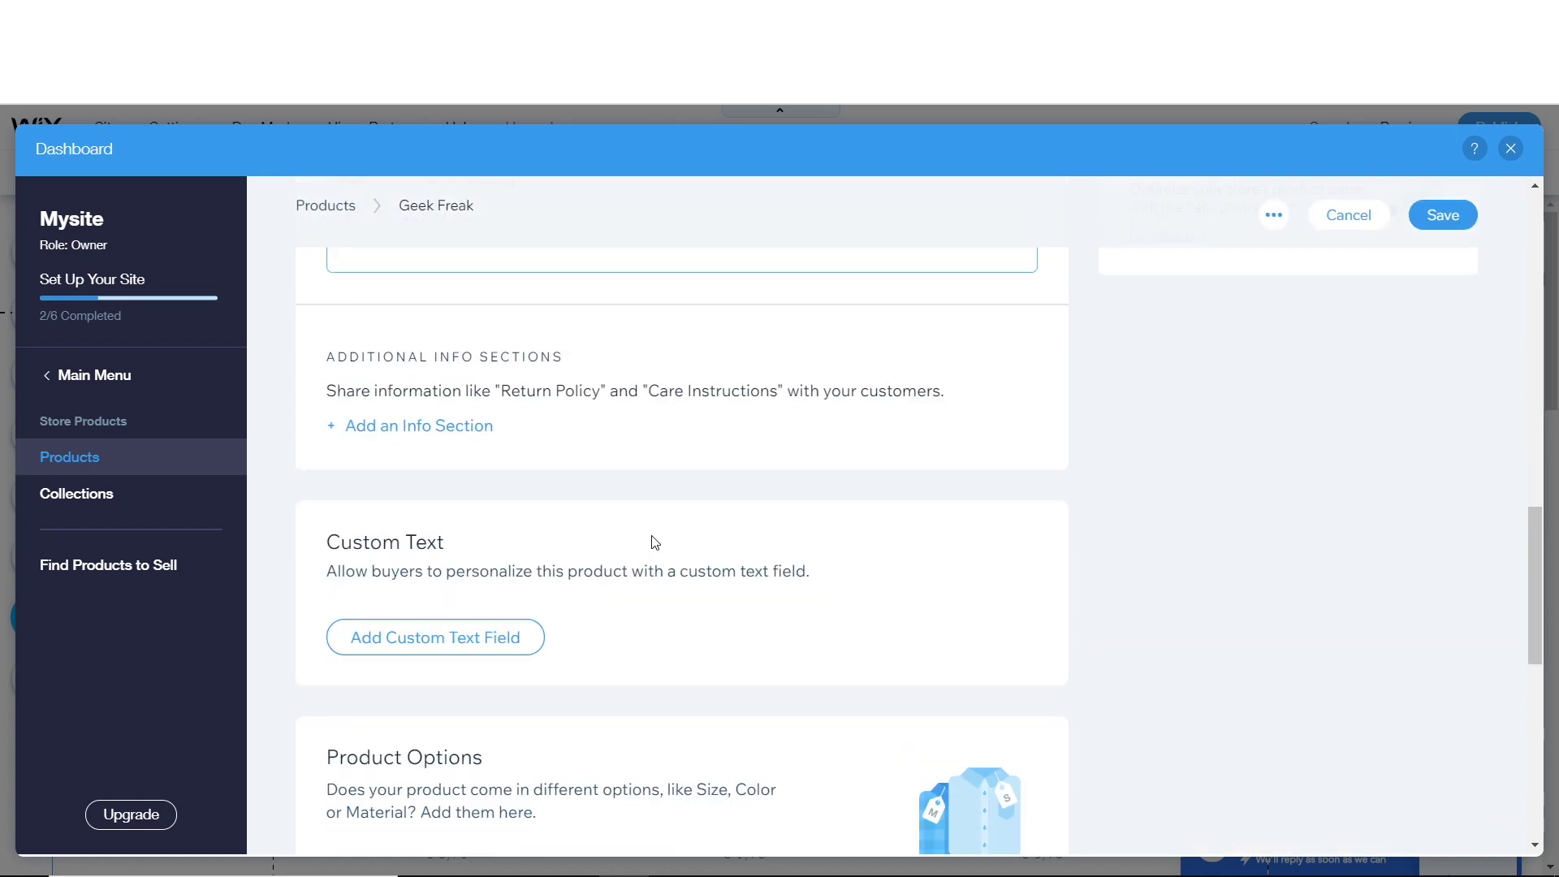
scroll(655, 542, down, 4)
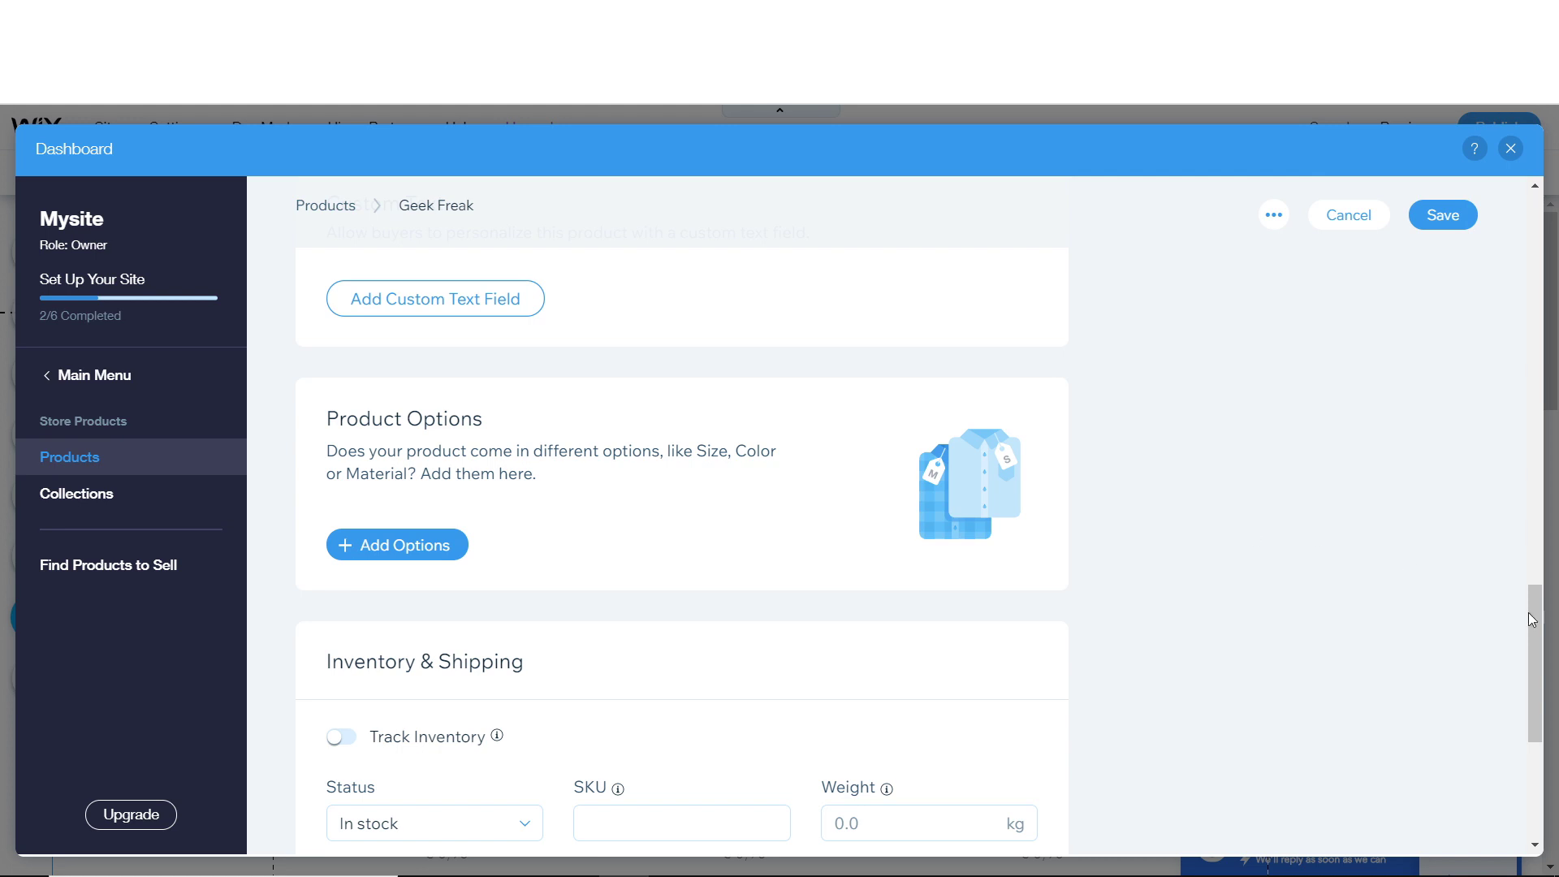
scroll(1133, 552, down, 2)
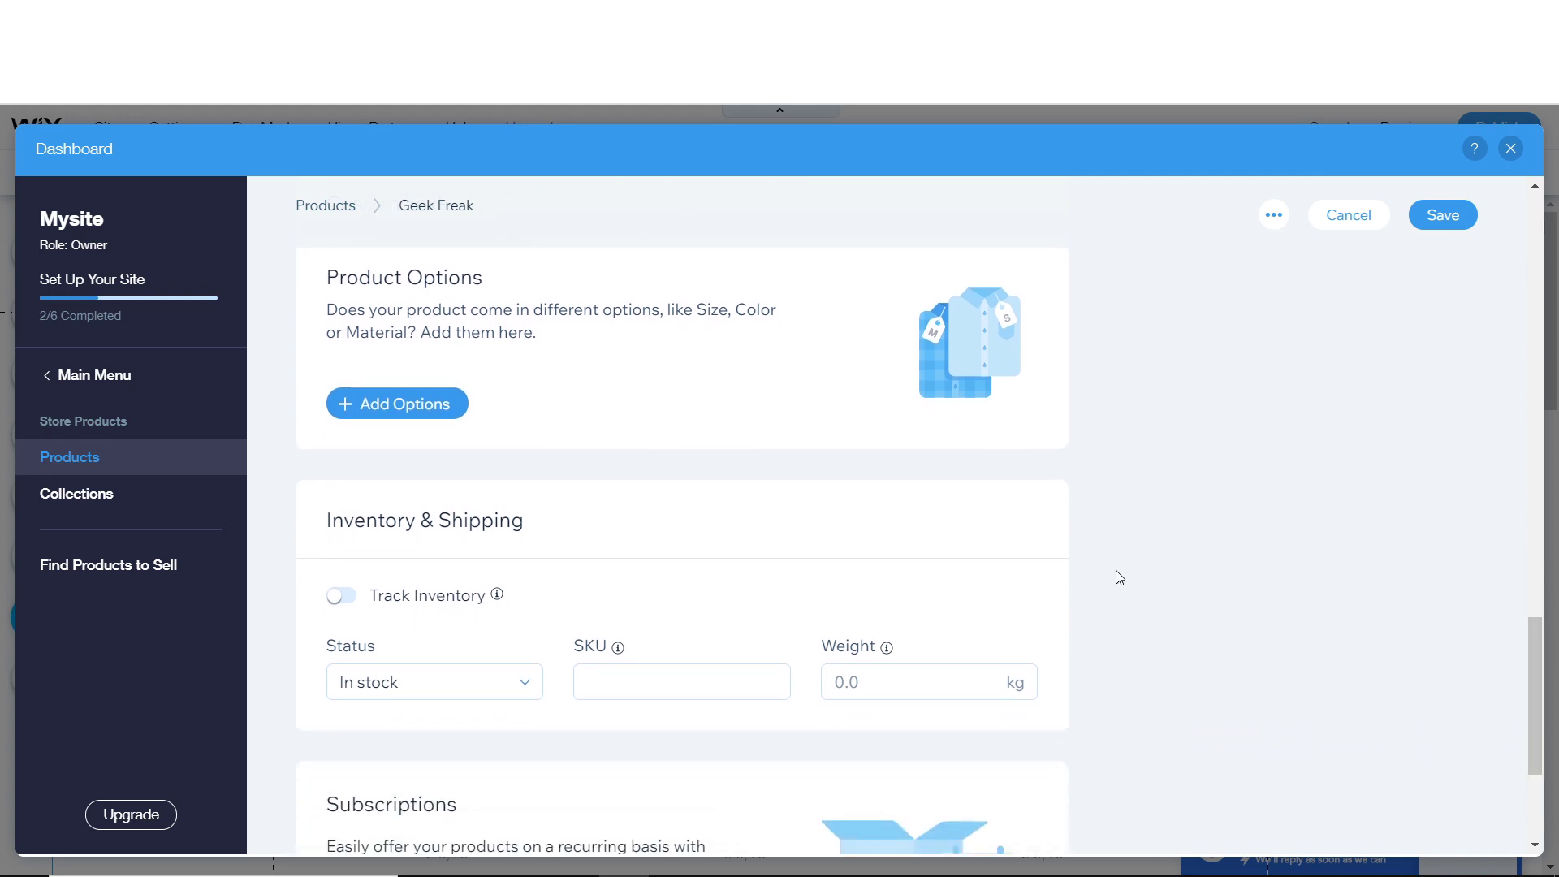
- Add a product option named Colors, shown as Color, with the choices Blue, Orange, Red, Yellow and Purple
click(418, 414)
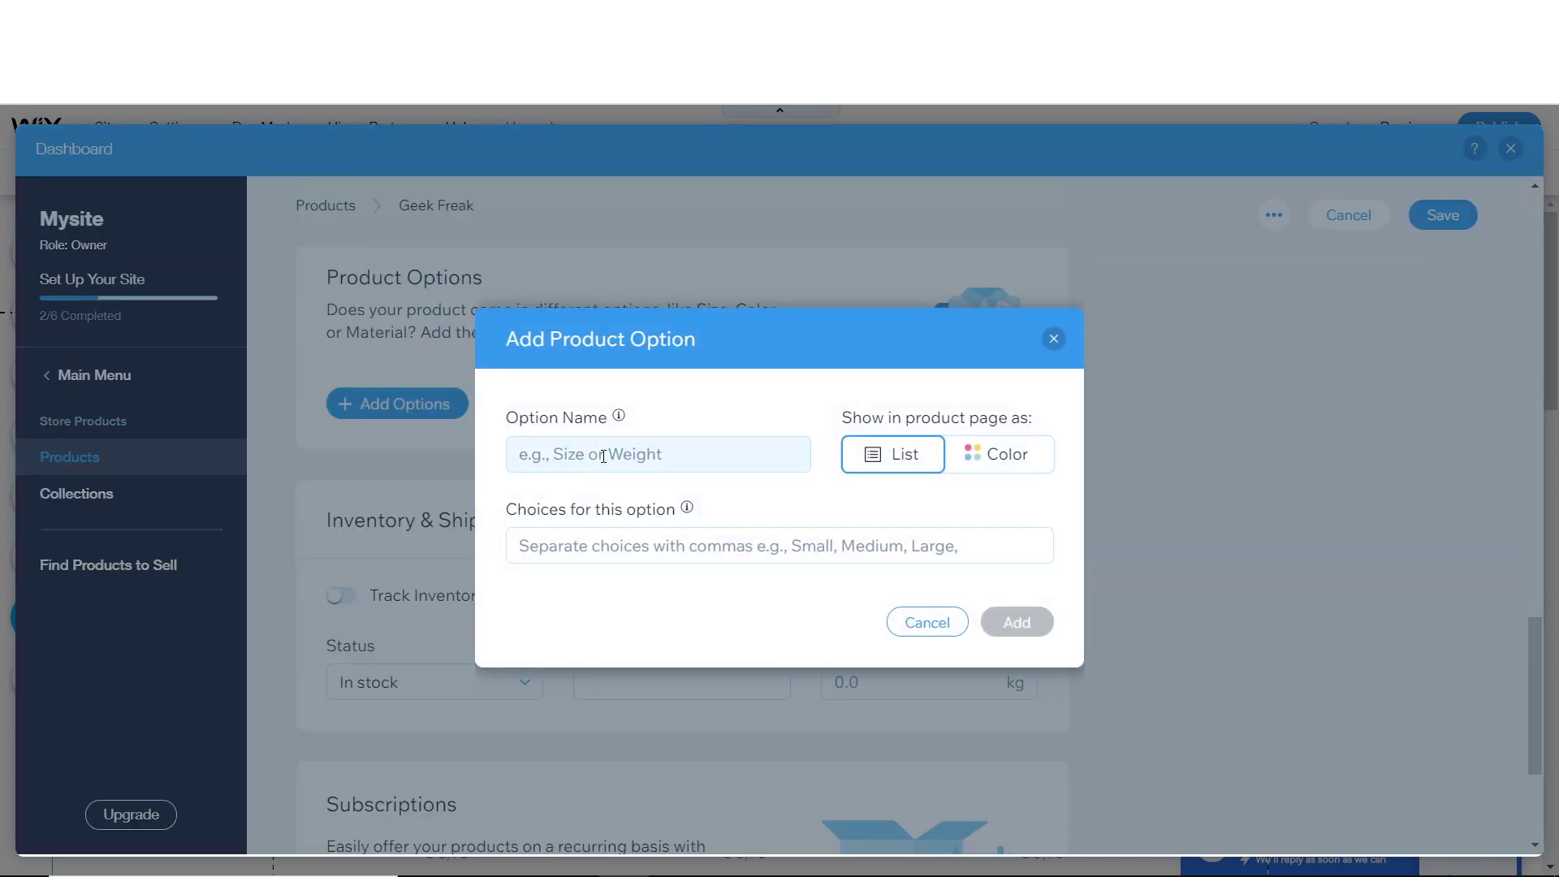
click(958, 459)
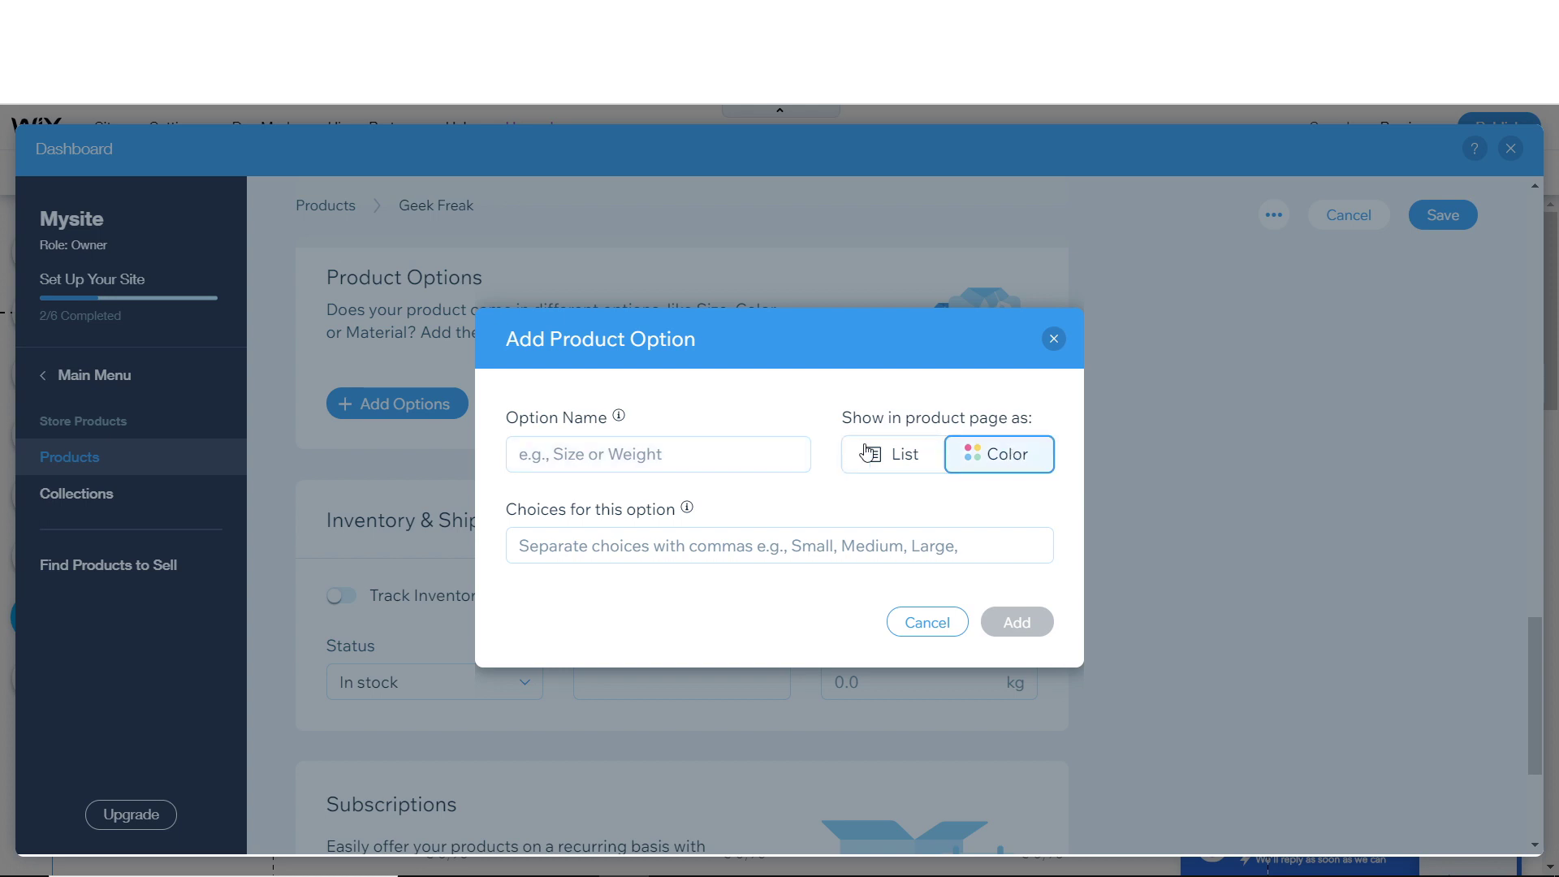
click(686, 457)
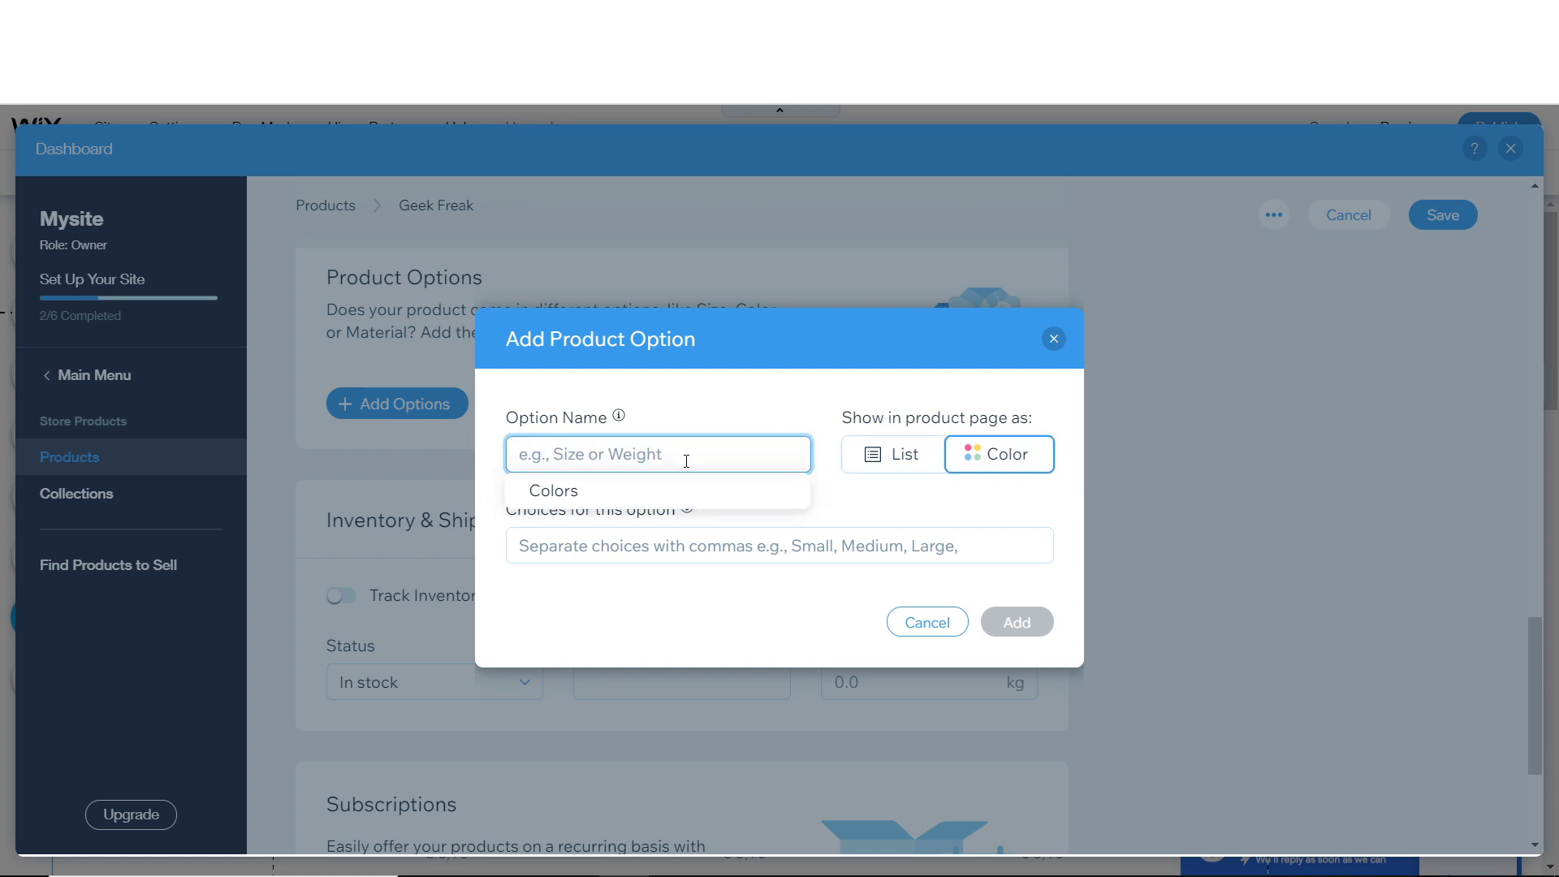
click(678, 489)
click(674, 546)
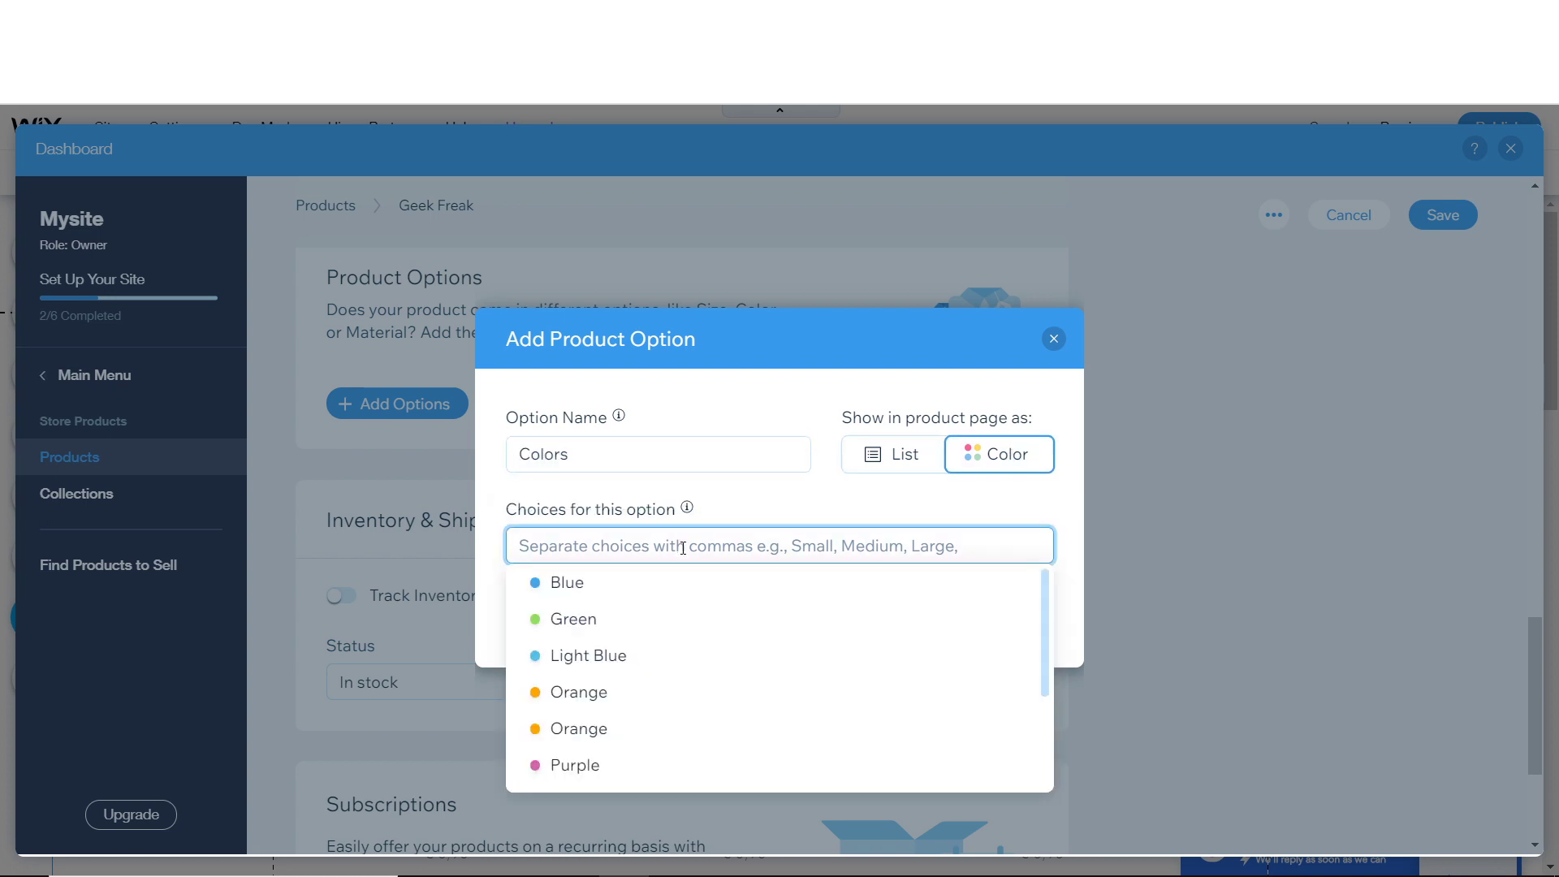
click(671, 595)
click(642, 621)
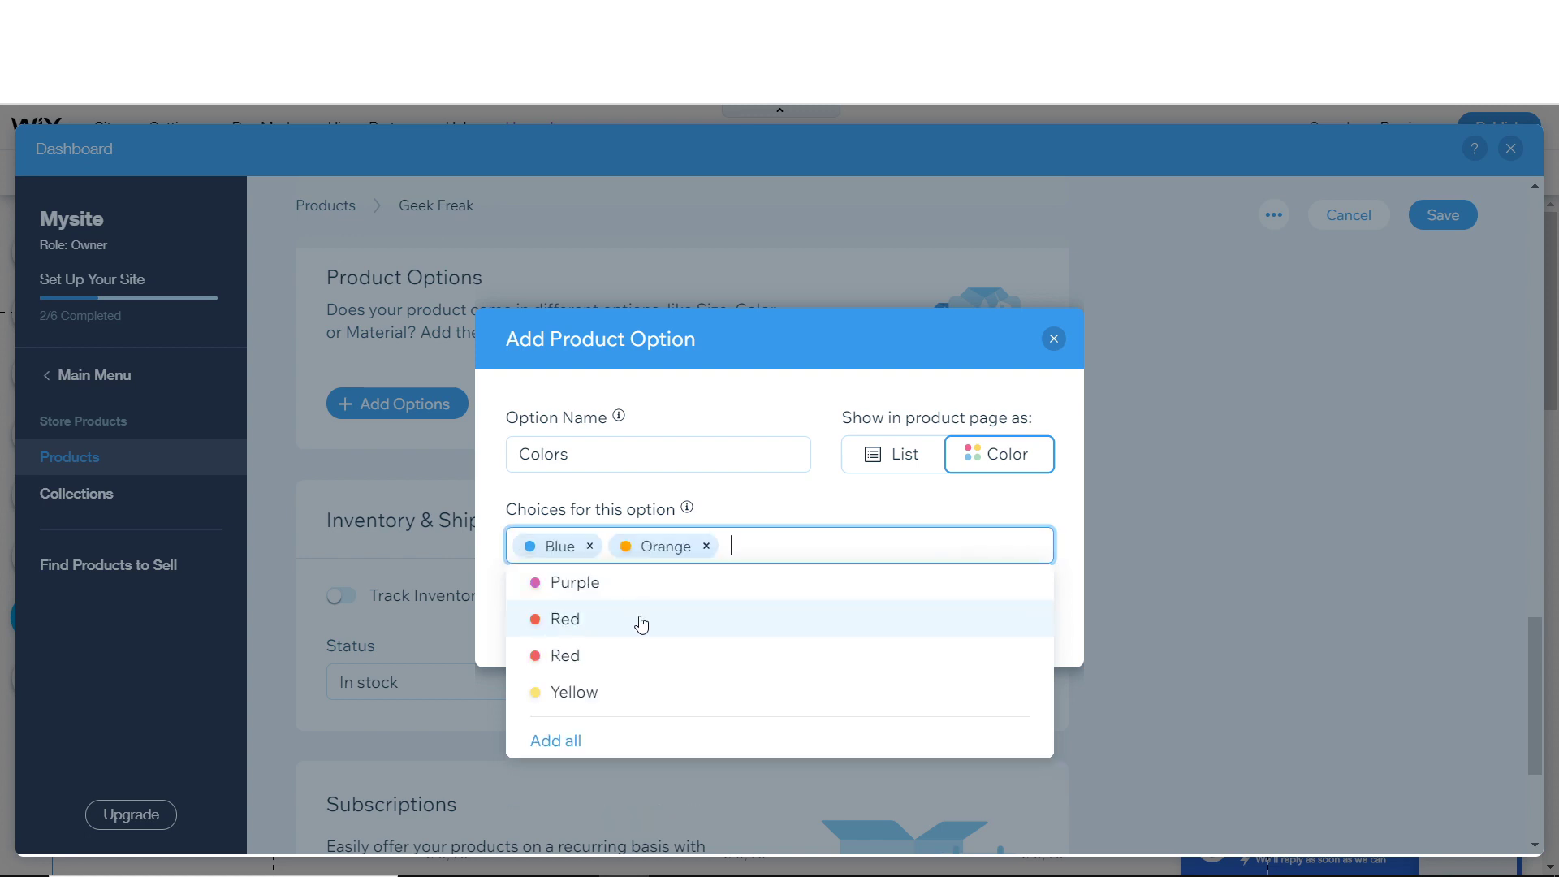
click(632, 622)
click(630, 624)
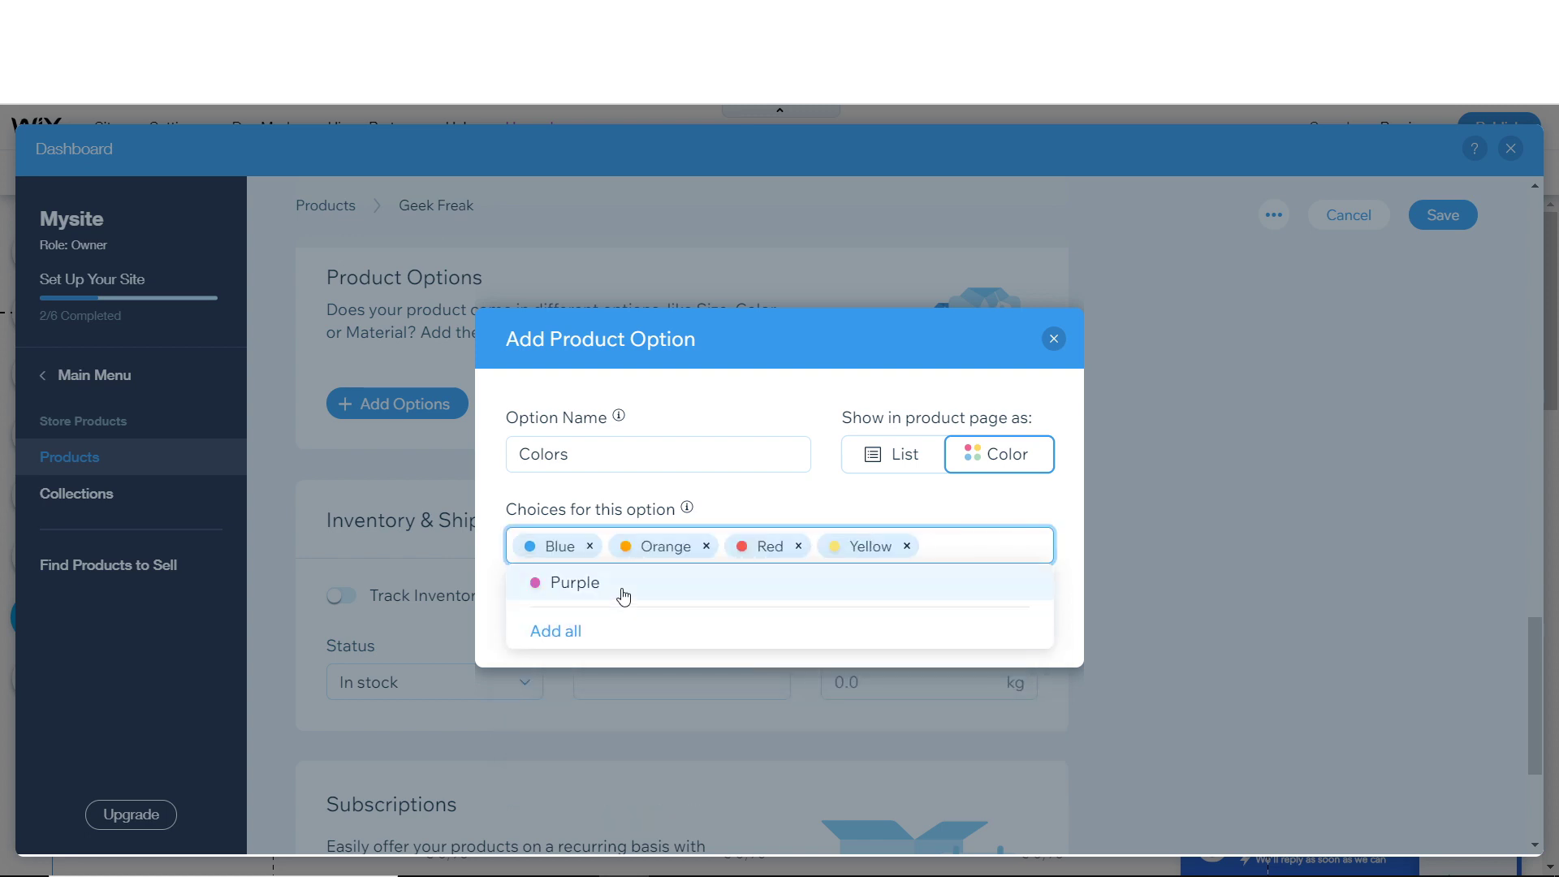
click(622, 596)
click(1031, 629)
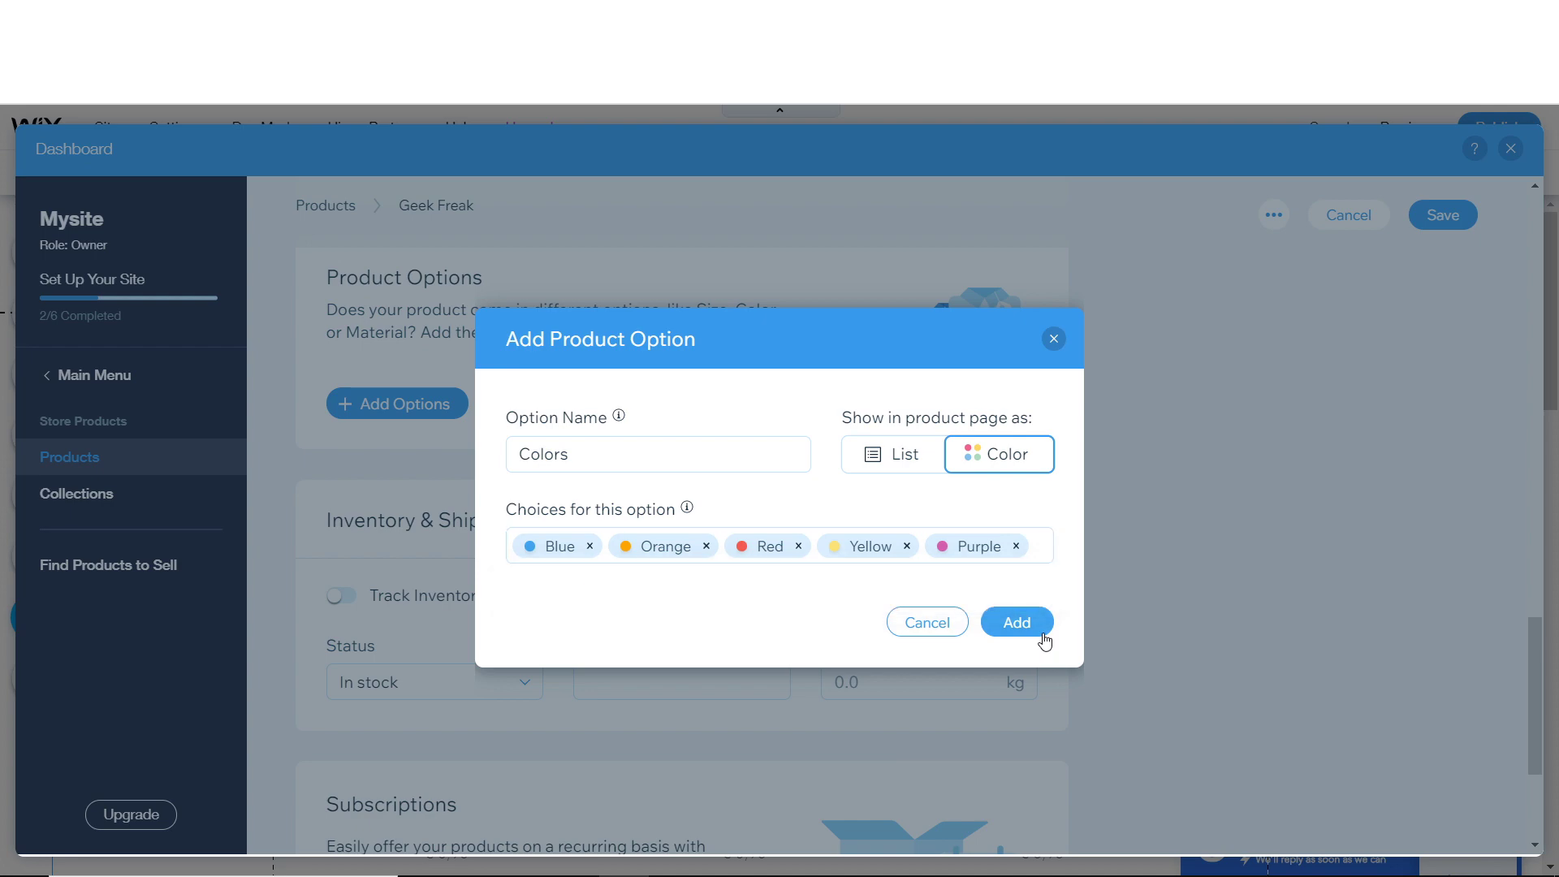
- Review the product's images, product options, inventory and shipping fields, and subscriptions section
scroll(856, 448, up, 10)
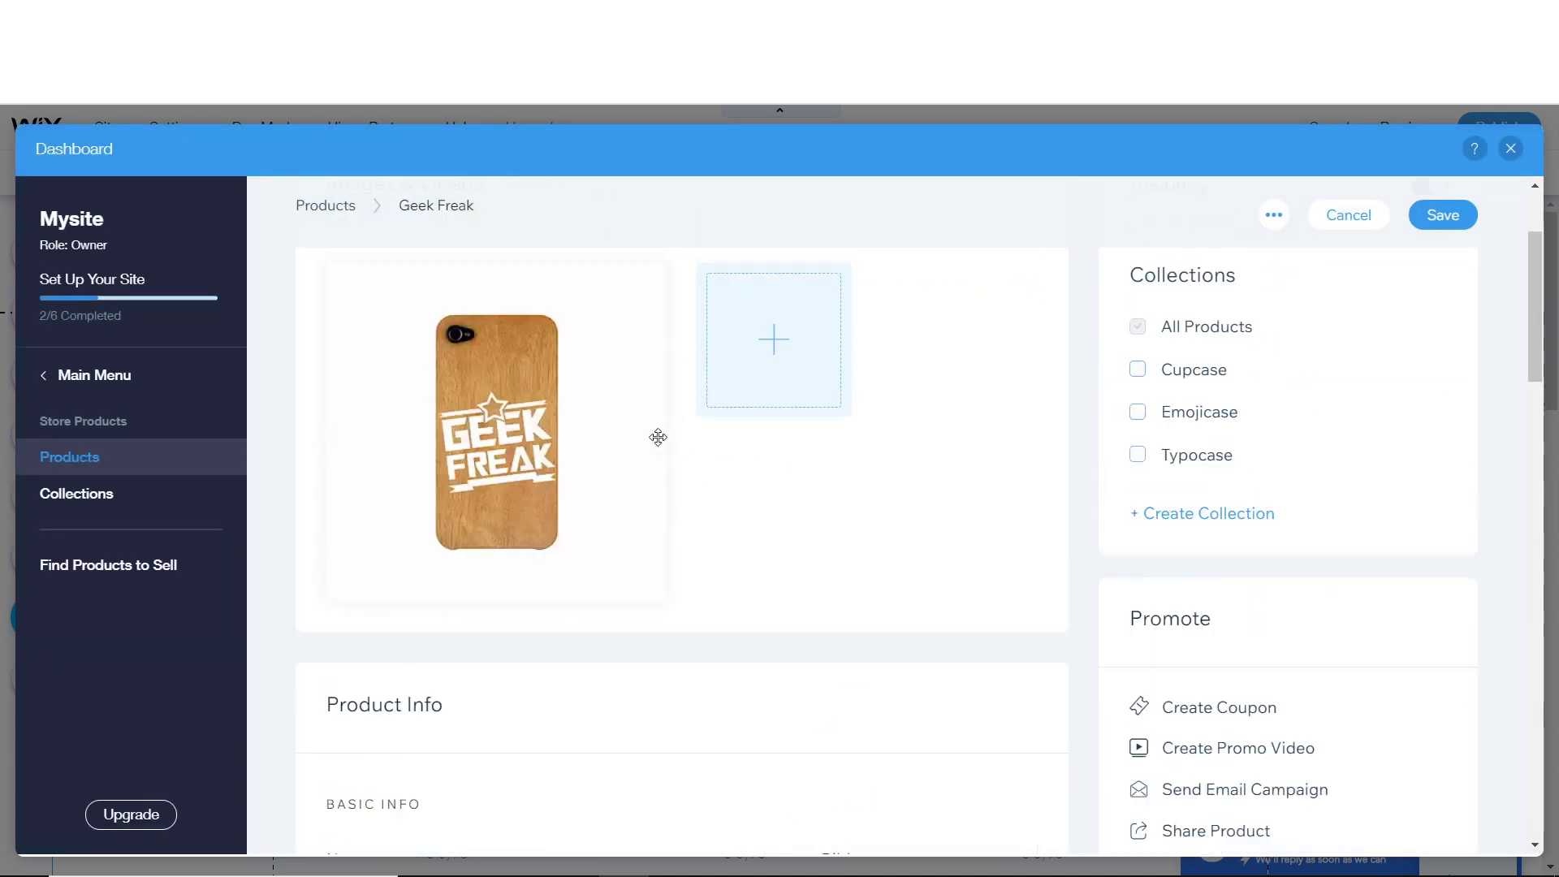
scroll(766, 574, down, 15)
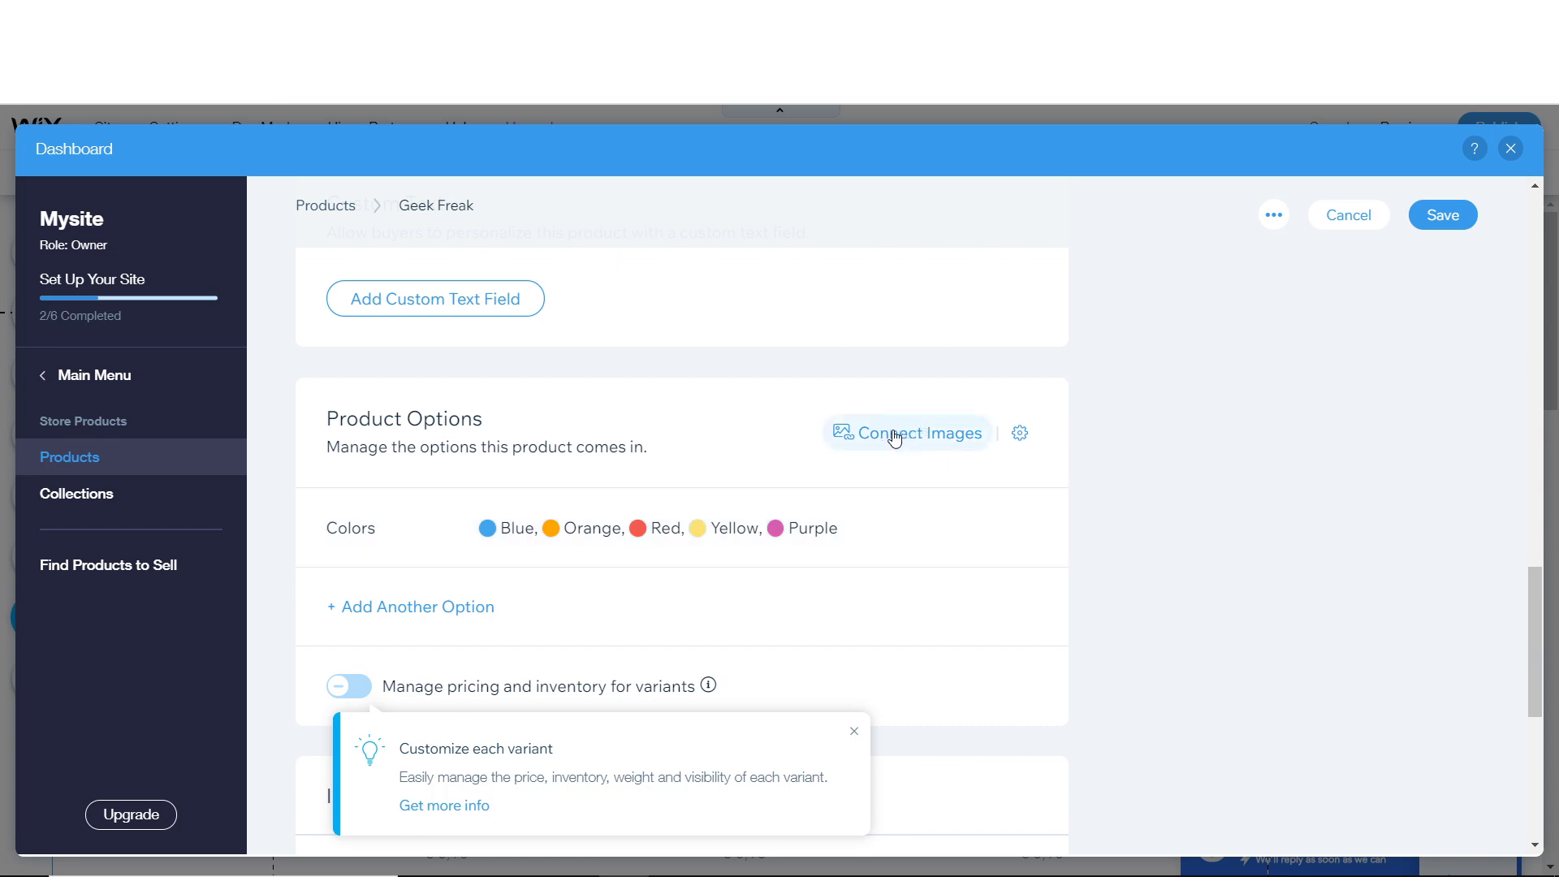
scroll(756, 461, up, 1)
scroll(756, 461, up, 15)
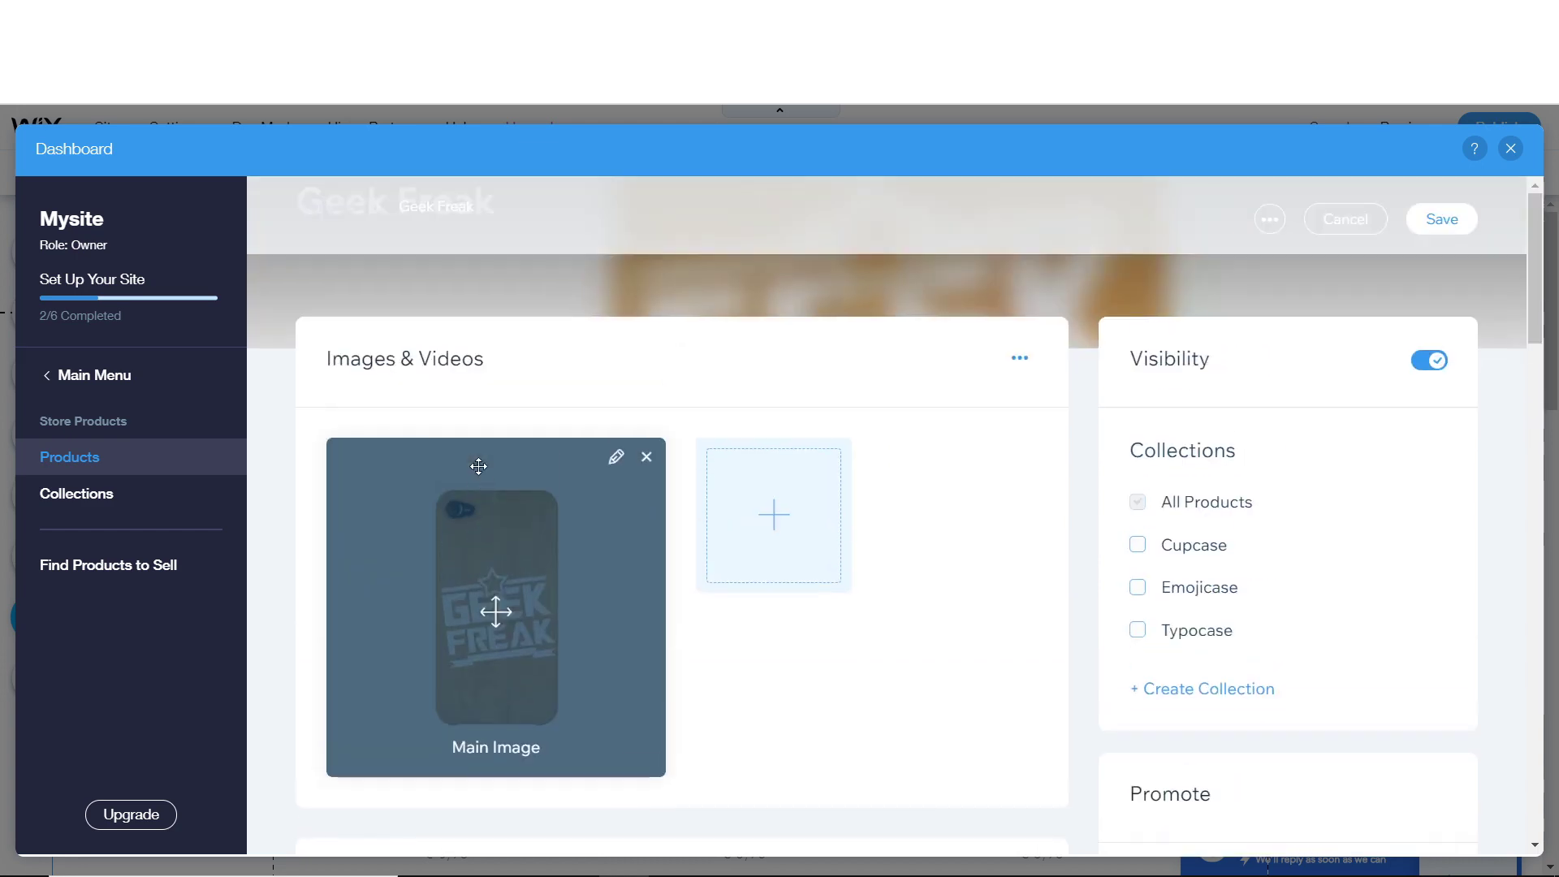
scroll(581, 568, down, 15)
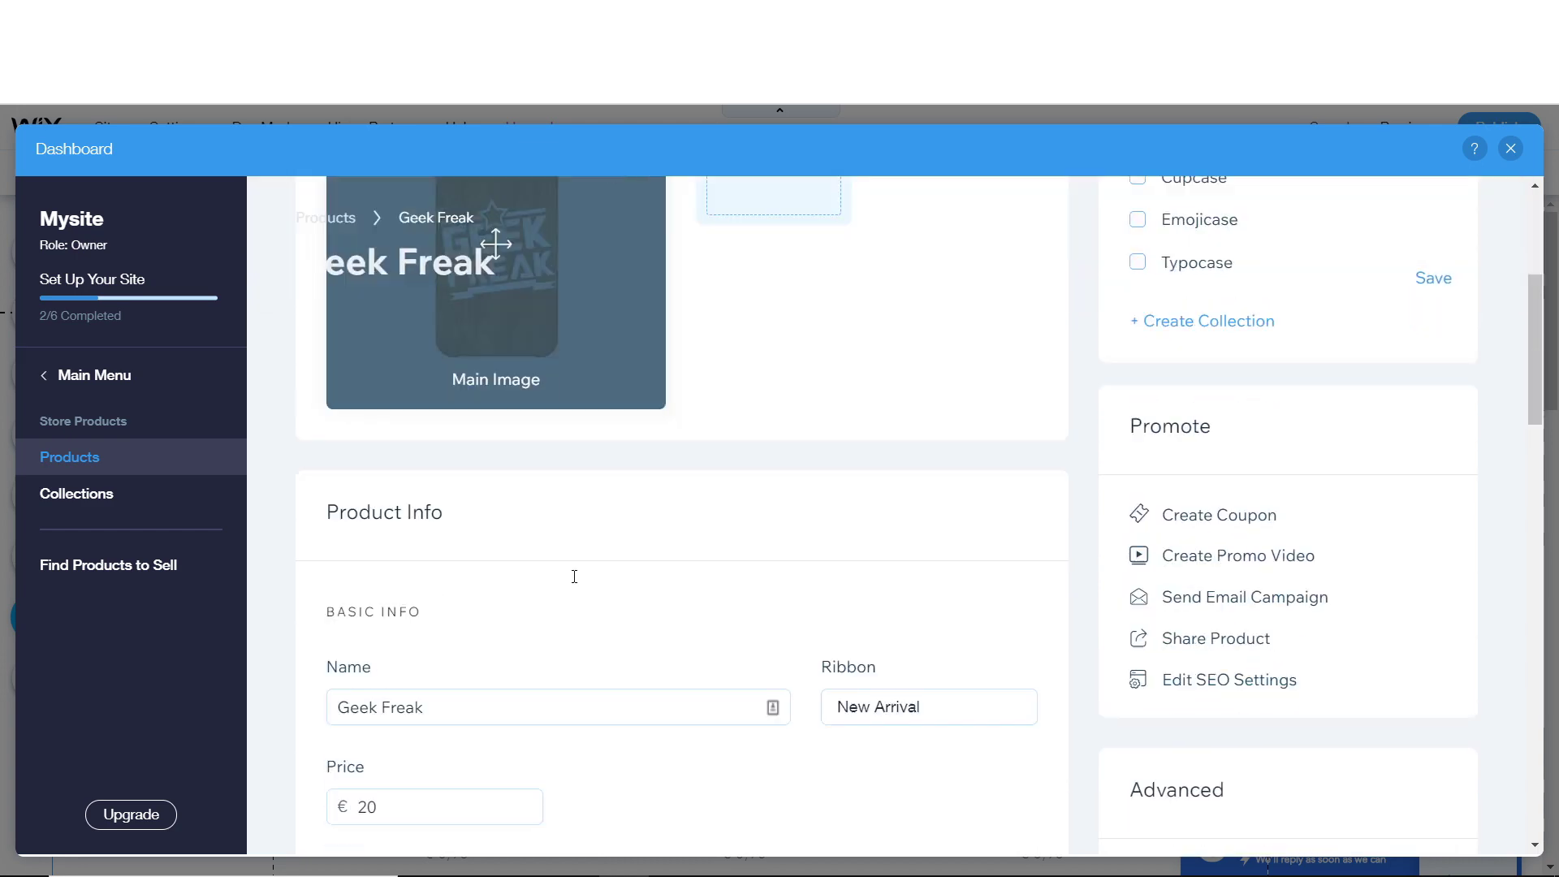
scroll(760, 499, down, 4)
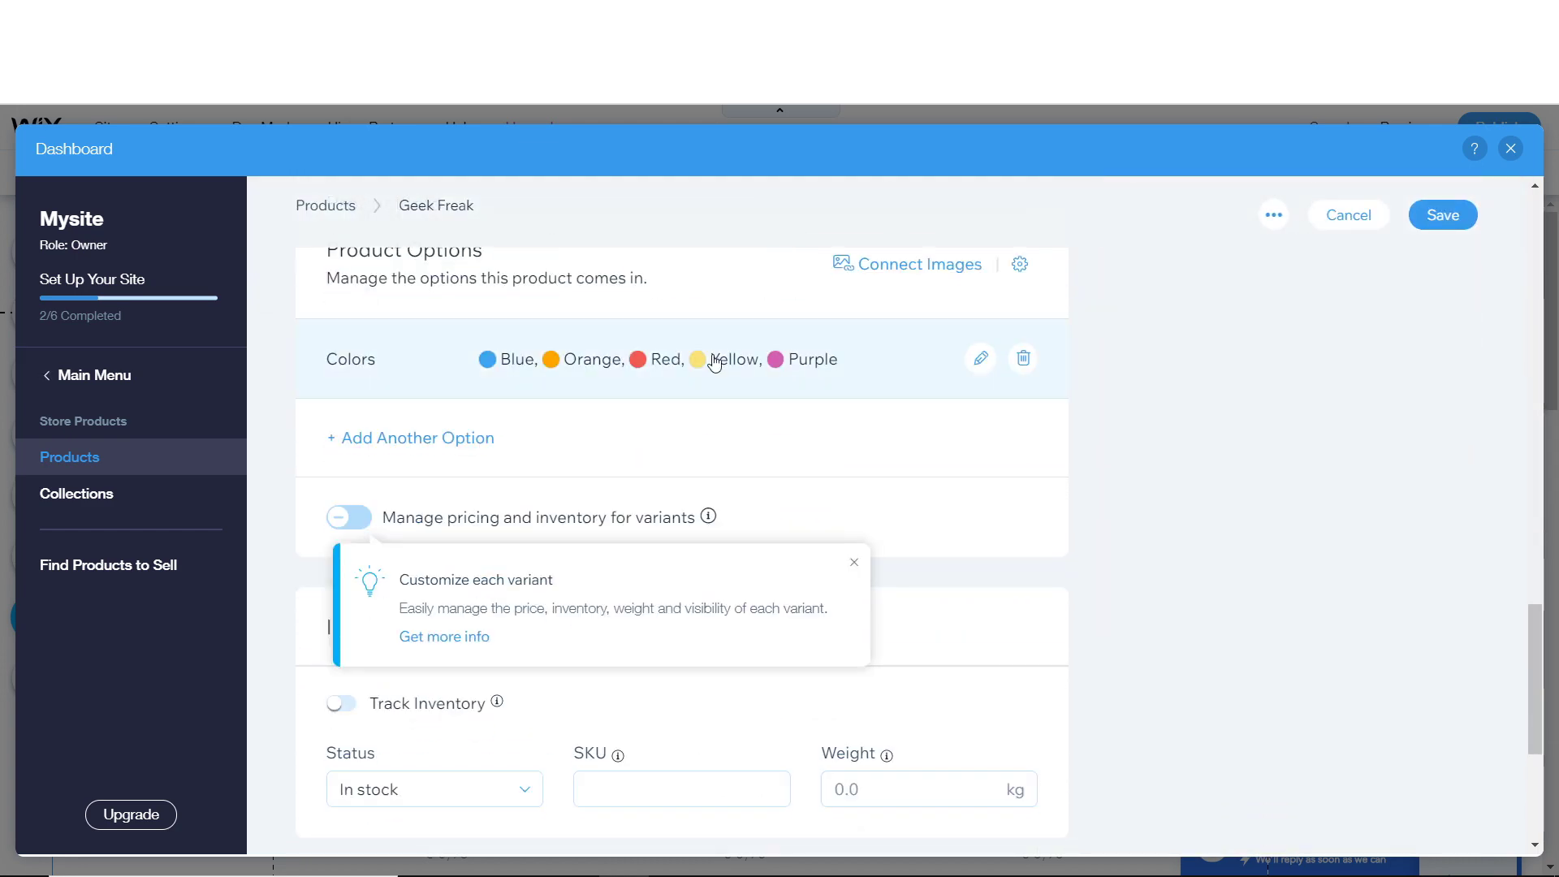
scroll(630, 400, up, 15)
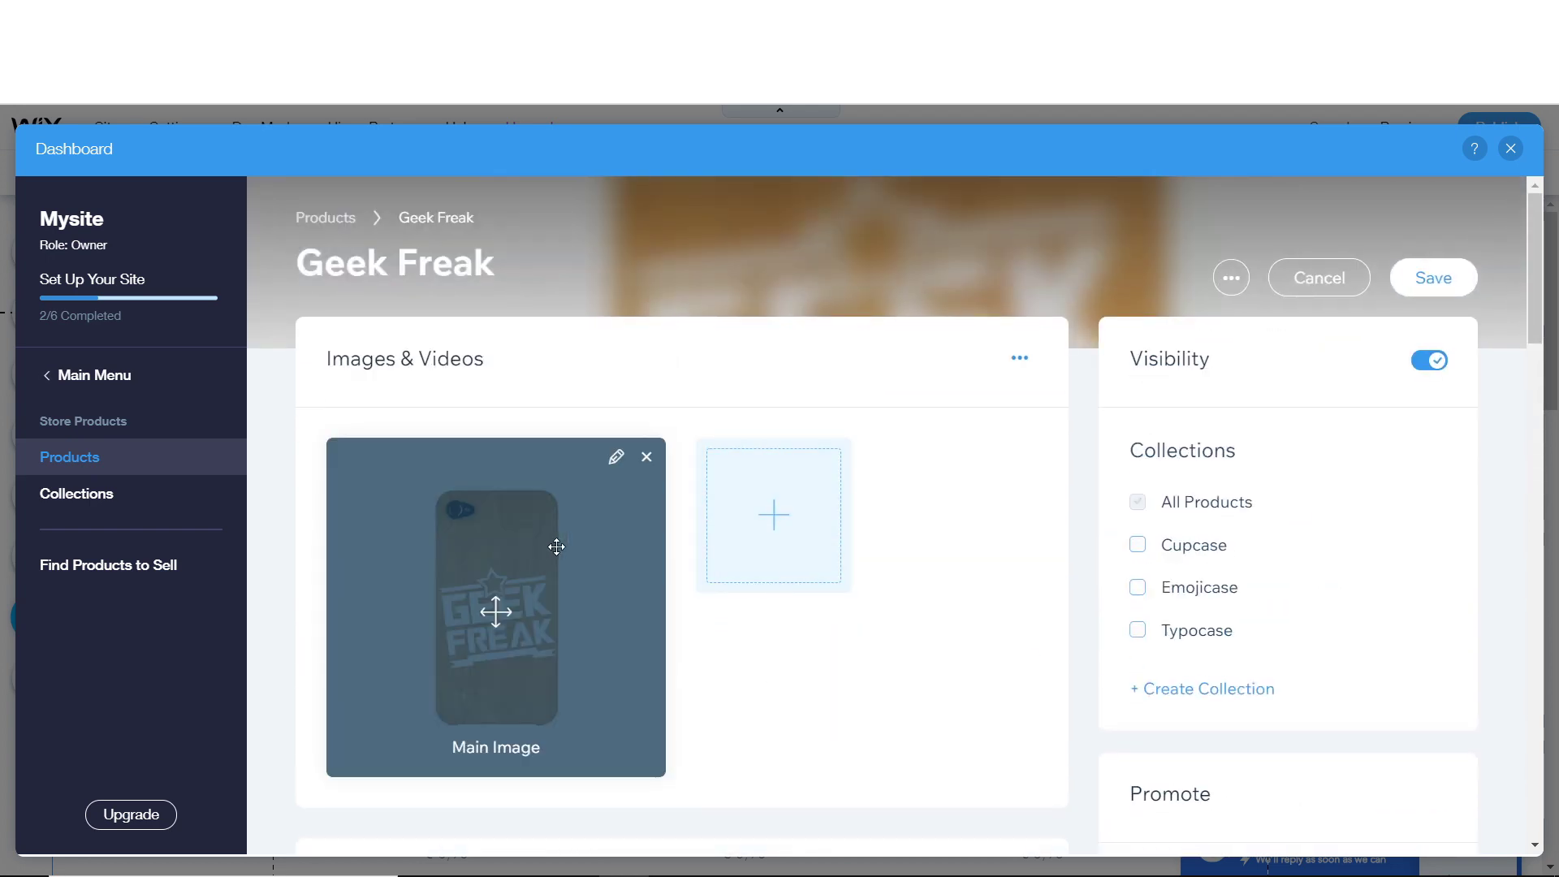
scroll(937, 560, down, 12)
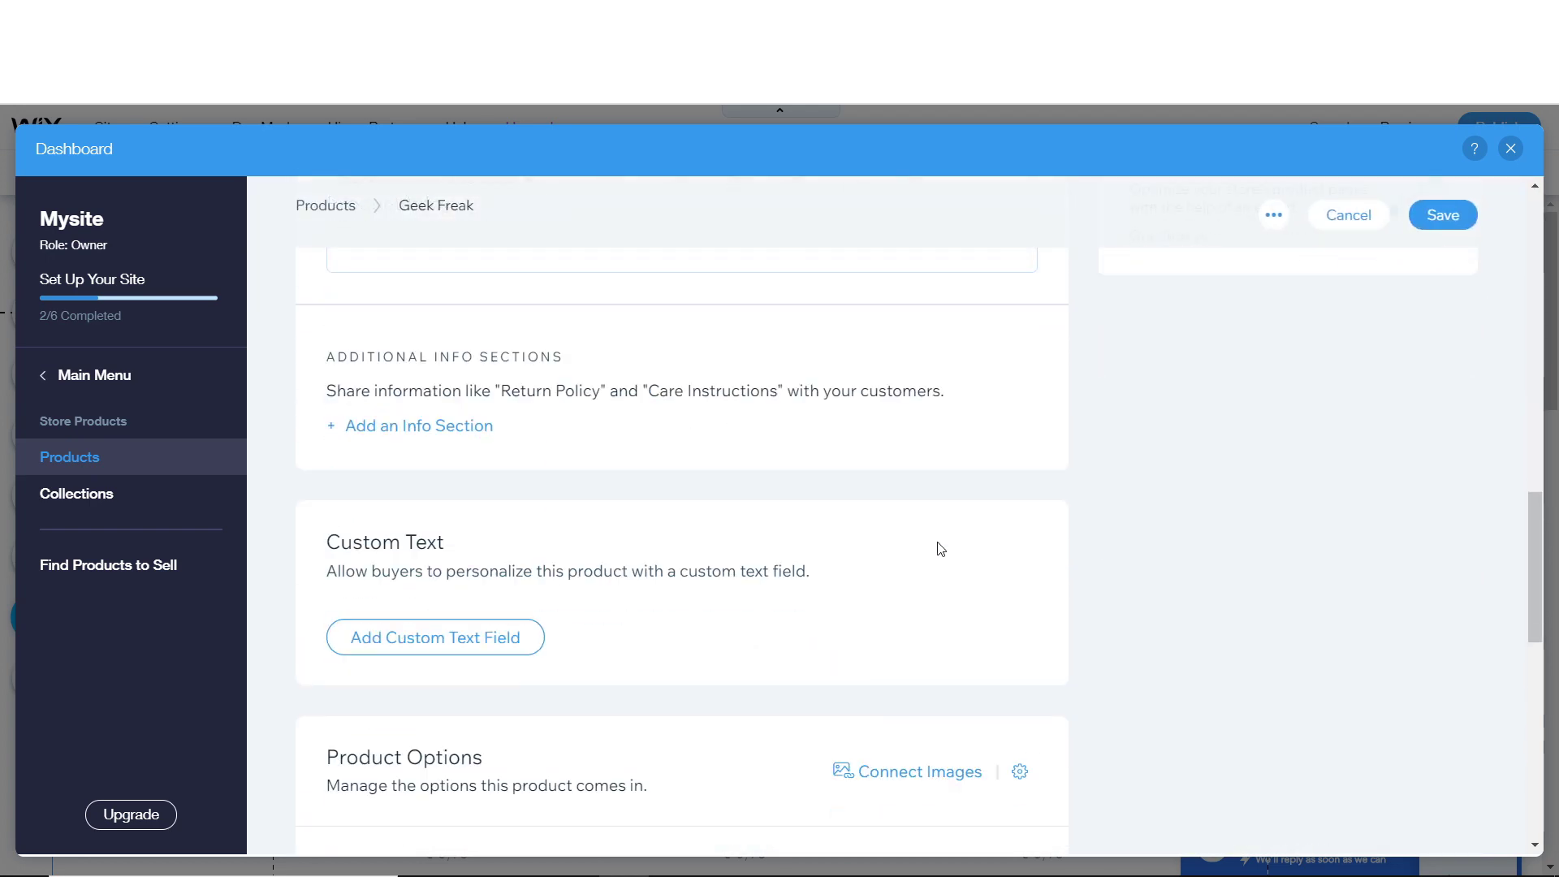
scroll(938, 547, down, 8)
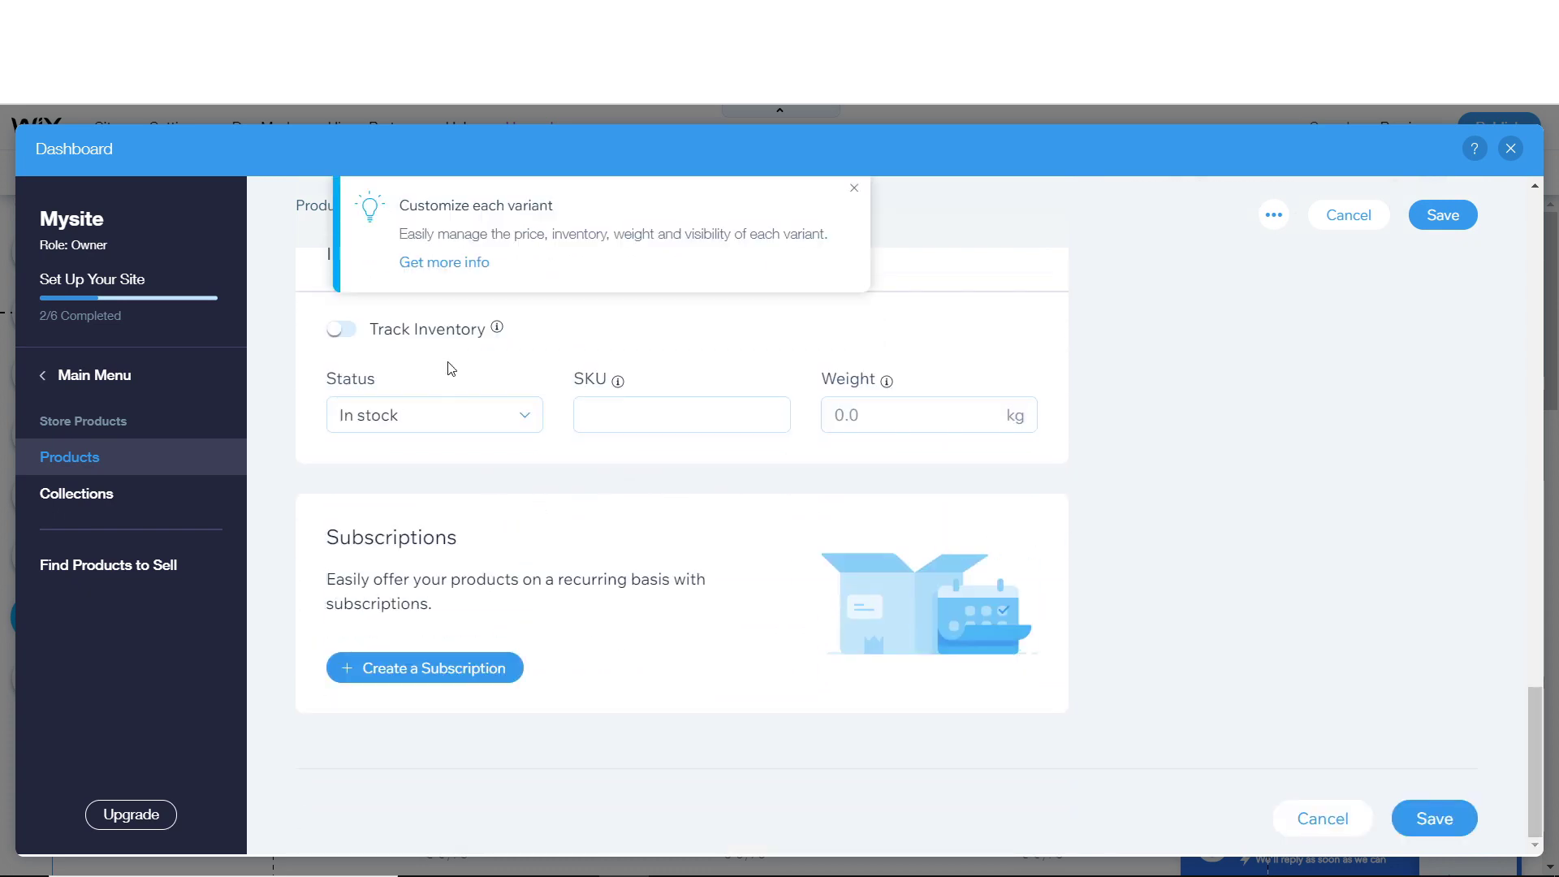
scroll(451, 369, up, 2)
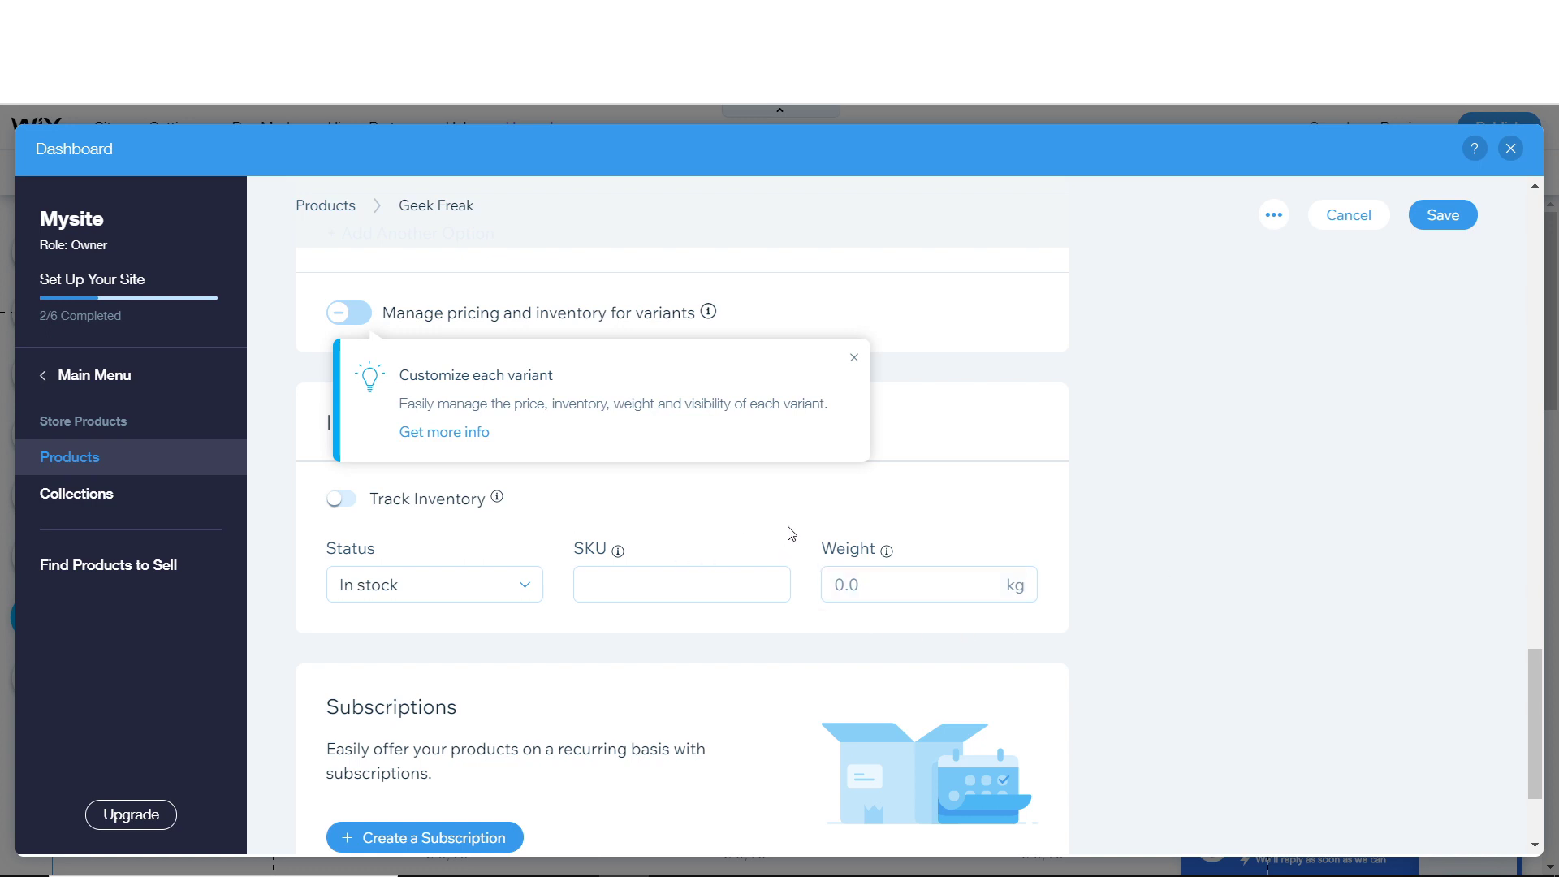
- Assign the product to the Typocase collection, save it, and dismiss the setup progress message
scroll(1025, 648, up, 15)
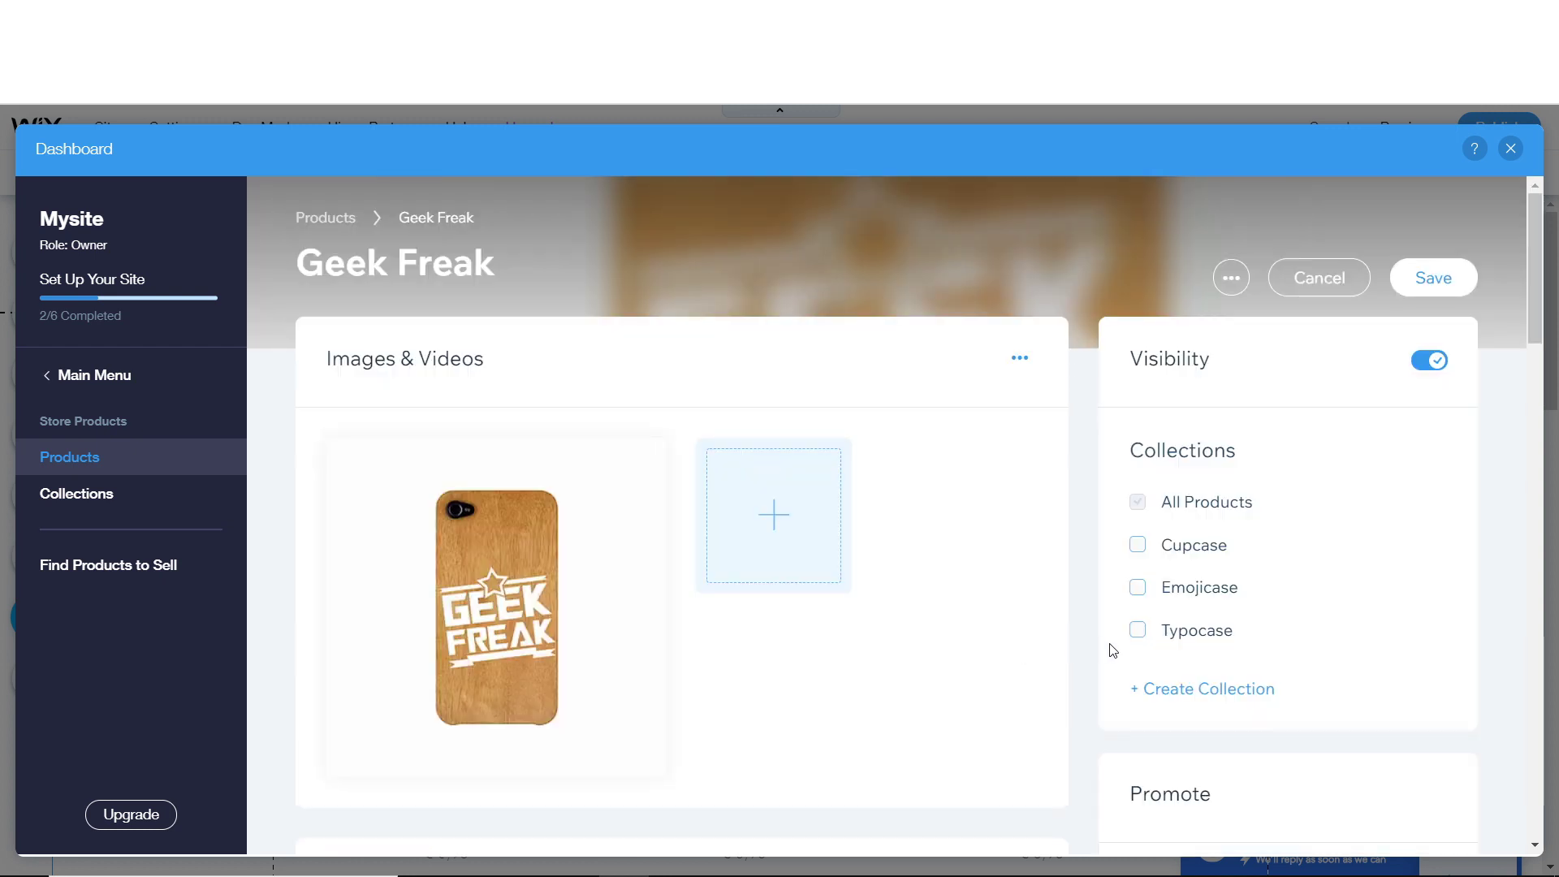
click(1167, 634)
click(1444, 282)
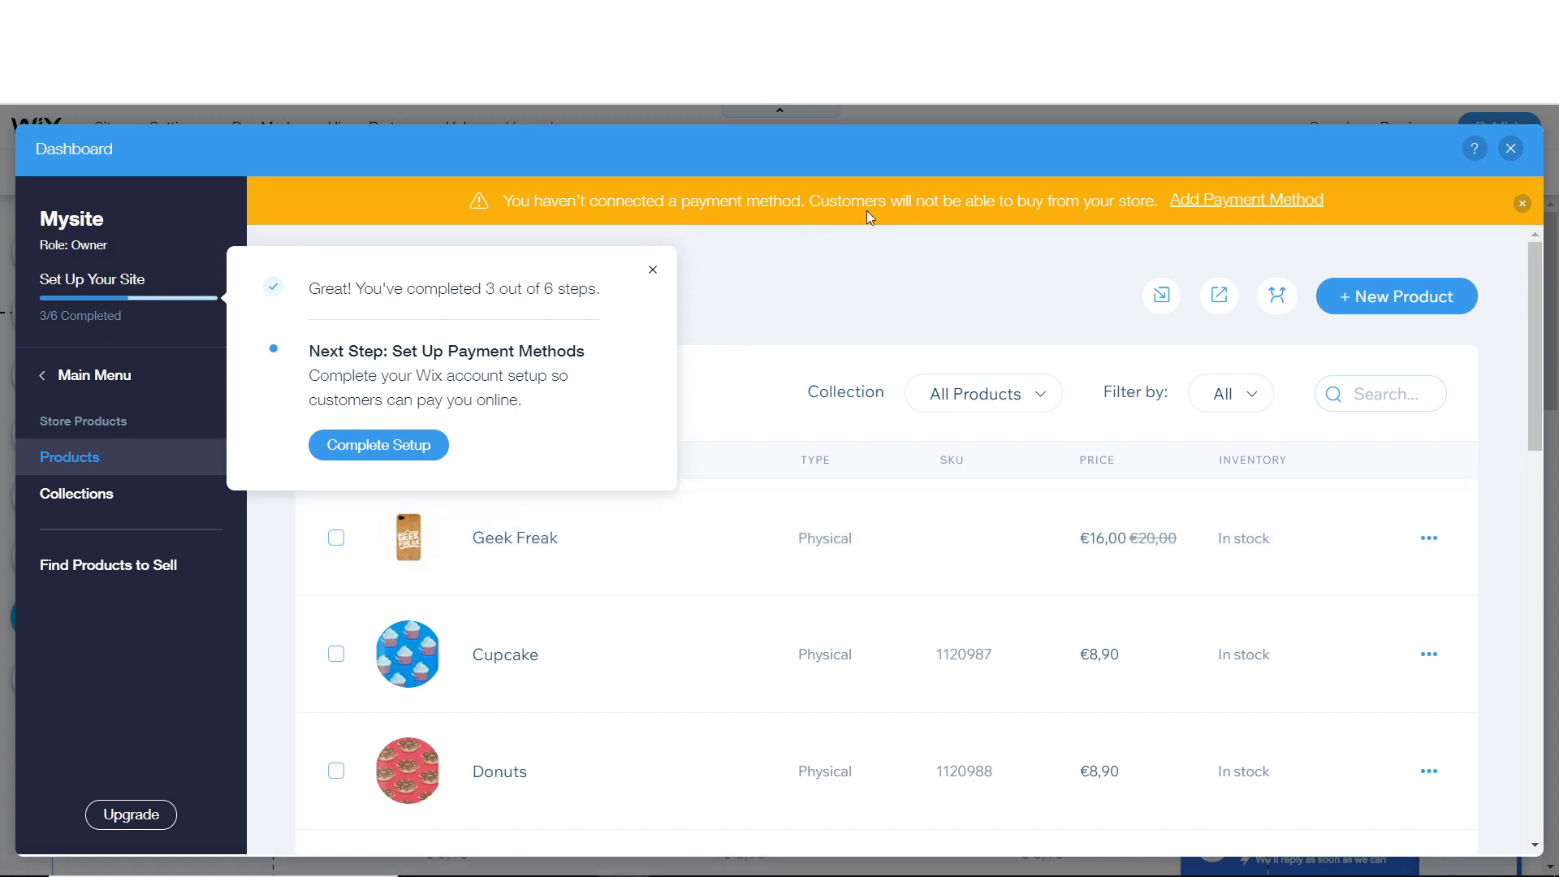
click(652, 270)
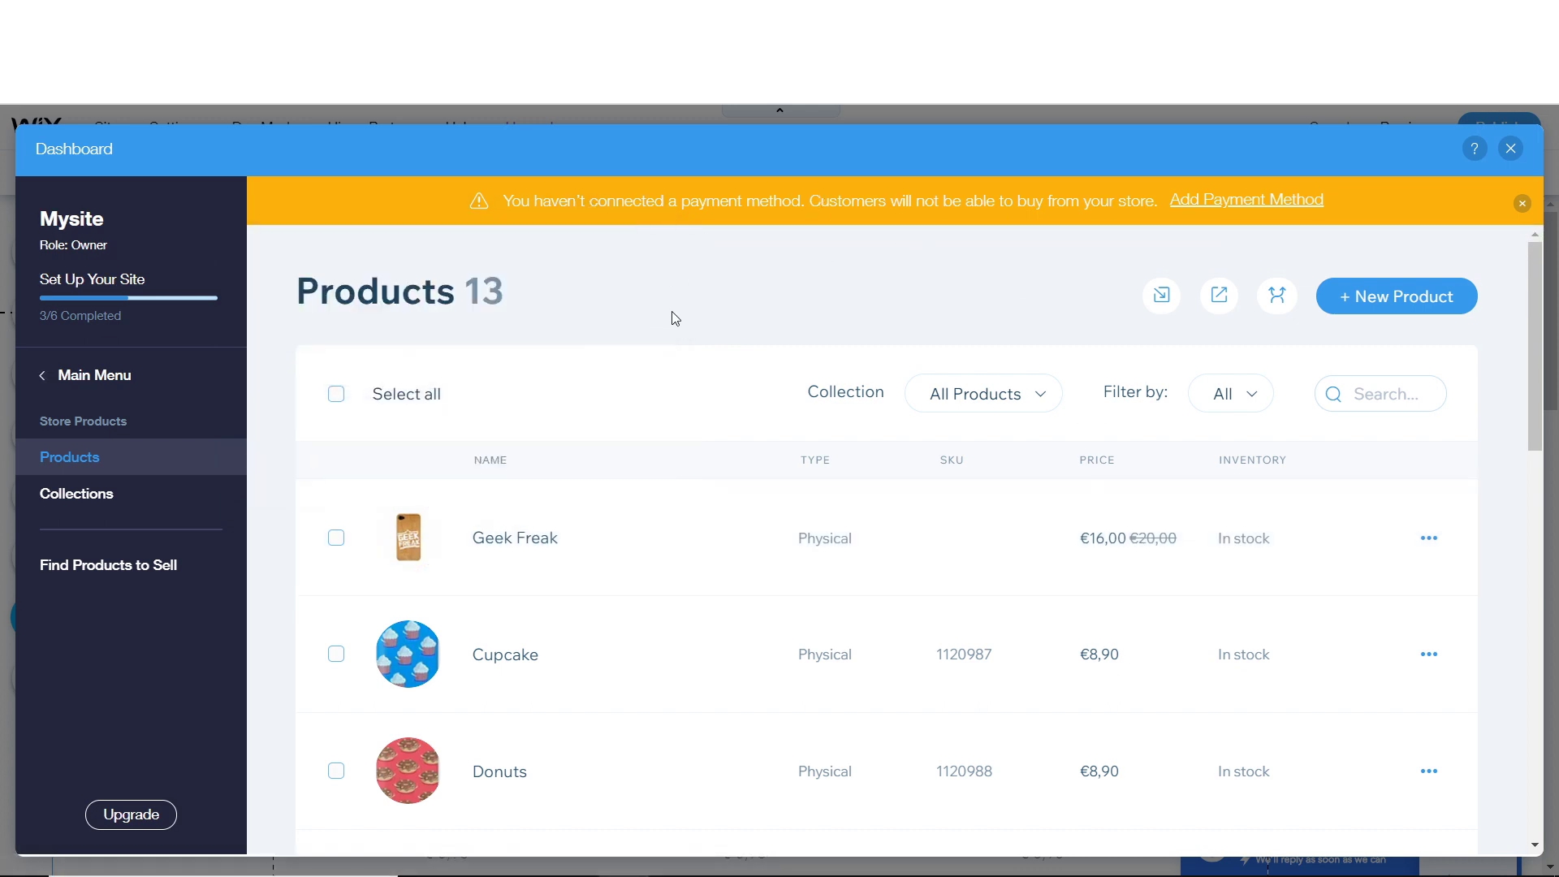
- Deselect PayPal among the store's payment methods and connect only Accept Credit/Debit Cards with Wix
click(1259, 206)
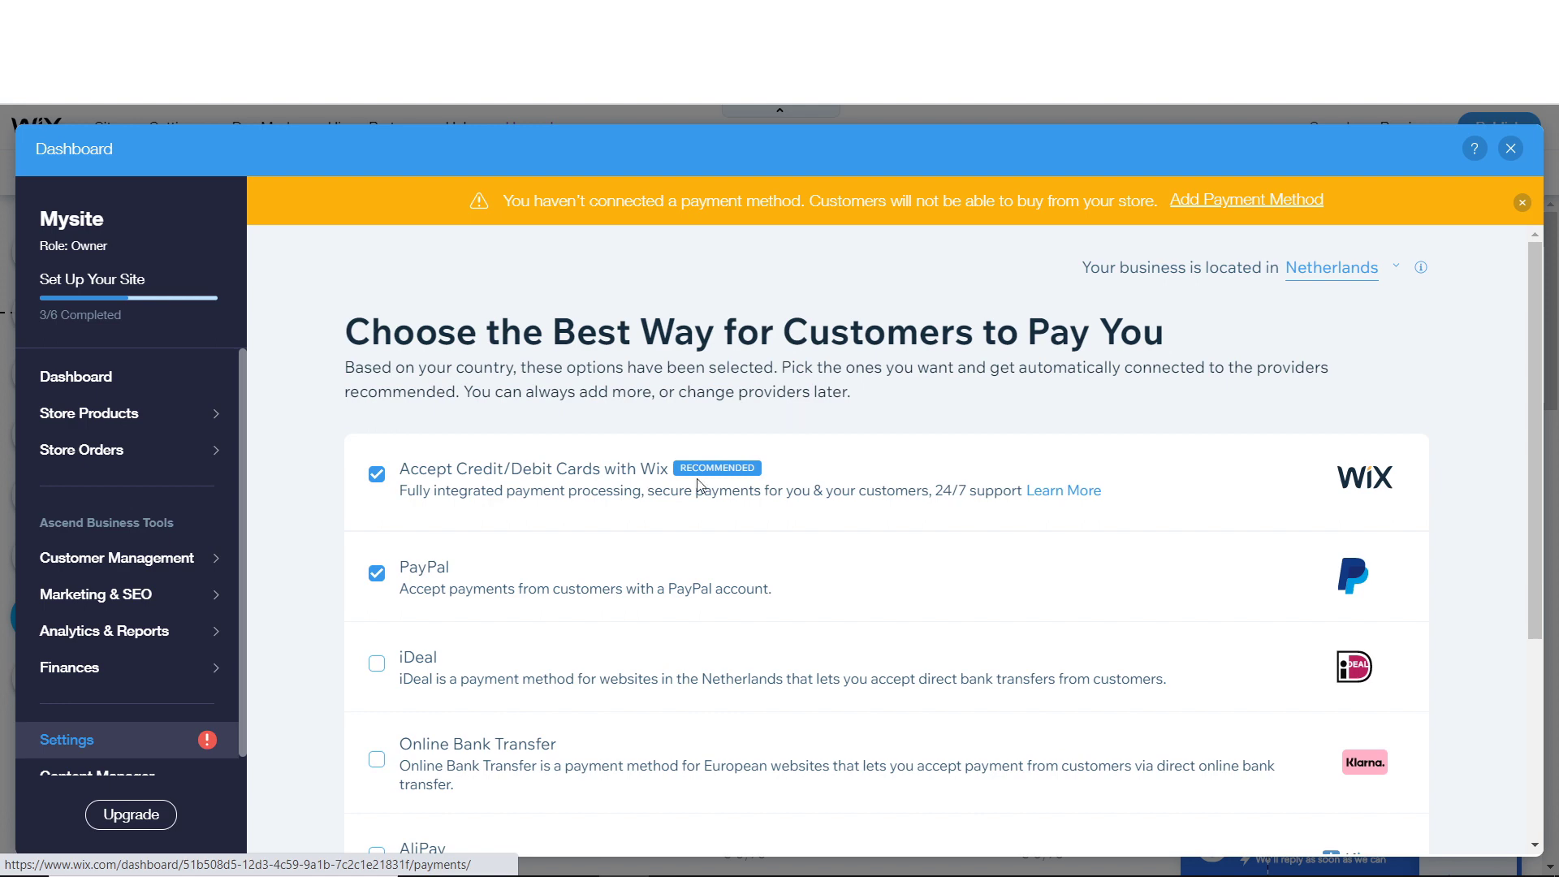
scroll(698, 486, down, 4)
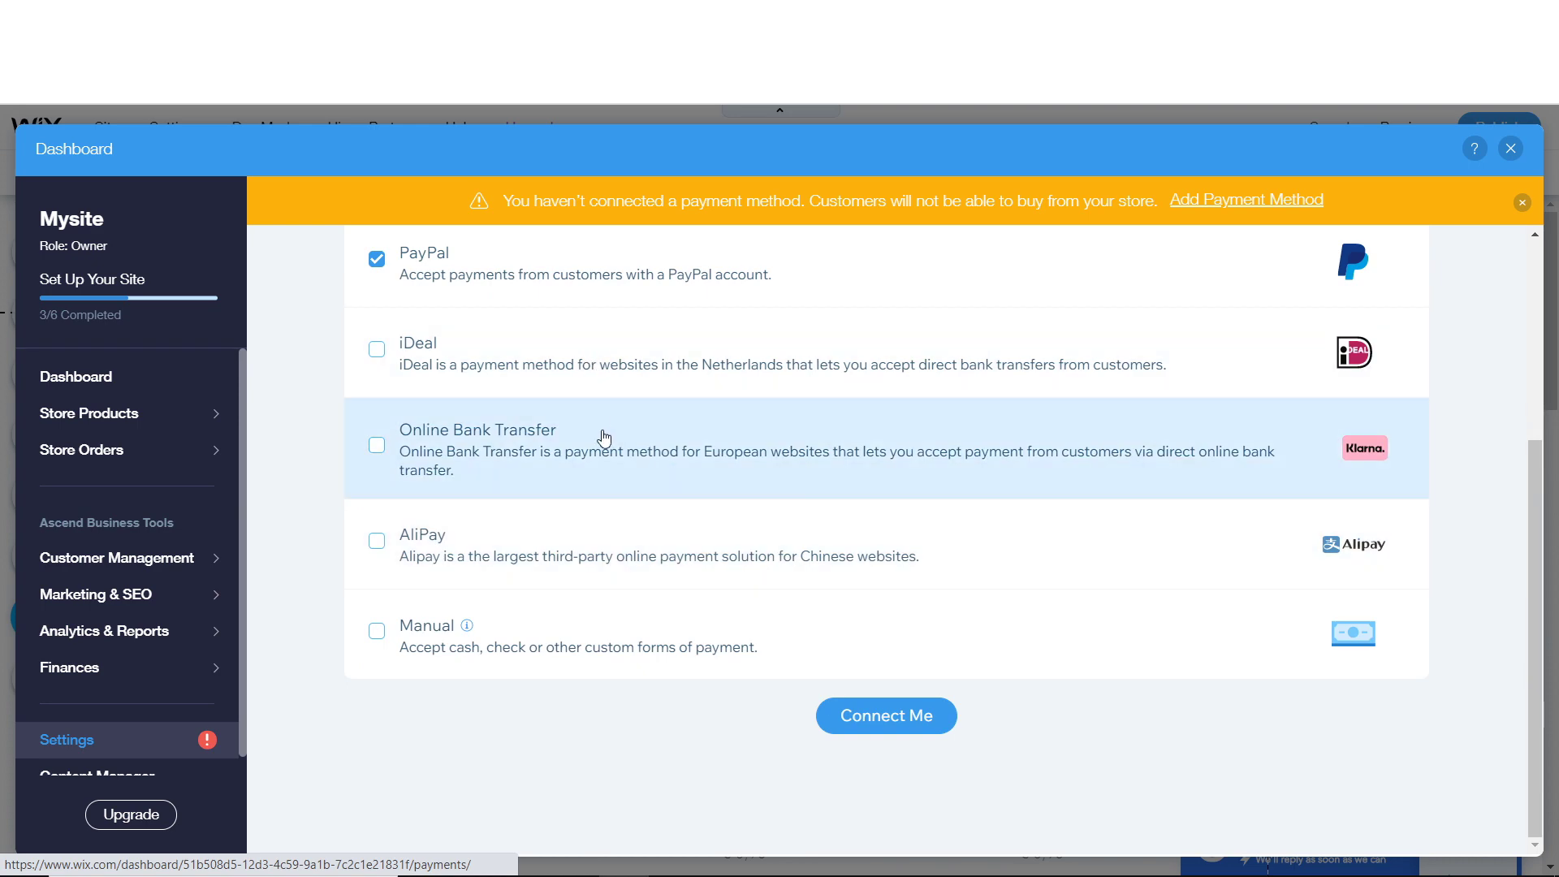
scroll(609, 598, up, 5)
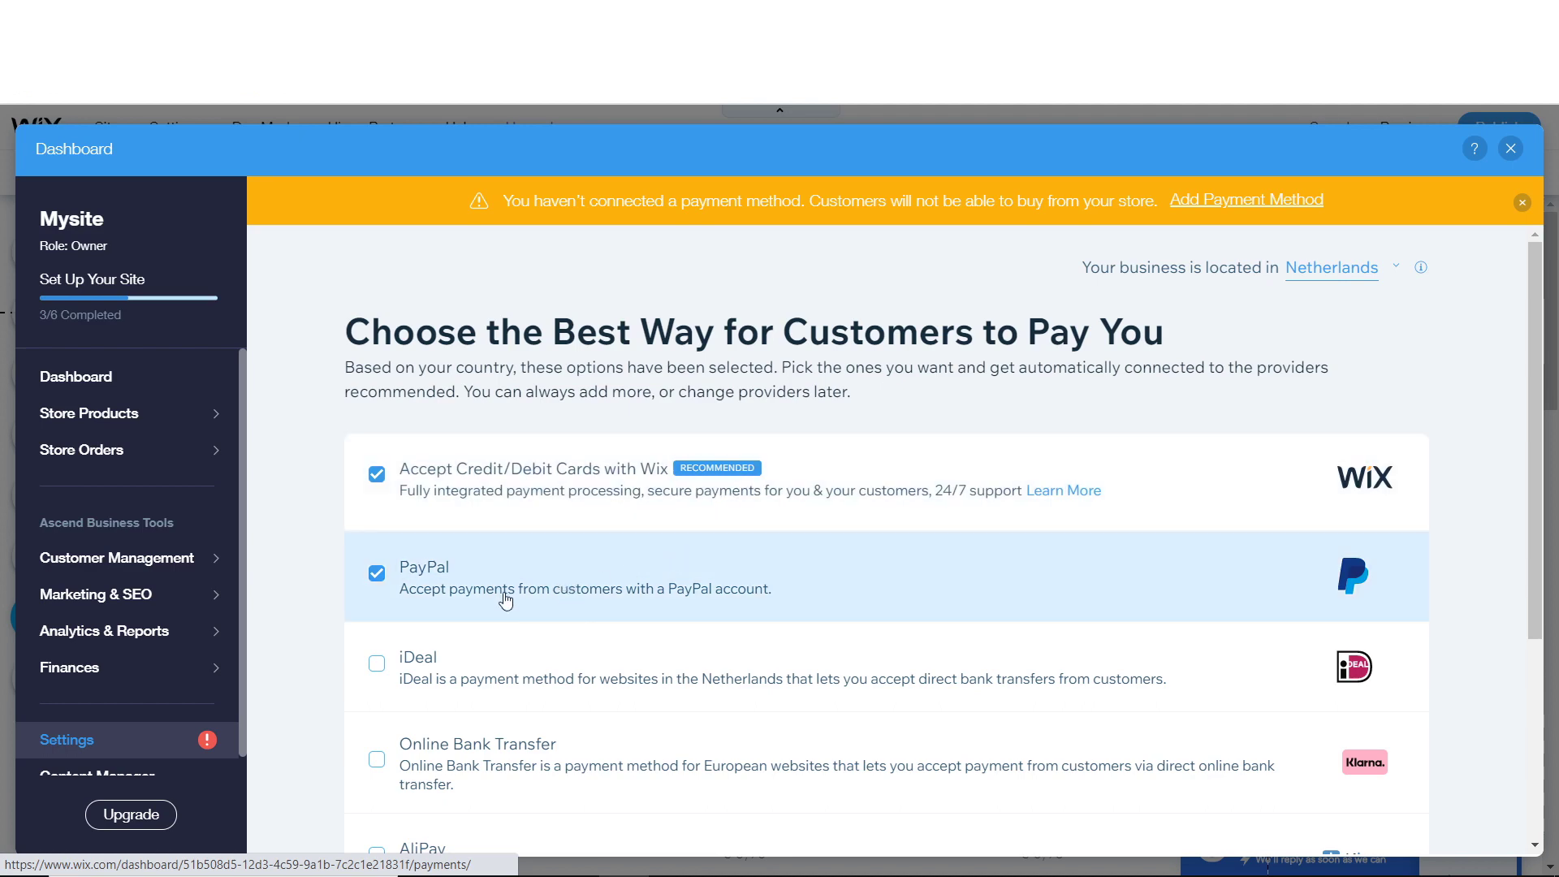
click(377, 573)
scroll(410, 664, down, 4)
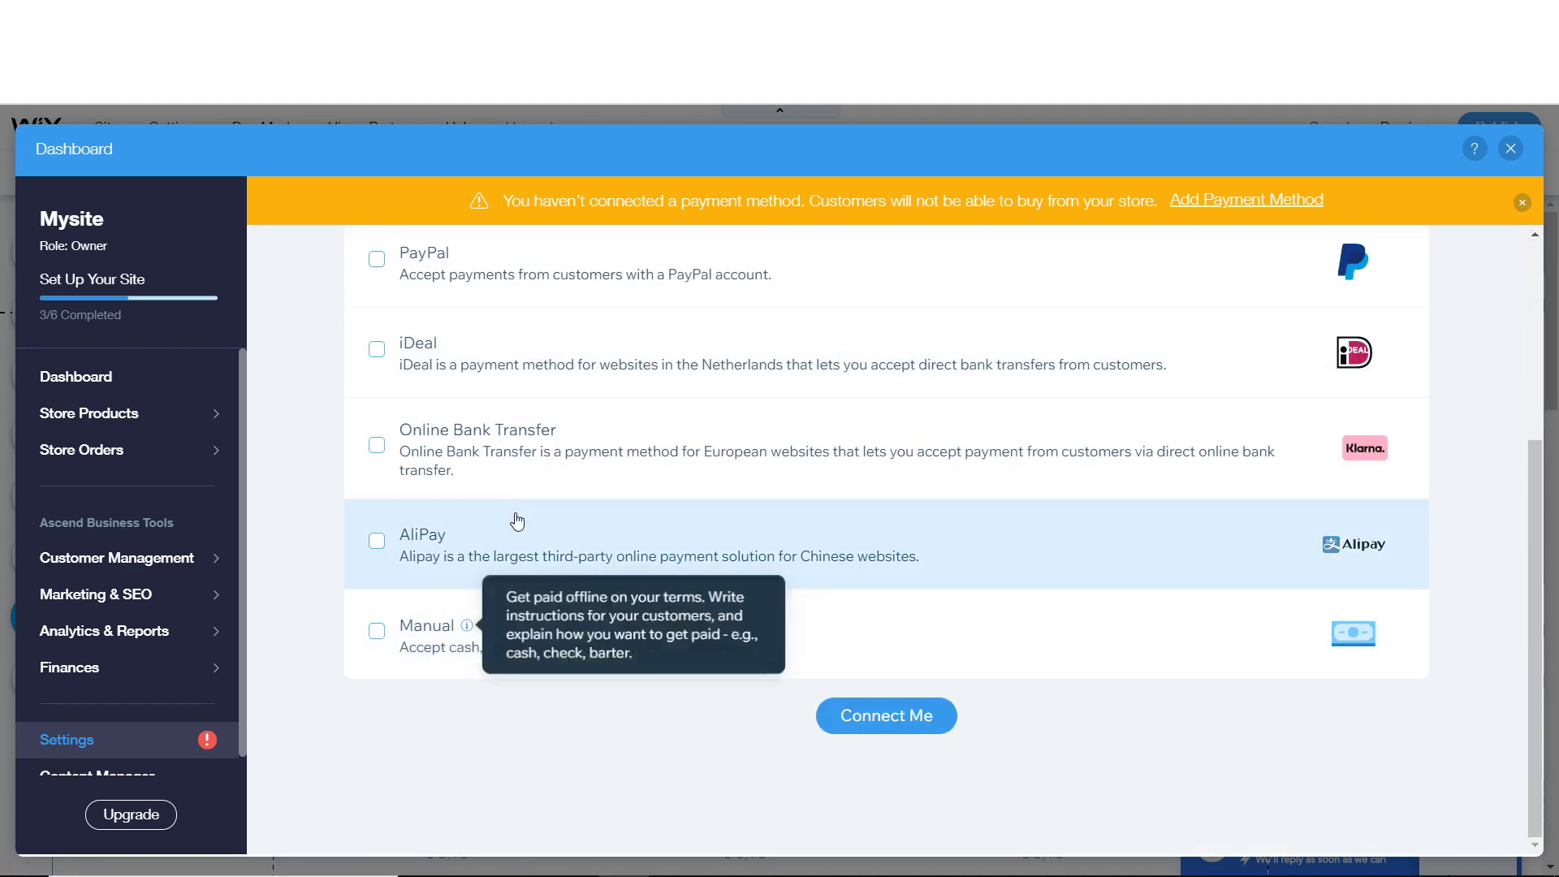
click(913, 725)
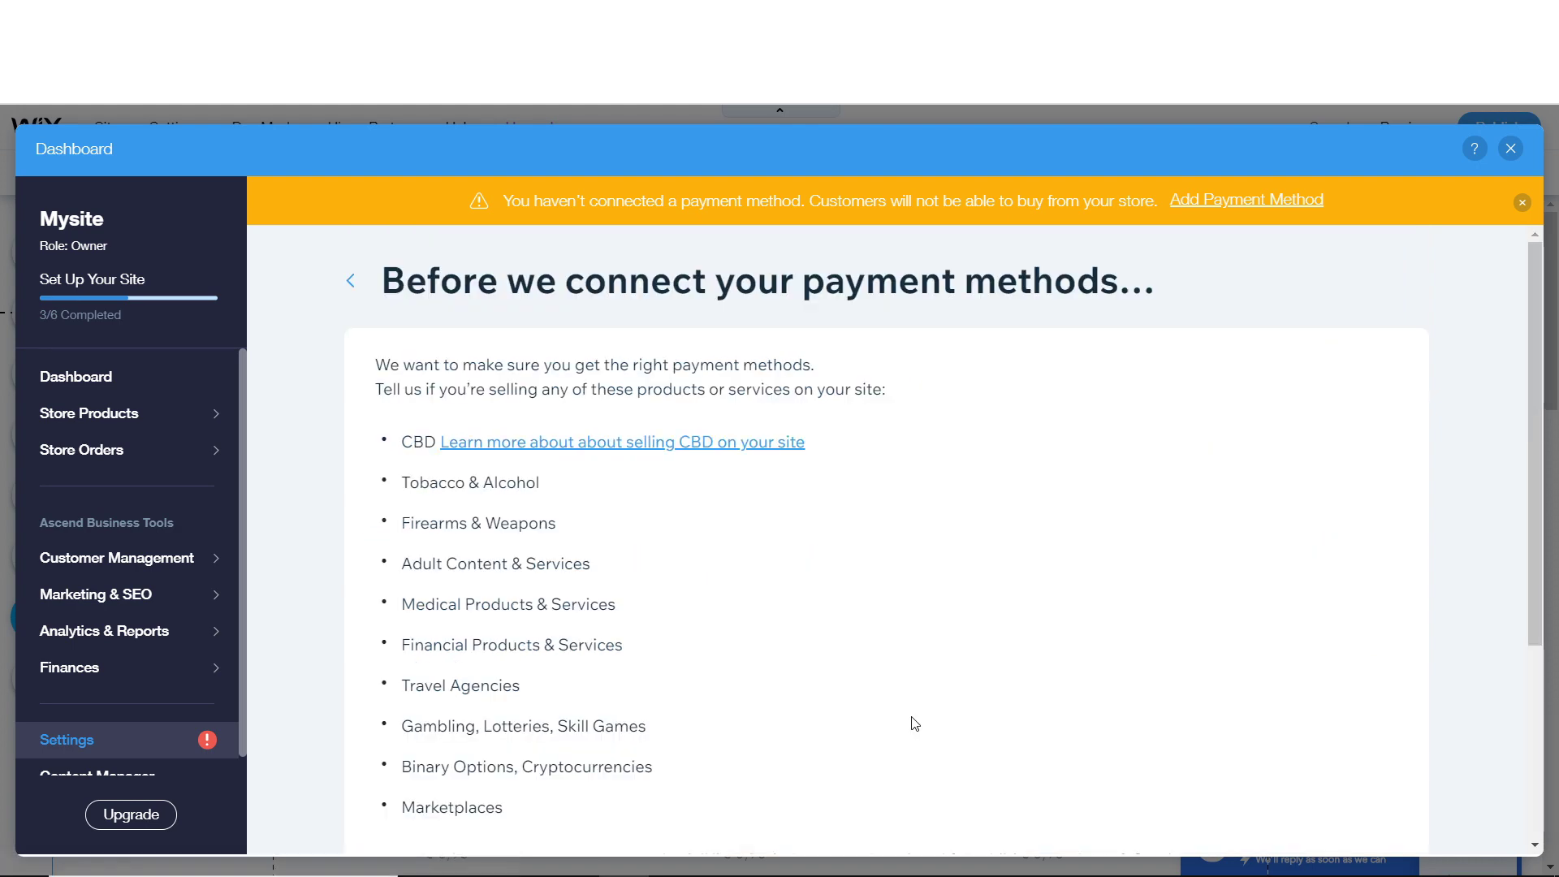
- Review the list of restricted products, confirm that none of them are sold, and finish adding the payment method
scroll(867, 603, down, 4)
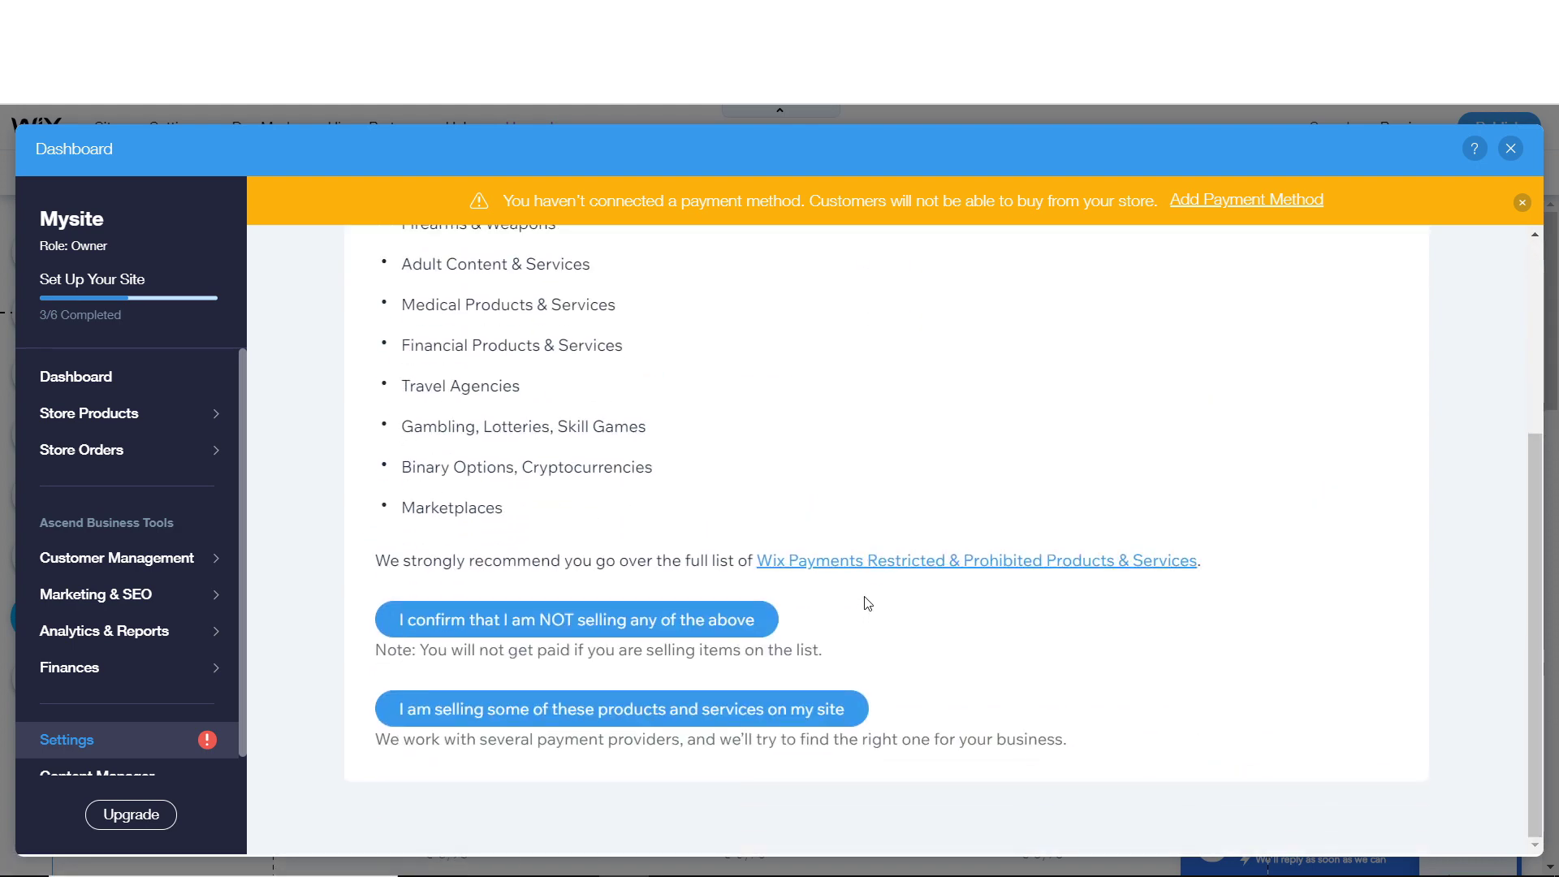
scroll(862, 503, up, 2)
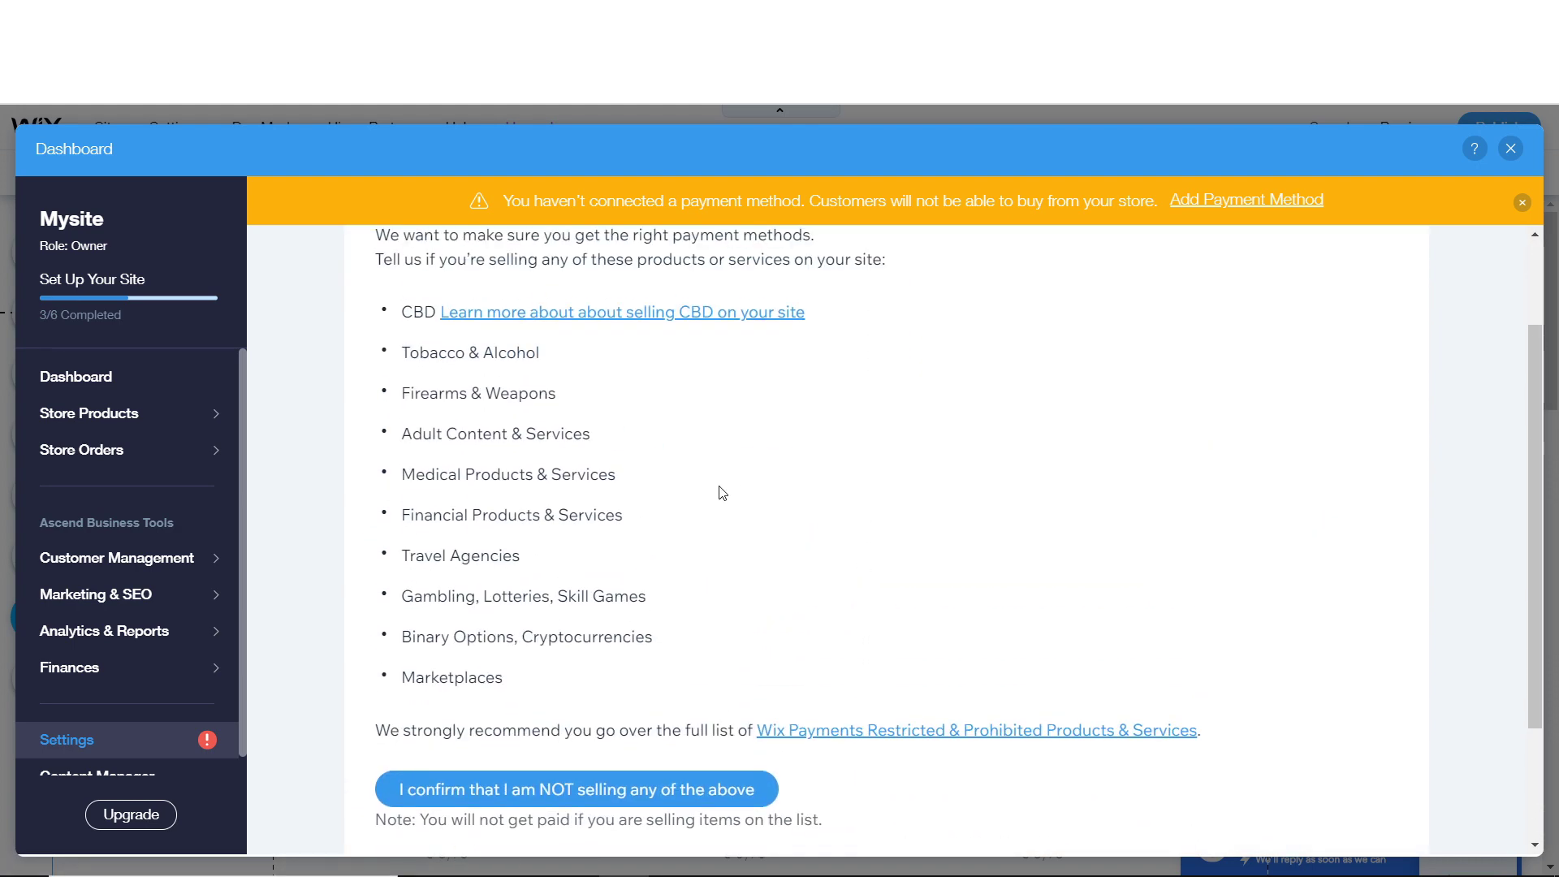
scroll(721, 492, down, 2)
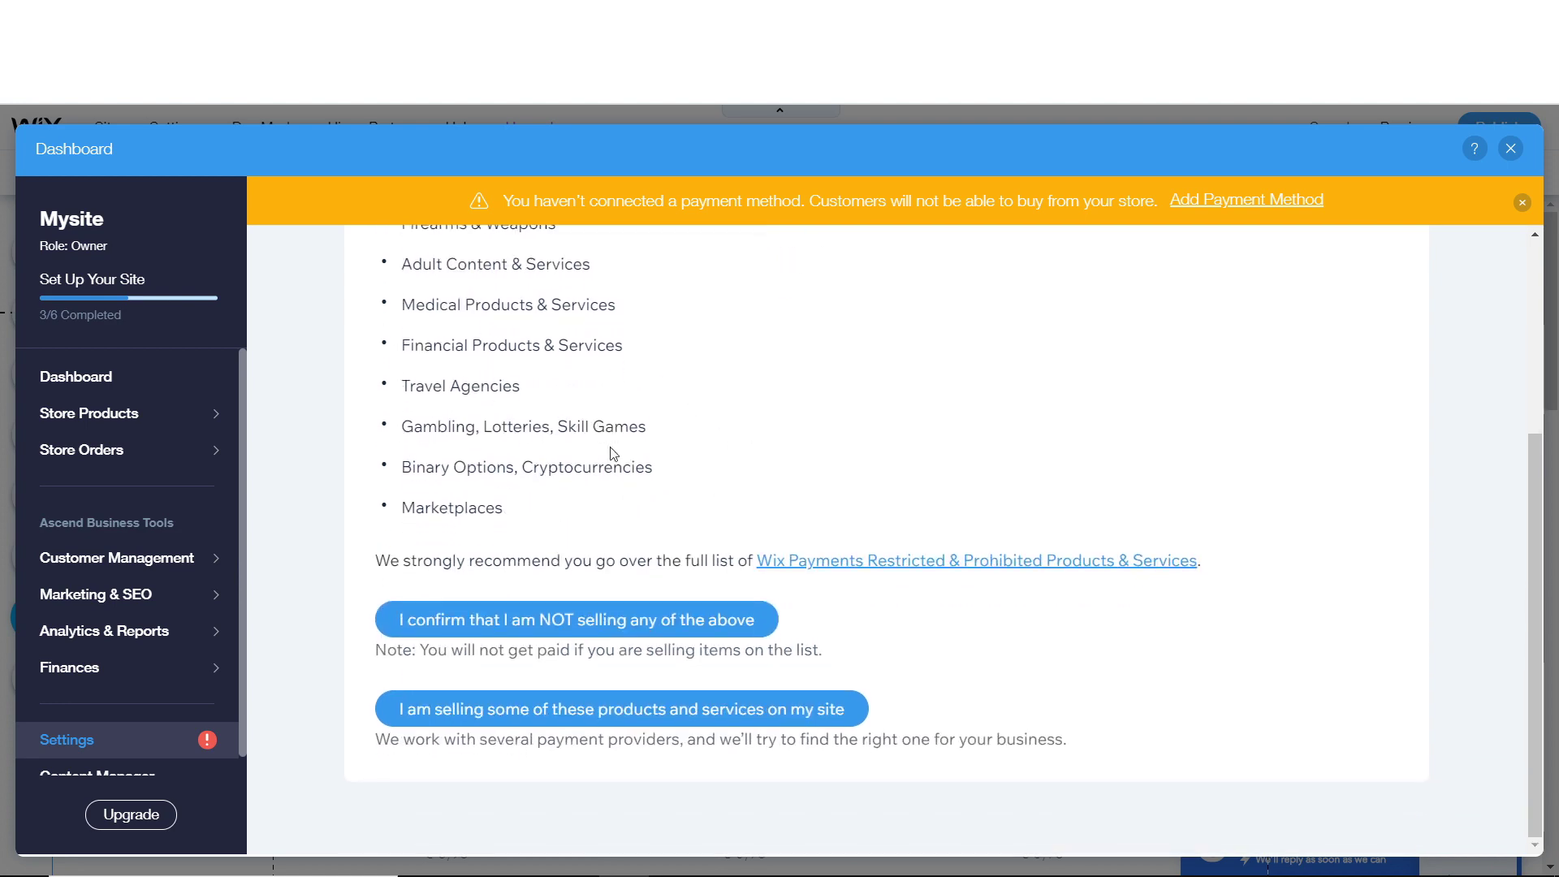
scroll(644, 449, up, 3)
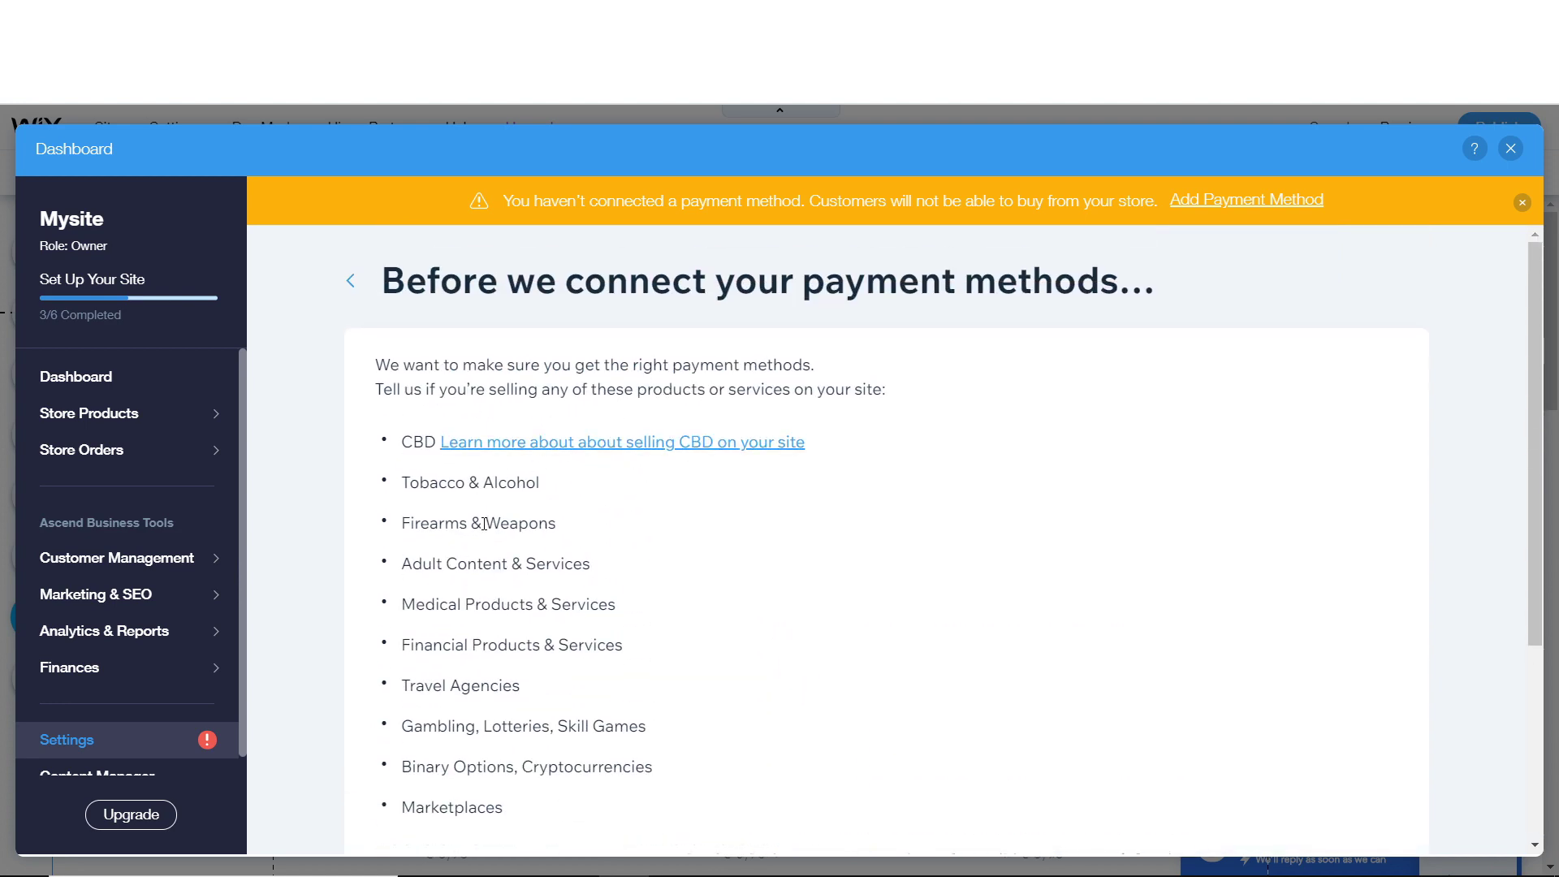
scroll(495, 544, down, 4)
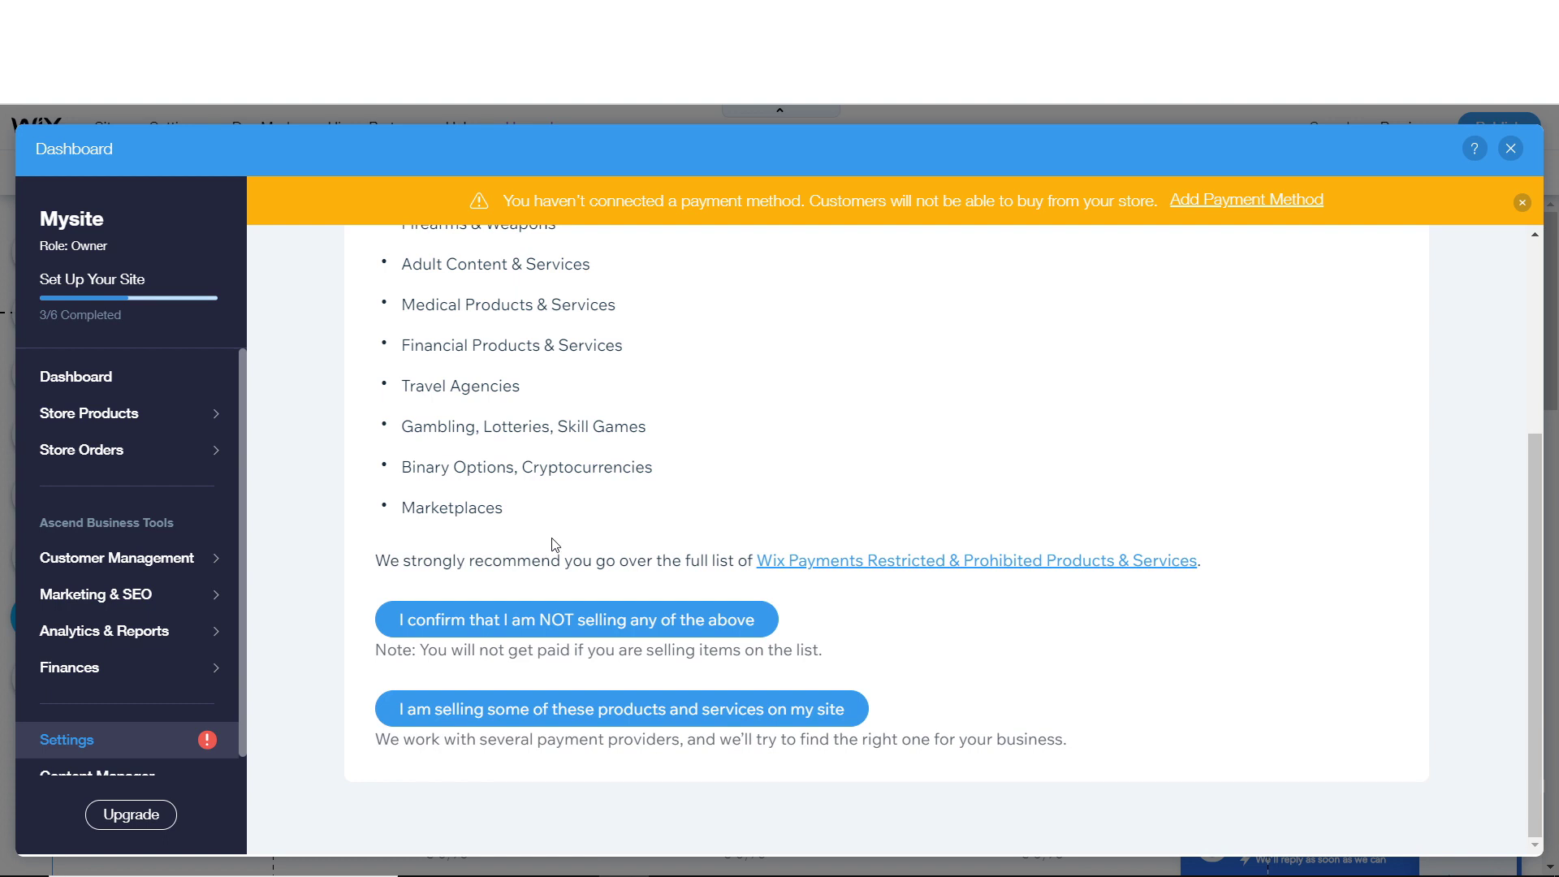
click(648, 621)
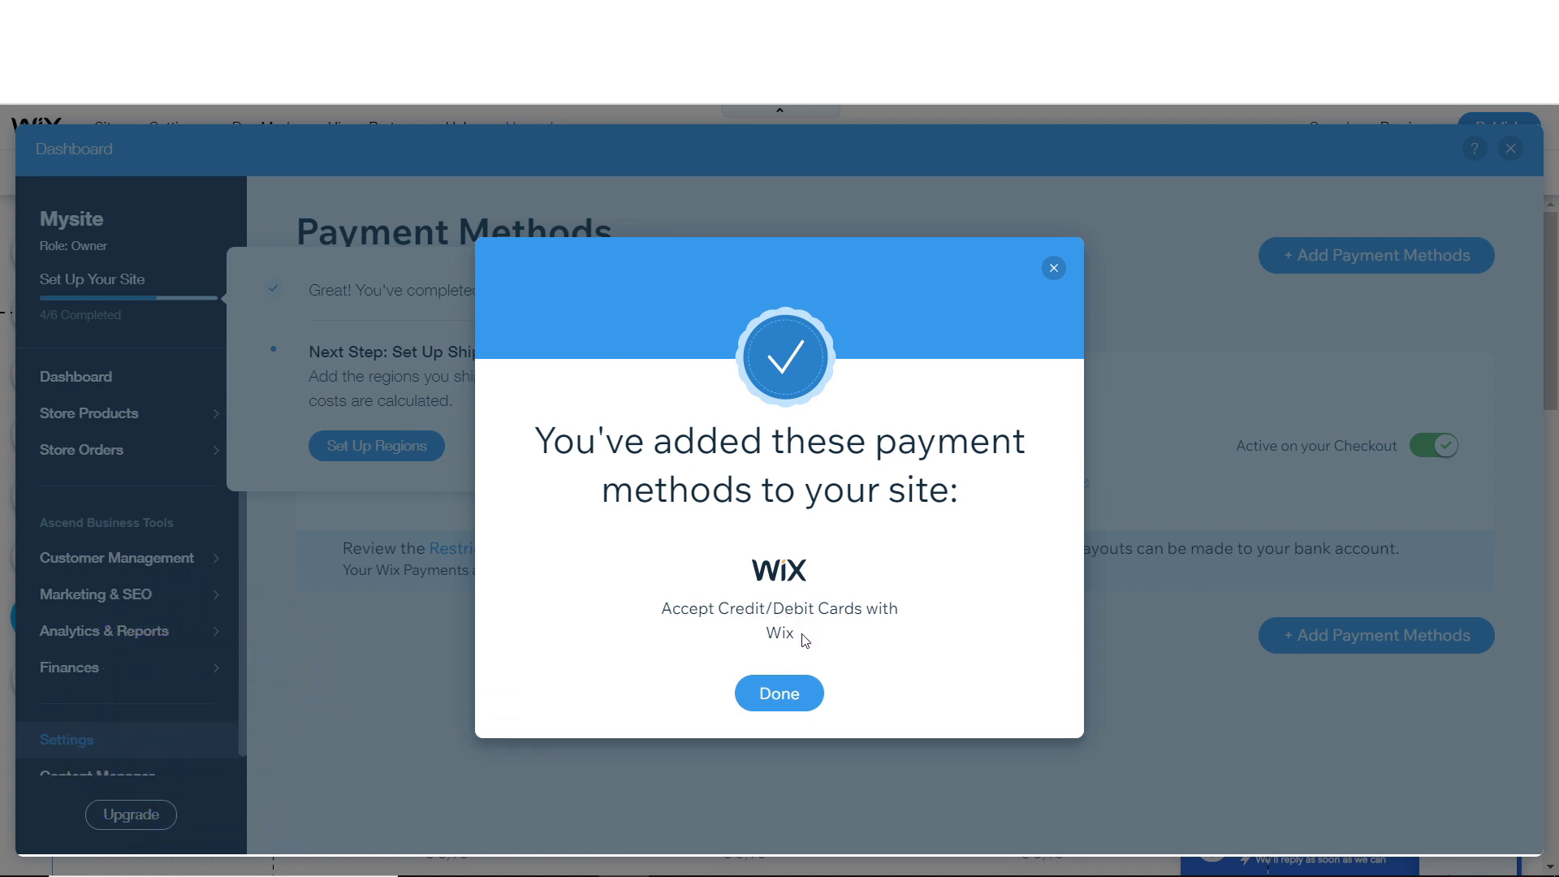
click(805, 696)
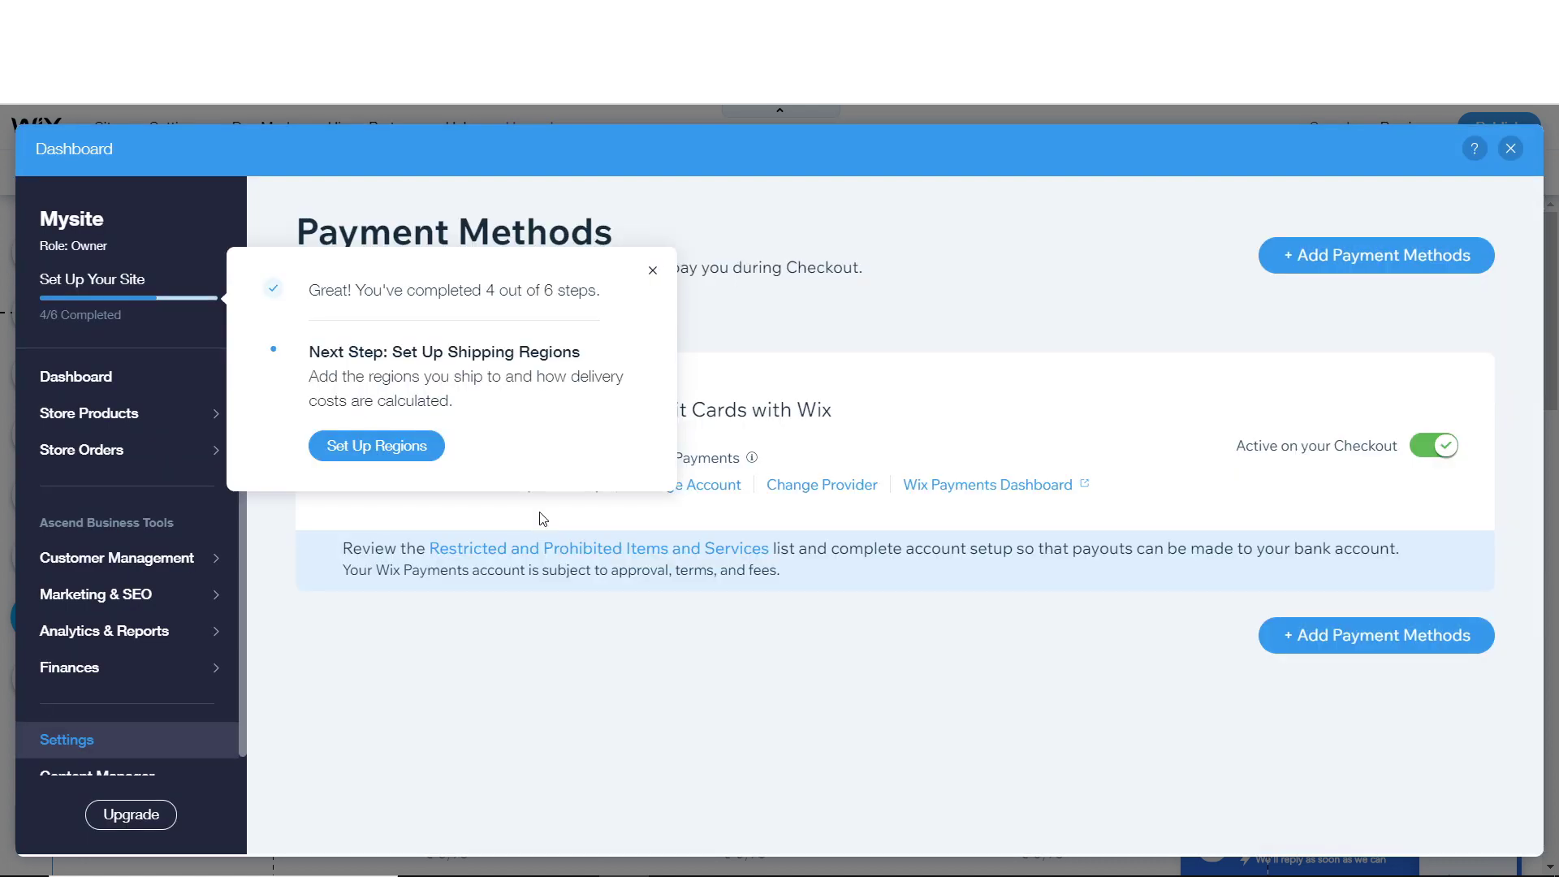
- Add a new shipping region to the store with the United States as its destination
click(410, 446)
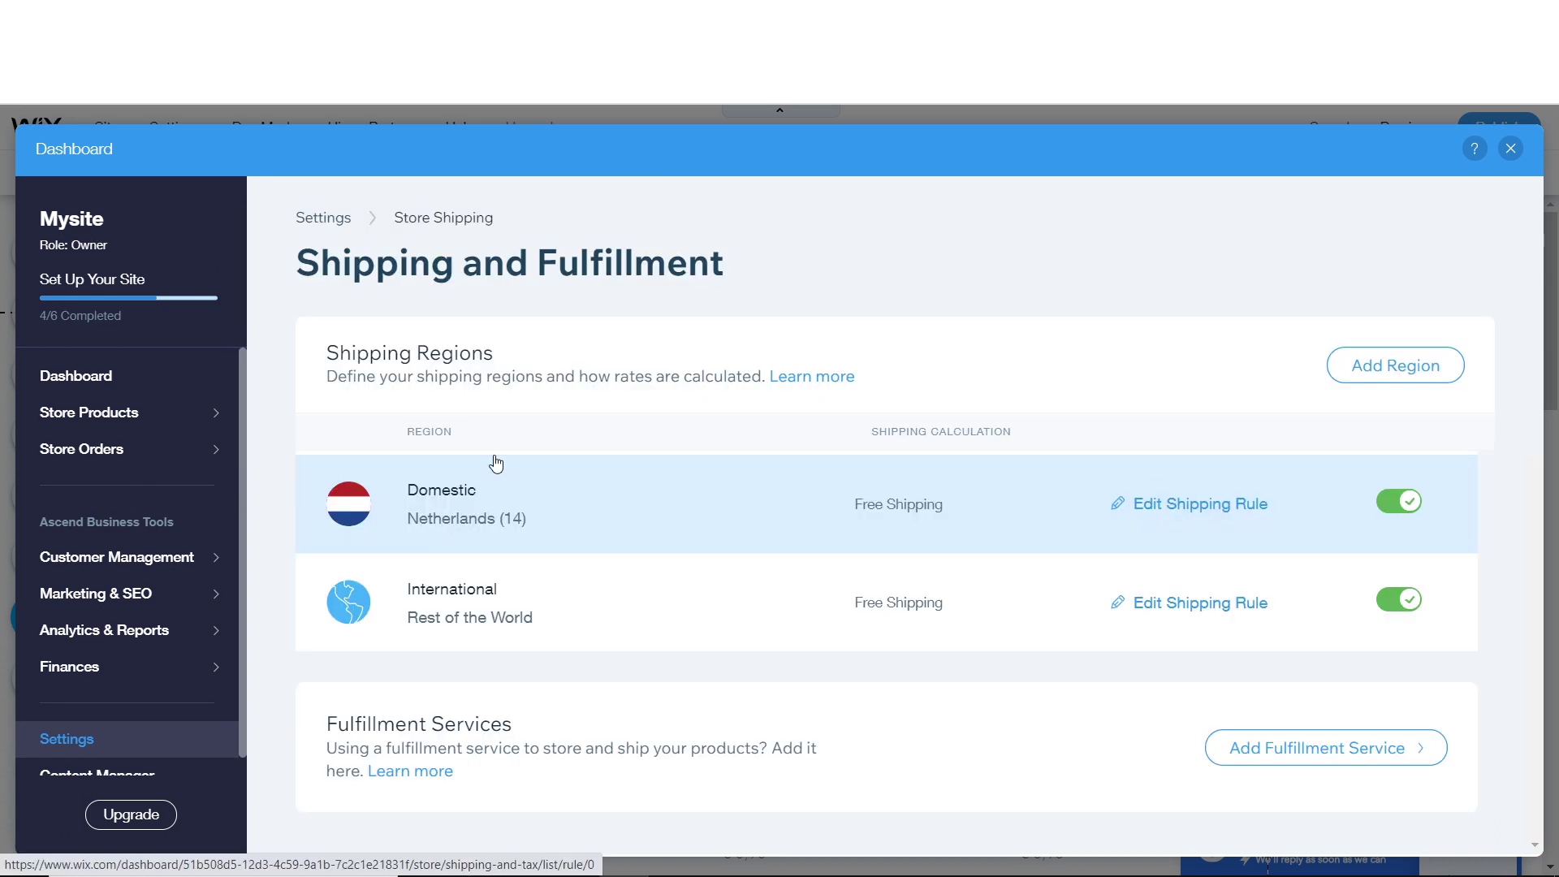
click(1402, 377)
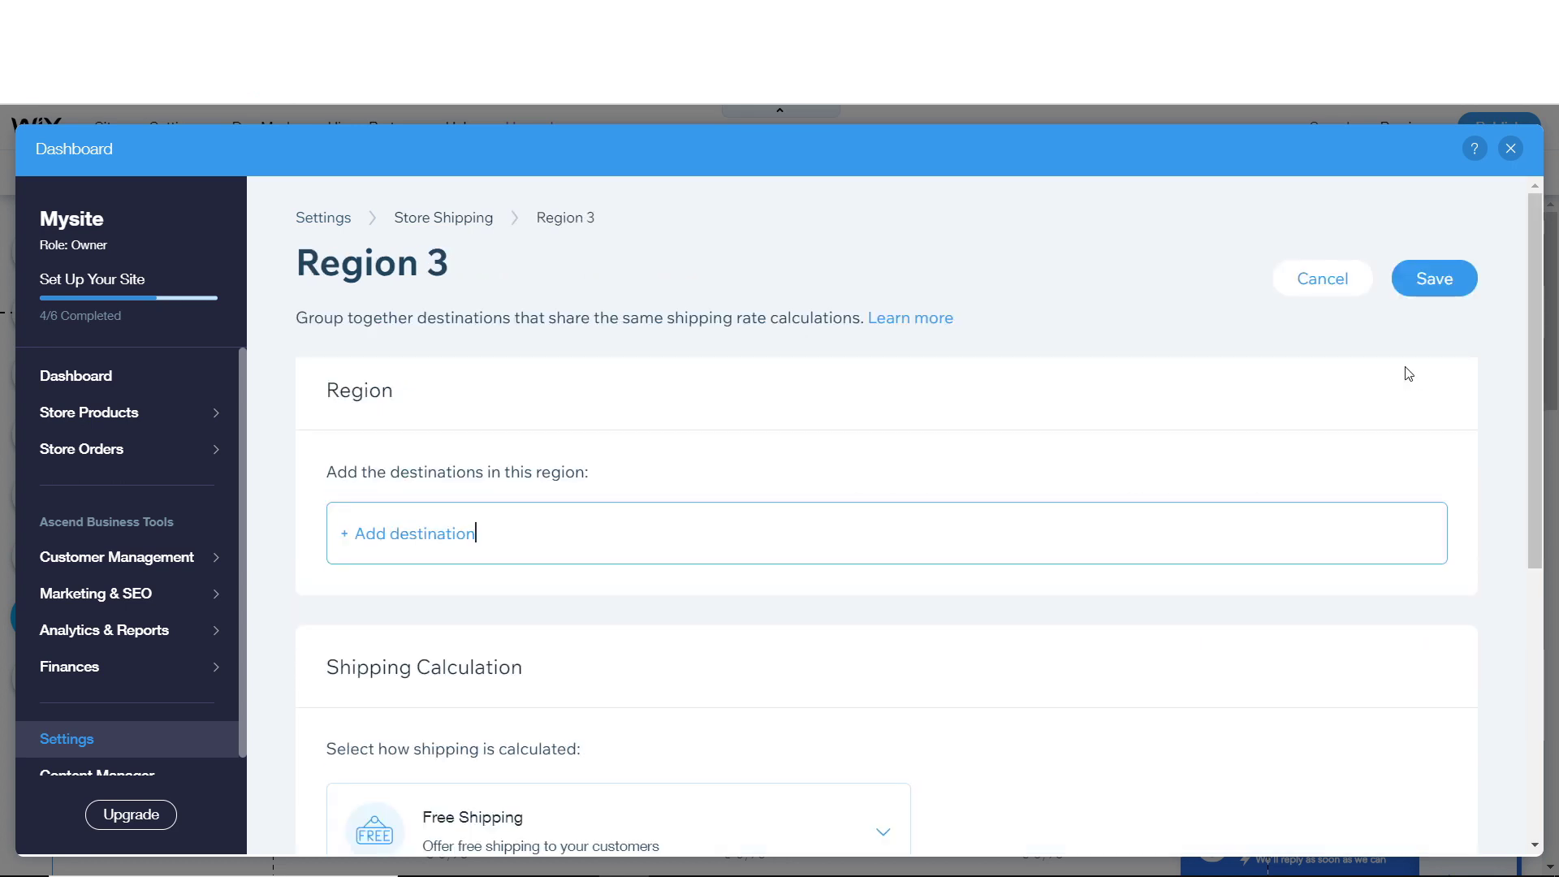
click(408, 550)
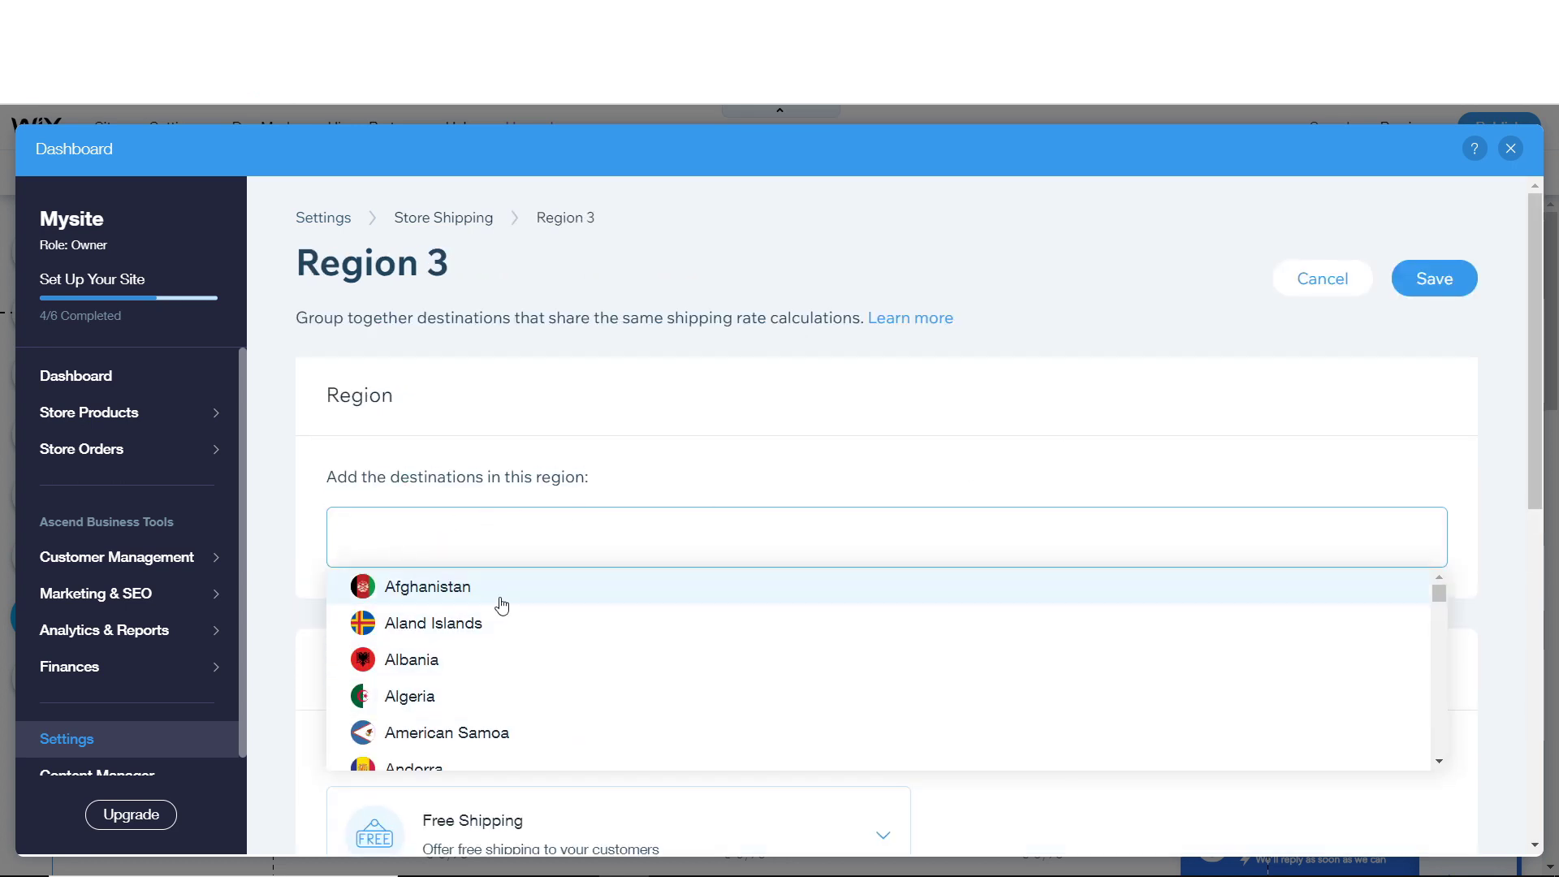
text(united)
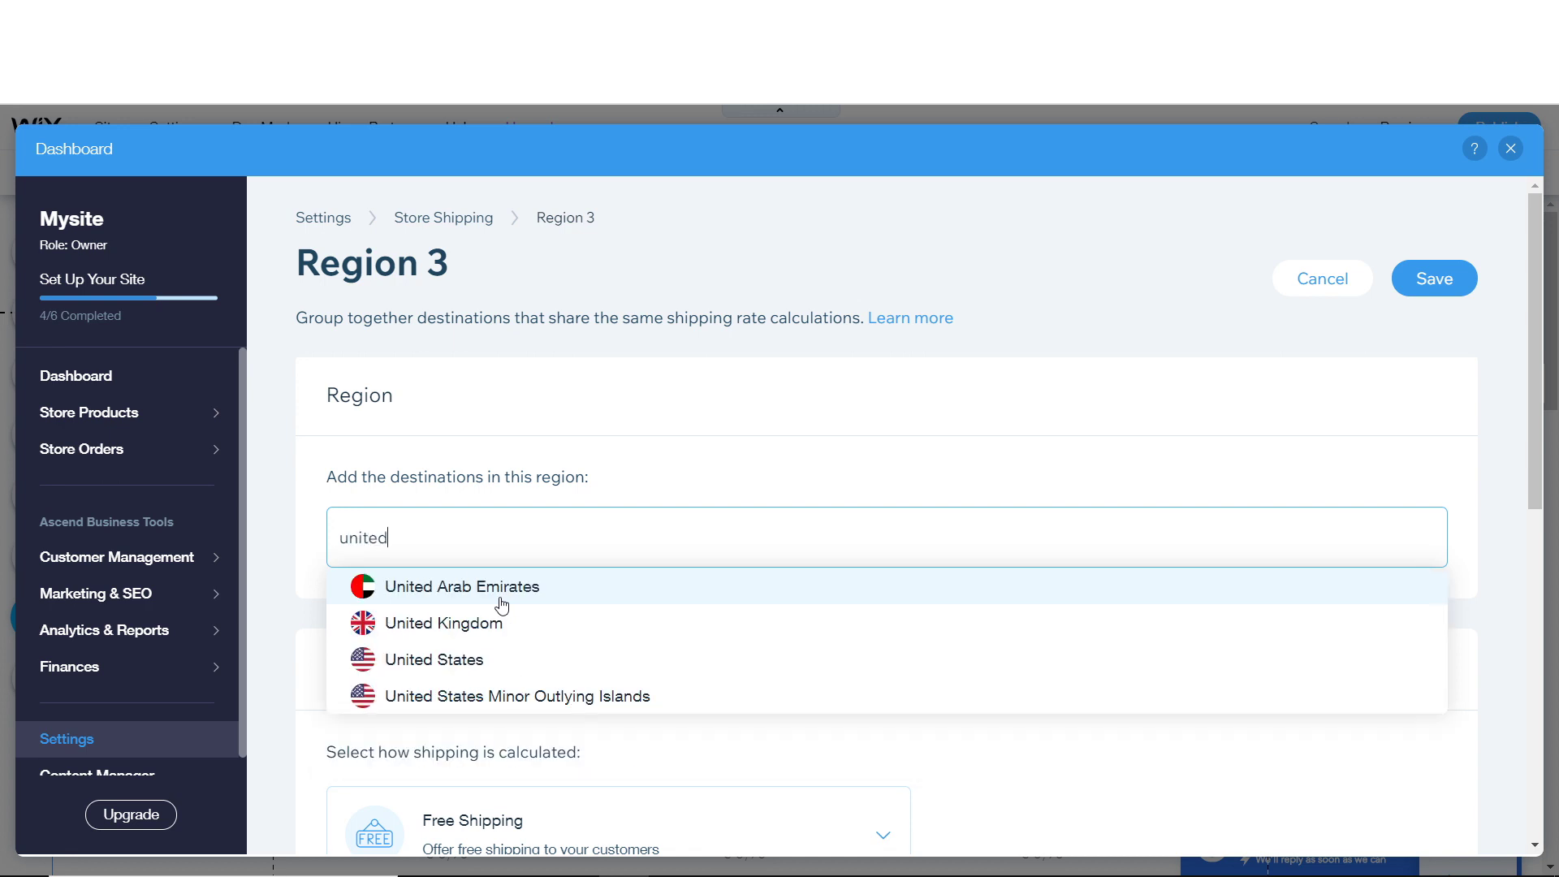
click(479, 664)
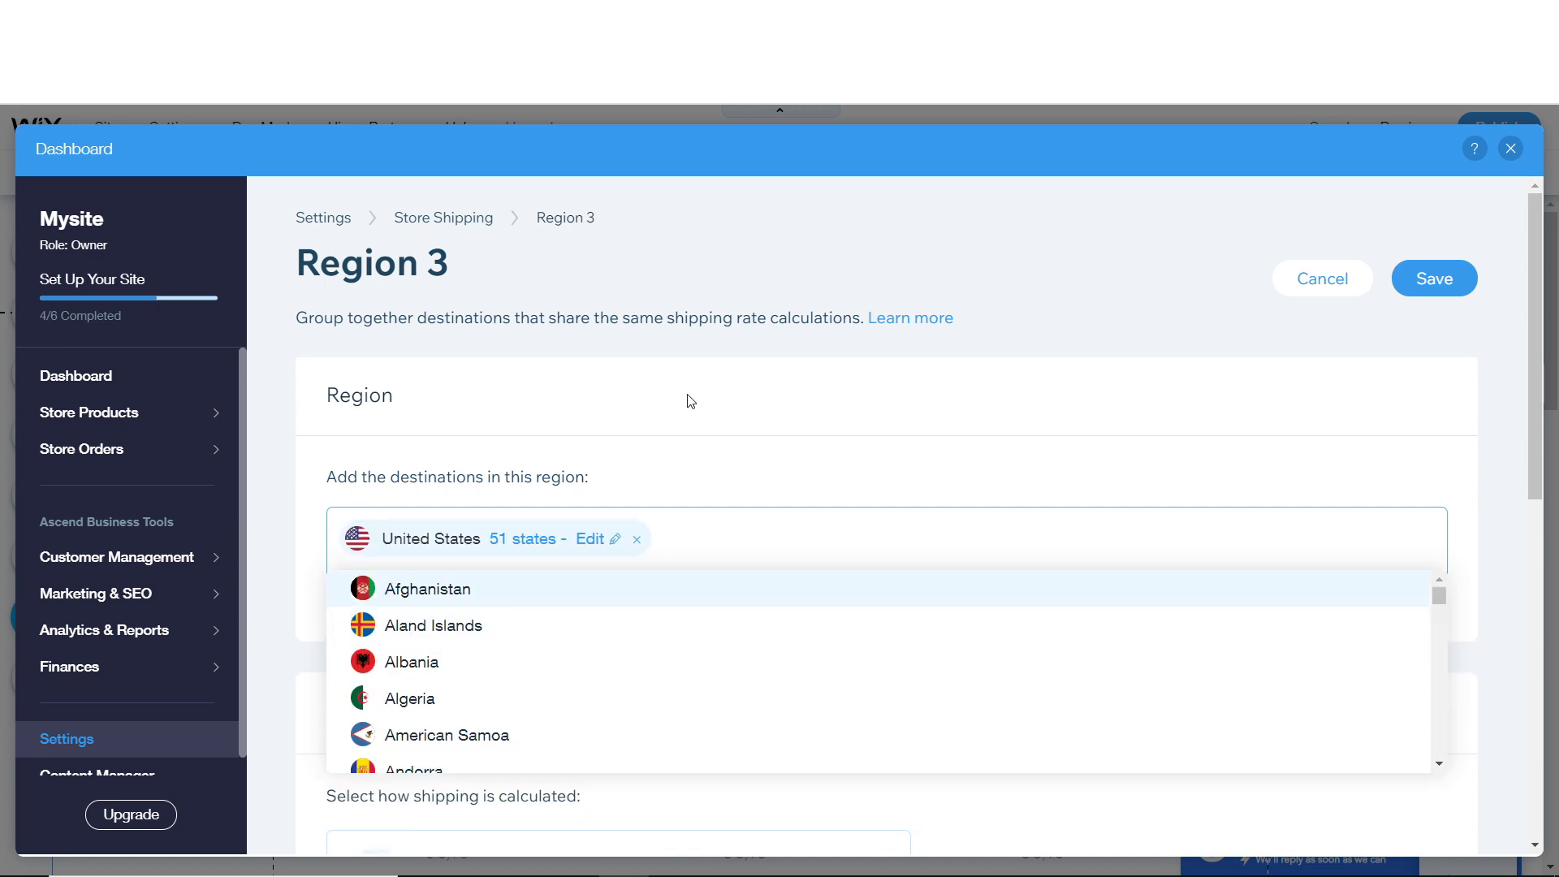
click(928, 403)
- Set the new region's shipping calculation to Rate by Price
scroll(929, 407, down, 5)
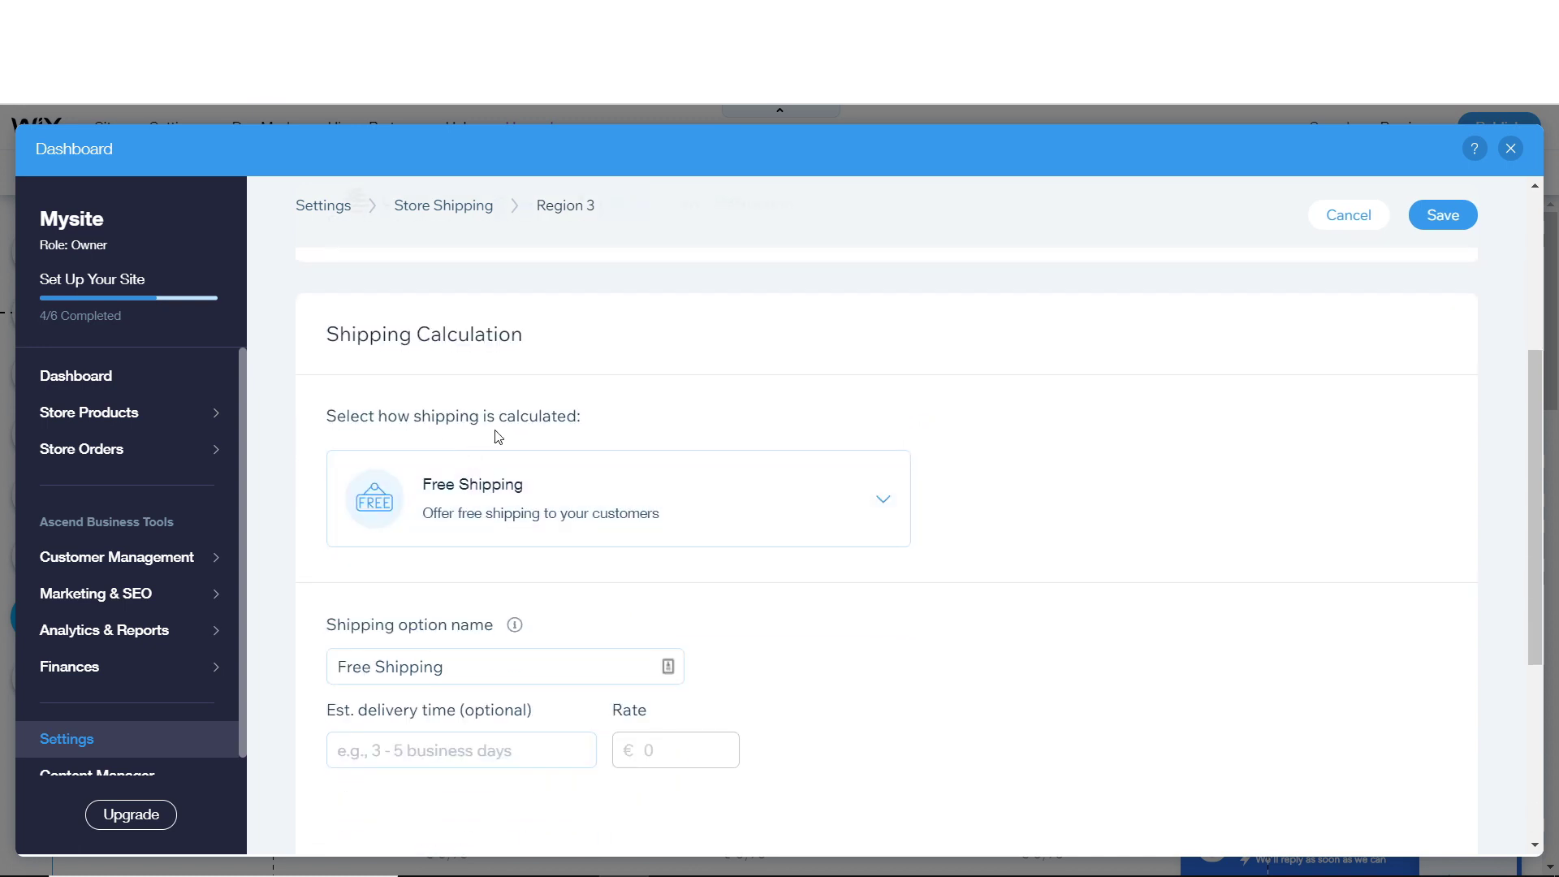
click(560, 504)
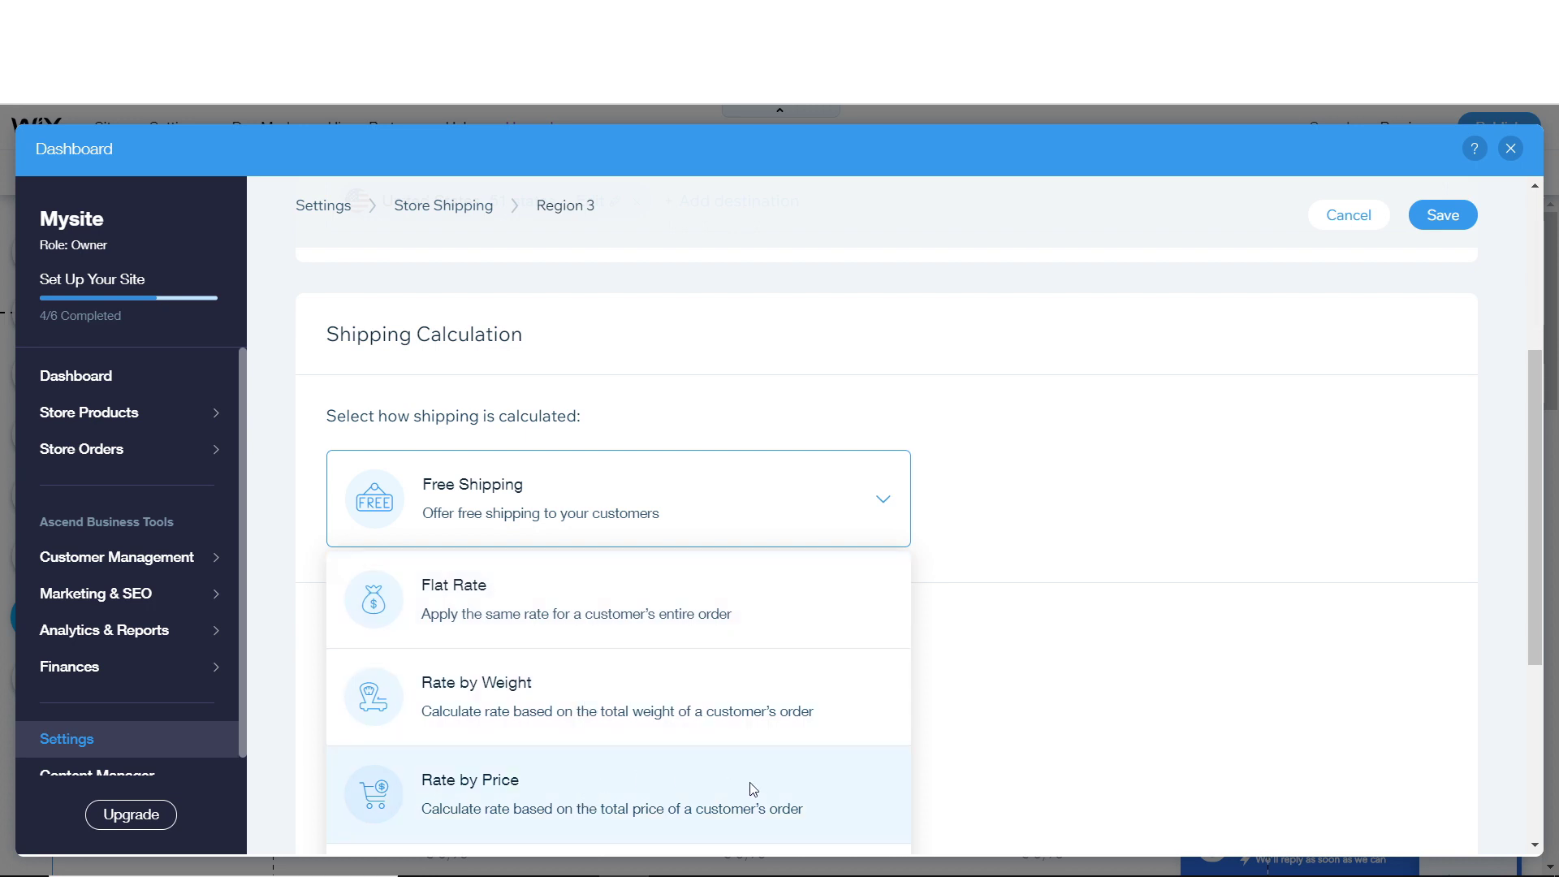
scroll(625, 601, down, 2)
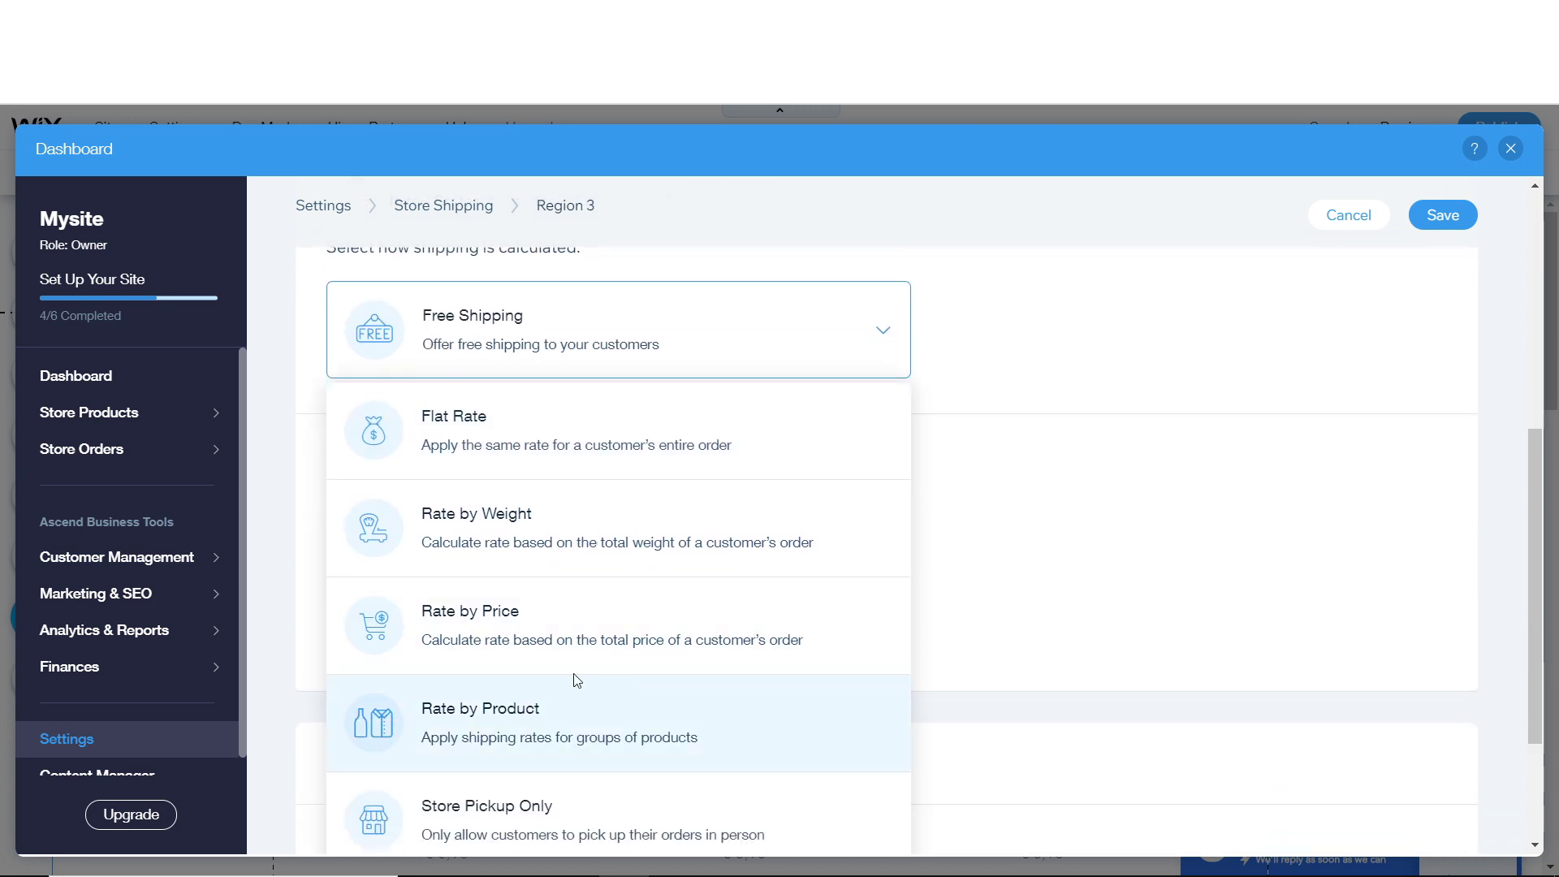
click(559, 638)
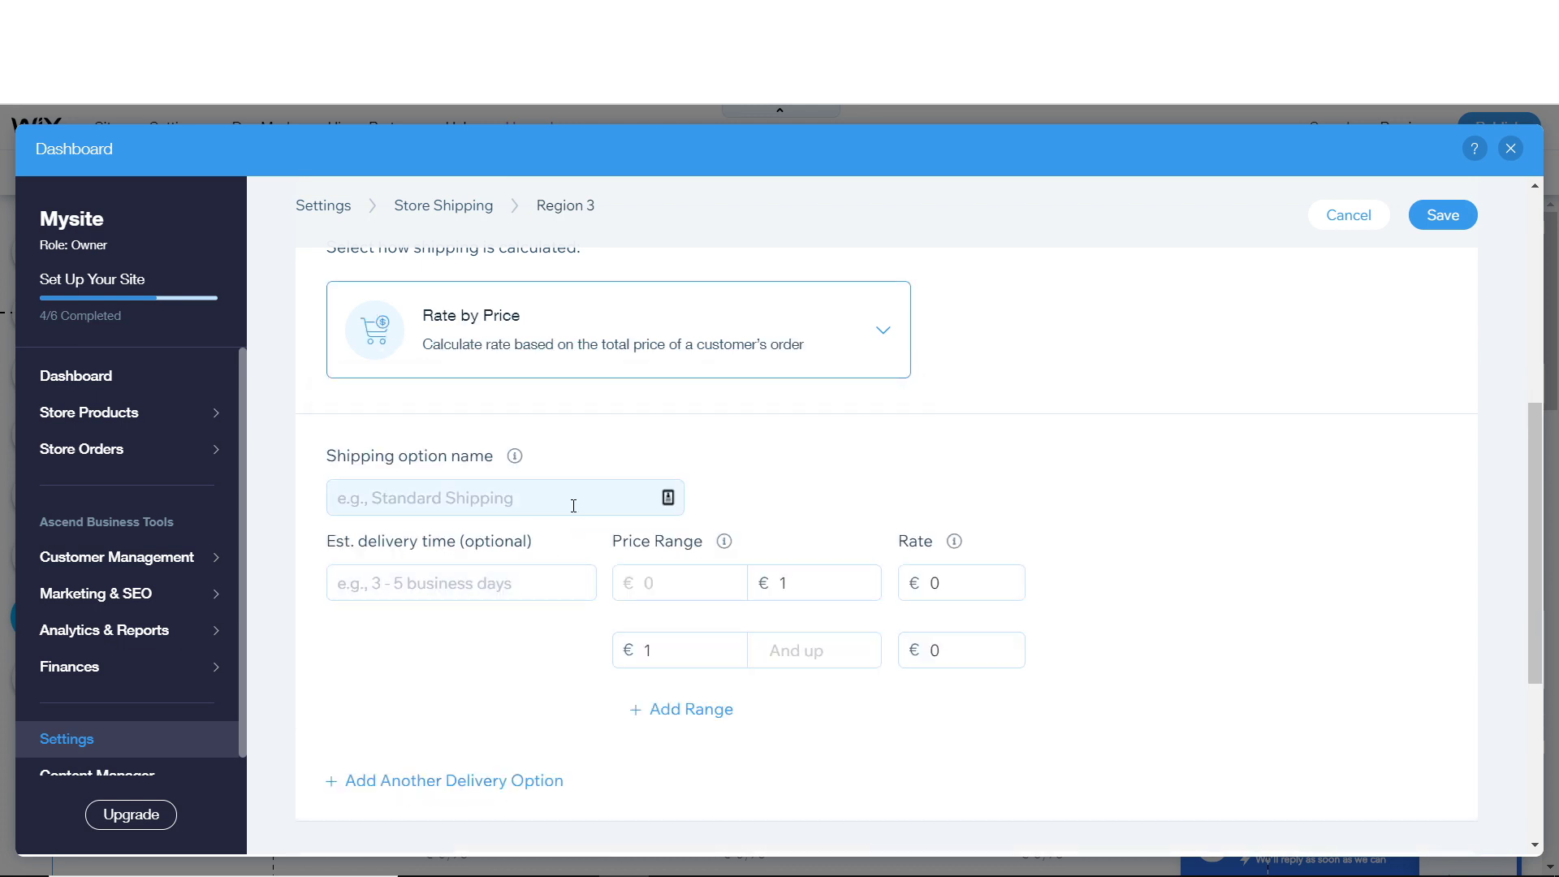
- Name the shipping option "standard shipping" and set its estimated delivery time to "3-5 business days"
click(522, 504)
text(stand)
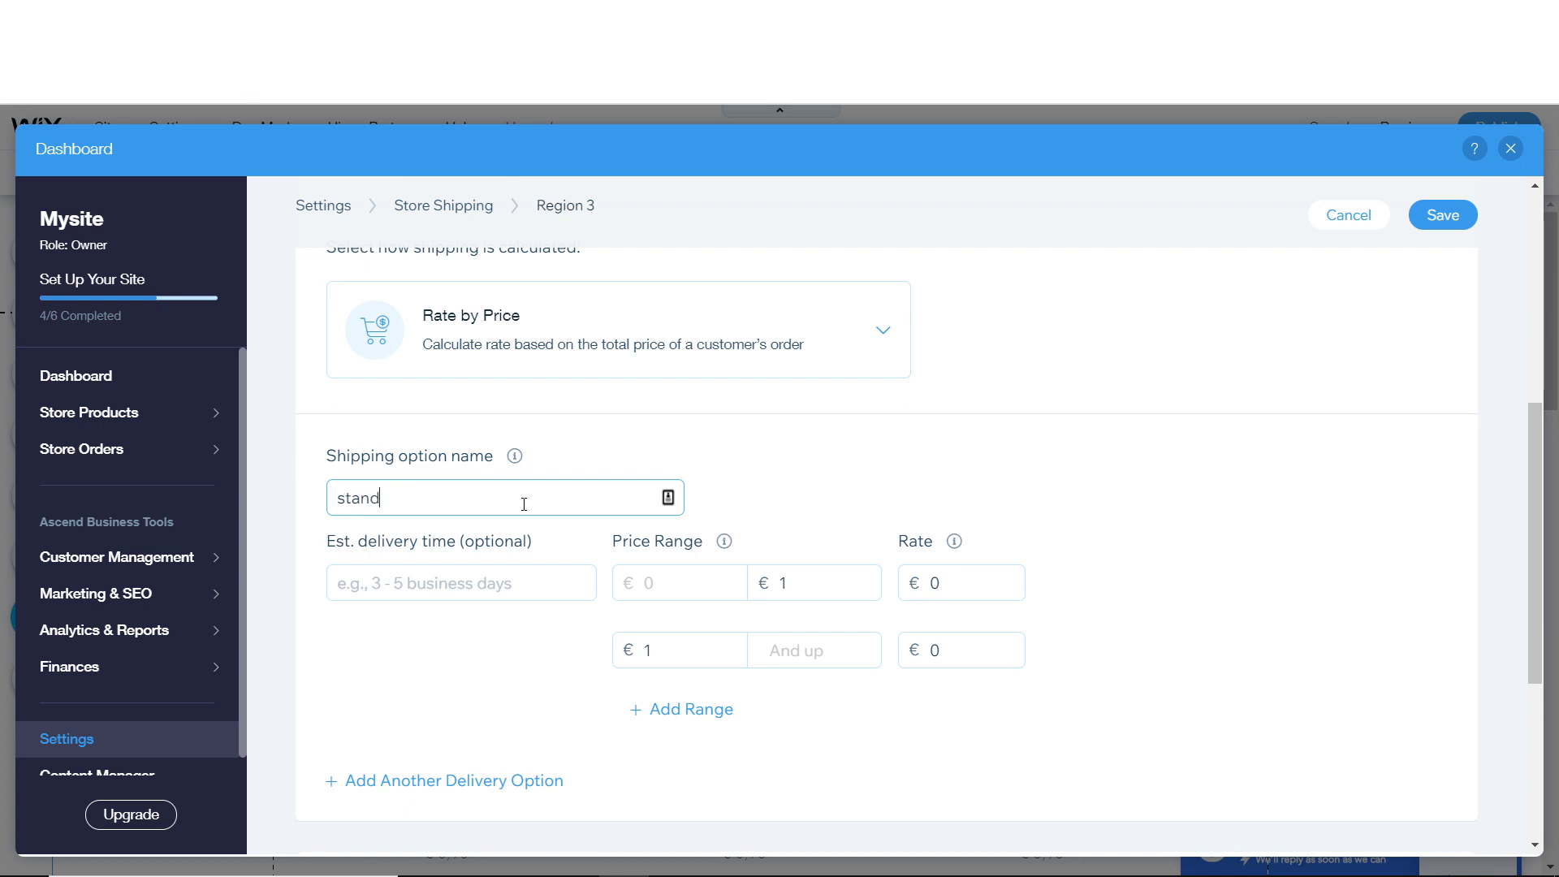
text(ard shipping)
click(444, 576)
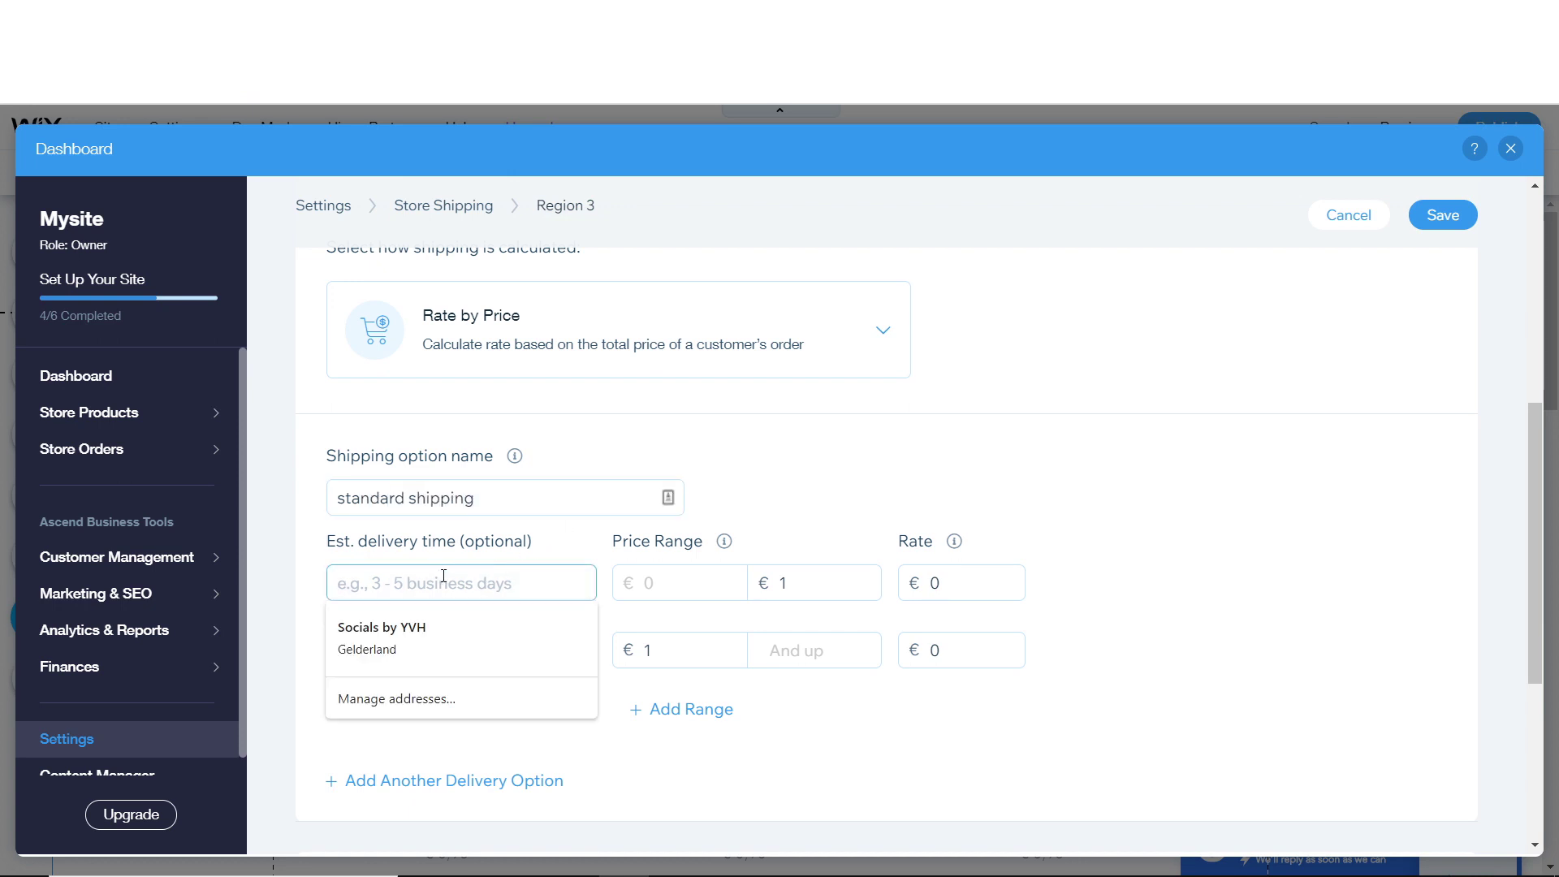
text(3-5)
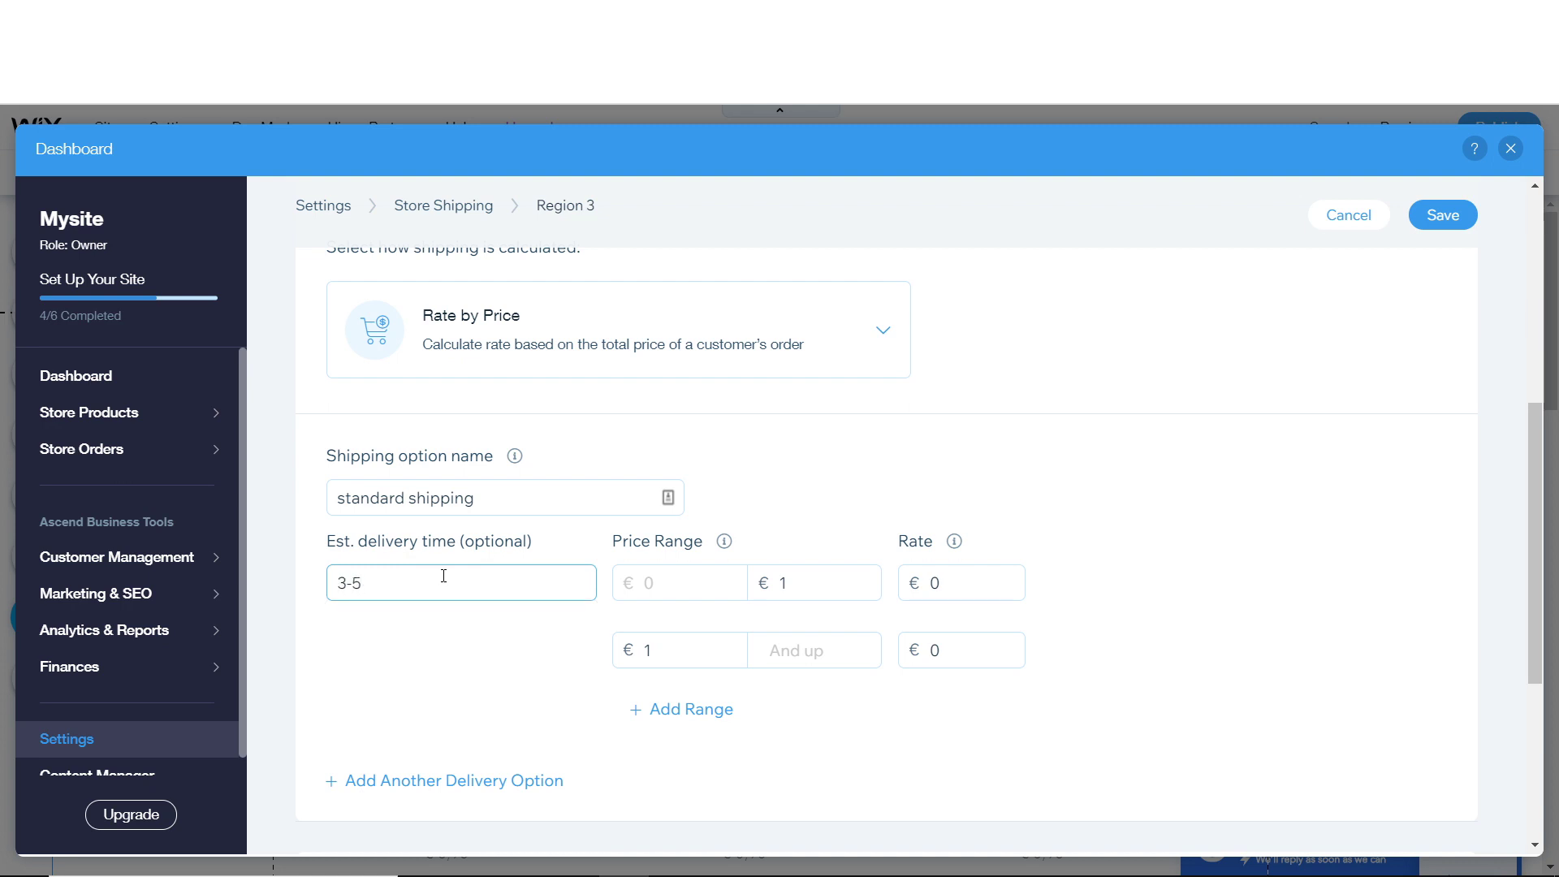
text( business days)
click(1161, 656)
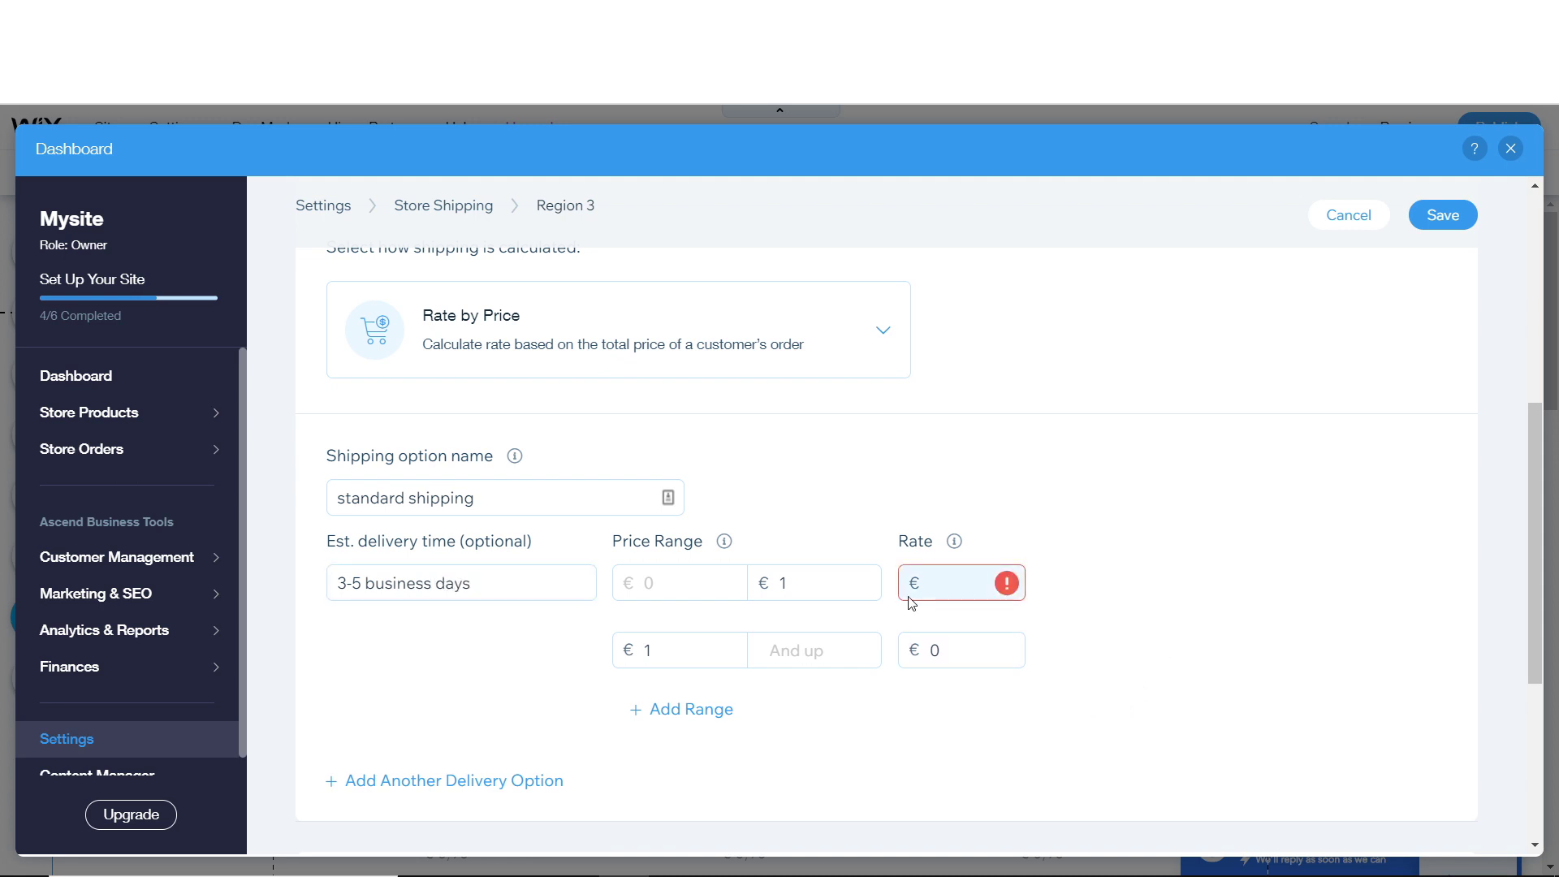
- Set the shipping rate to €5 for orders up to €20 and €3 for orders of €20 and up
click(856, 588)
key(BackSpace)
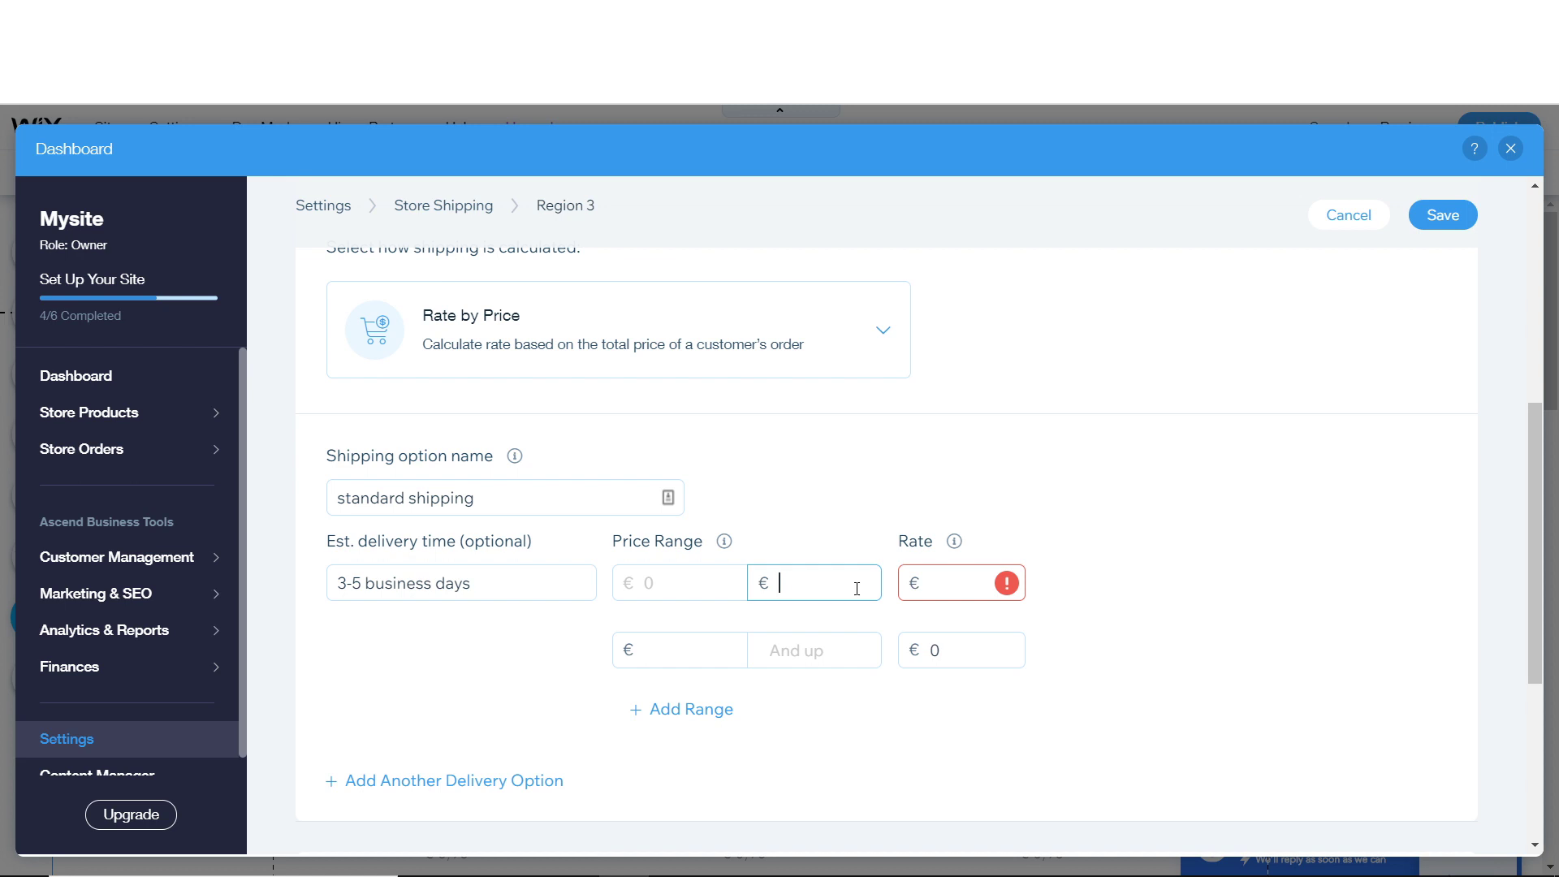
text(20)
click(963, 588)
text(5)
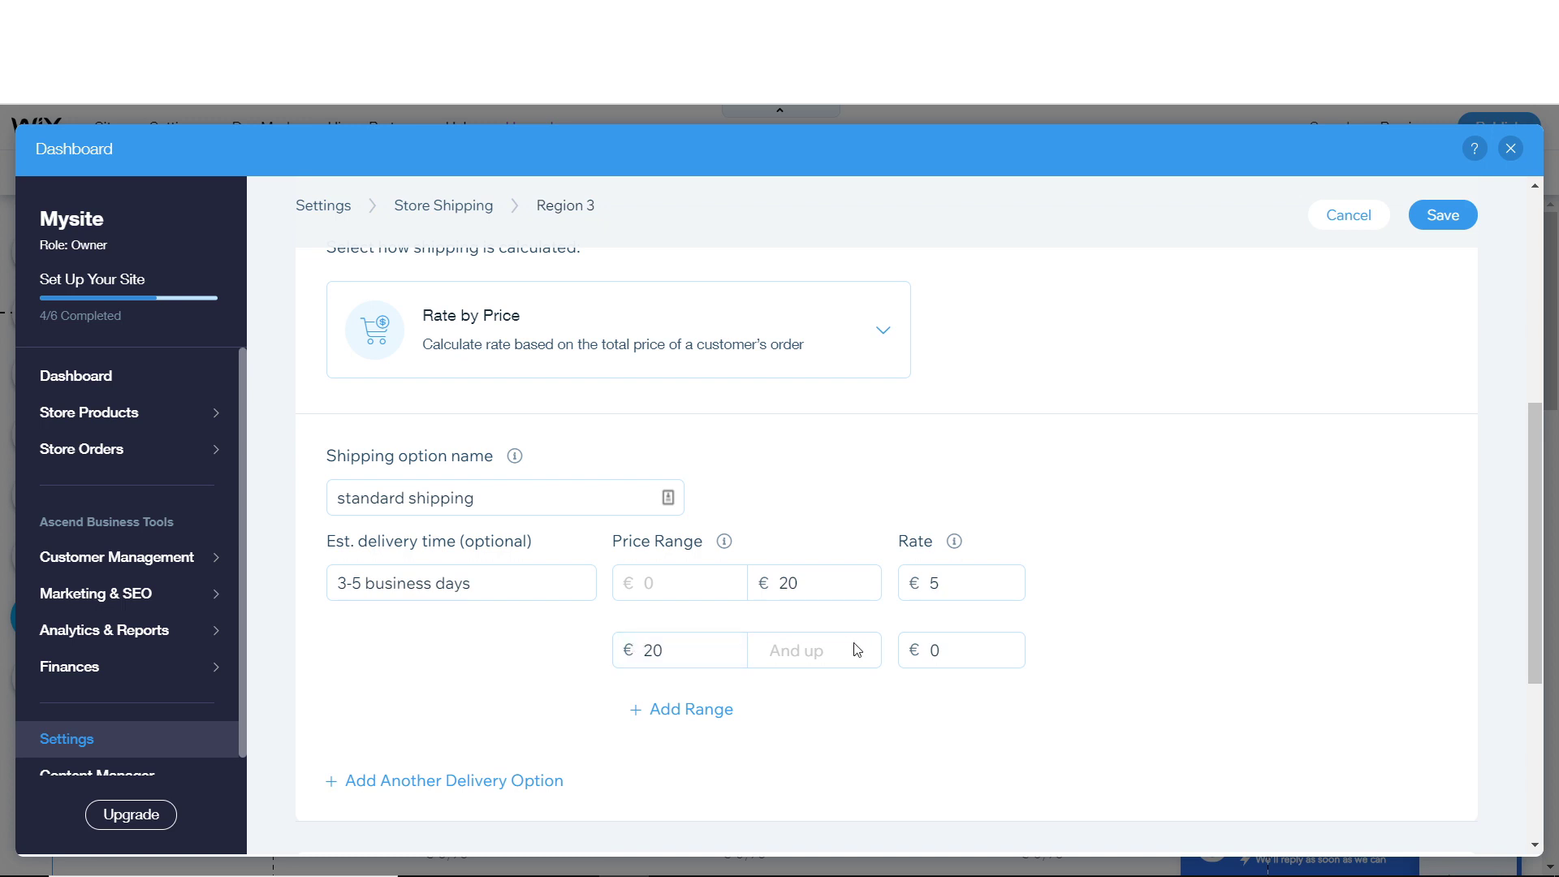
click(985, 650)
text(3)
click(1113, 680)
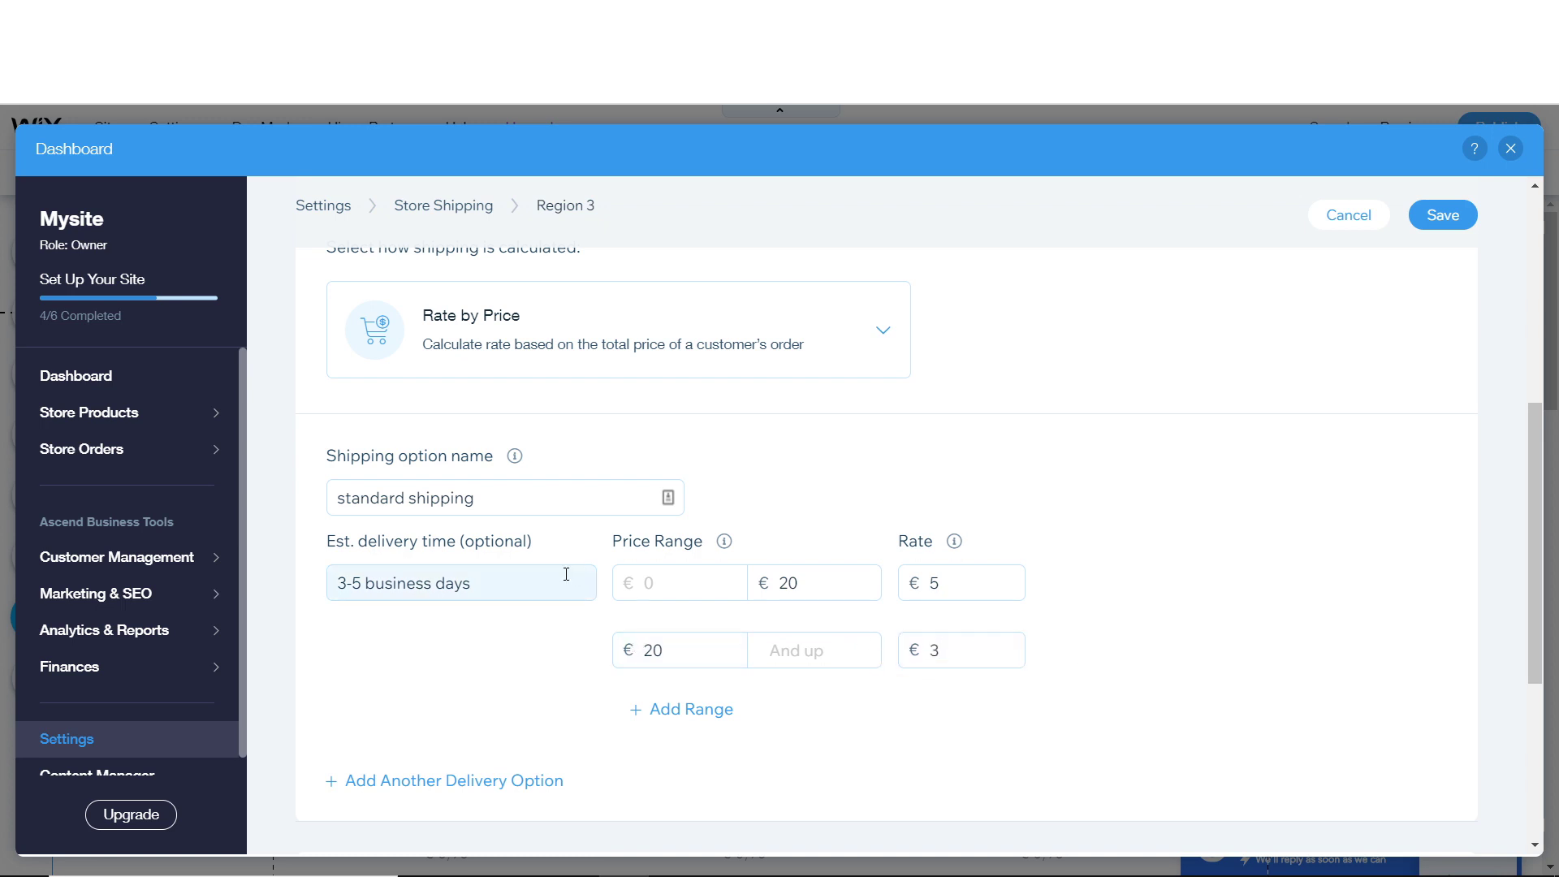
- Add three more price ranges to the standard shipping option and save the region
click(700, 714)
click(704, 718)
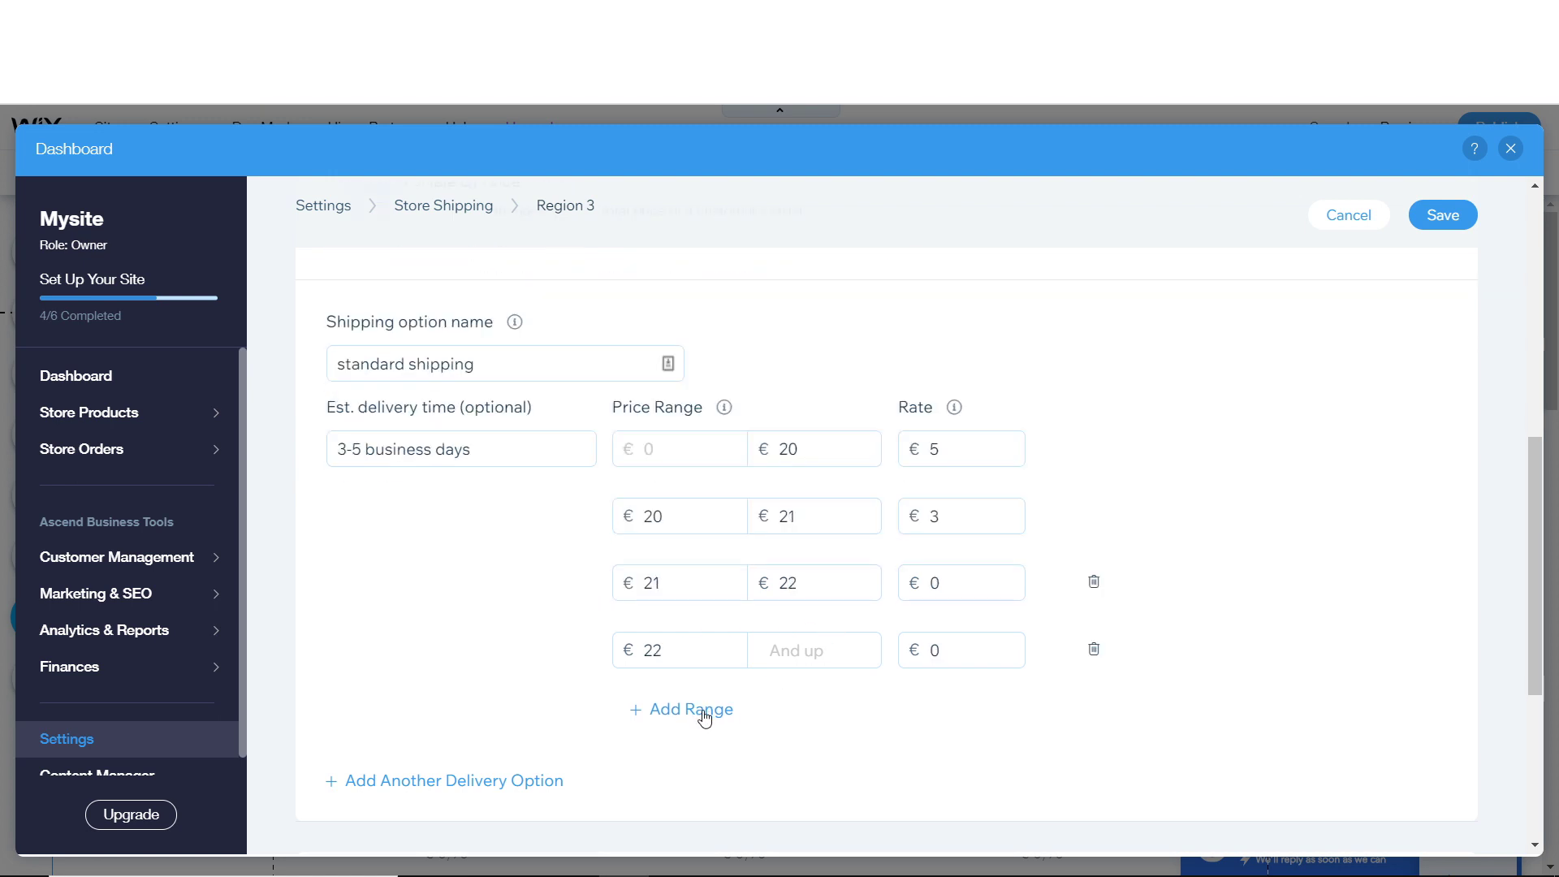
click(704, 718)
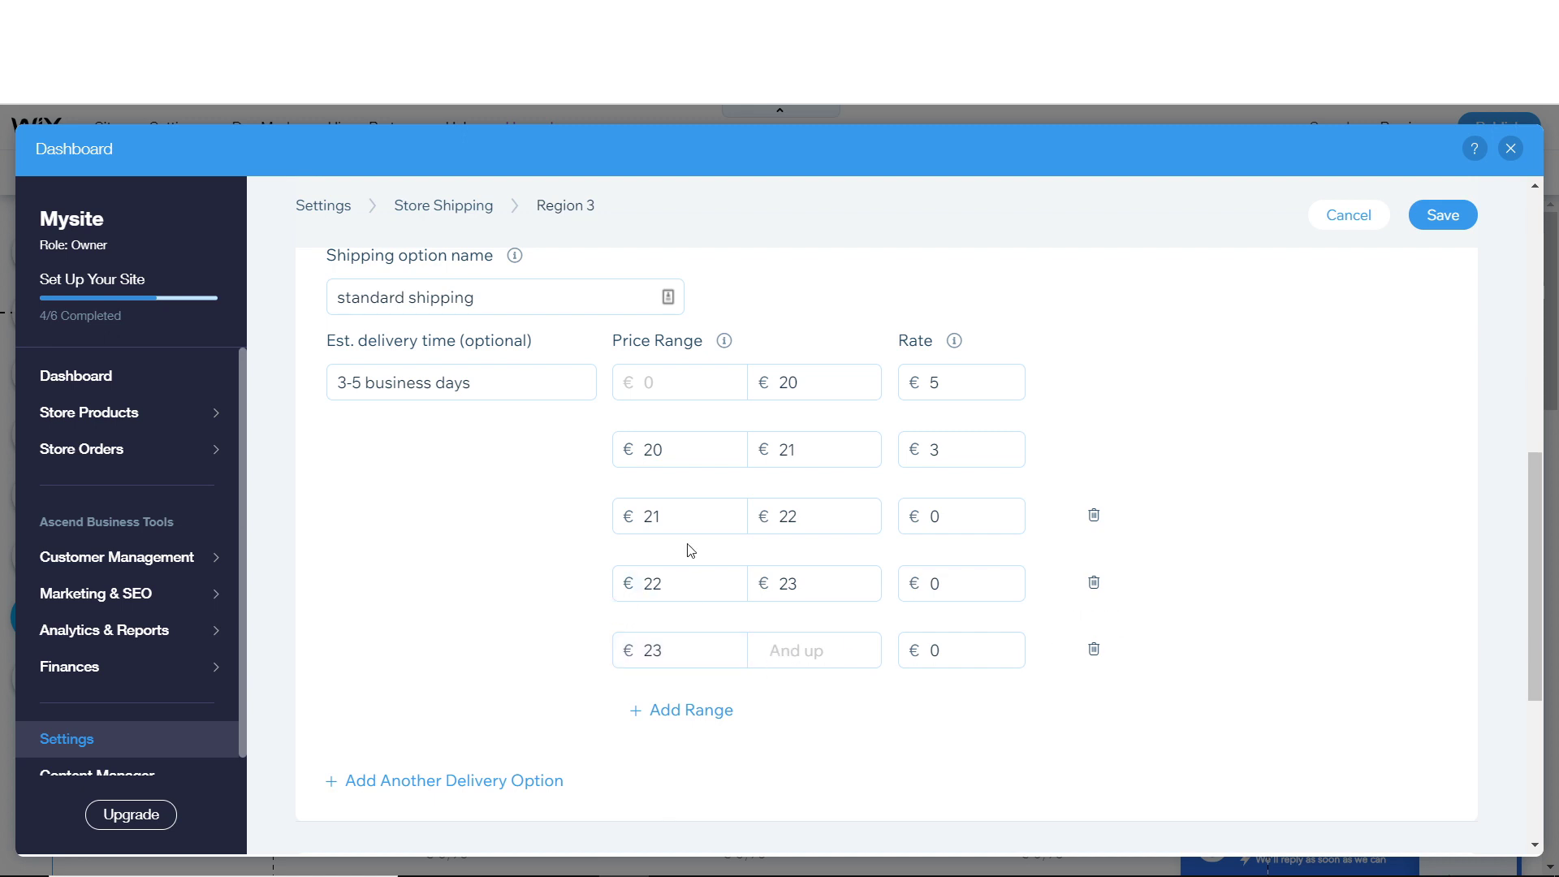
scroll(691, 552, down, 5)
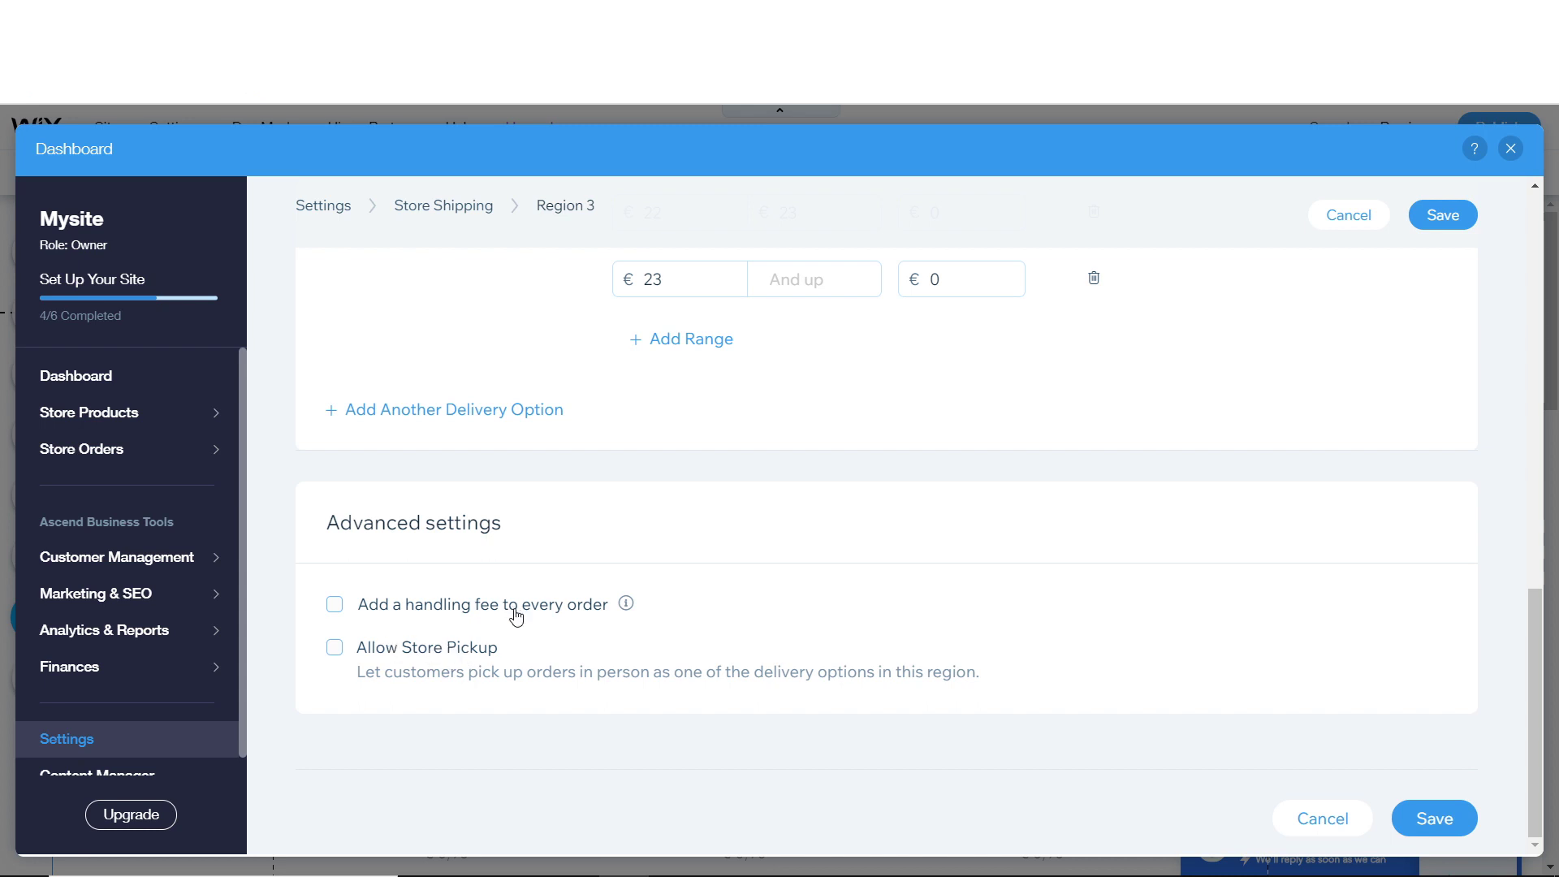
click(1442, 826)
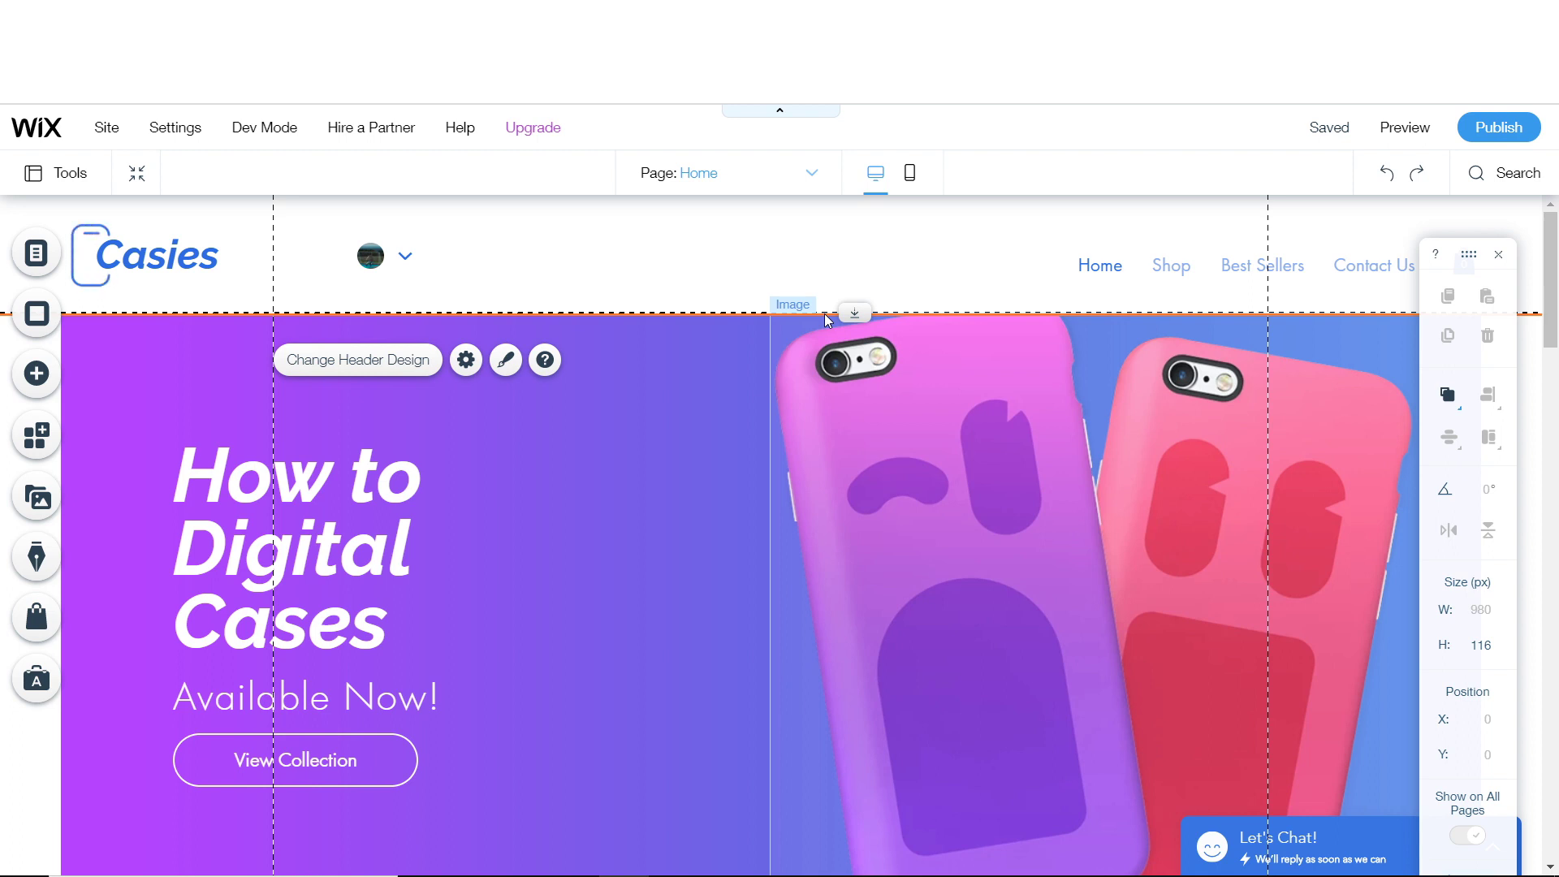
- Publish the site, highlight its live web address, and dismiss the confirmation and mobile check messages
click(1502, 130)
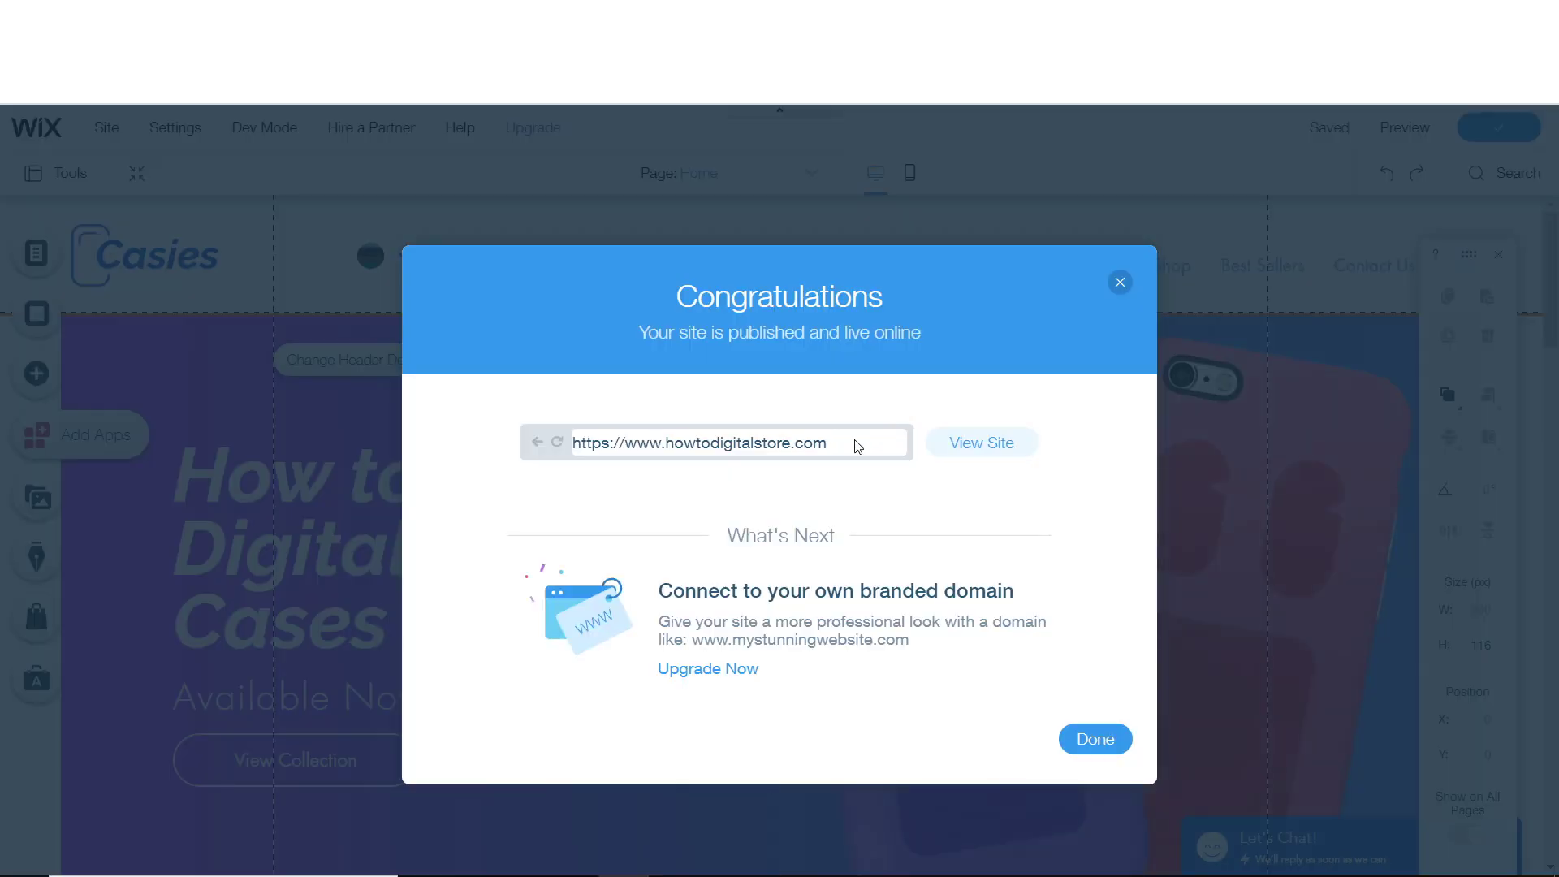
drag(858, 445, 490, 452)
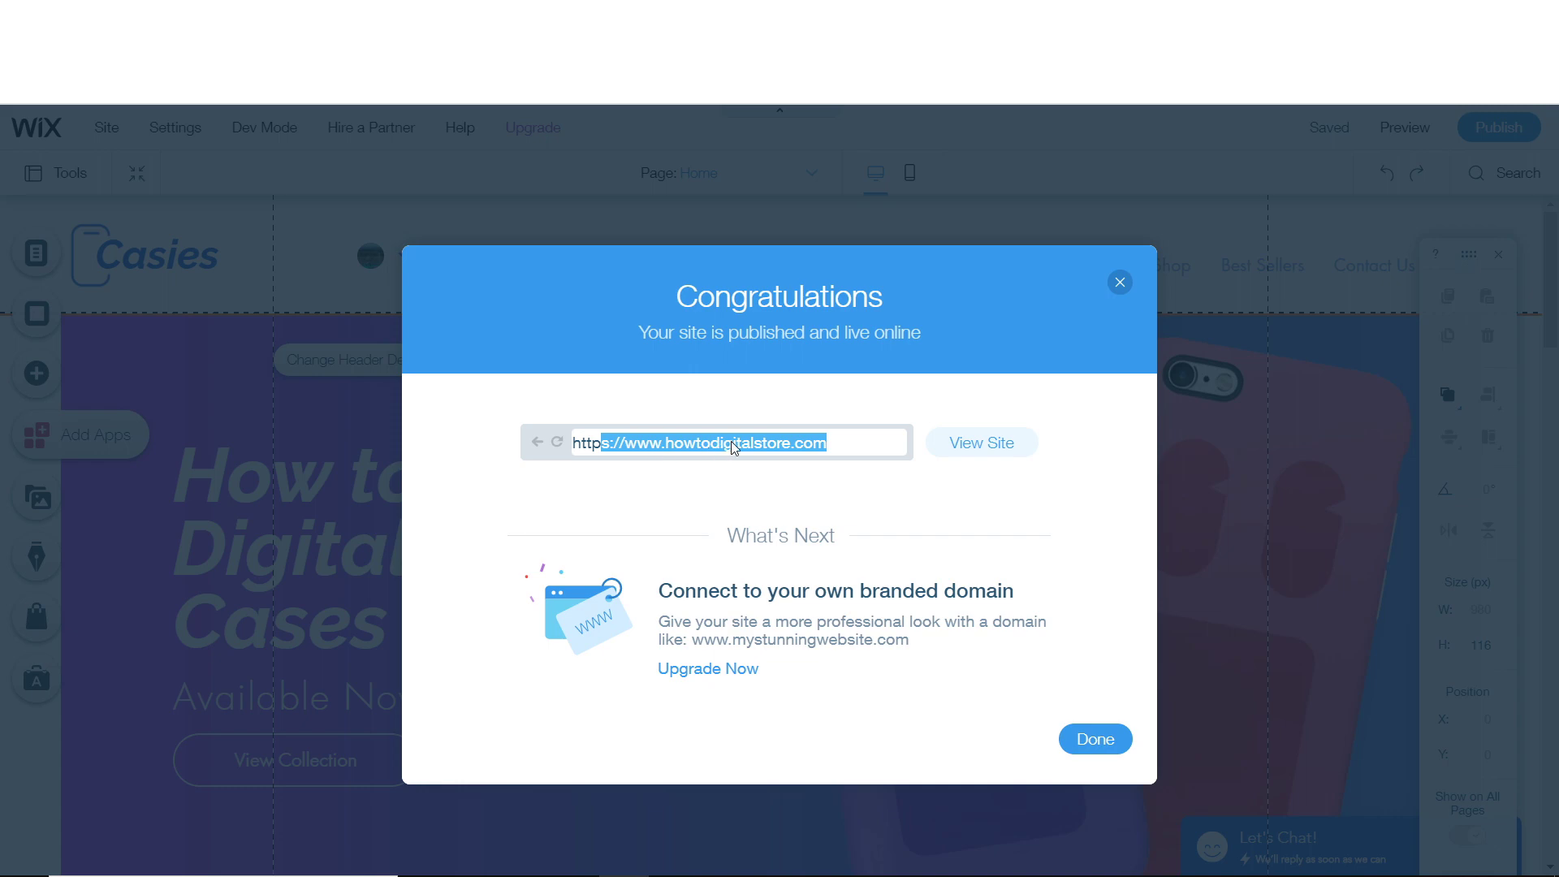
click(1093, 738)
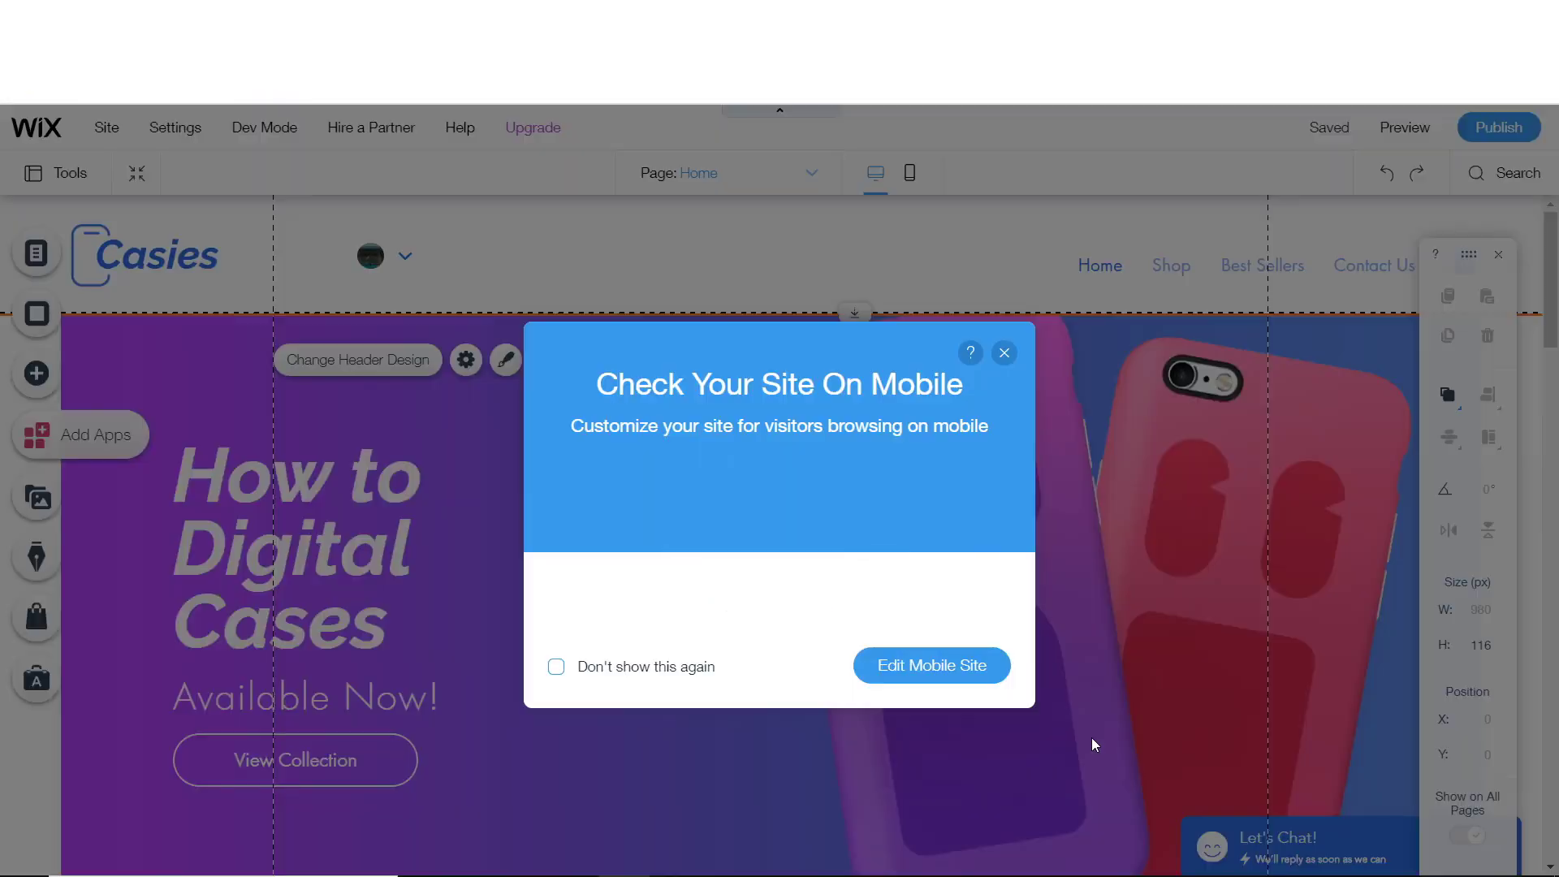
click(1005, 353)
- Examine the live store's home page sections and the Geek Freak phone case's product page
click(1385, 140)
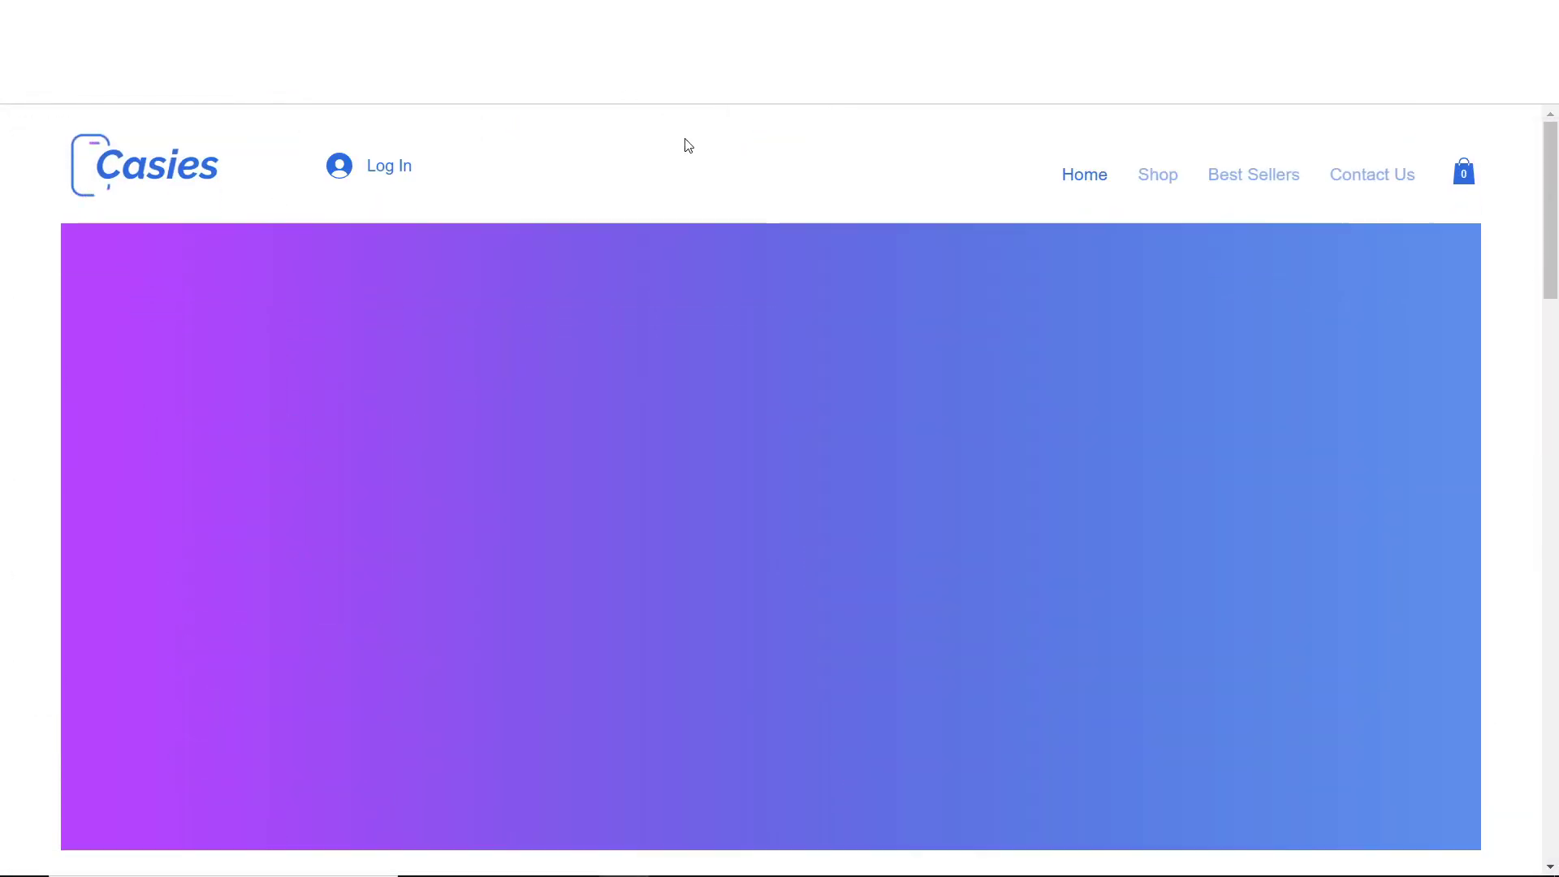
scroll(759, 352, down, 10)
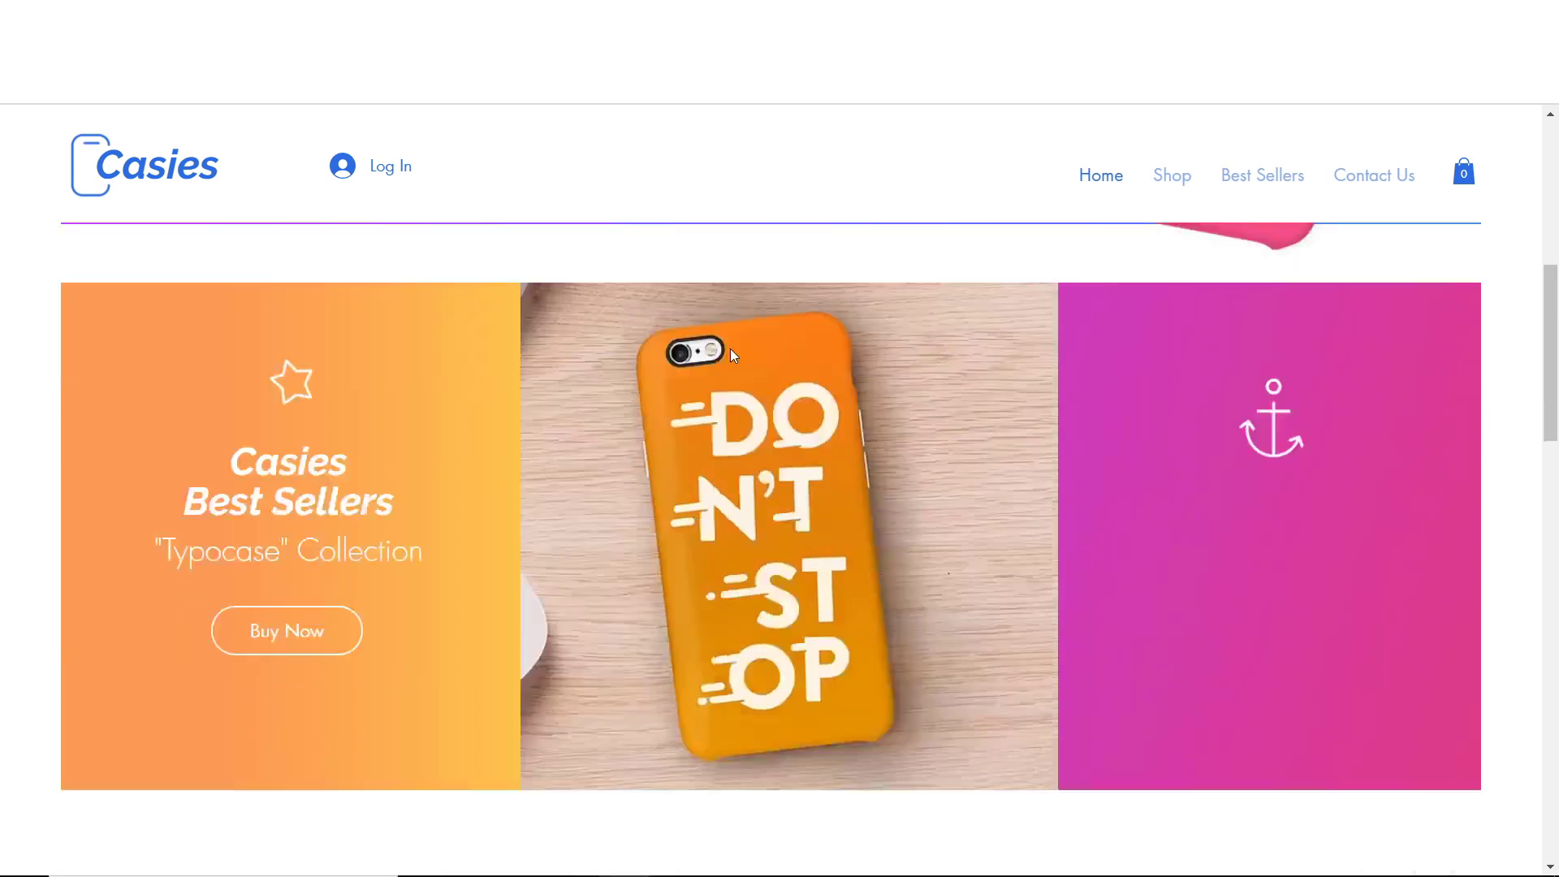
scroll(768, 449, up, 5)
scroll(763, 443, down, 10)
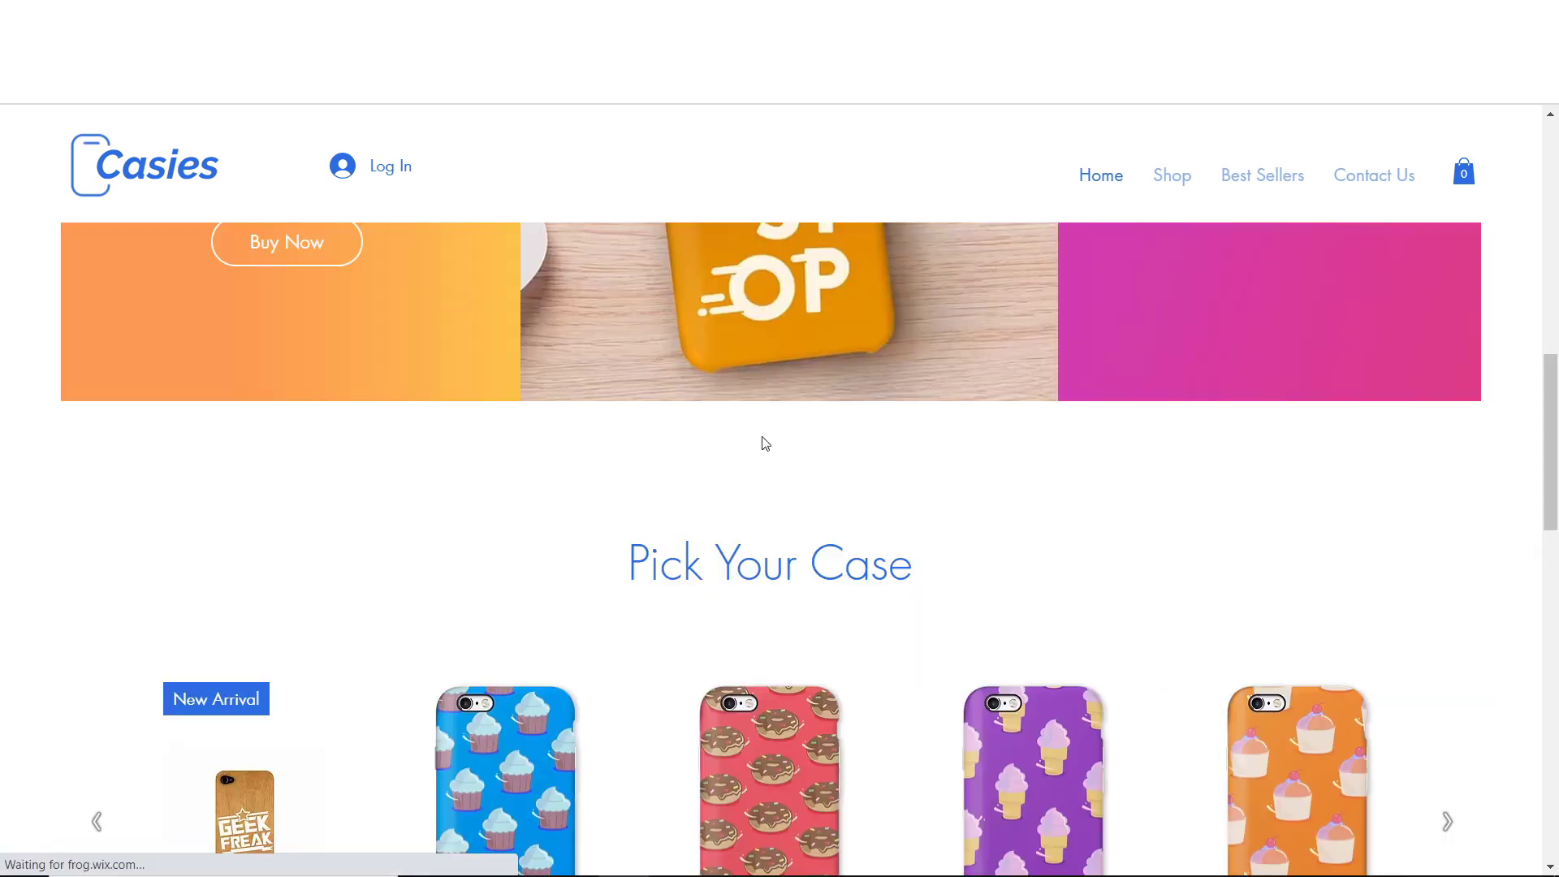
scroll(763, 442, up, 7)
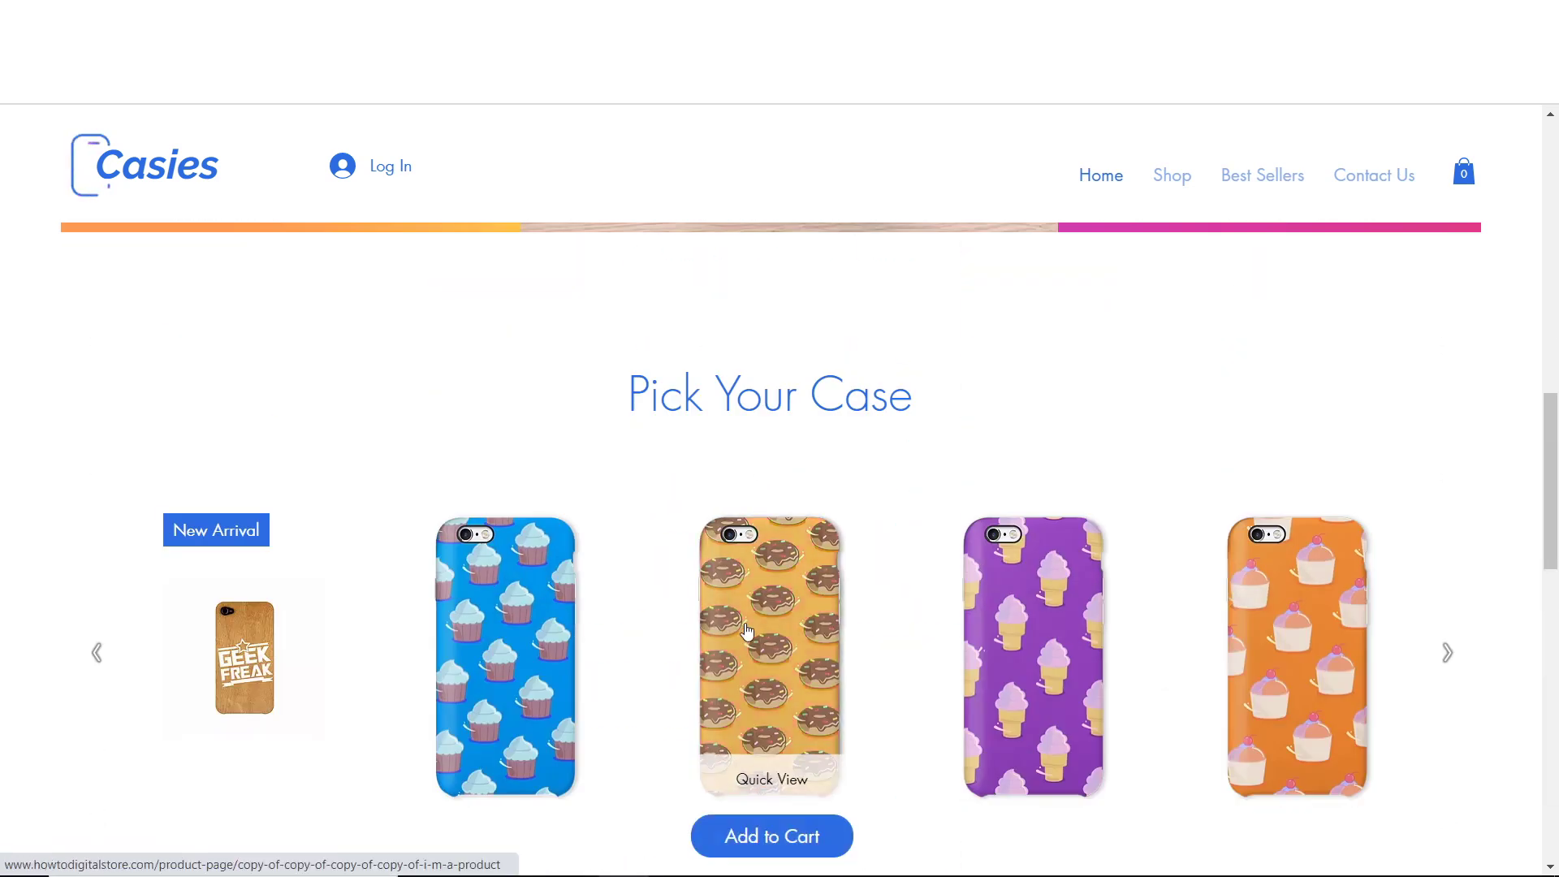
scroll(537, 605, down, 2)
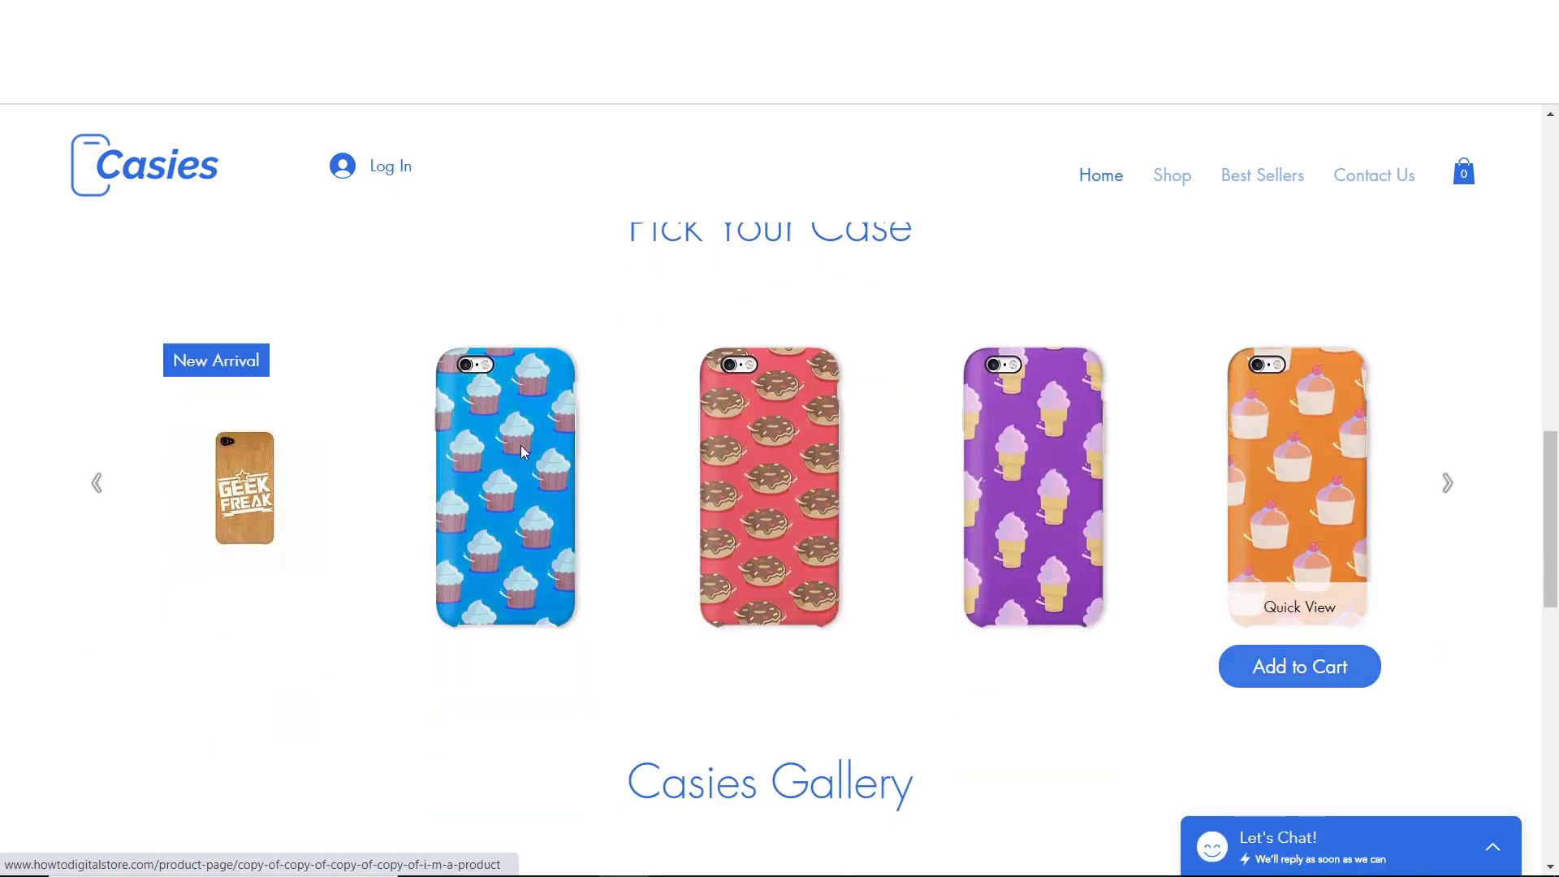
click(252, 471)
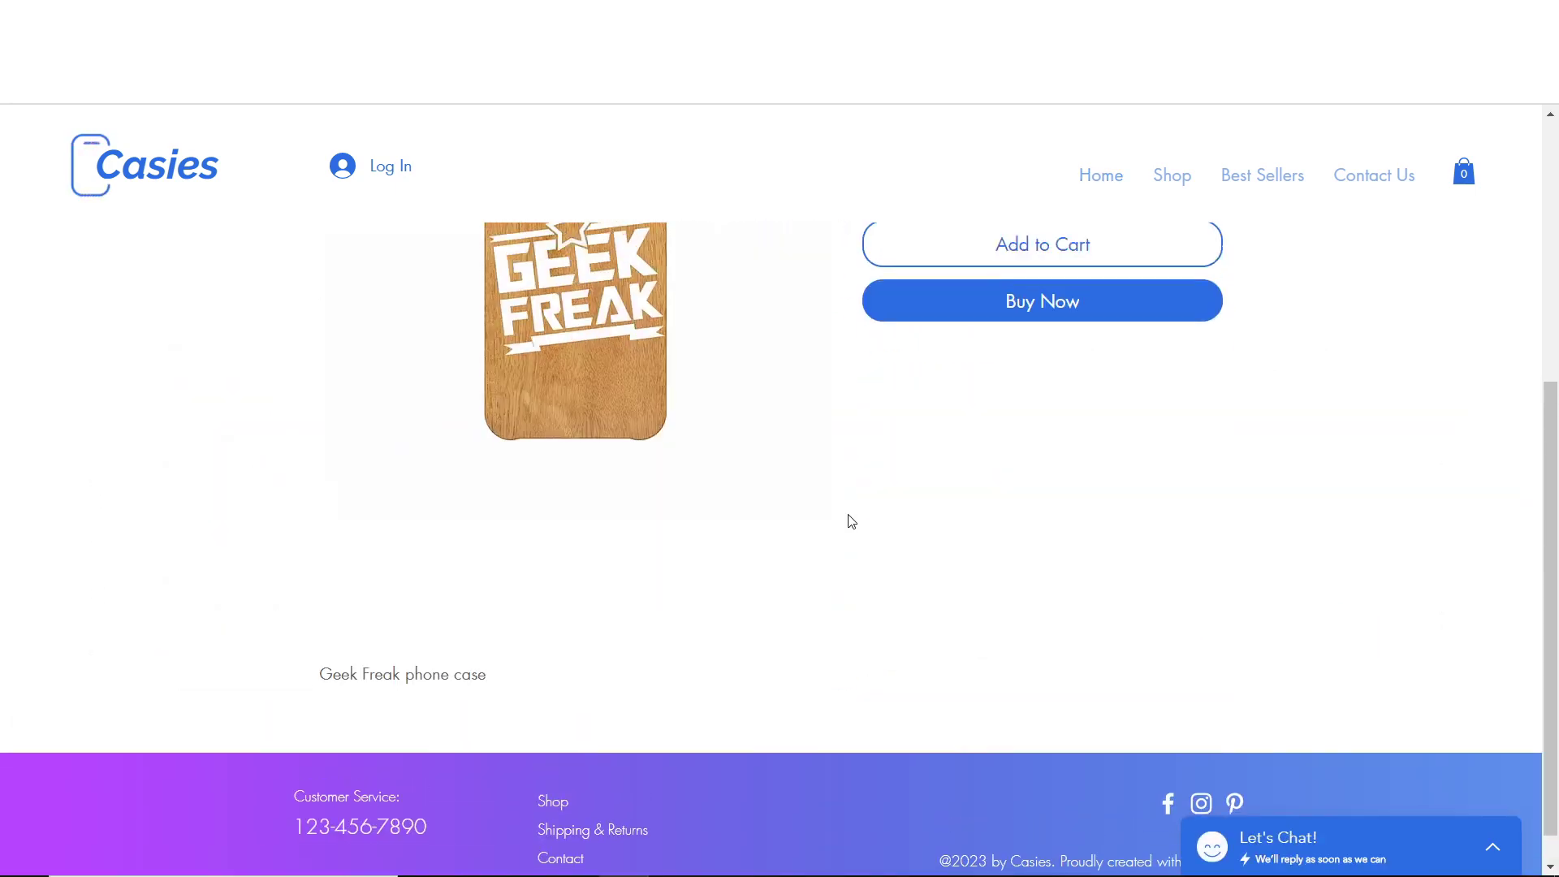
click(900, 516)
click(929, 518)
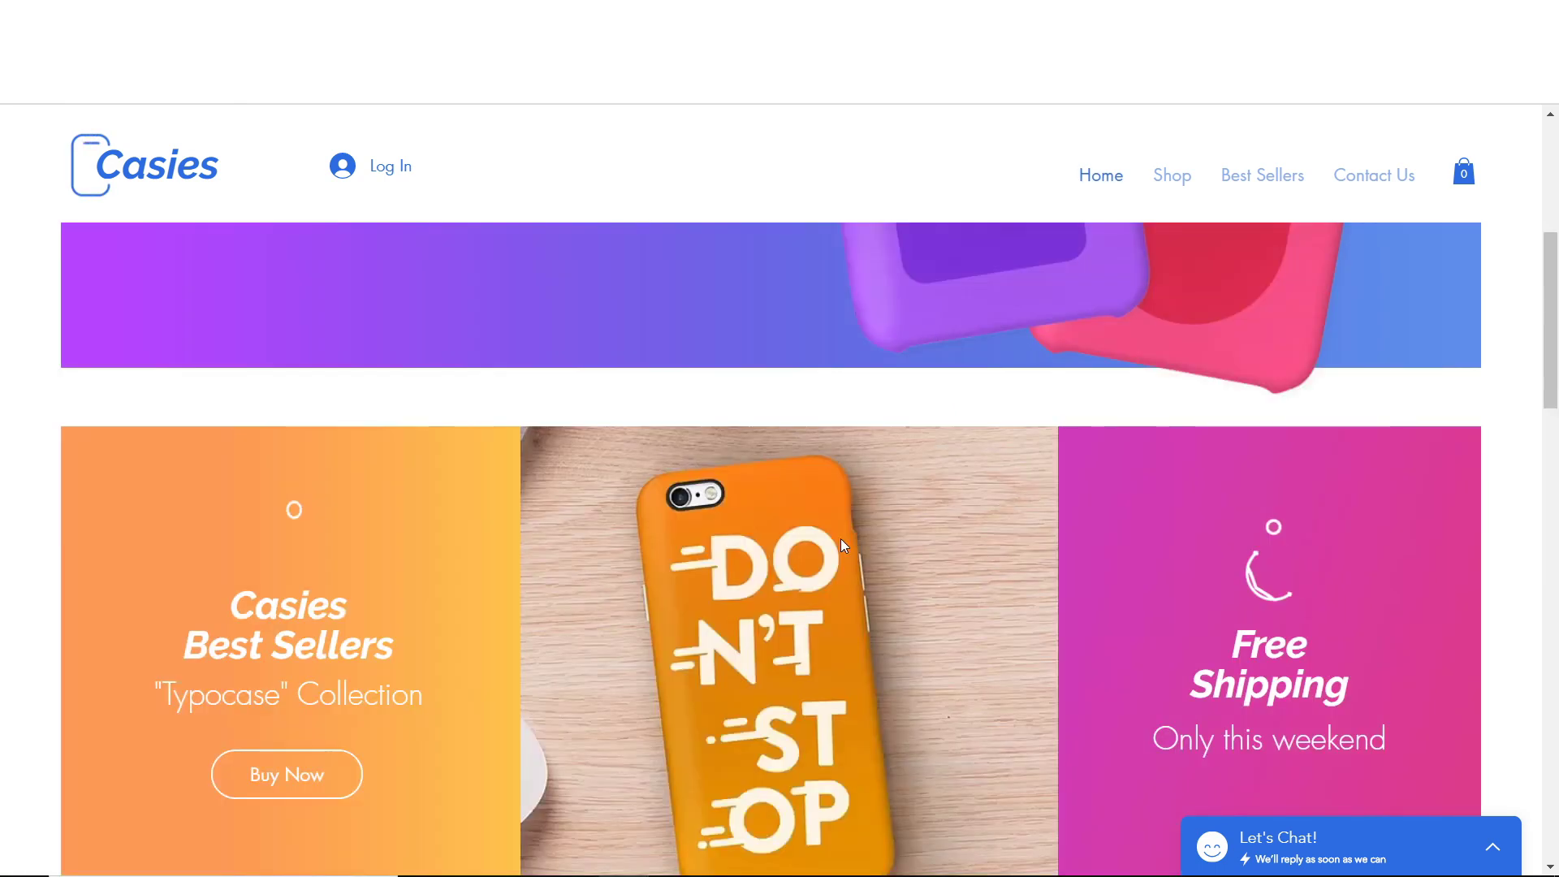
scroll(841, 538, down, 4)
scroll(817, 512, up, 6)
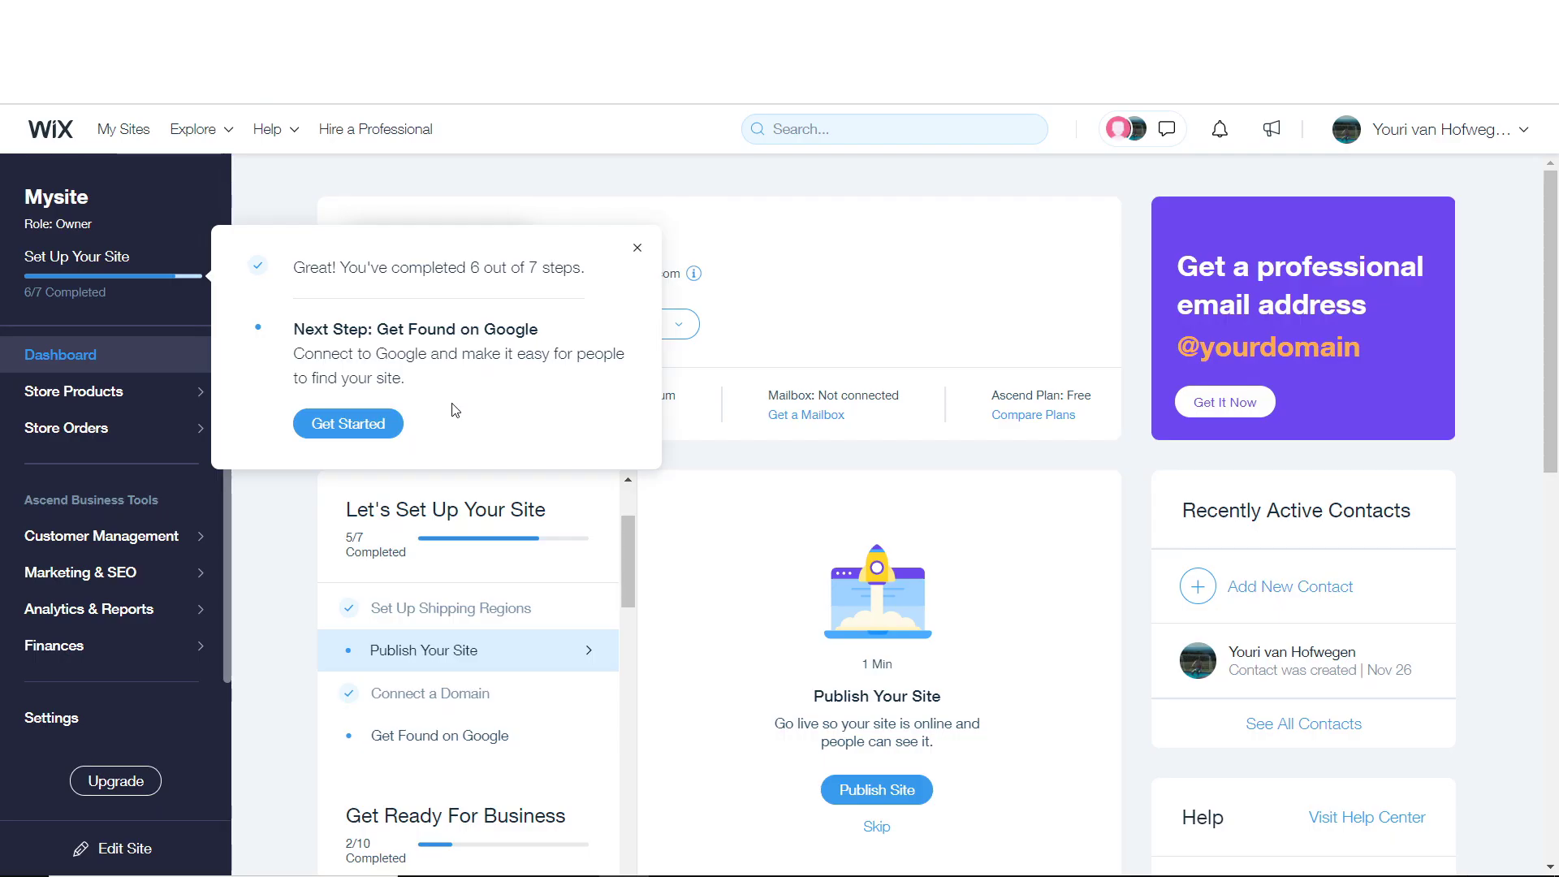
- Start the Get Found on Google setup and submit "How to Digital Store" as the business name
click(371, 423)
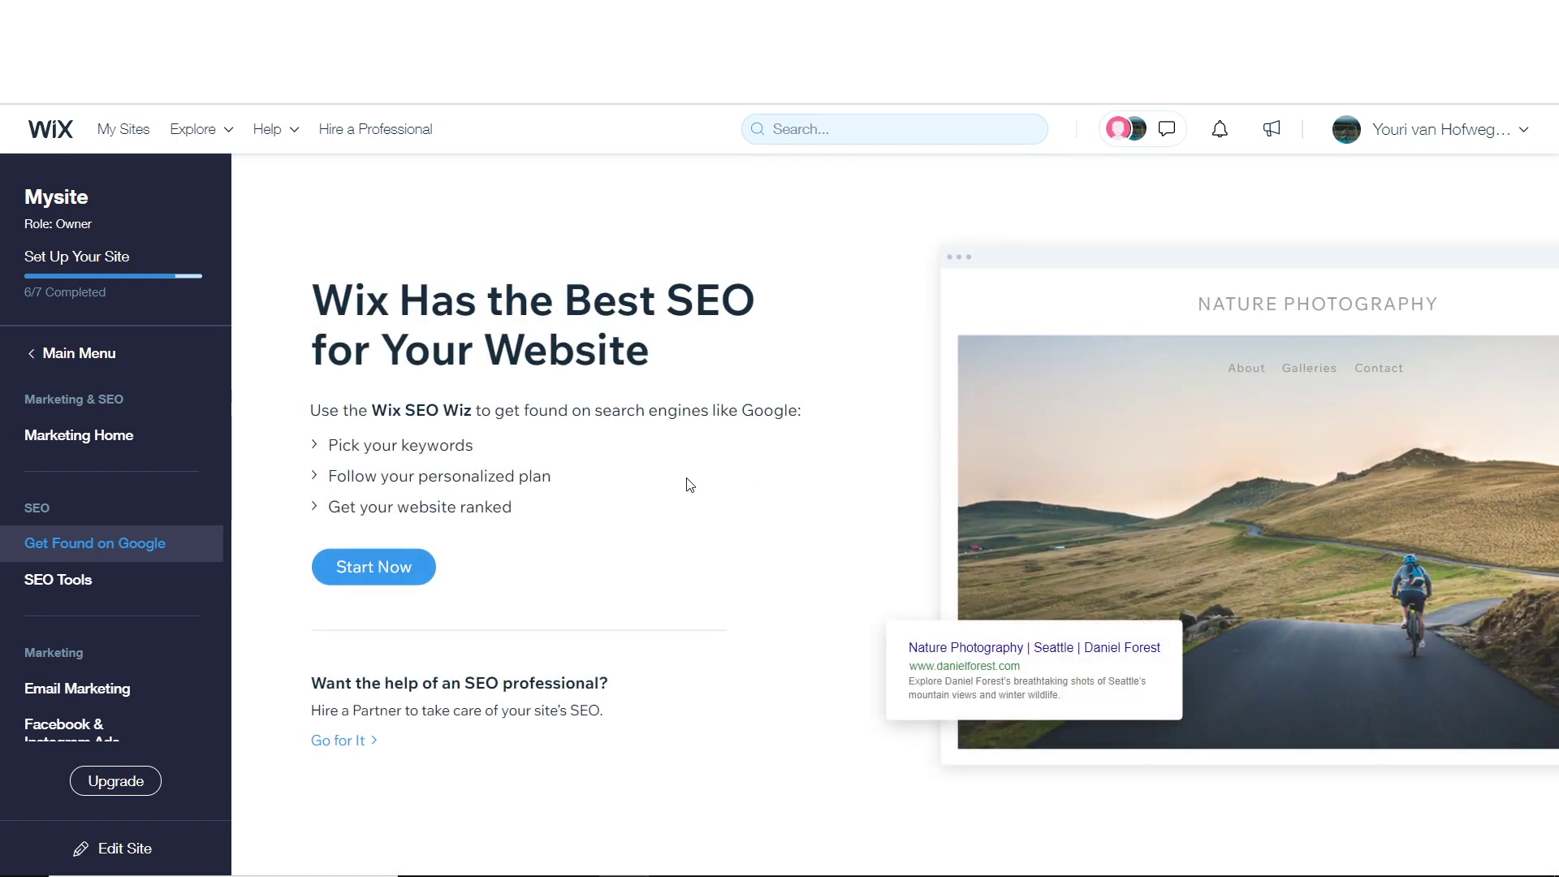
click(375, 567)
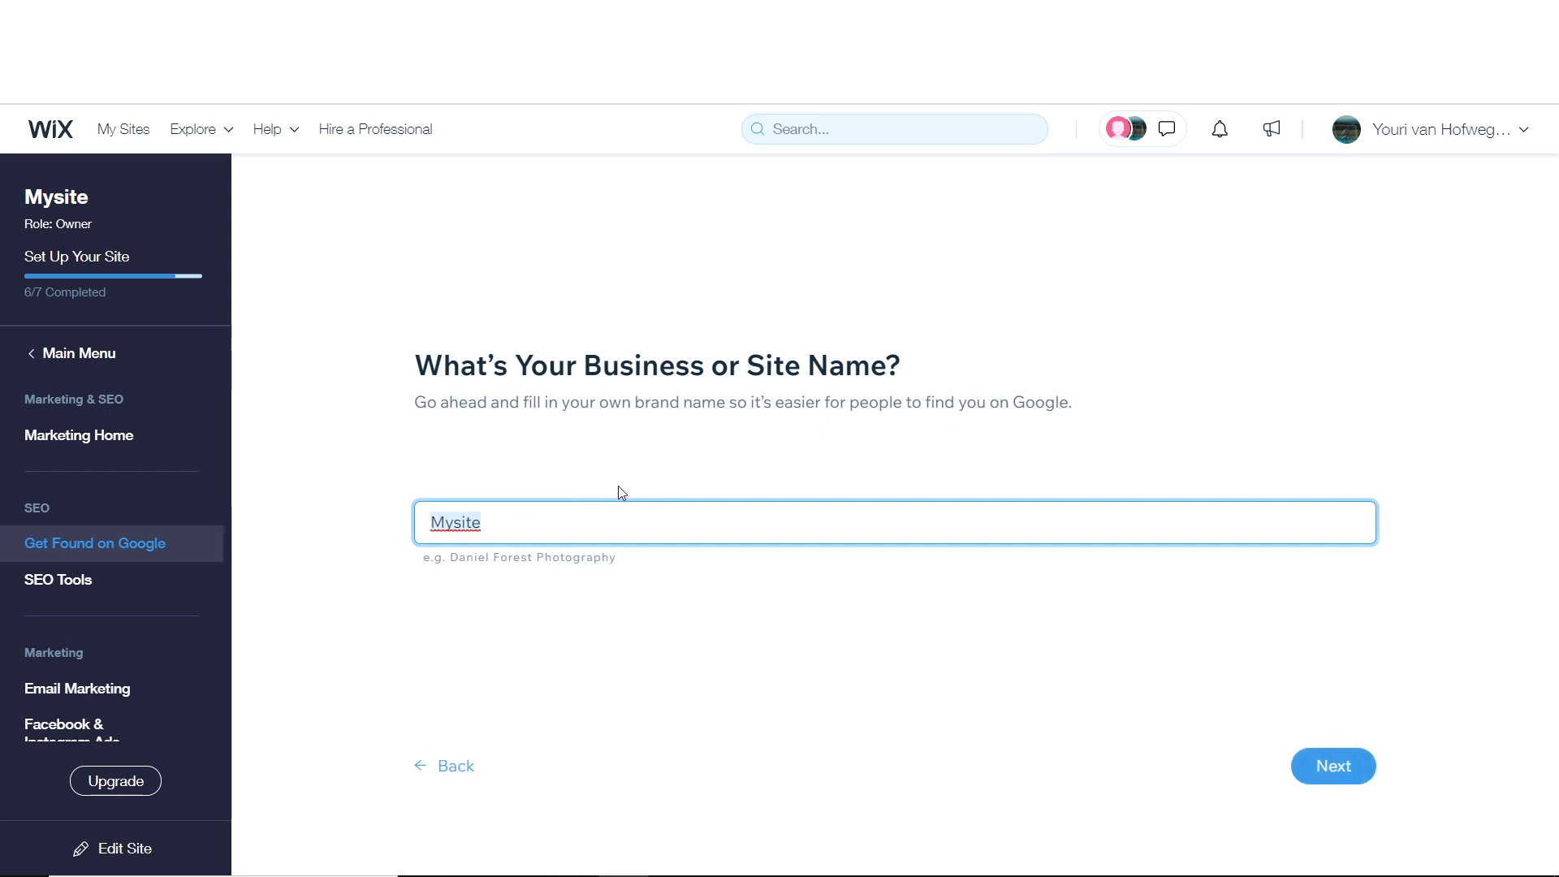
text(How )
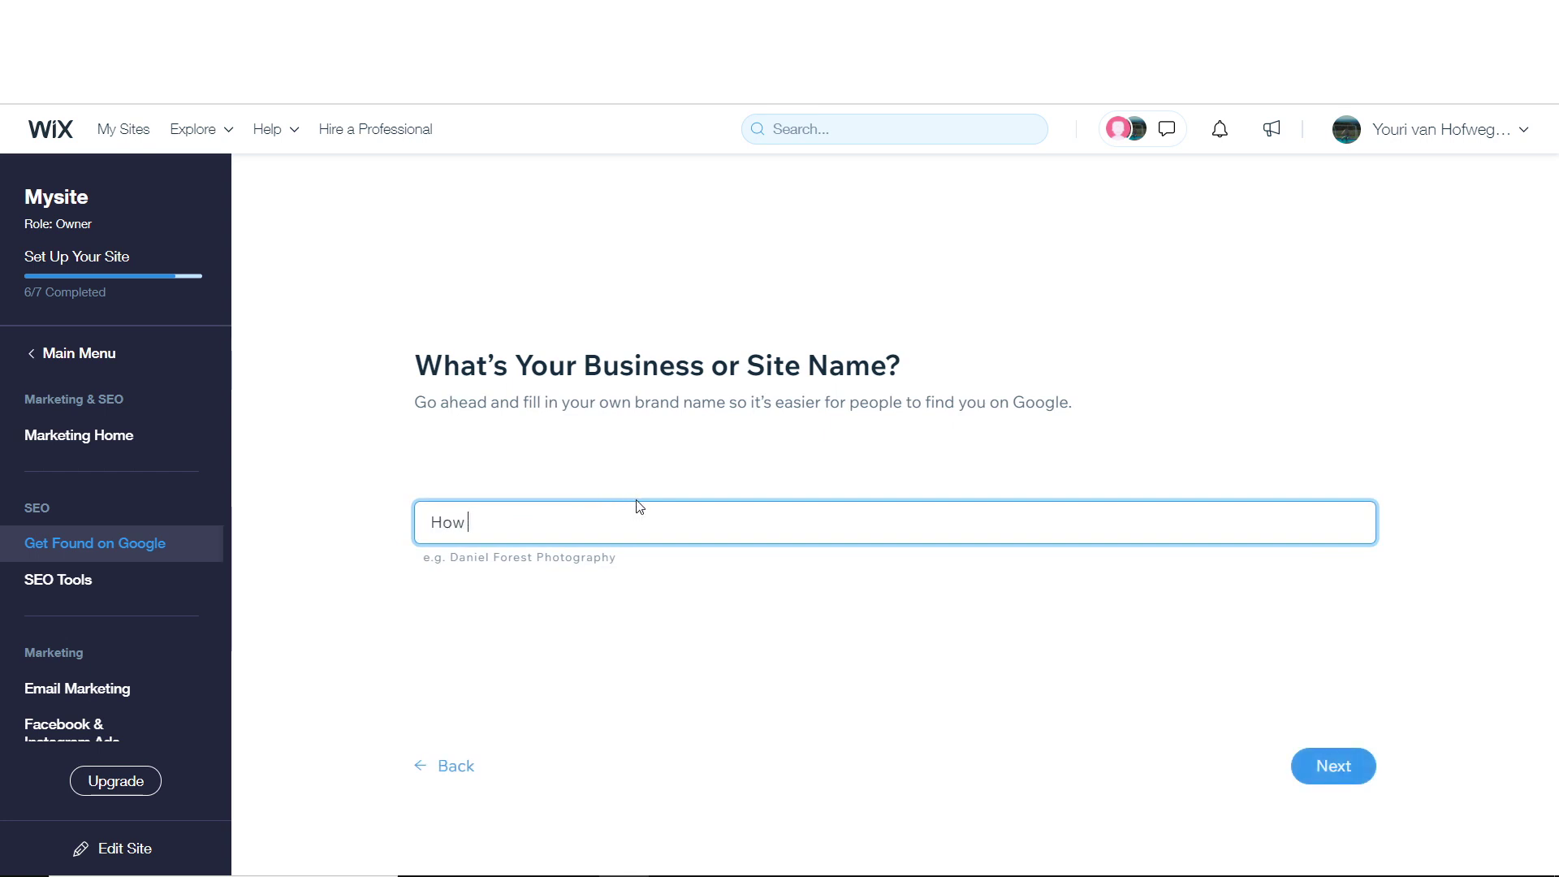
text(to Digital Store)
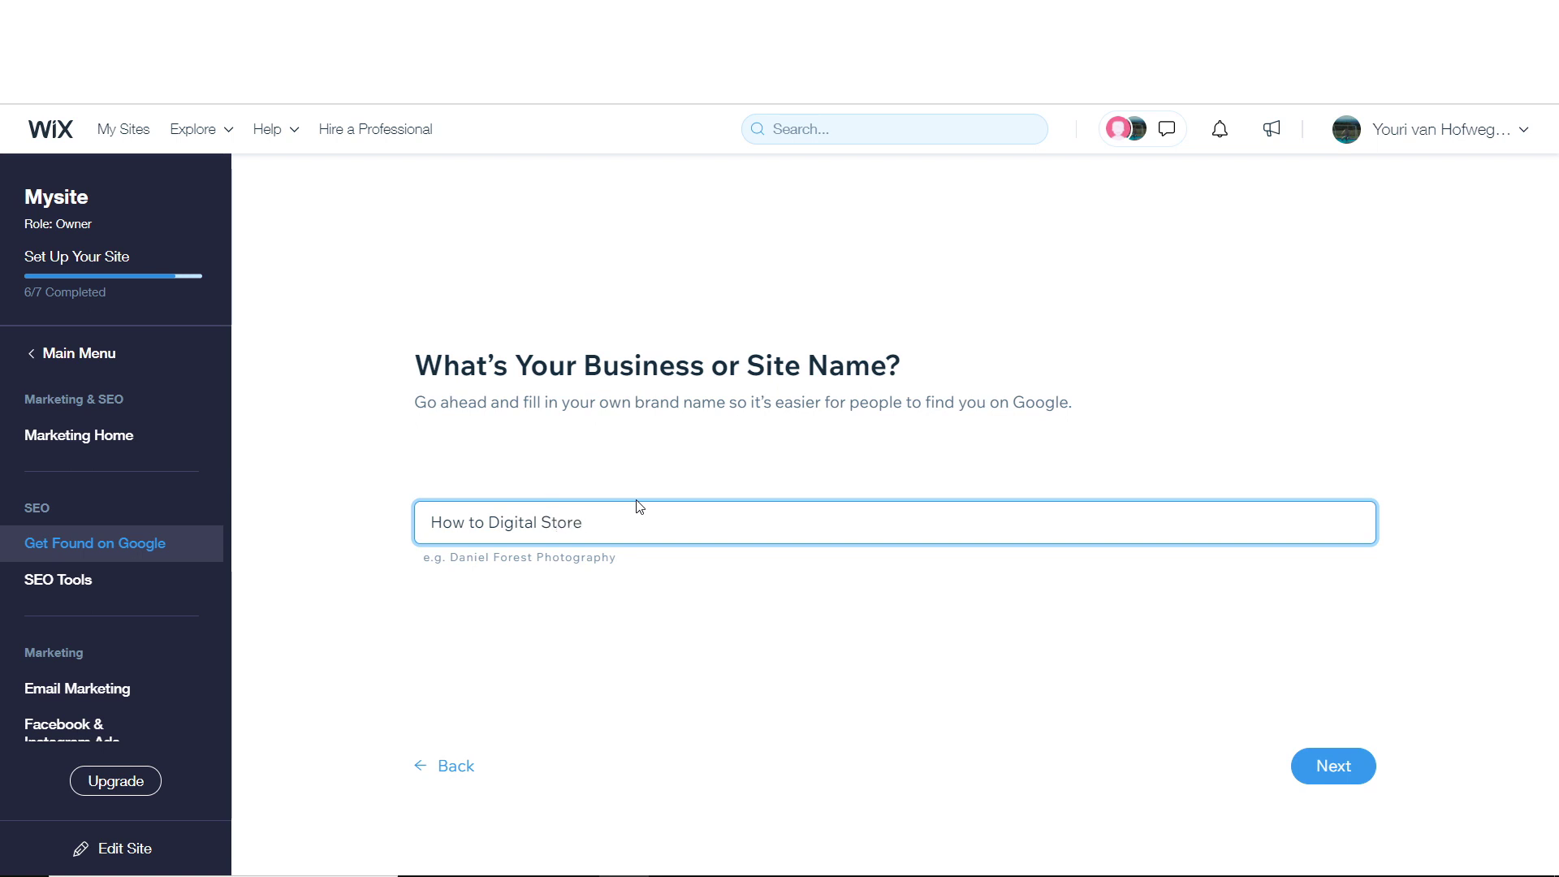
click(1364, 766)
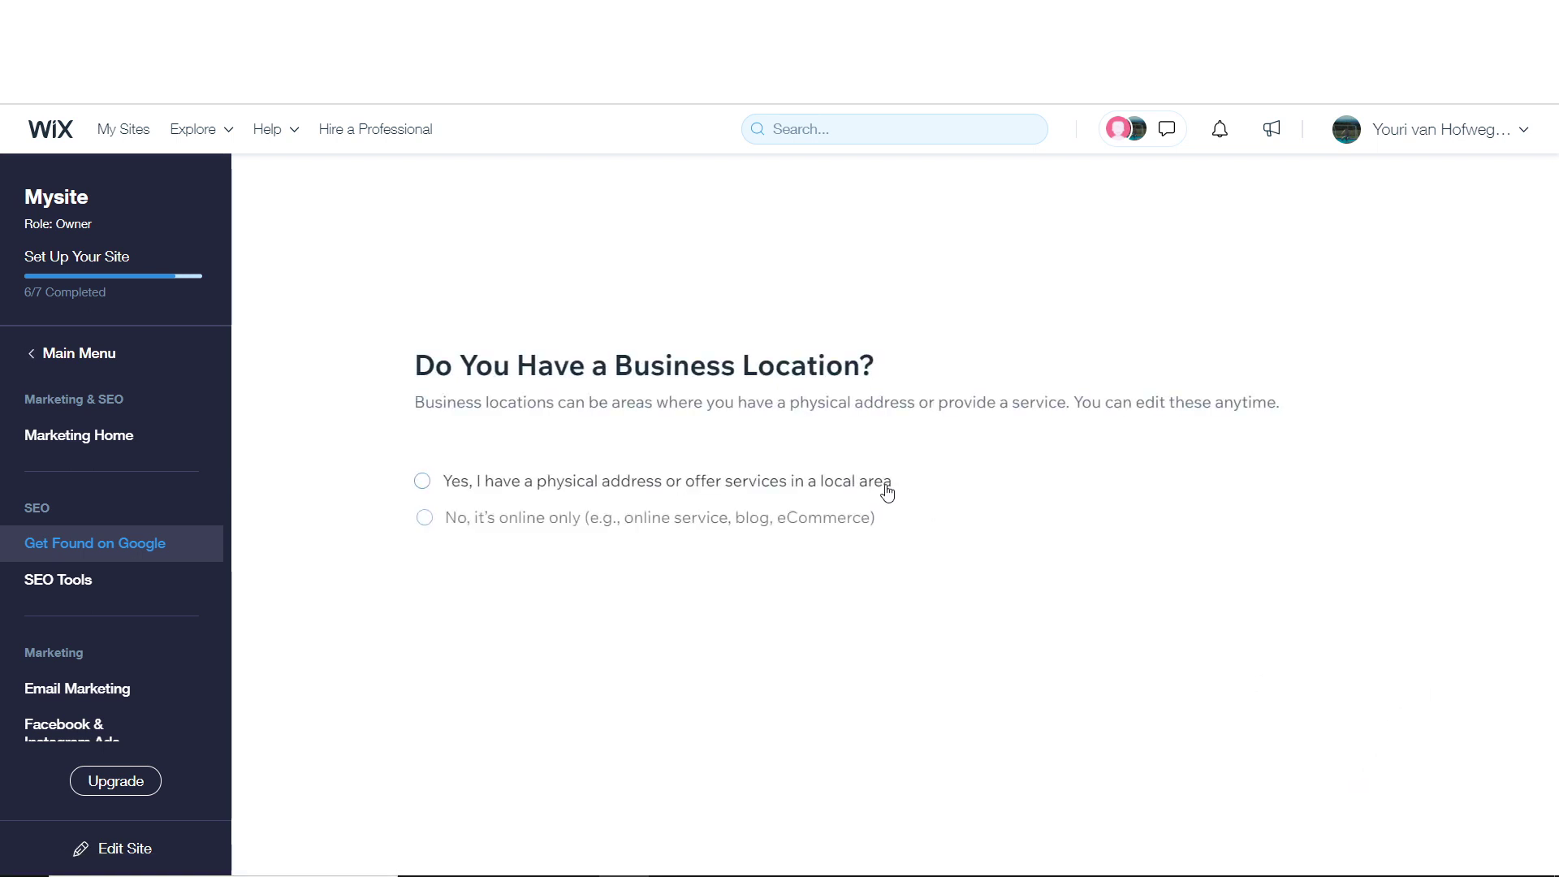